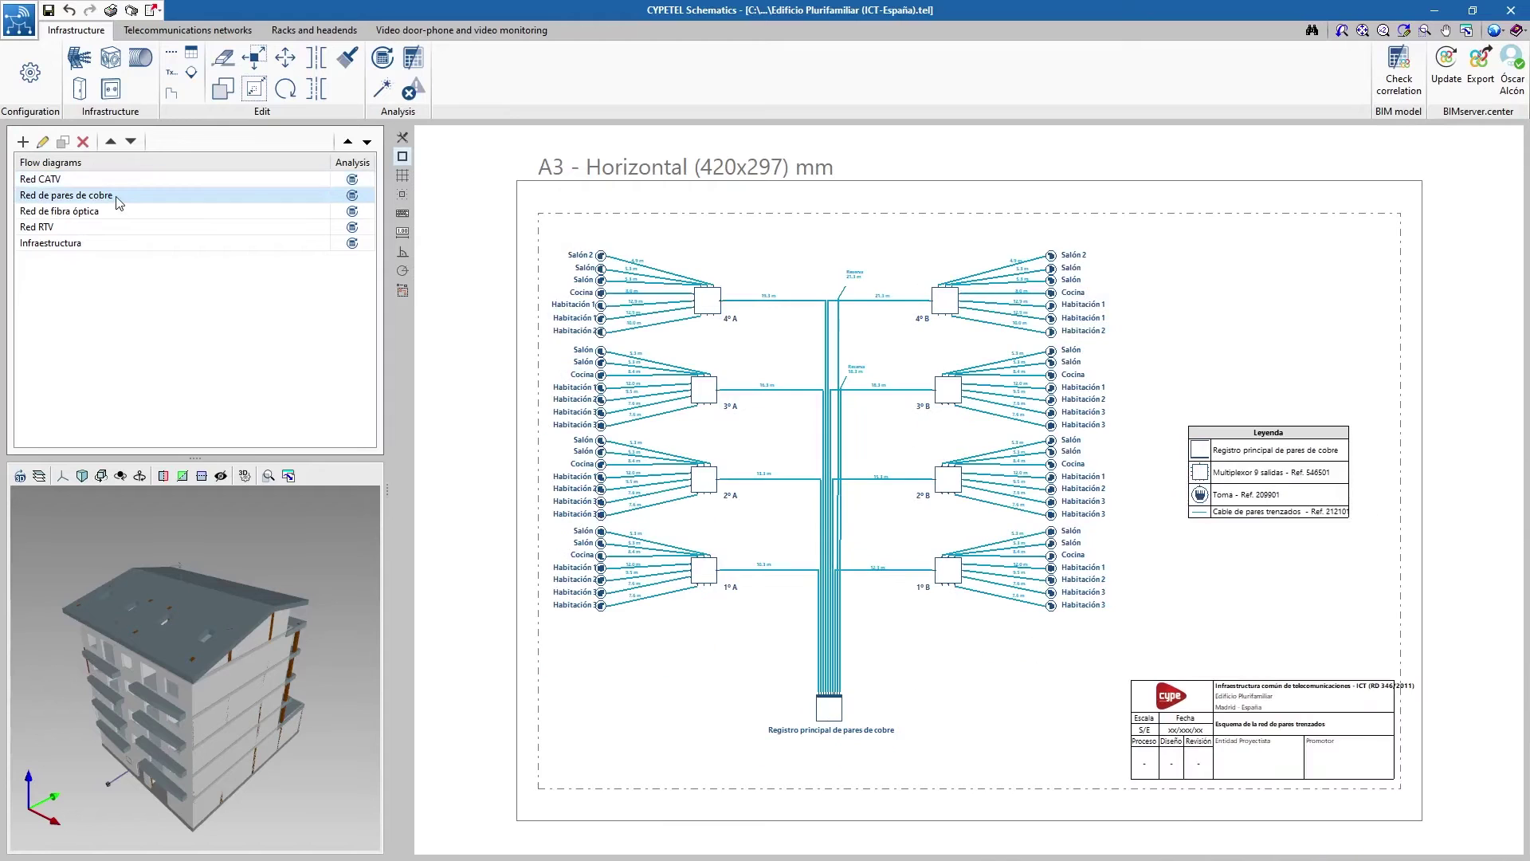
View the Red de fibra óptica, Red RTV and Infraestructura flow diagrams of the Spanish residential building example.
{"action": "left_click", "coordinate": [115, 211]}
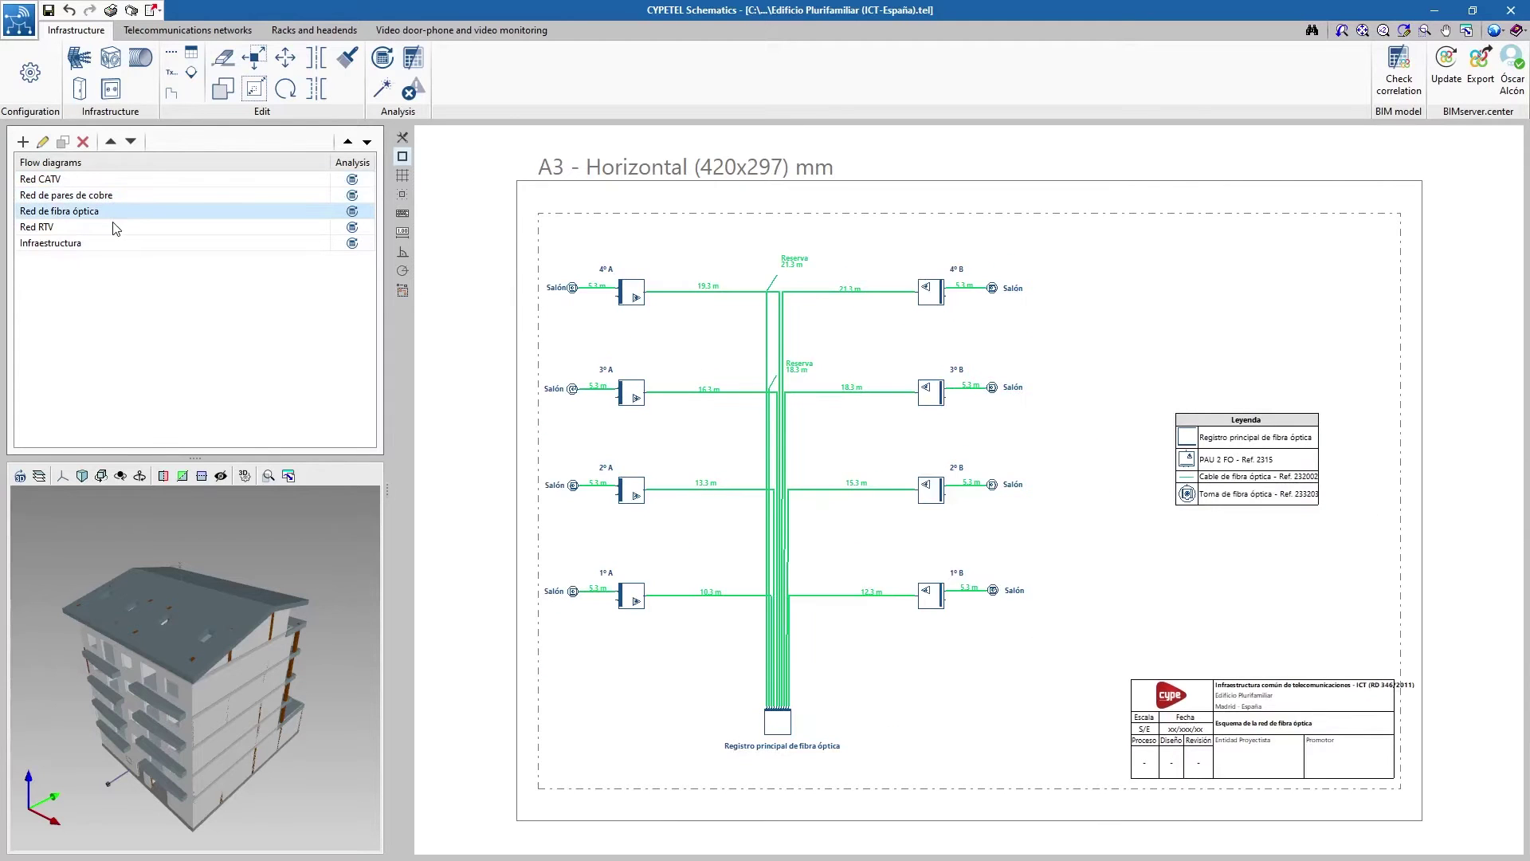
{"action": "left_click", "coordinate": [115, 227]}
{"action": "left_click", "coordinate": [115, 243]}
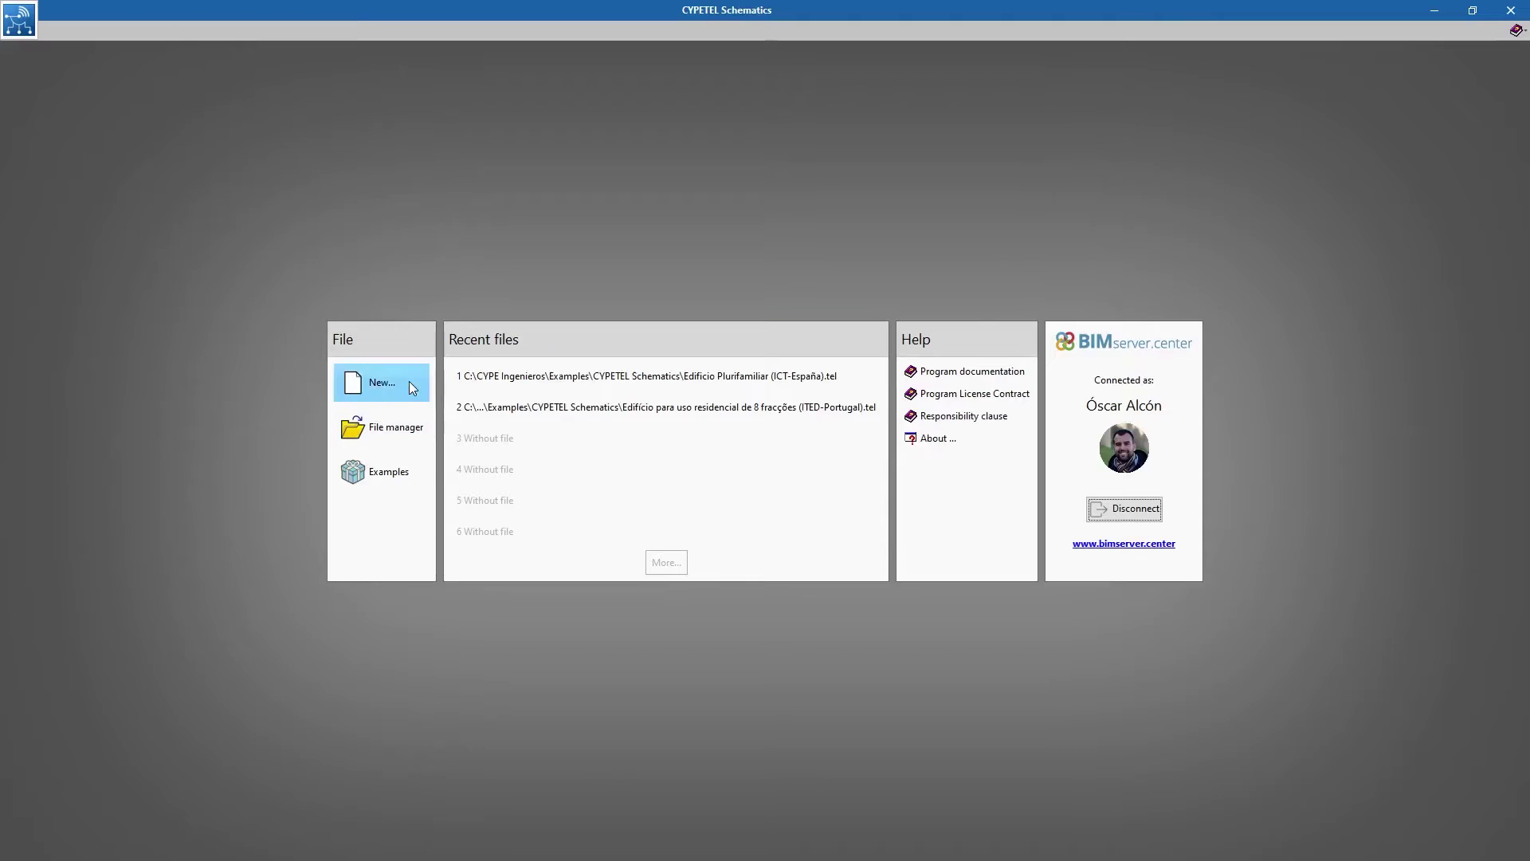
Create a new job named Demo Project and link it to the IntropenBIM project on BIMserver.center.
{"action": "left_click", "coordinate": [409, 381]}
{"action": "type", "text": "Demo Project"}
{"action": "left_click", "coordinate": [585, 529]}
{"action": "left_click", "coordinate": [734, 488]}
{"action": "left_click", "coordinate": [575, 342]}
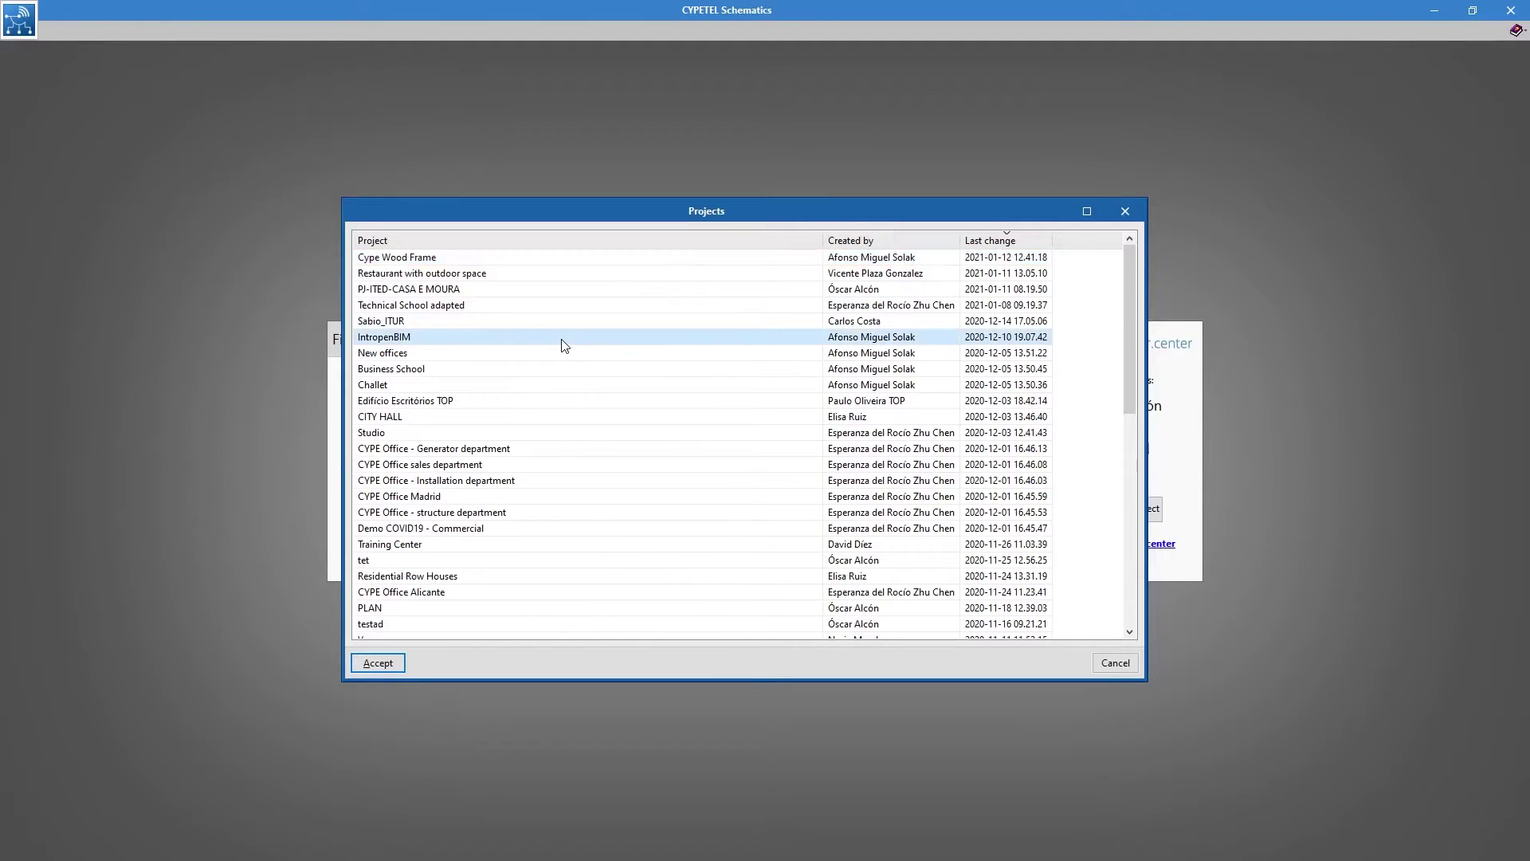
{"action": "double_click", "coordinate": [564, 337]}
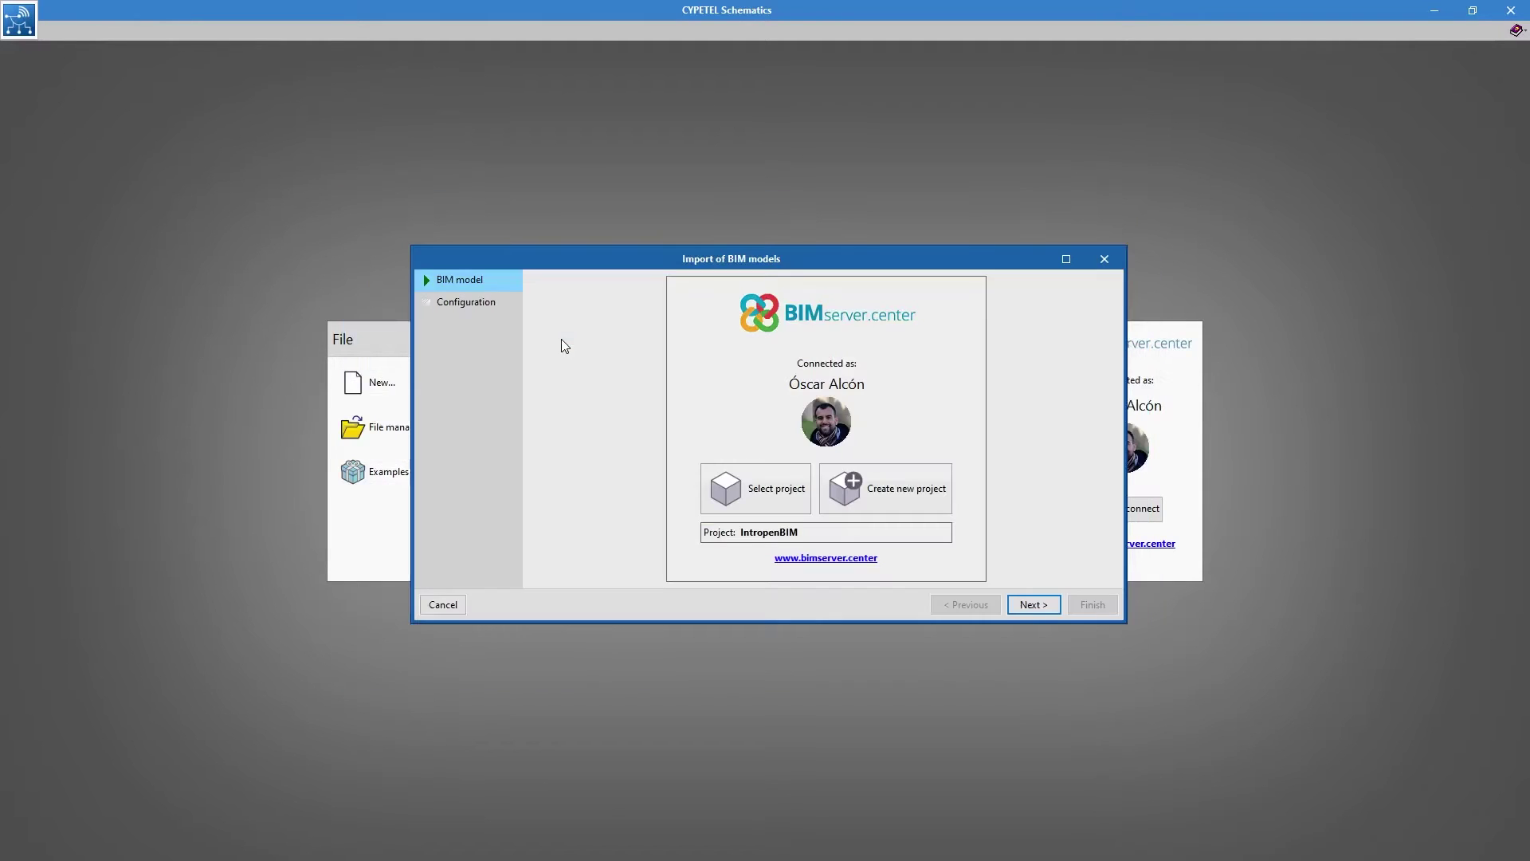
{"action": "left_click", "coordinate": [1031, 605]}
Include the architectural stairs and ramps and the suspended ceilings files in the BIM model import.
{"action": "middle_click_drag", "start_coordinate": [603, 541], "coordinate": [745, 502]}
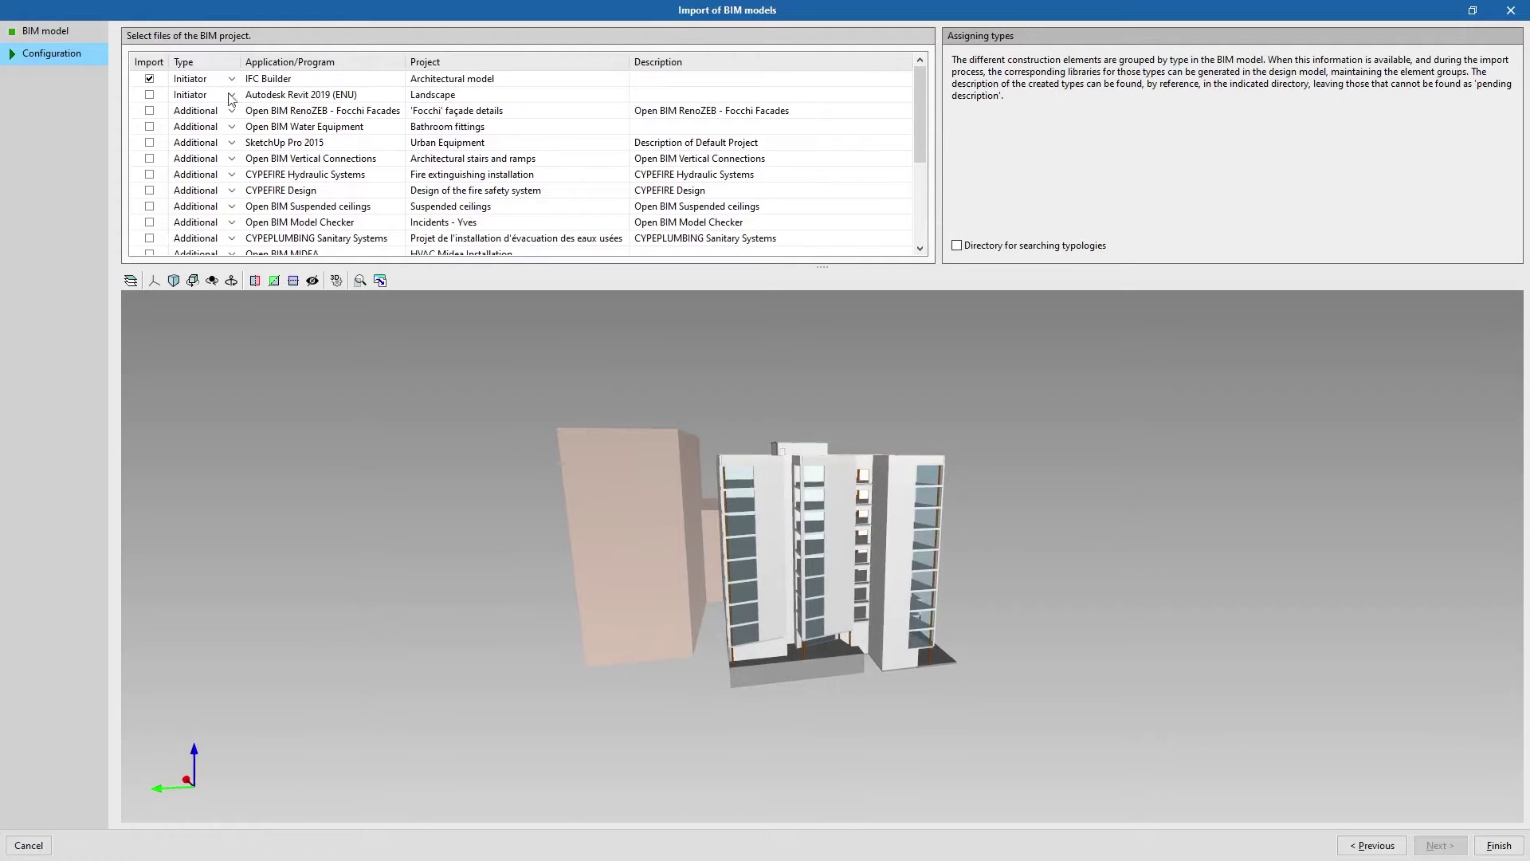
{"action": "left_click", "coordinate": [149, 158]}
{"action": "left_click", "coordinate": [150, 206]}
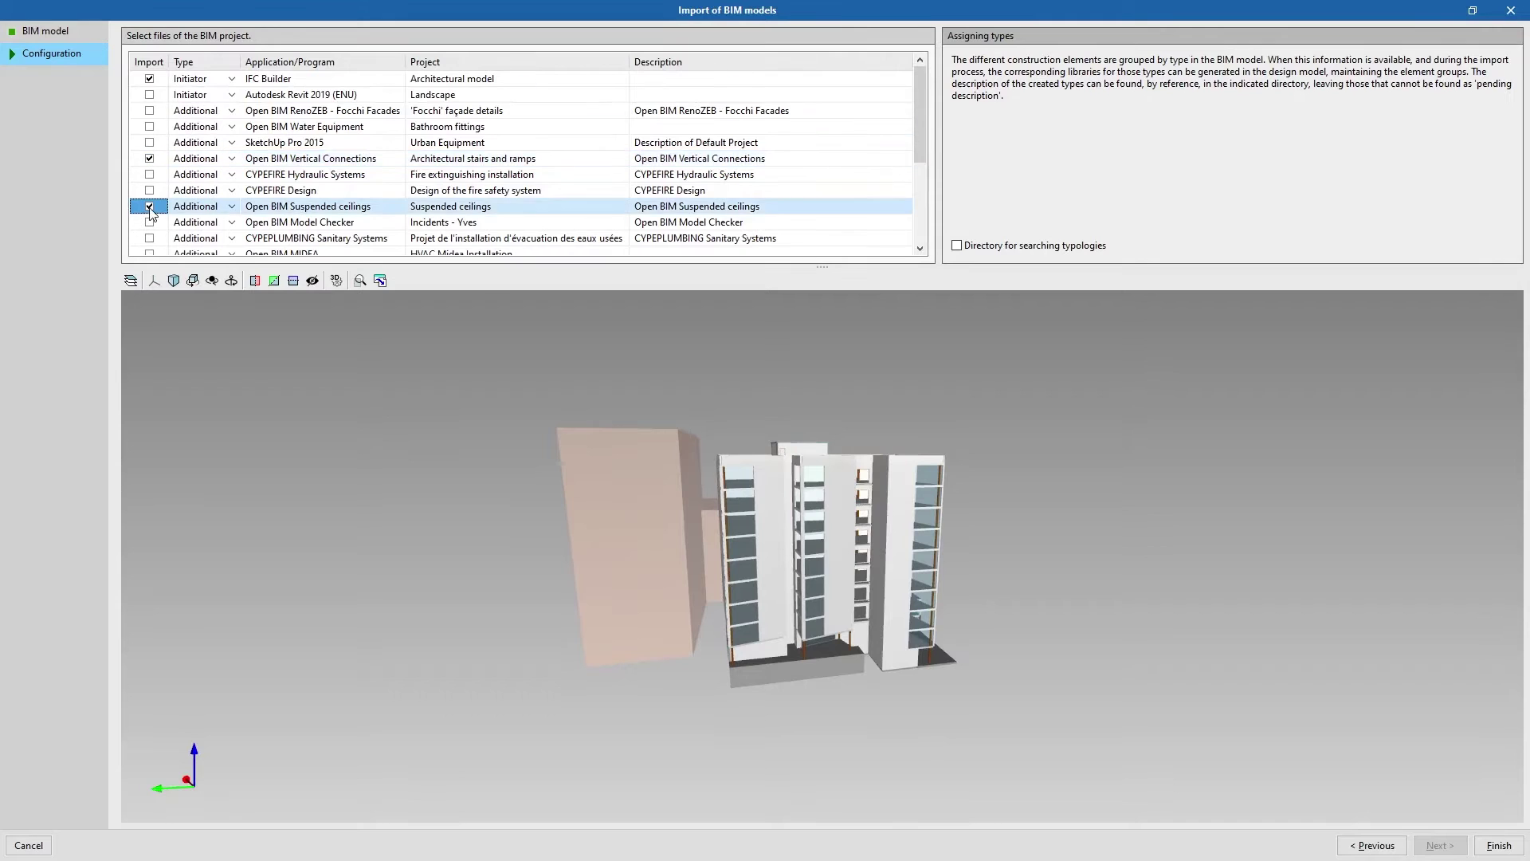
{"action": "scroll", "coordinate": [150, 213], "scroll_direction": "down", "scroll_amount": 3}
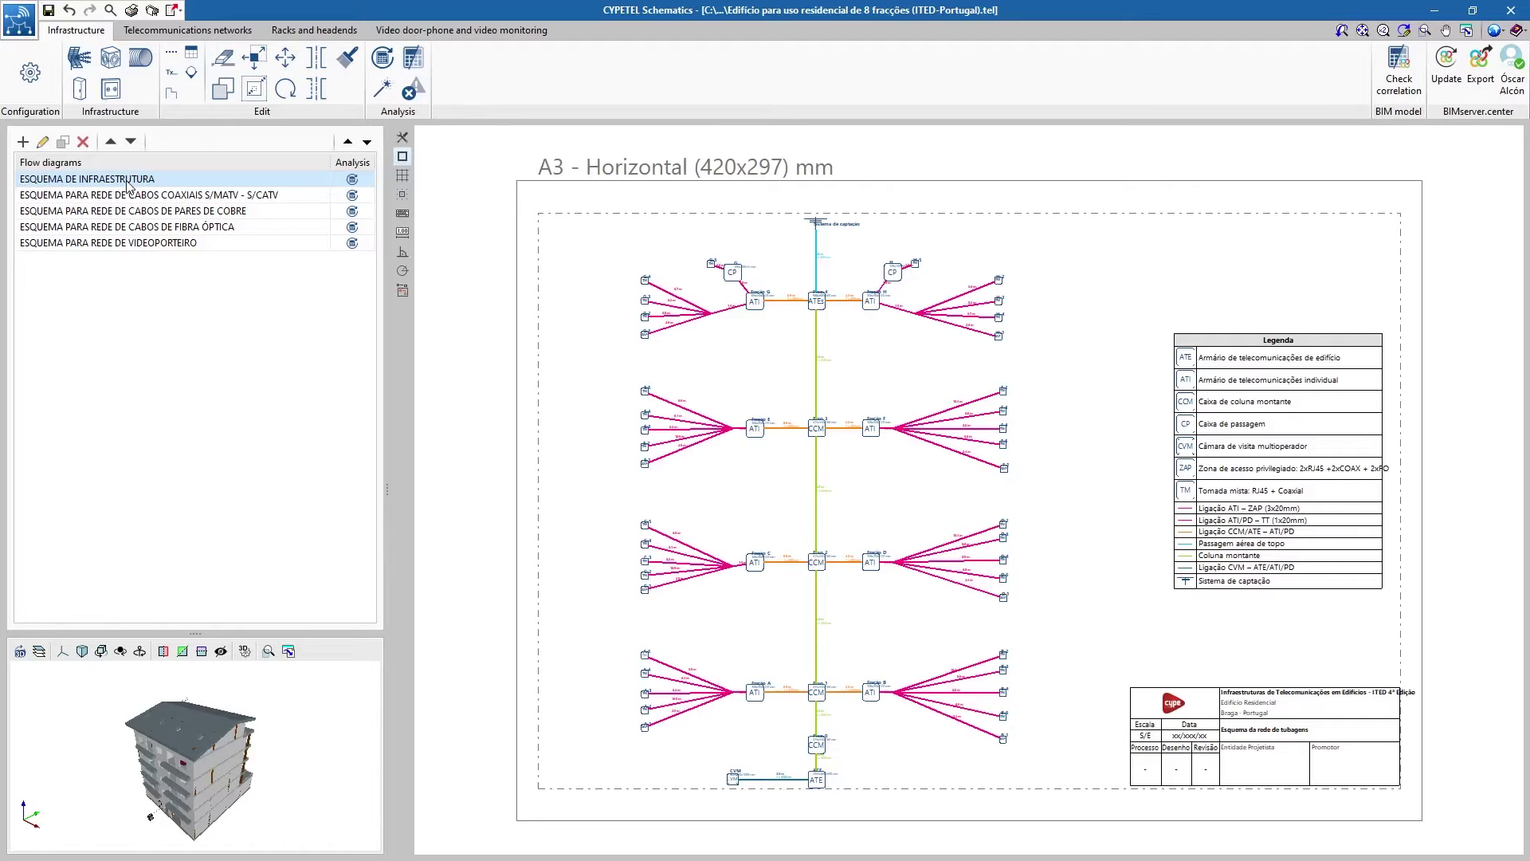
View the Portuguese example's flow diagrams, from the infrastructure scheme through the coaxial, copper pair and fibre optic networks.
{"action": "left_click", "coordinate": [129, 189]}
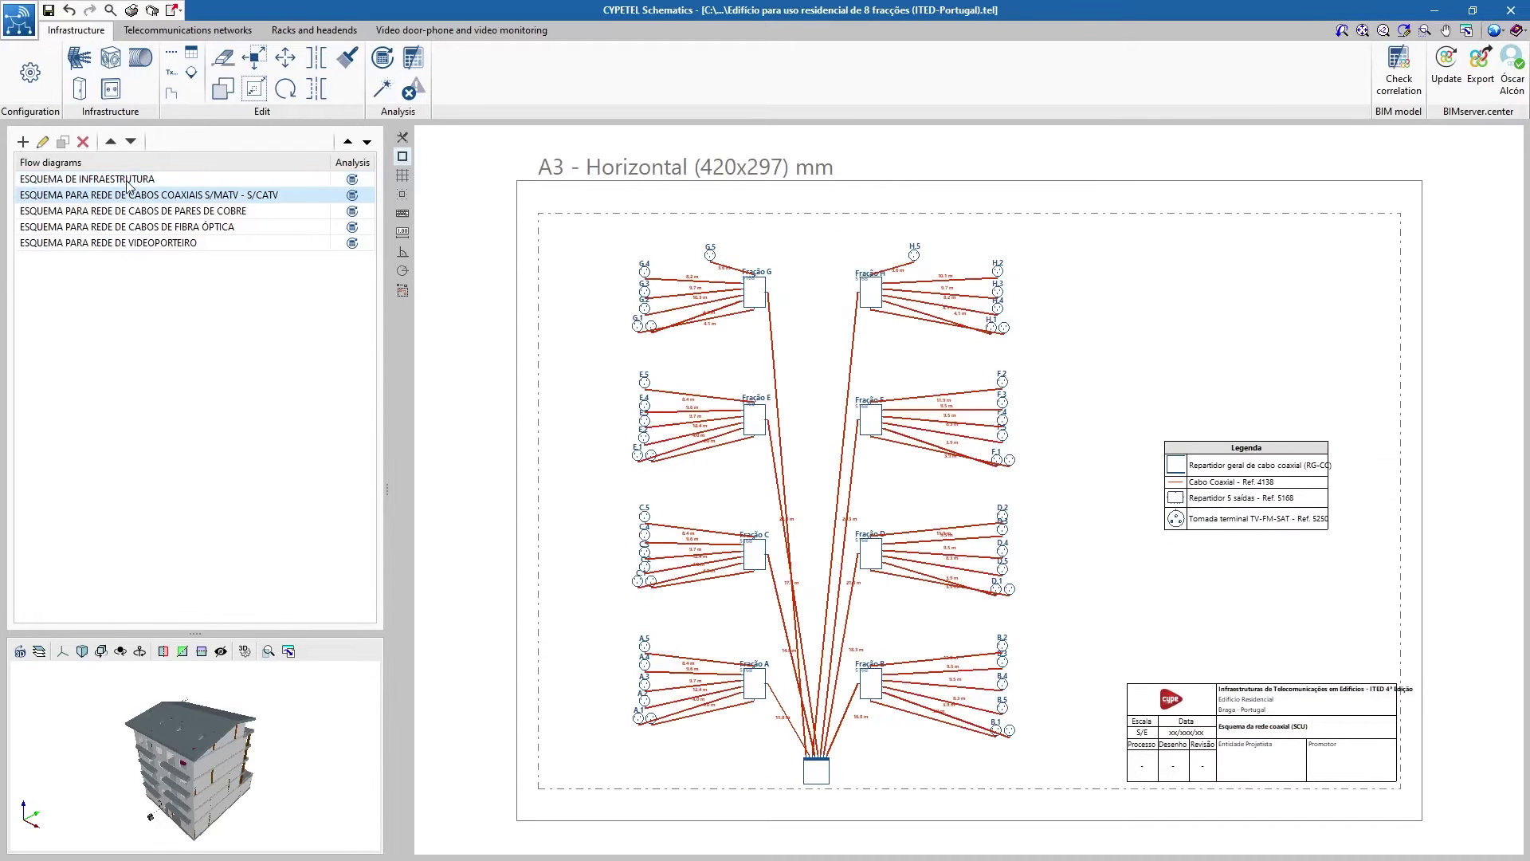
{"action": "key", "text": "Down"}
{"action": "key", "text": "Down"}
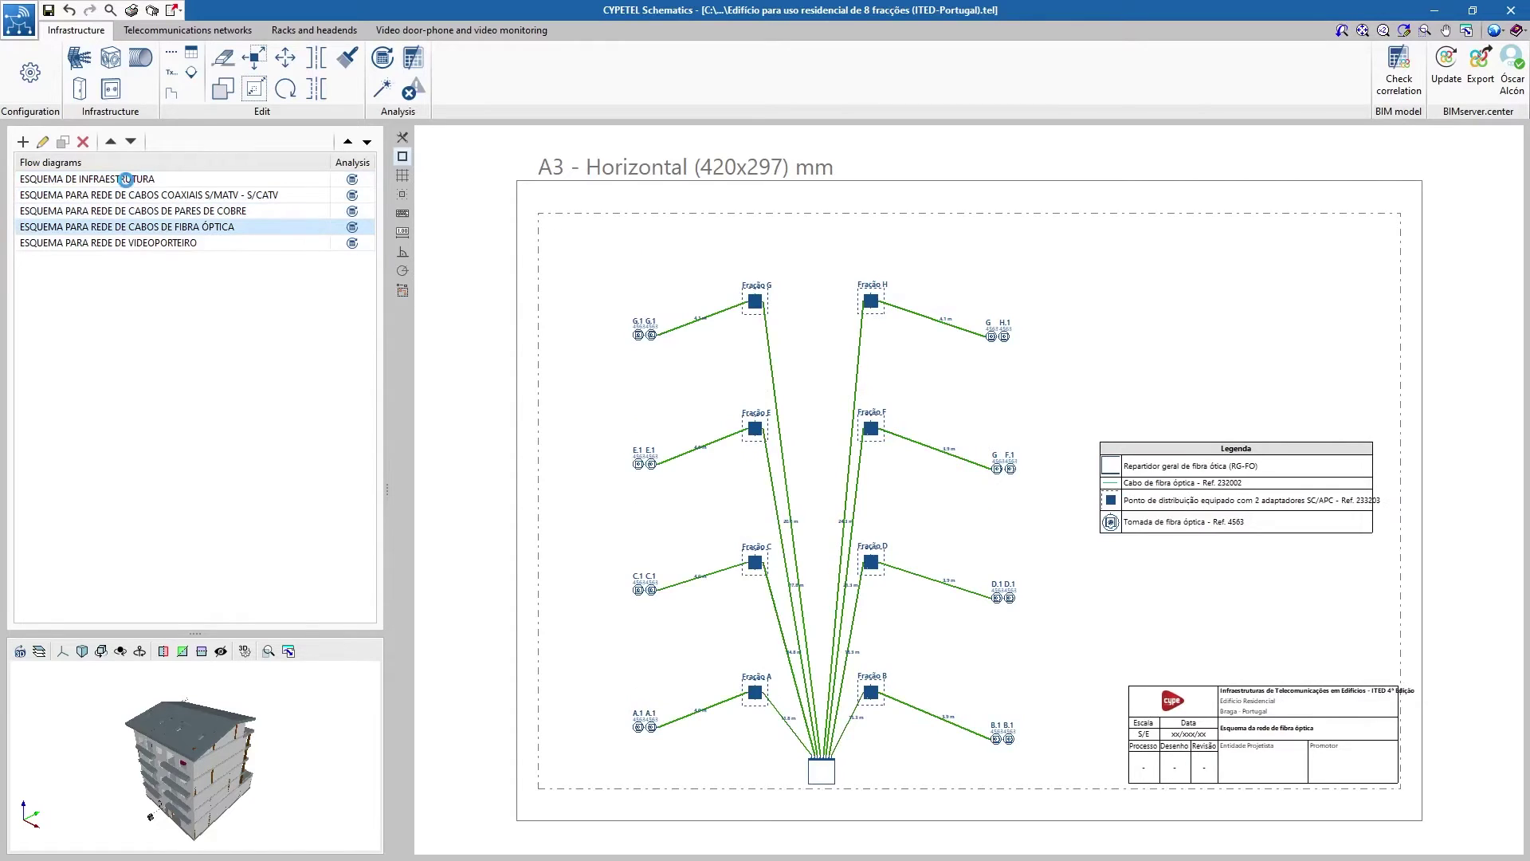
{"action": "key", "text": "Down"}
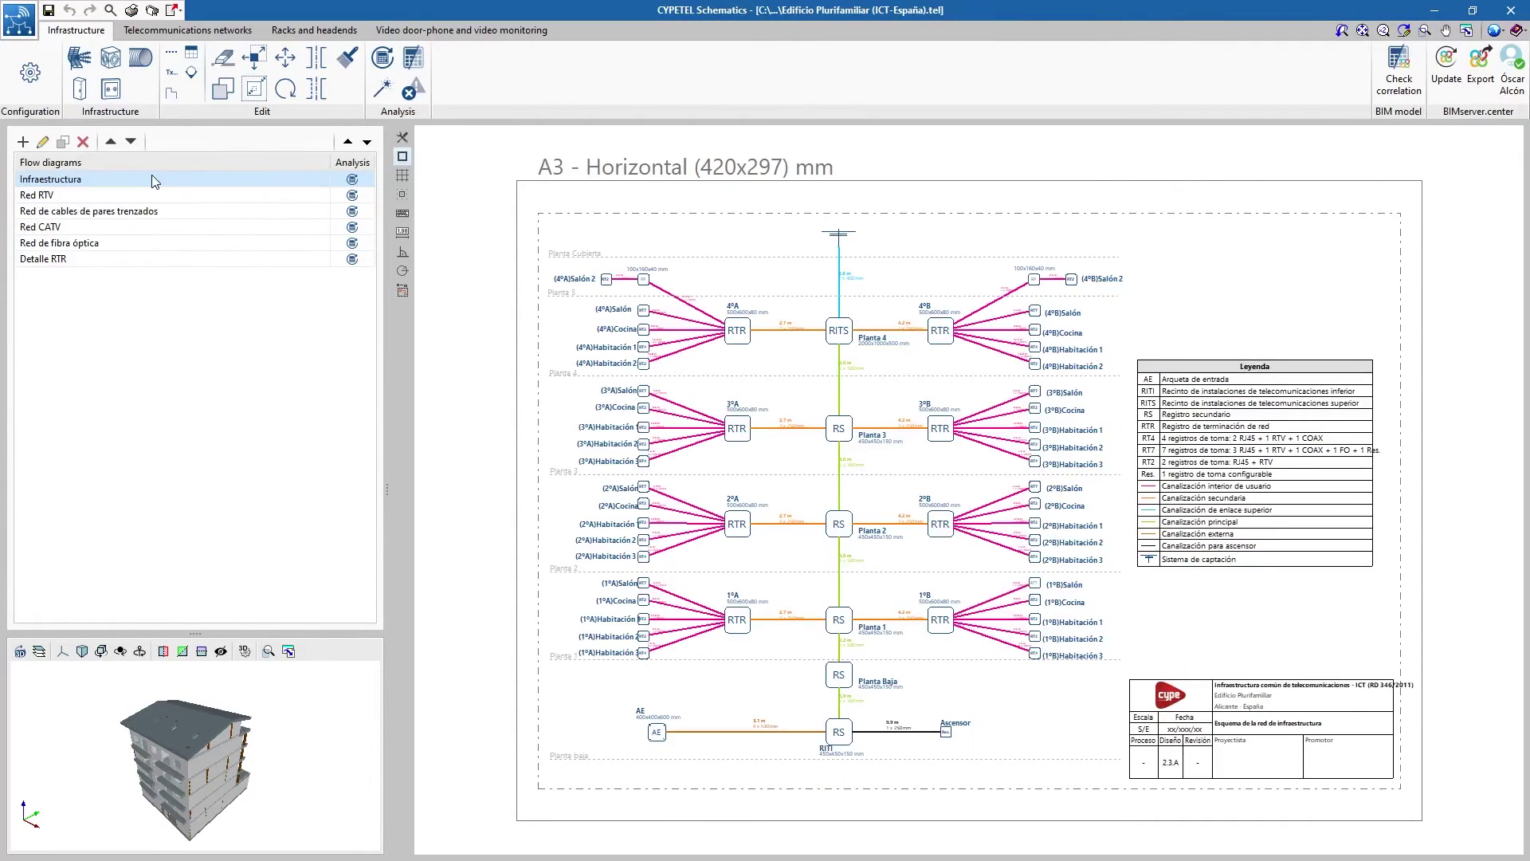
View the Spanish example's flow diagrams, from Red RTV through twisted pairs, CATV and fibre optic to Detalle RTR.
{"action": "key", "text": "Down"}
{"action": "key", "text": "Down"}
{"action": "key", "text": "Down"}
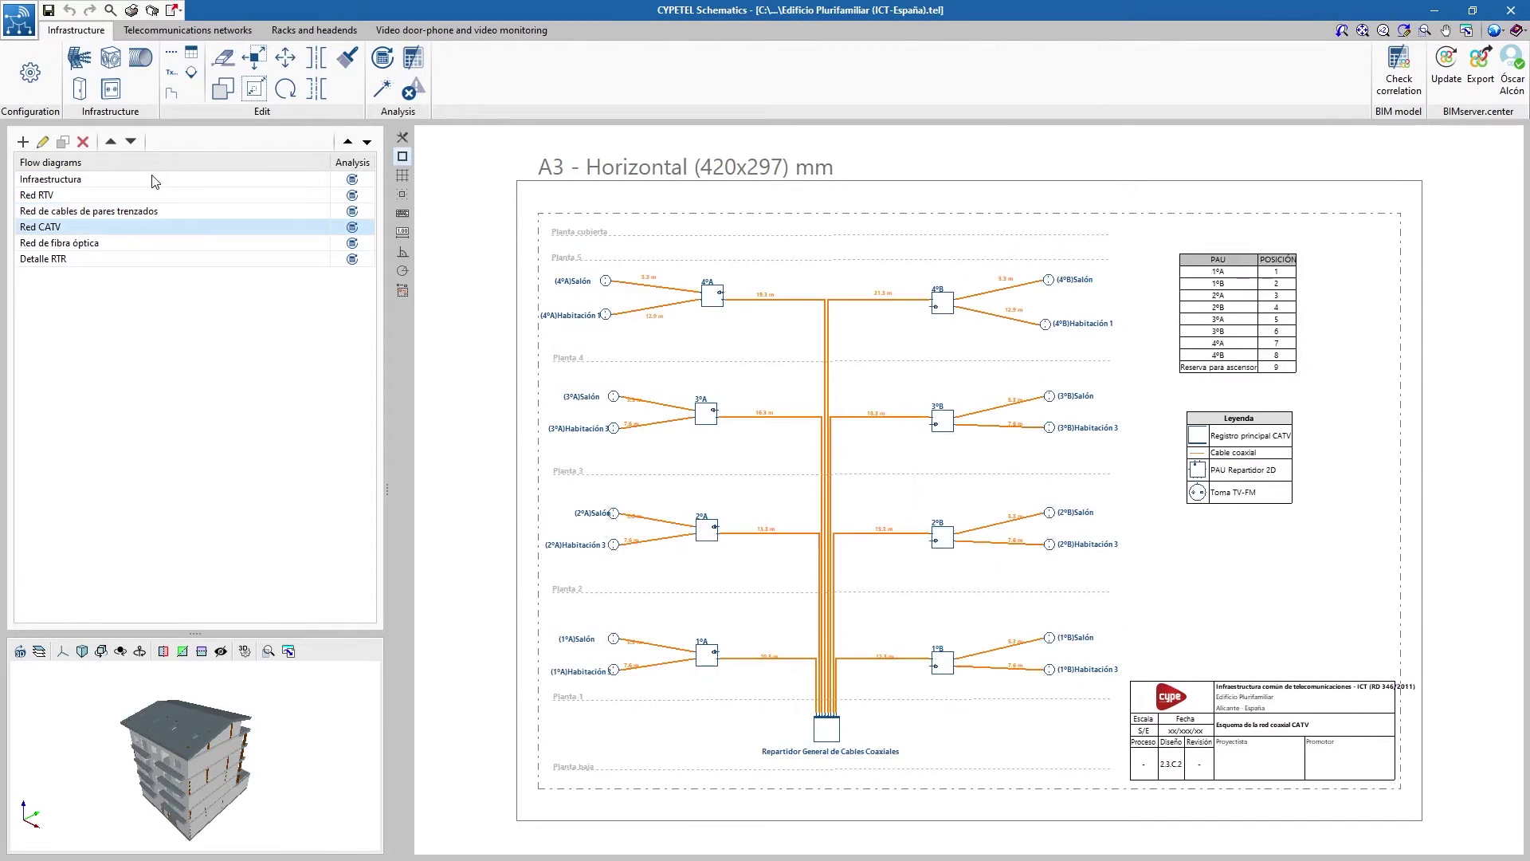
{"action": "key", "text": "Down"}
{"action": "key", "text": "Down"}
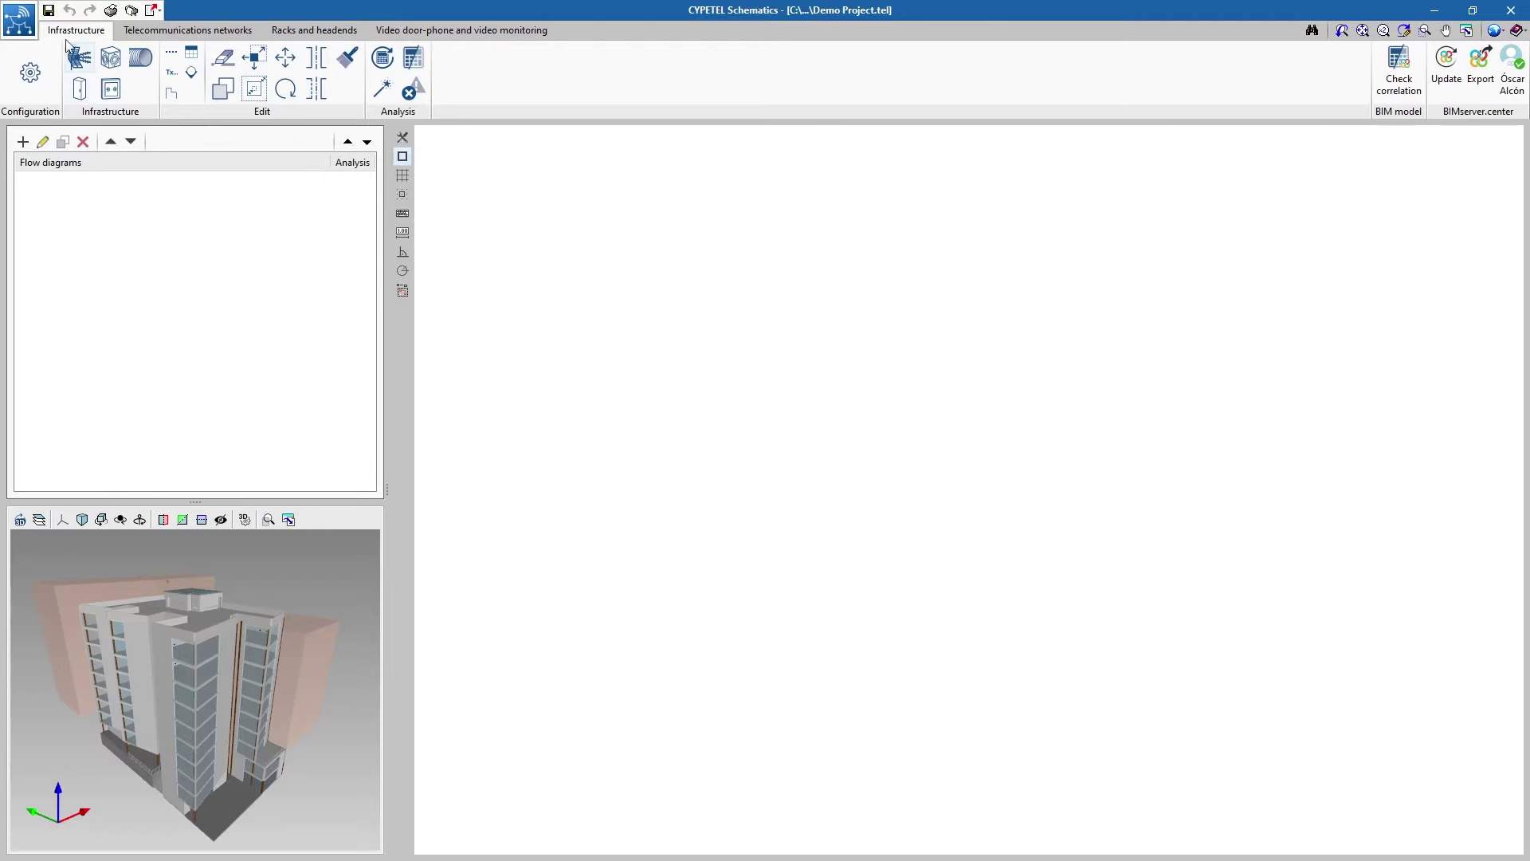
Look through the tool sets for telecommunications networks, racks and headends, and video door-phone and video monitoring.
{"action": "left_click", "coordinate": [127, 32]}
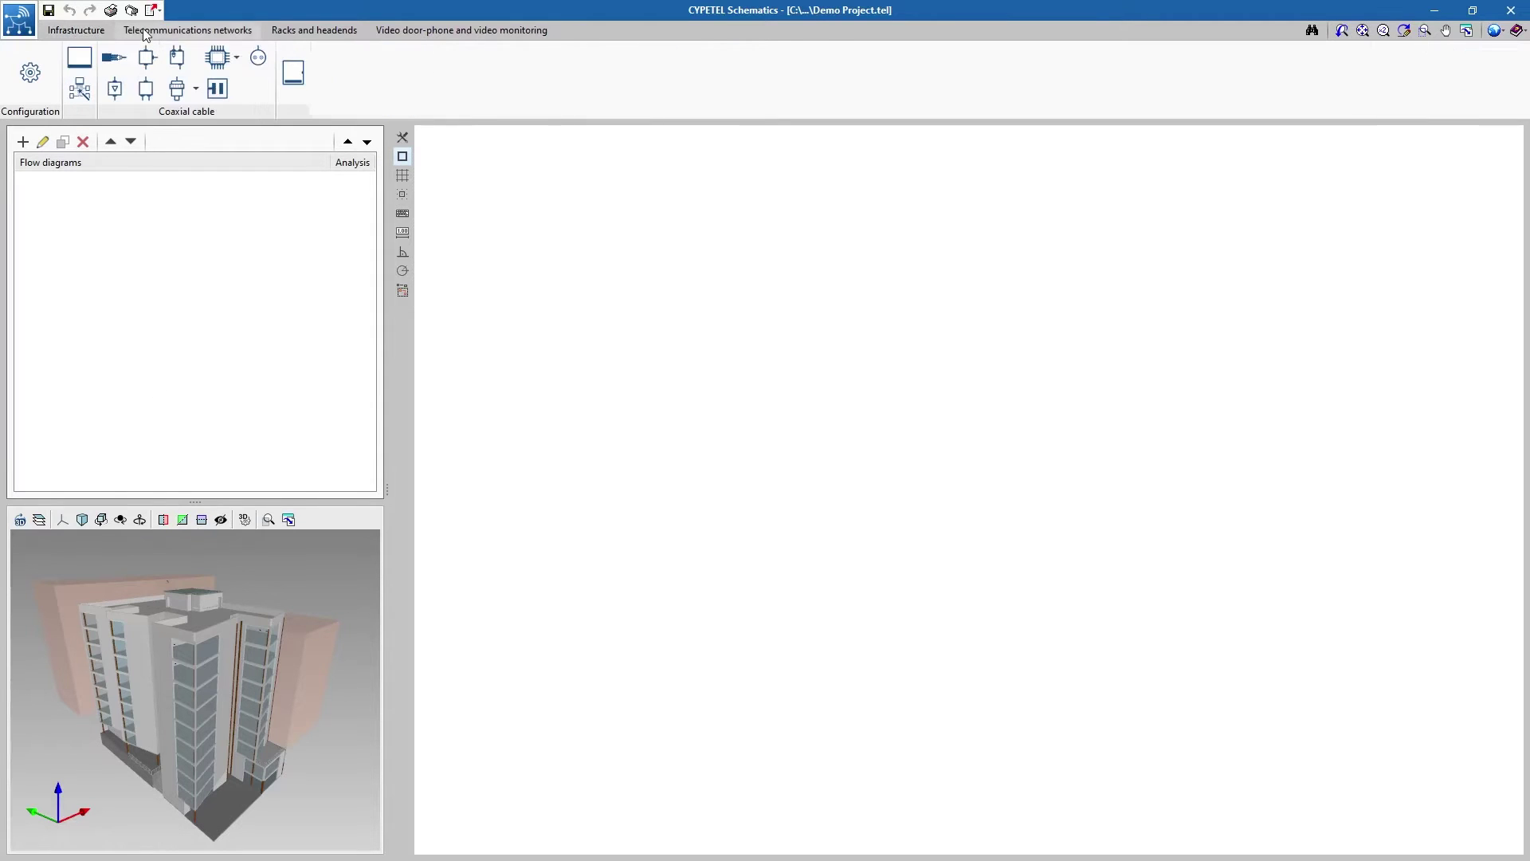
{"action": "left_click", "coordinate": [291, 32]}
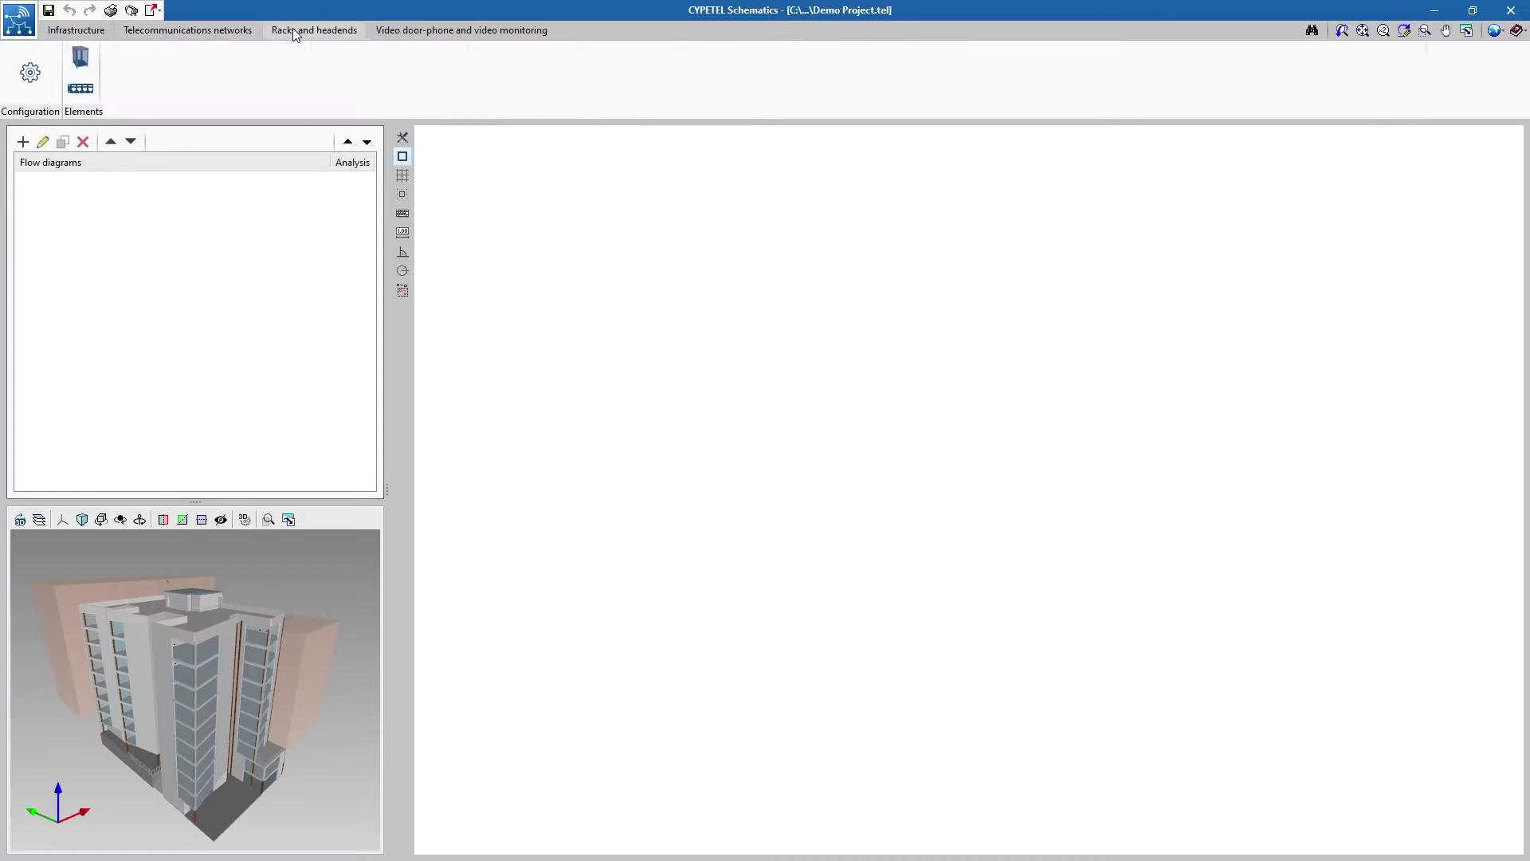
{"action": "left_click", "coordinate": [434, 32]}
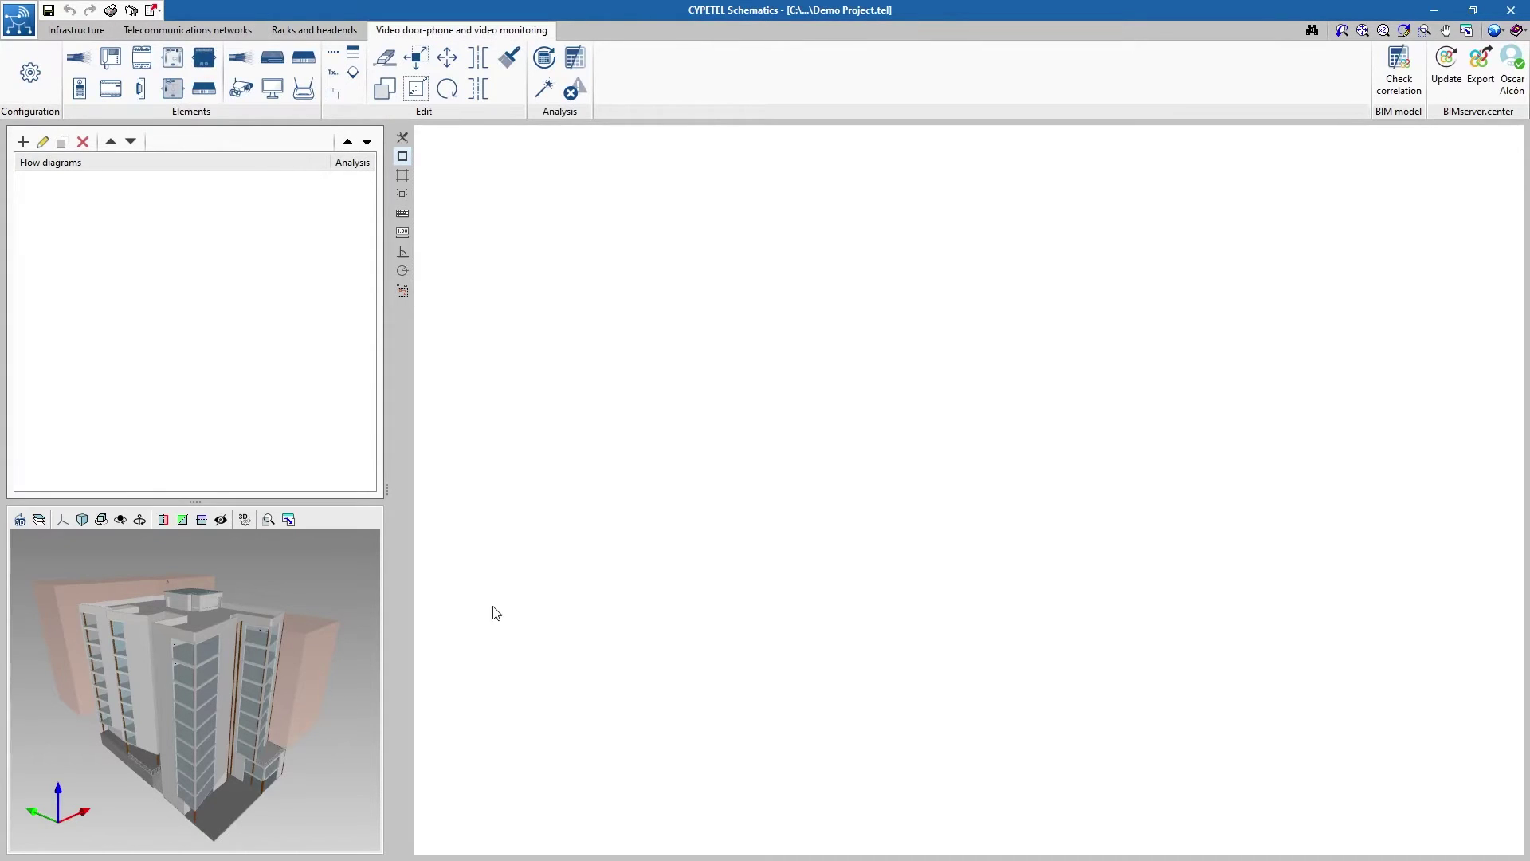
Review the units and decimal digits configured for telecommunications systems, cabling, infrastructure and video door-phone elements.
{"action": "left_click", "coordinate": [30, 73]}
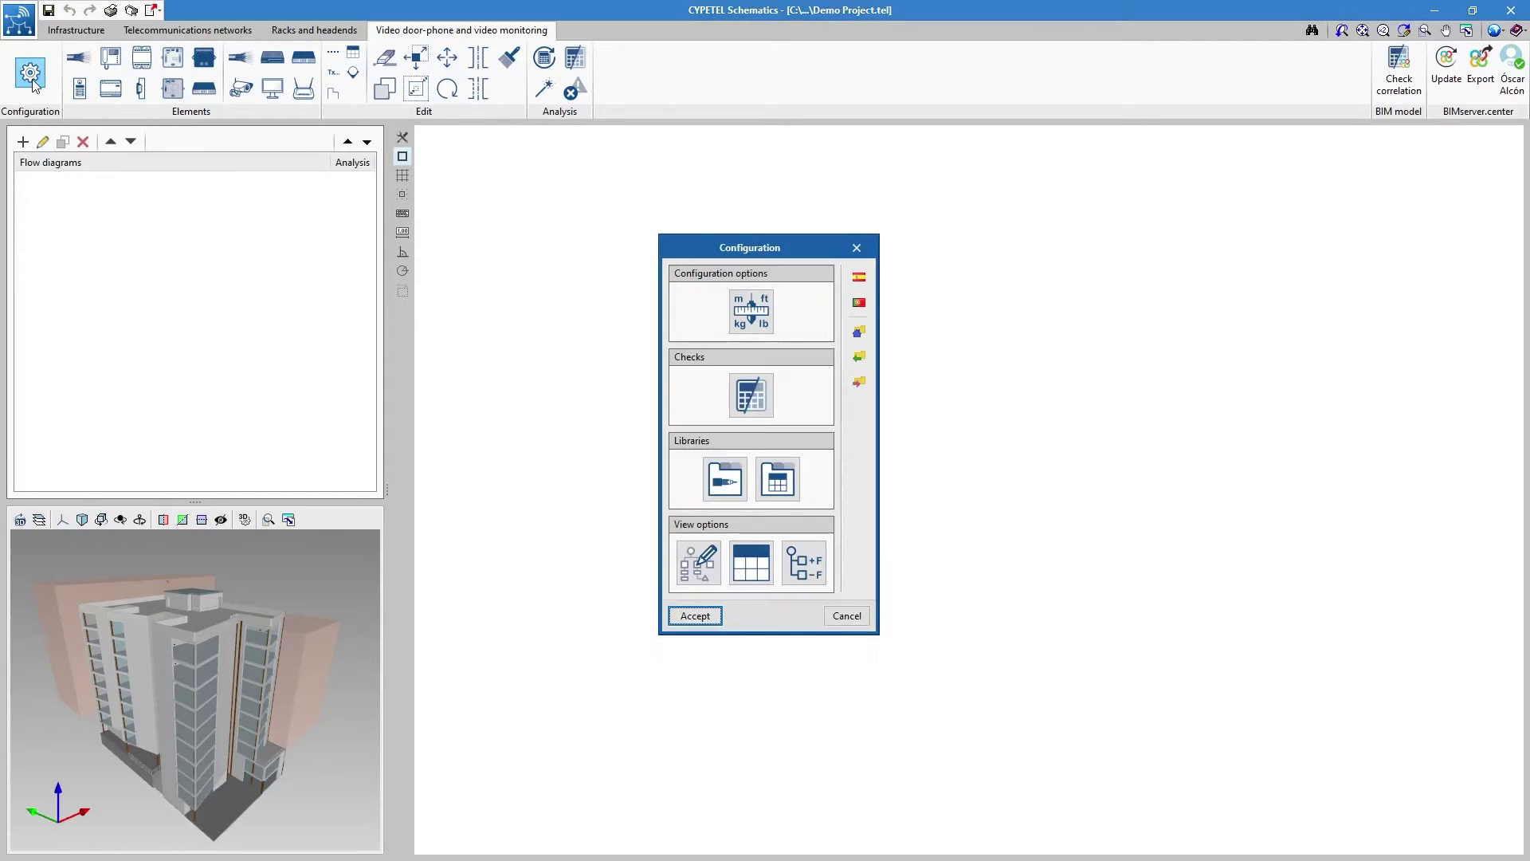
{"action": "left_click", "coordinate": [751, 315]}
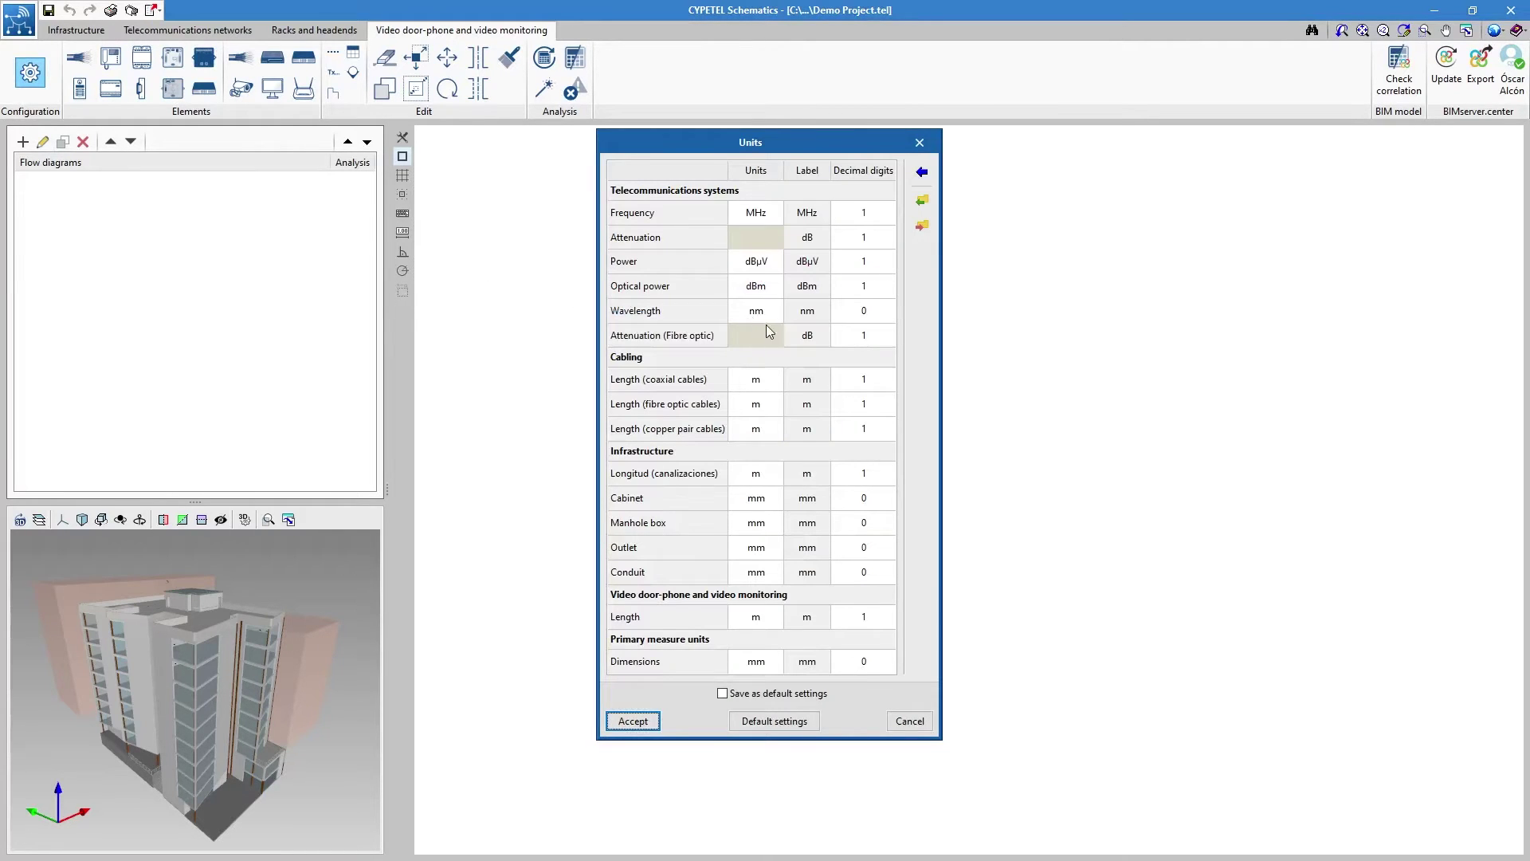
{"action": "left_click", "coordinate": [868, 311]}
{"action": "left_click", "coordinate": [640, 722]}
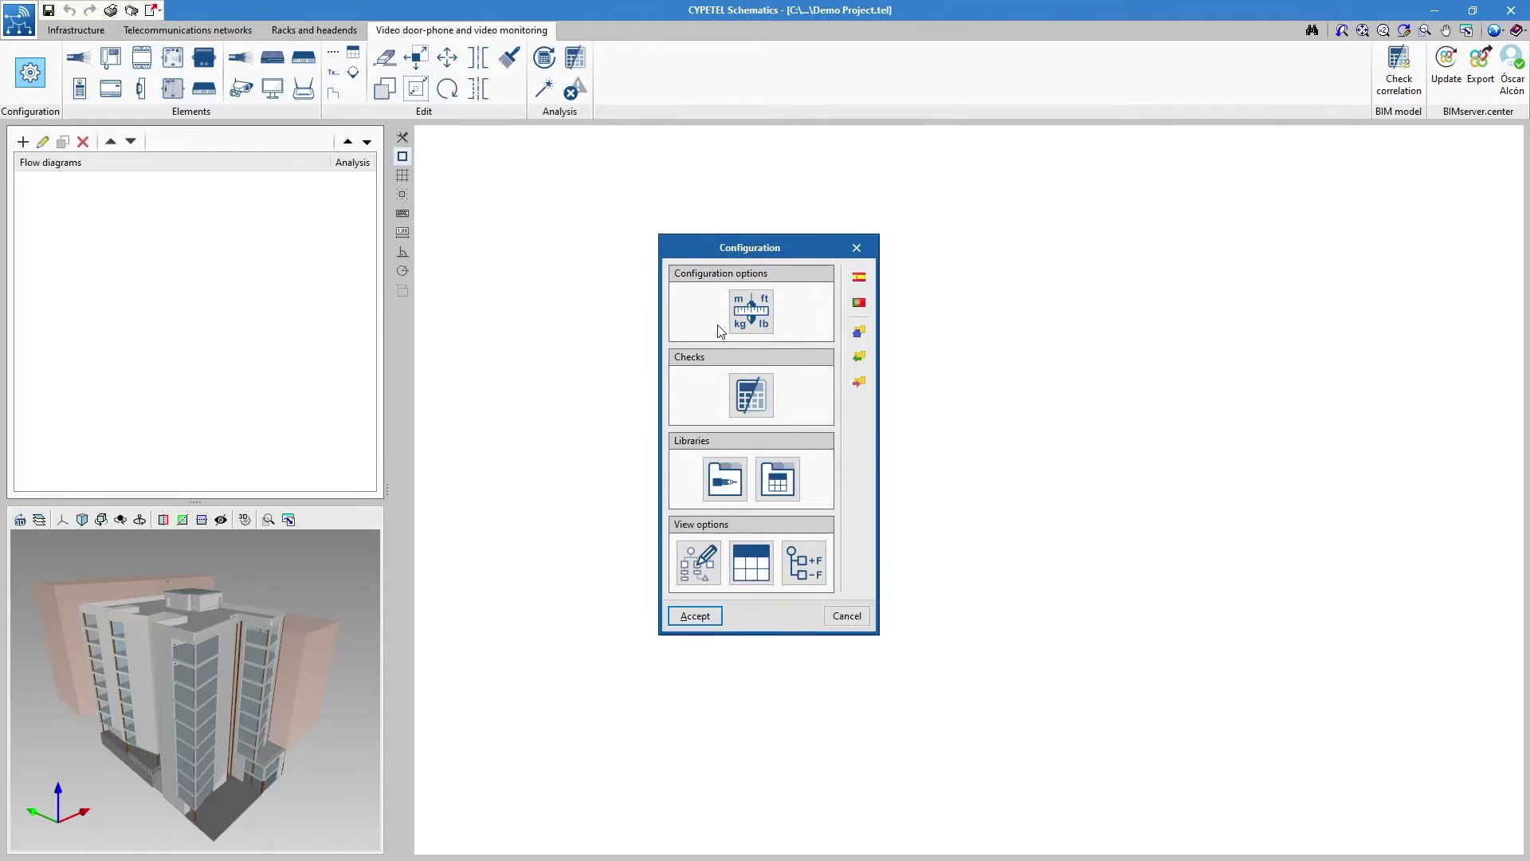
Try to define a new check limiting total coaxial network attenuation to 18.0 dB for CATV and SCATV.
{"action": "left_click", "coordinate": [751, 395]}
{"action": "left_click", "coordinate": [628, 381]}
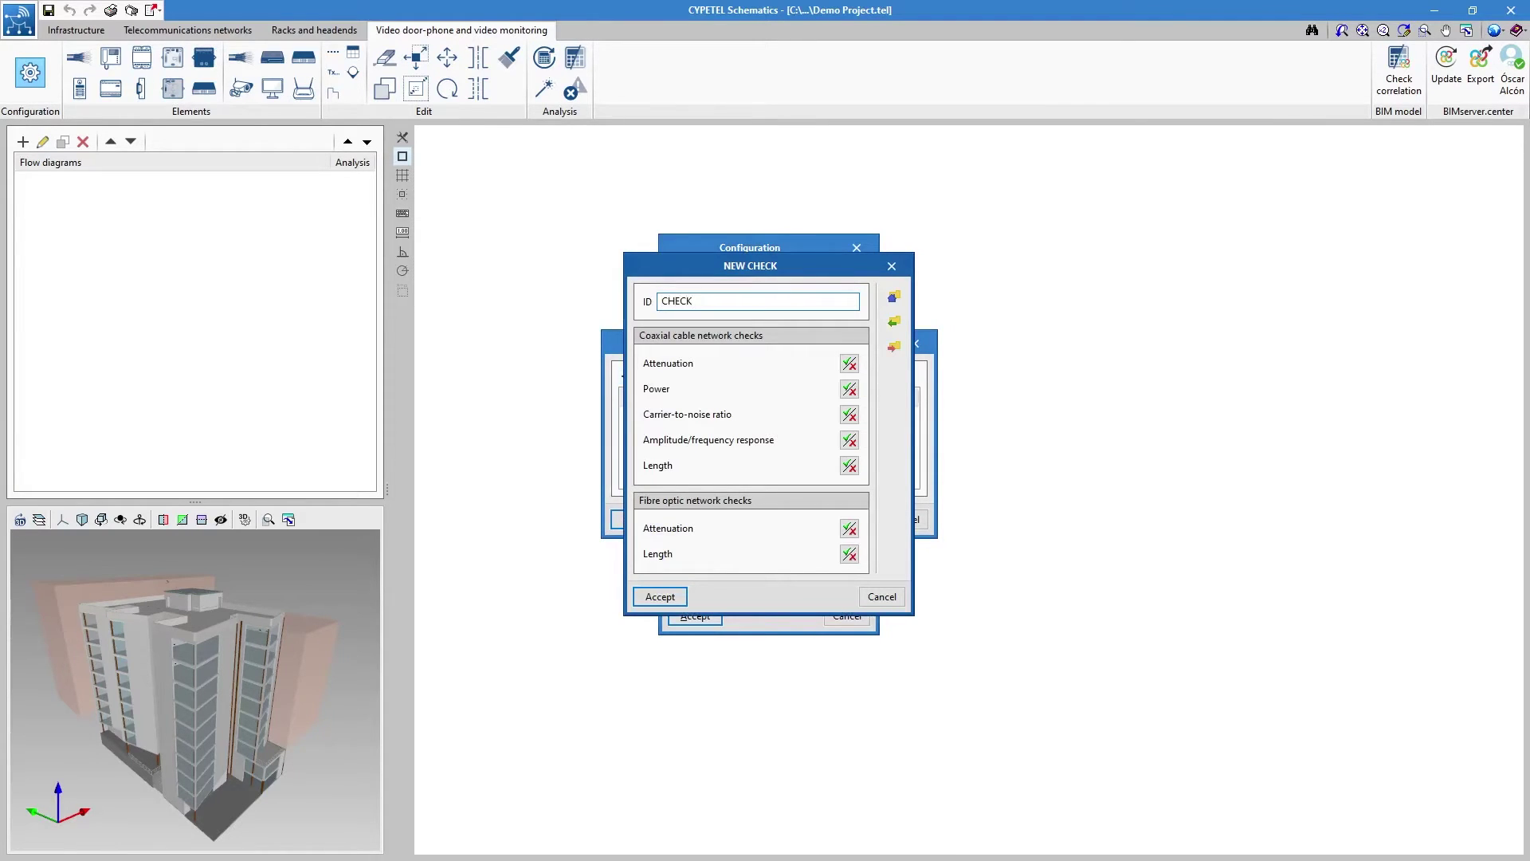
{"action": "left_click", "coordinate": [850, 364]}
{"action": "left_click", "coordinate": [646, 600]}
{"action": "left_click", "coordinate": [647, 623]}
{"action": "left_click_drag", "start_coordinate": [825, 602], "coordinate": [859, 608]}
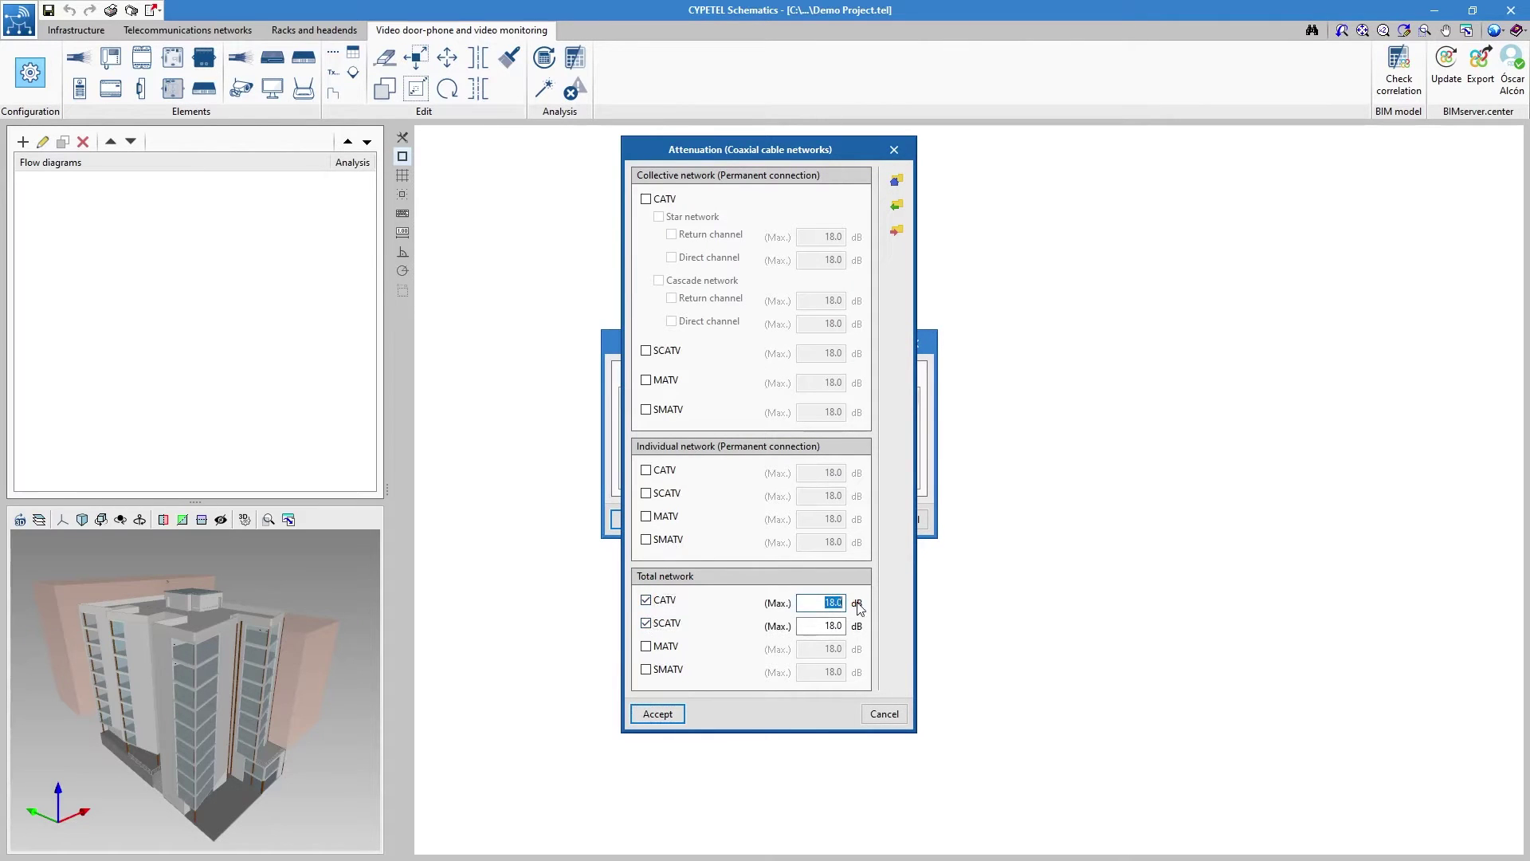
{"action": "left_click", "coordinate": [657, 716]}
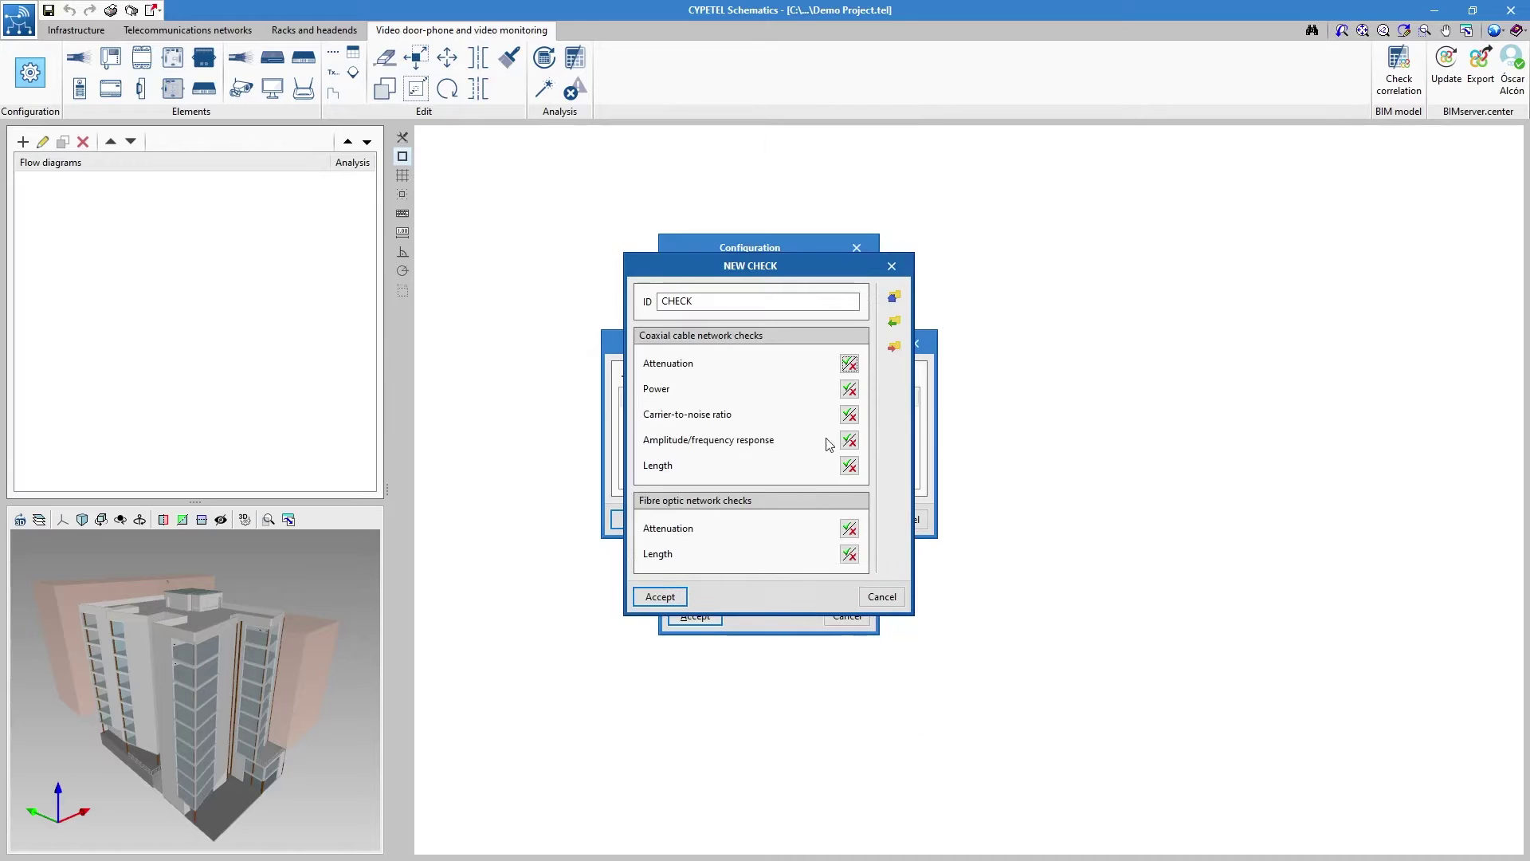
{"action": "left_click", "coordinate": [849, 389]}
{"action": "left_click", "coordinate": [570, 375]}
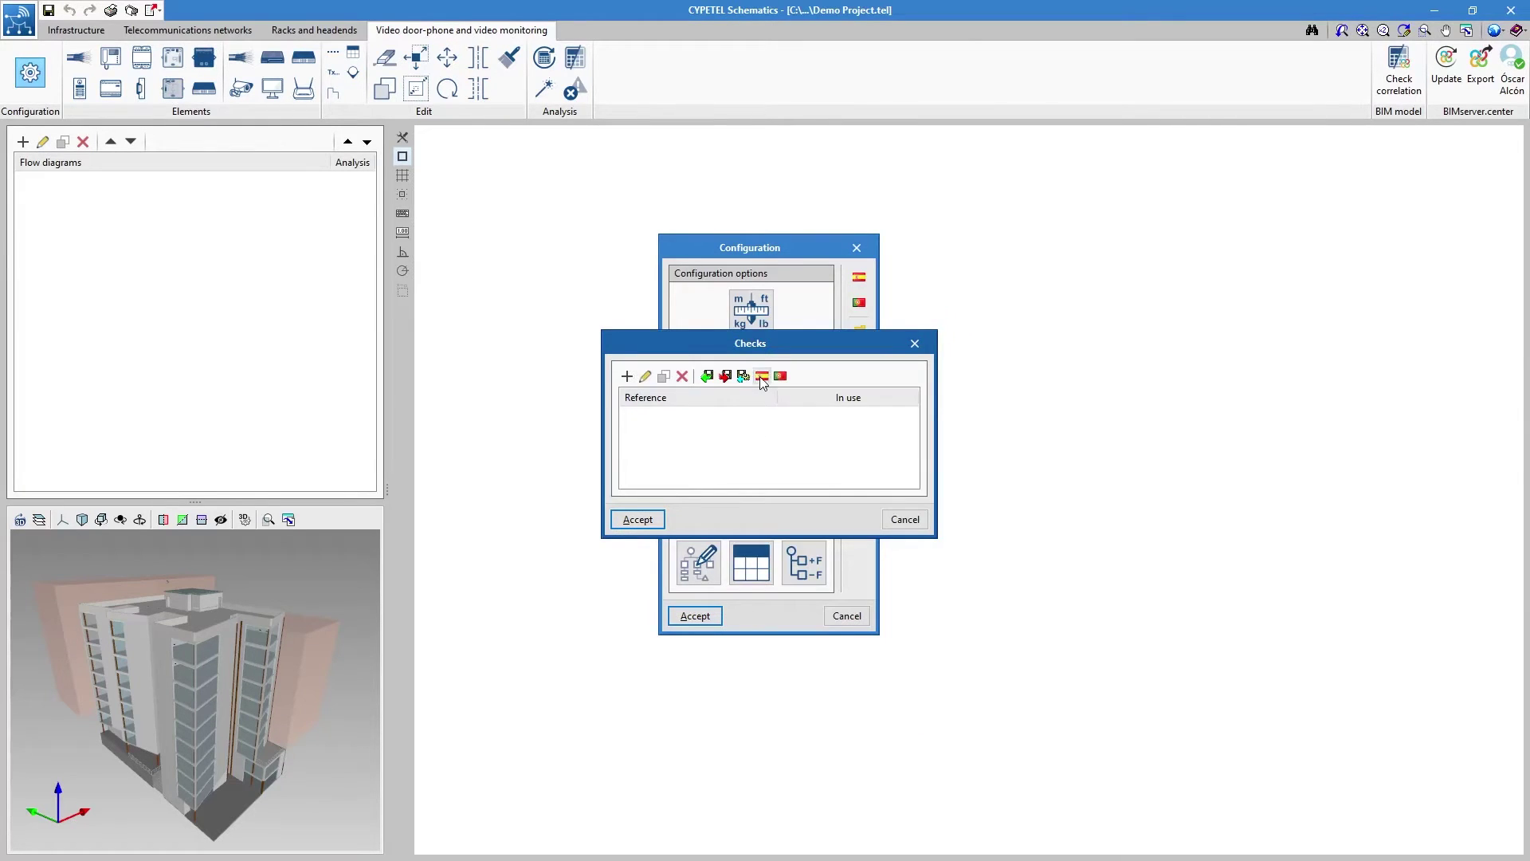
Generate the checks of the Spanish ICT code and open the coaxial outlet S/MATV network check.
{"action": "left_click", "coordinate": [760, 377]}
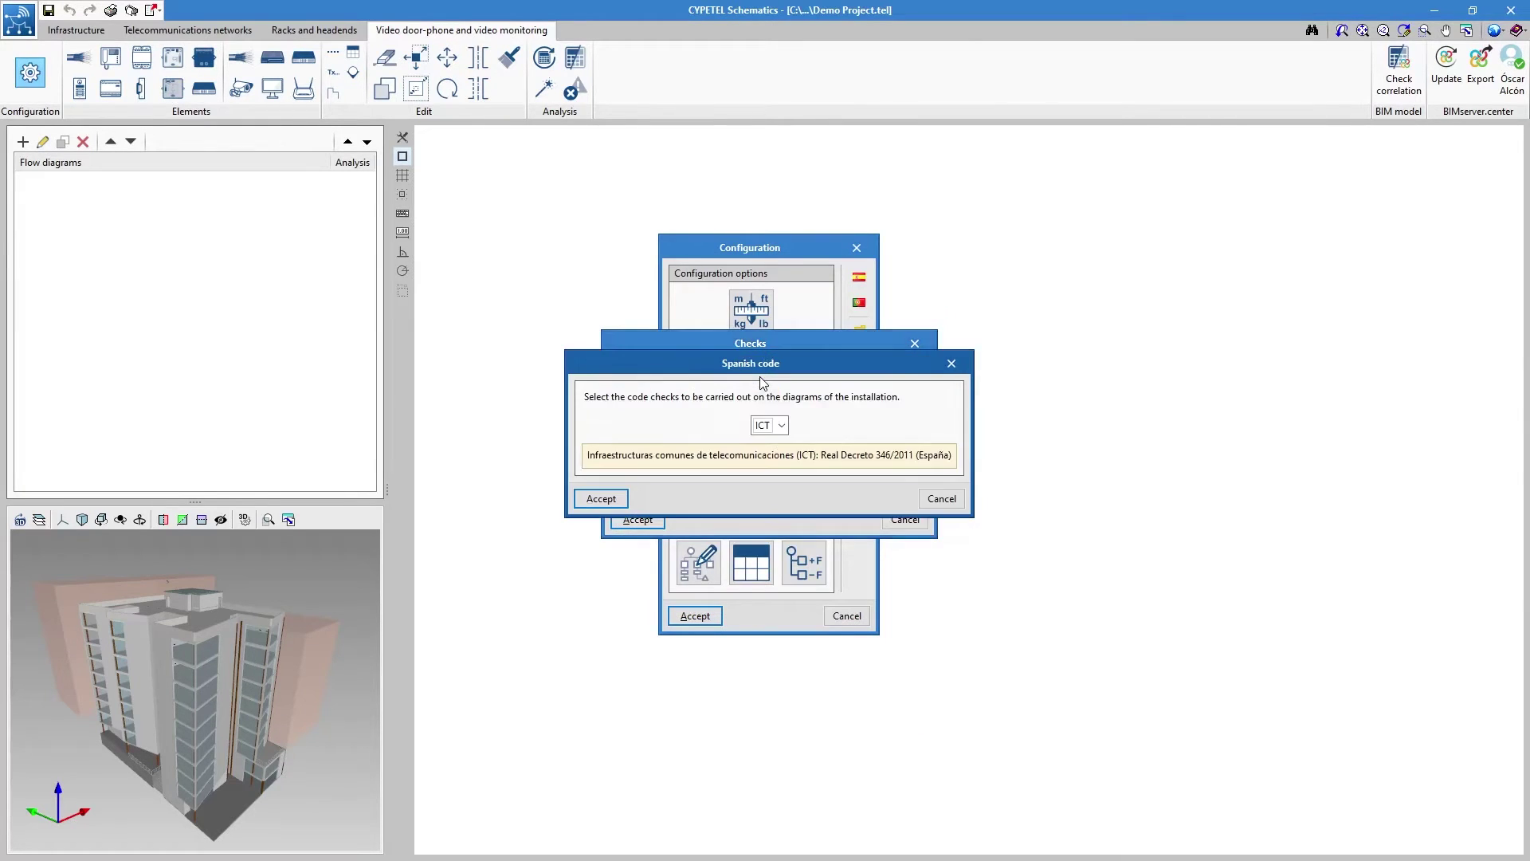
{"action": "left_click", "coordinate": [599, 500]}
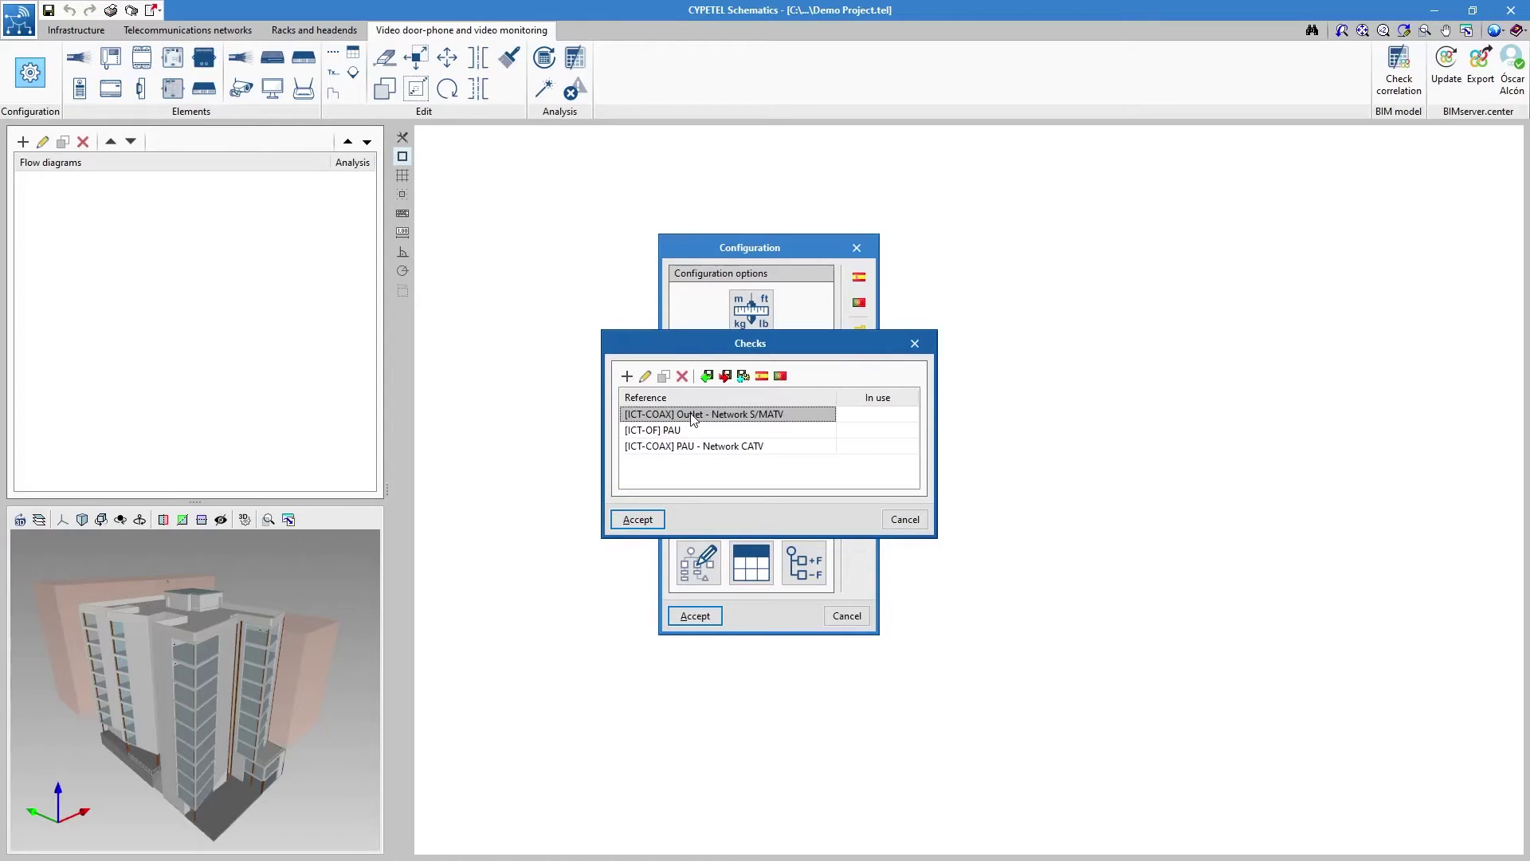
{"action": "double_click", "coordinate": [692, 415]}
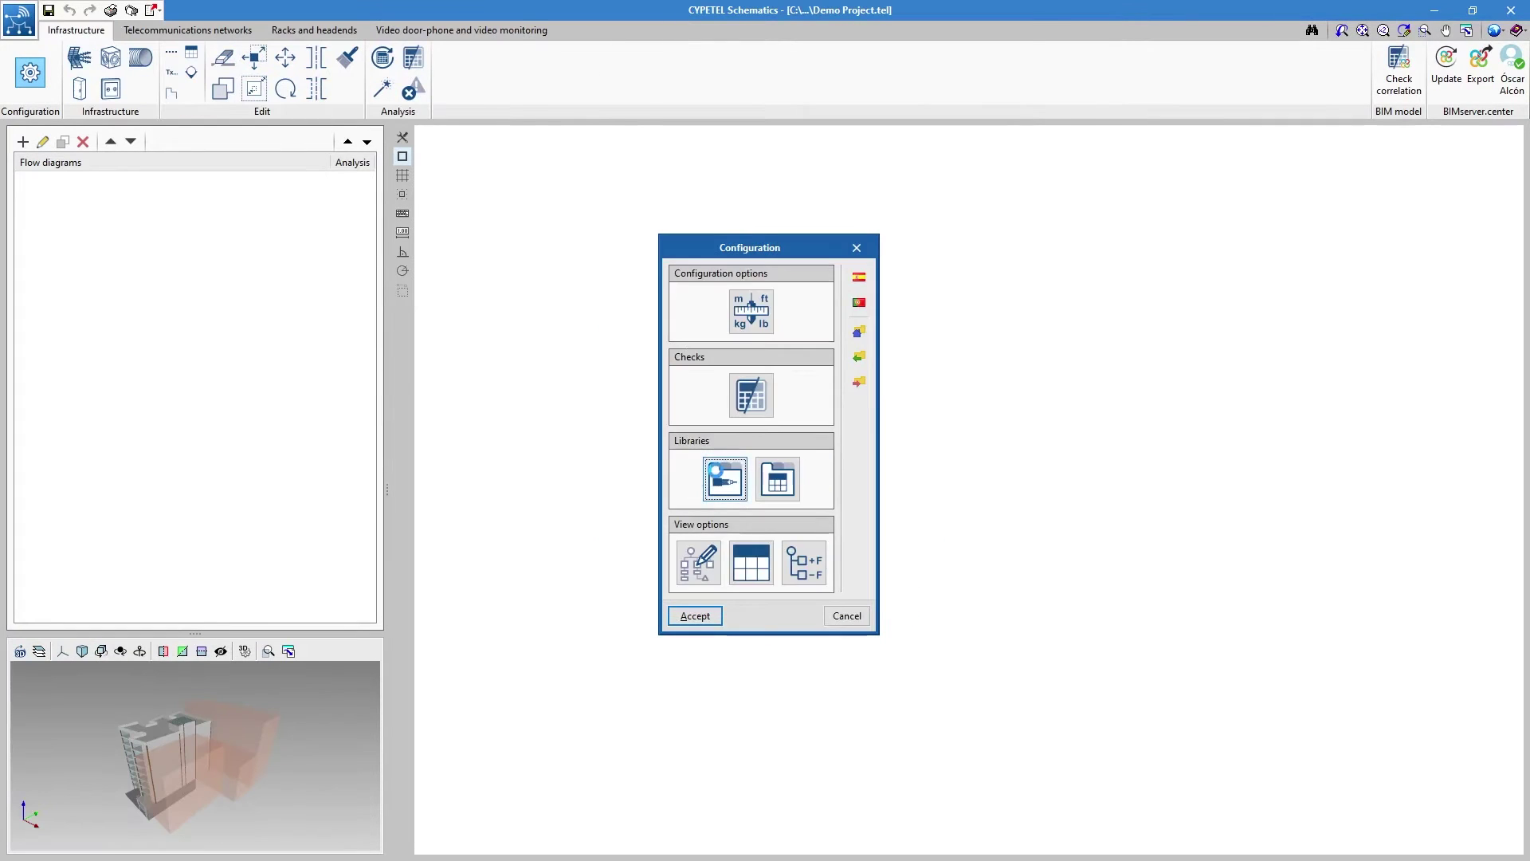
Add a coaxial cable type to the element library with the ID Cable and the description Type.
{"action": "left_click", "coordinate": [714, 474]}
{"action": "left_click", "coordinate": [542, 279]}
{"action": "left_click", "coordinate": [617, 349]}
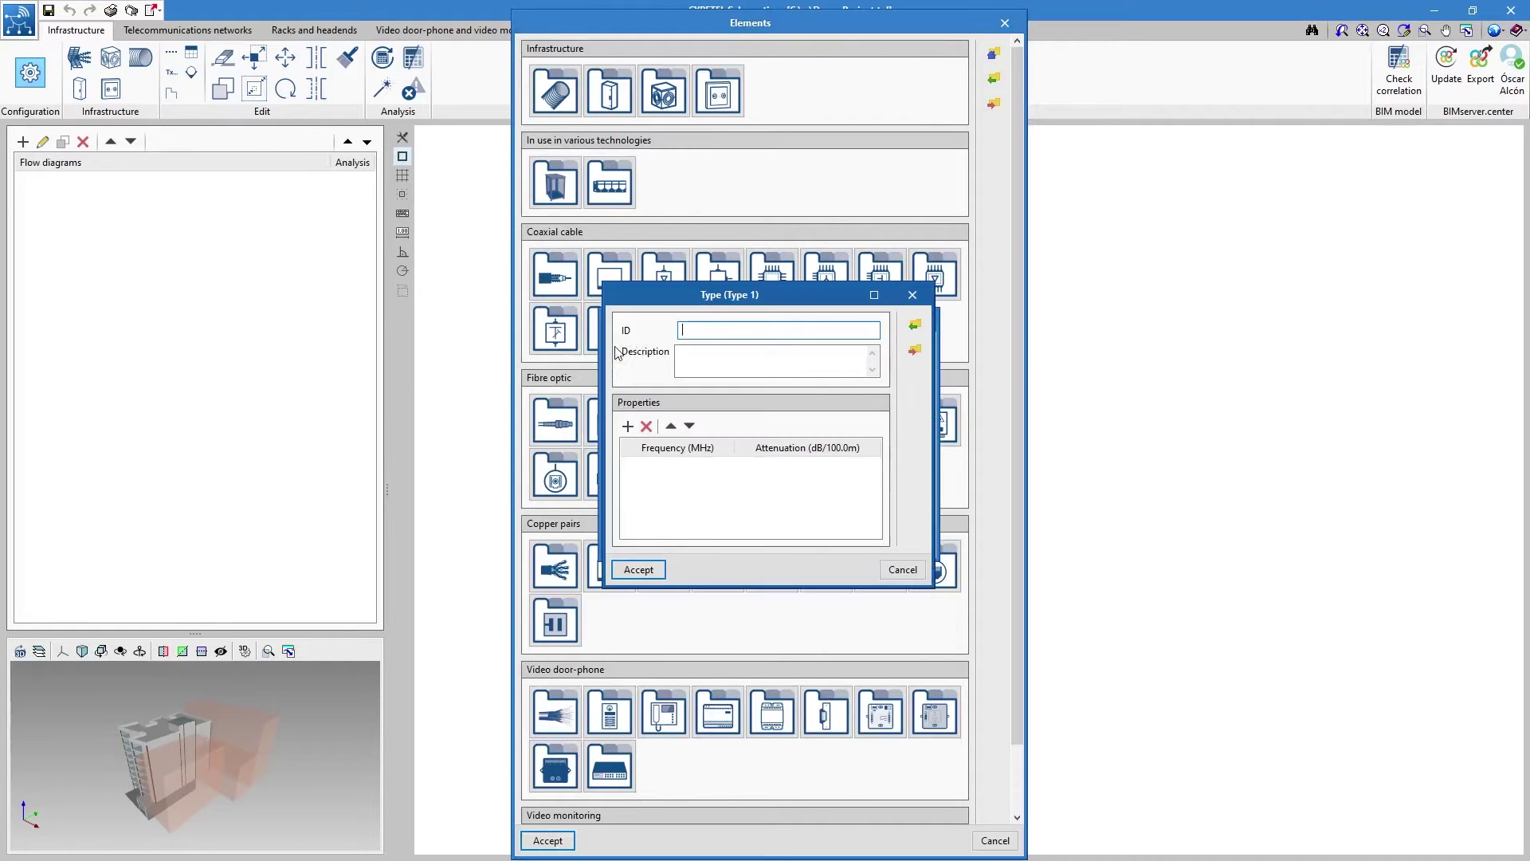
{"action": "key", "text": "Tab"}
{"action": "type", "text": "Type"}
Add two frequency and attenuation rows to the cable type's properties, the first with 5.0 MHz and 0.1 dB/100 m.
{"action": "left_click", "coordinate": [628, 425]}
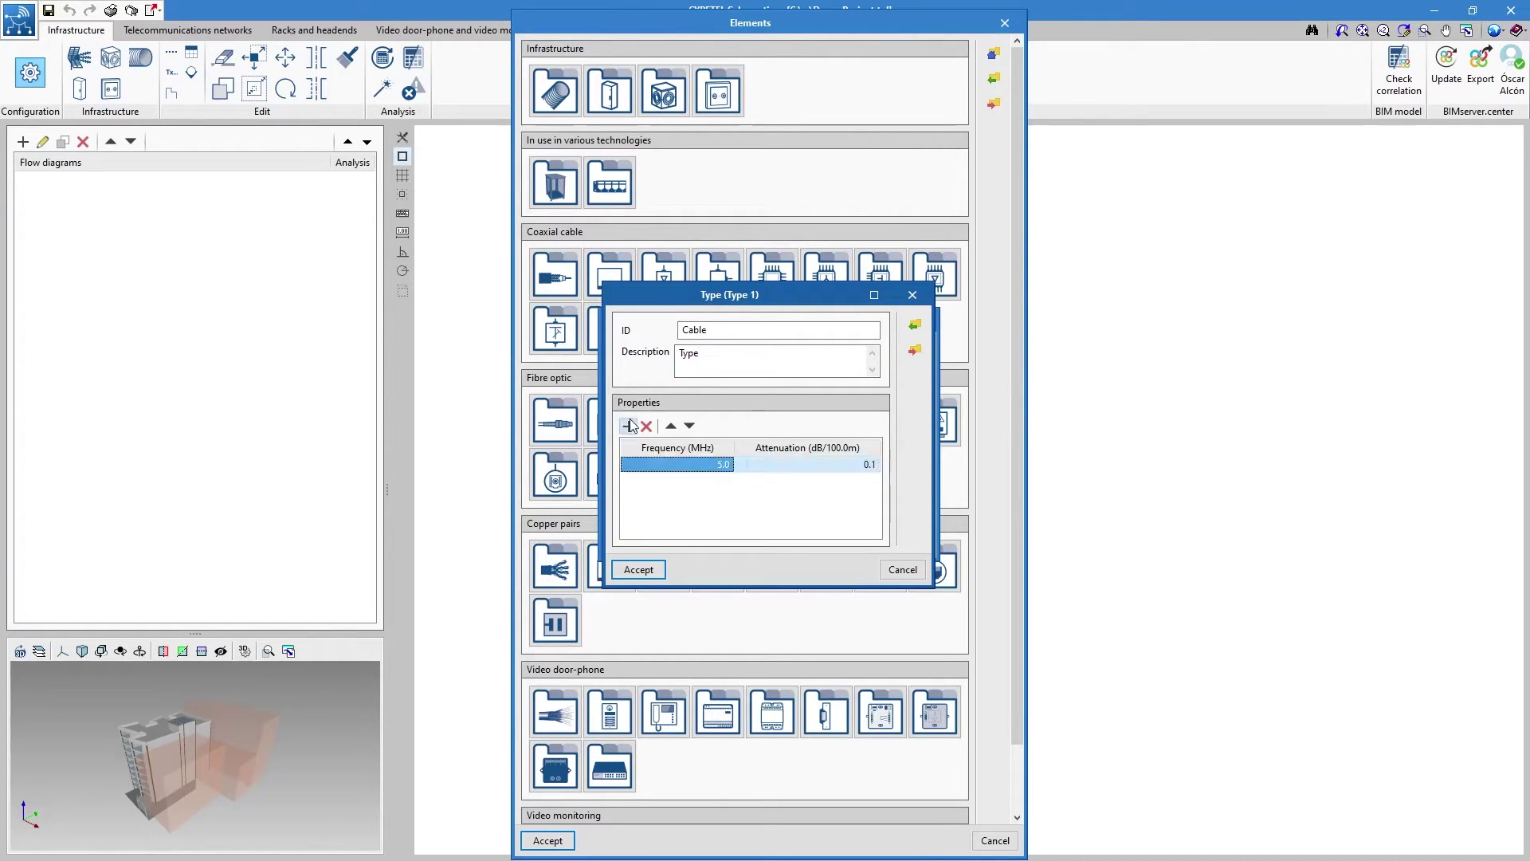
{"action": "left_click", "coordinate": [865, 466]}
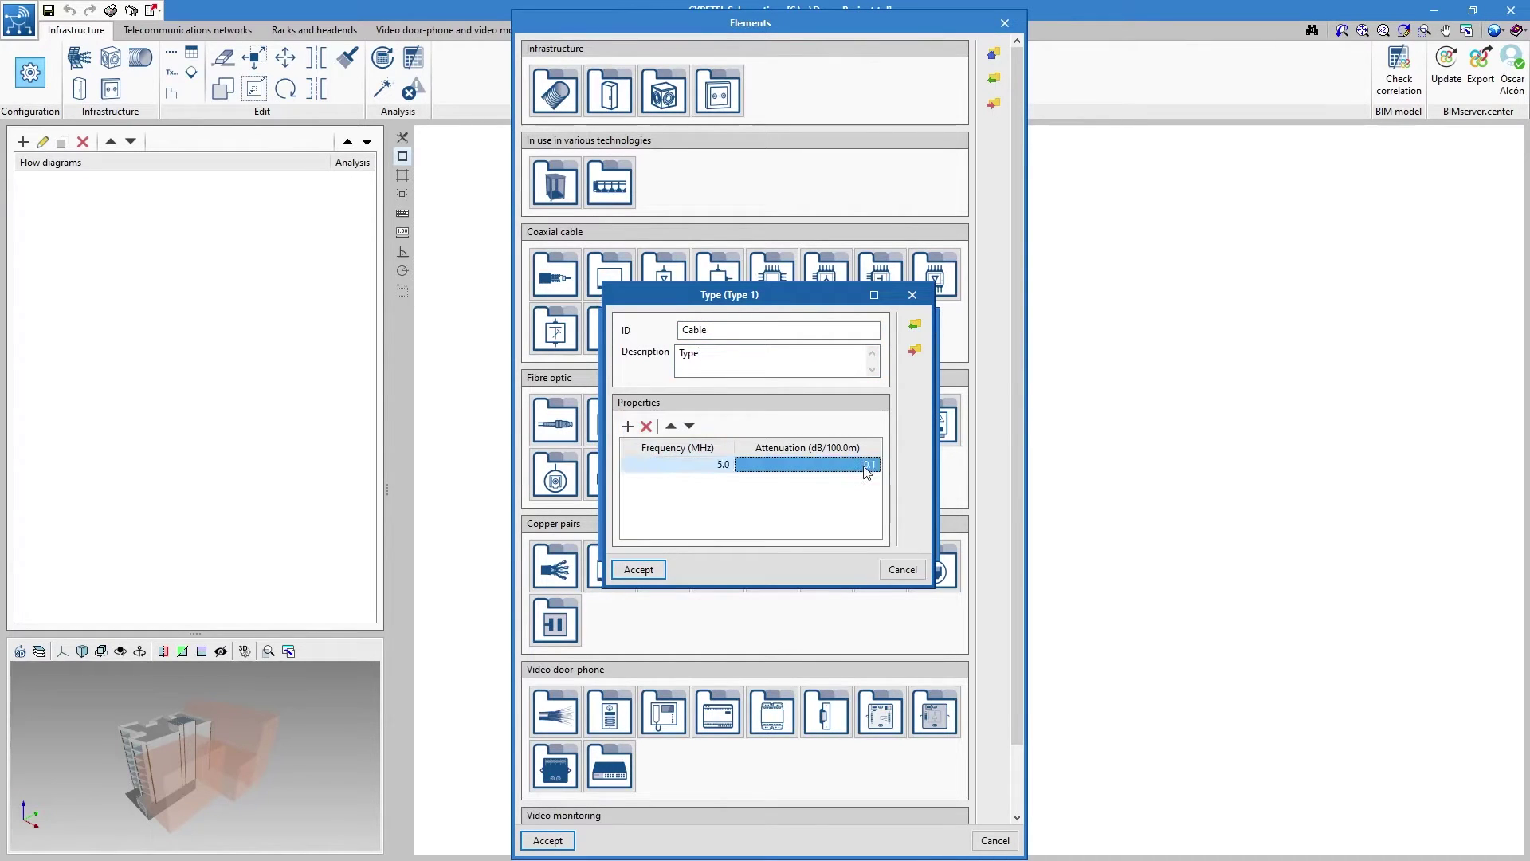
{"action": "left_click", "coordinate": [629, 426]}
{"action": "left_click", "coordinate": [728, 489]}
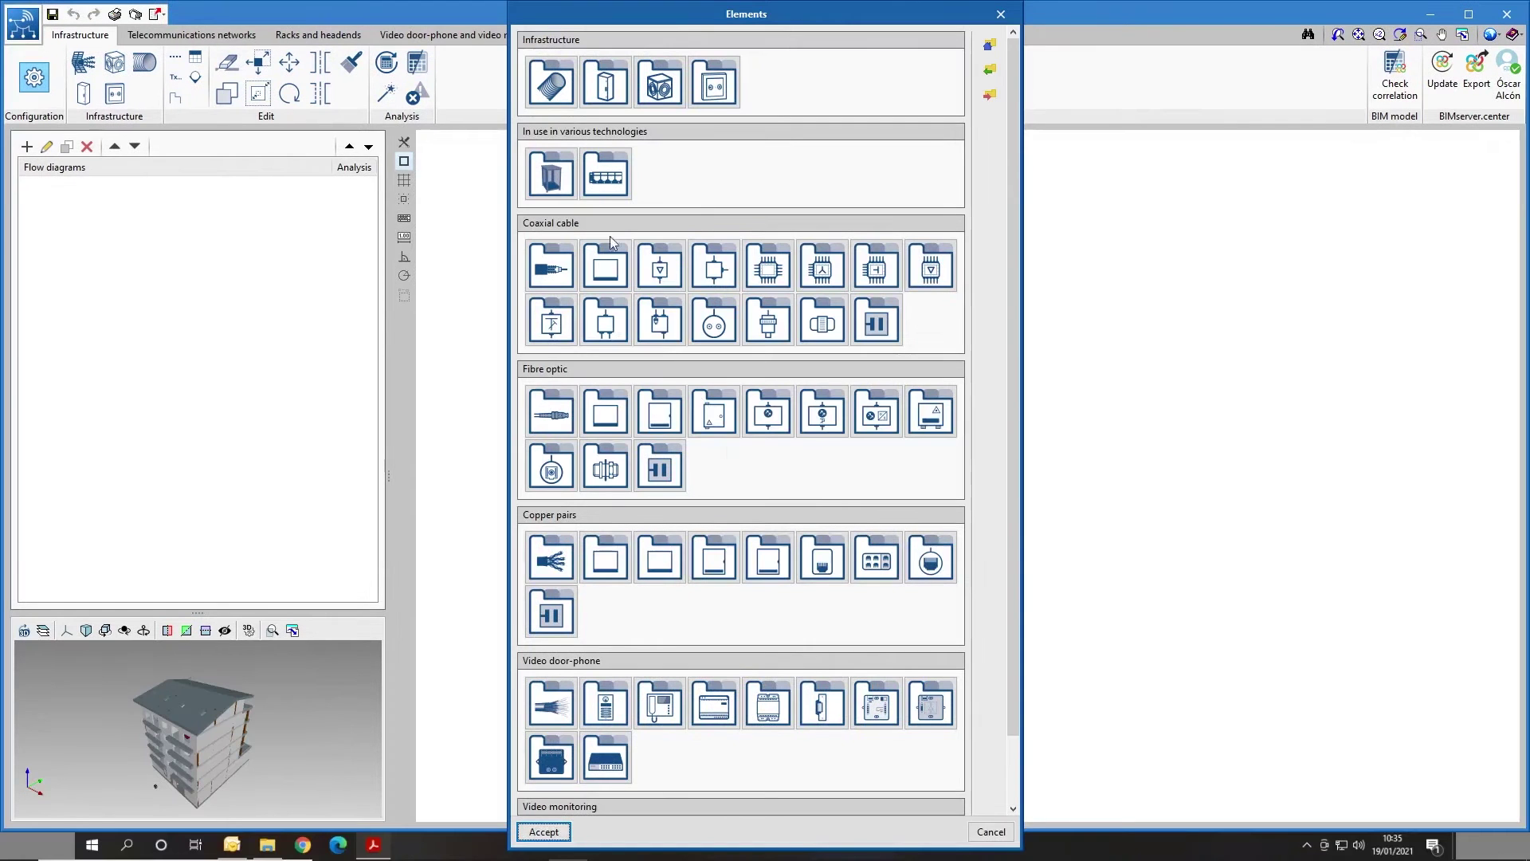
Review the predefined types in the conduit and cabinet libraries.
{"action": "left_click", "coordinate": [554, 87]}
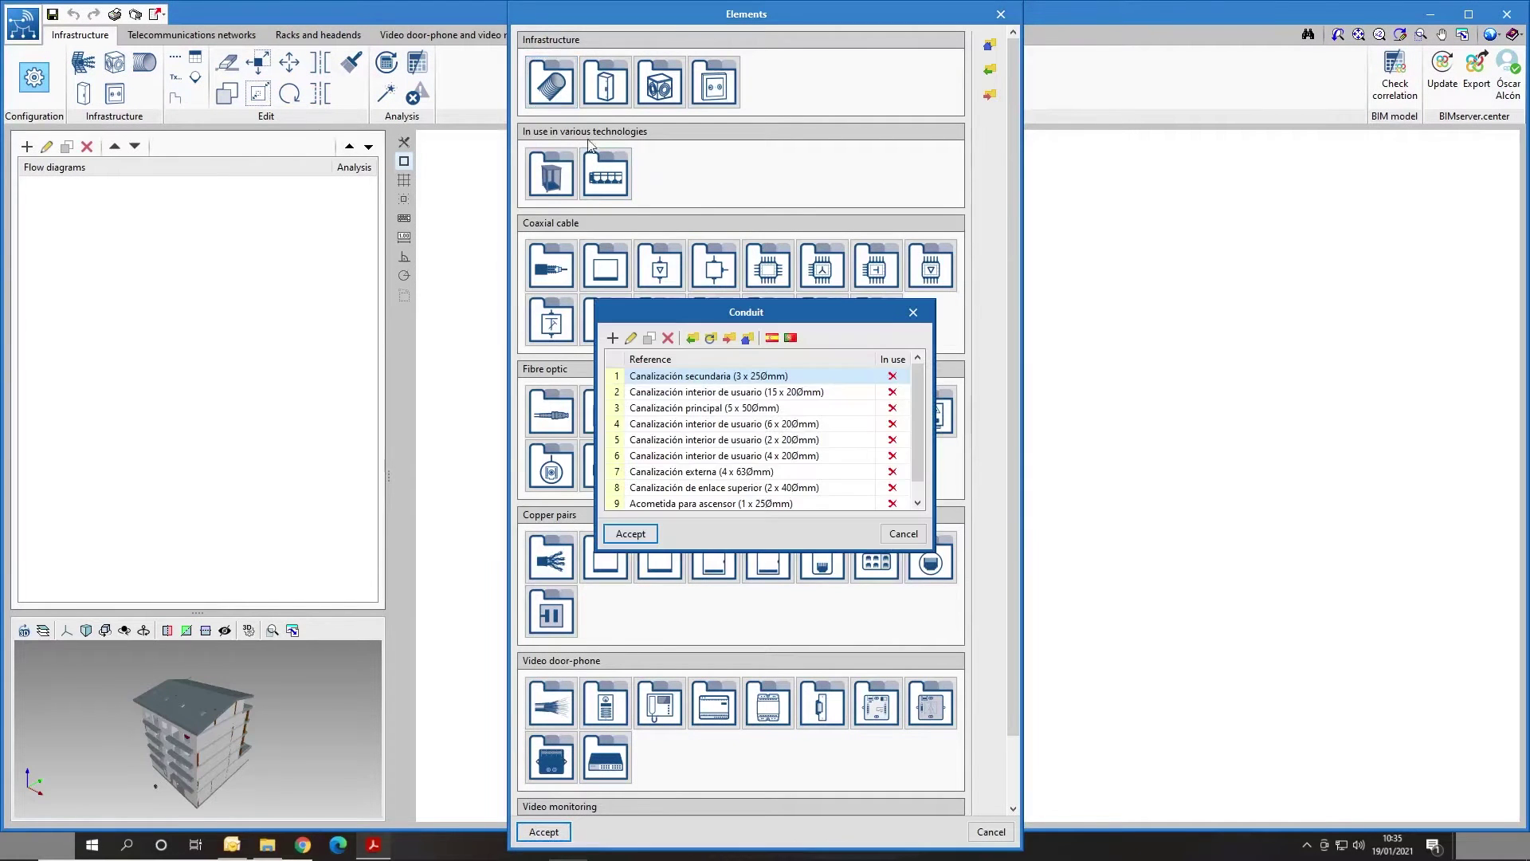
{"action": "left_click", "coordinate": [913, 311]}
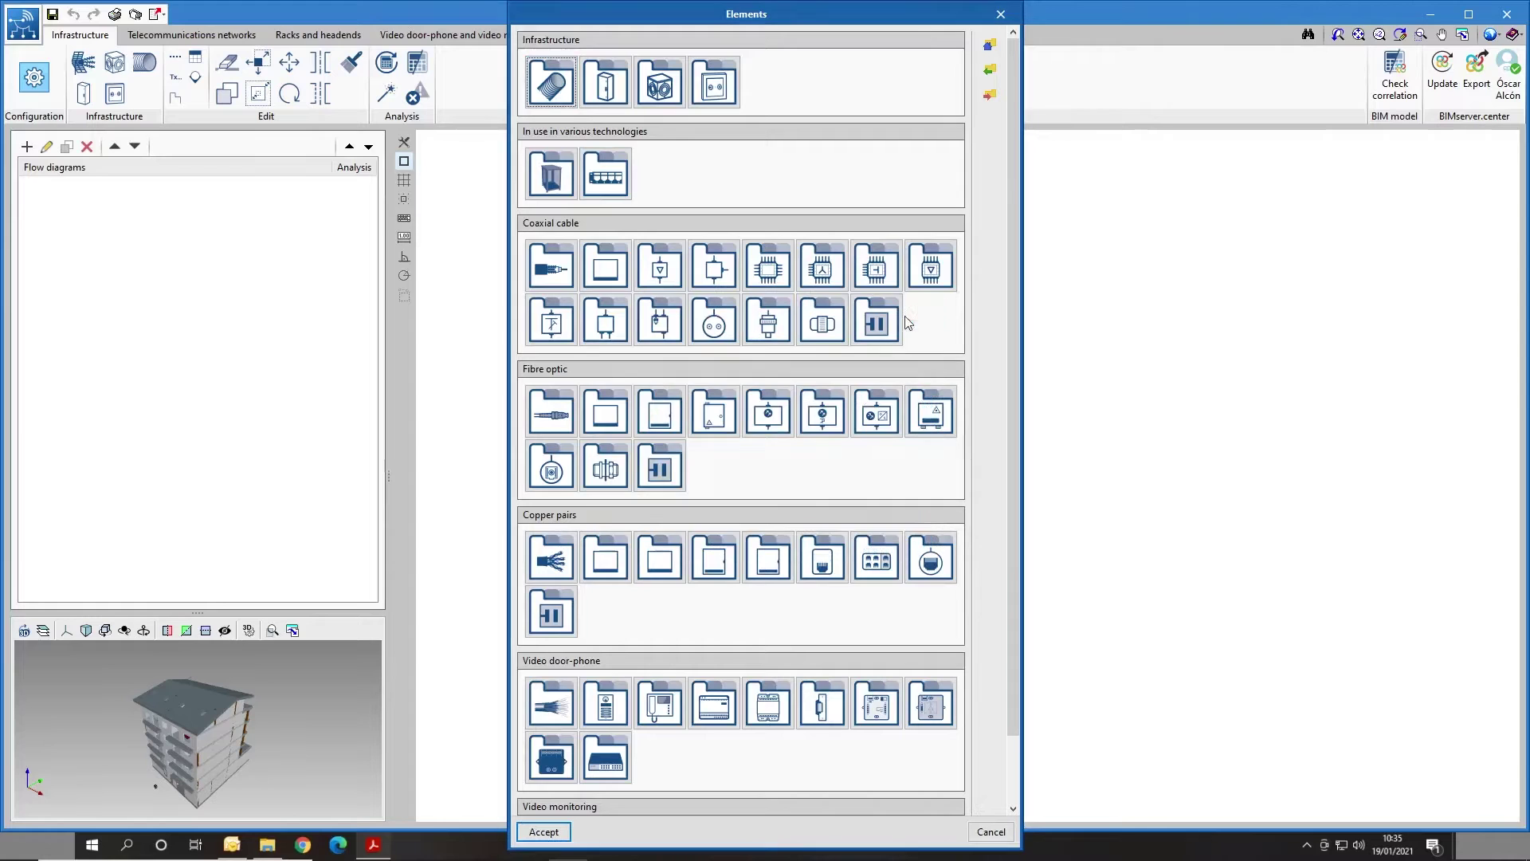
{"action": "left_click", "coordinate": [620, 101]}
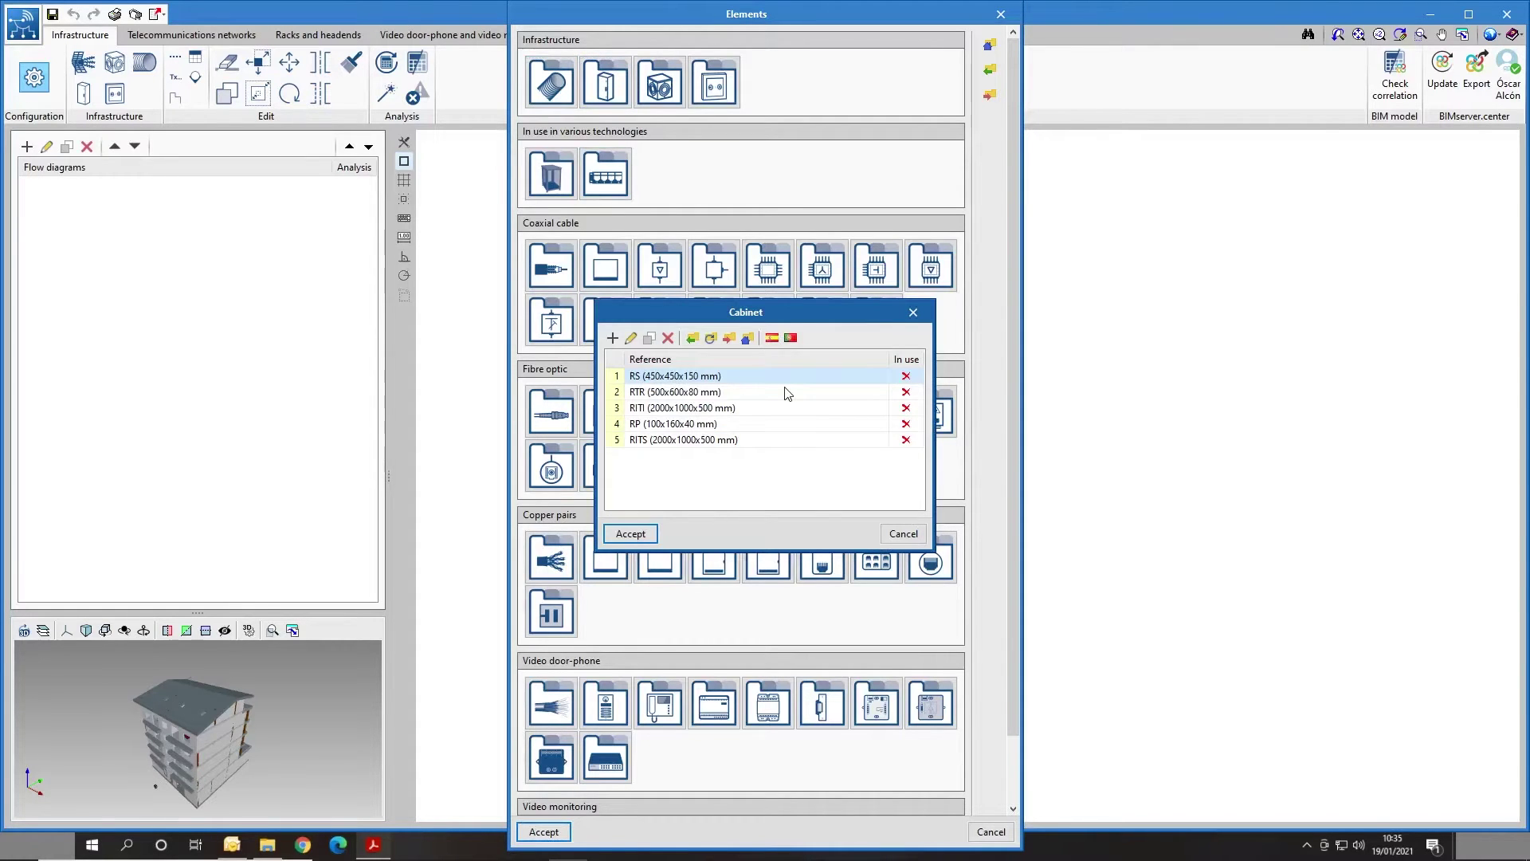
{"action": "left_click", "coordinate": [914, 312]}
Examine the Spanish ICT and Portuguese ITED code options for the manhole box library.
{"action": "left_click", "coordinate": [661, 92]}
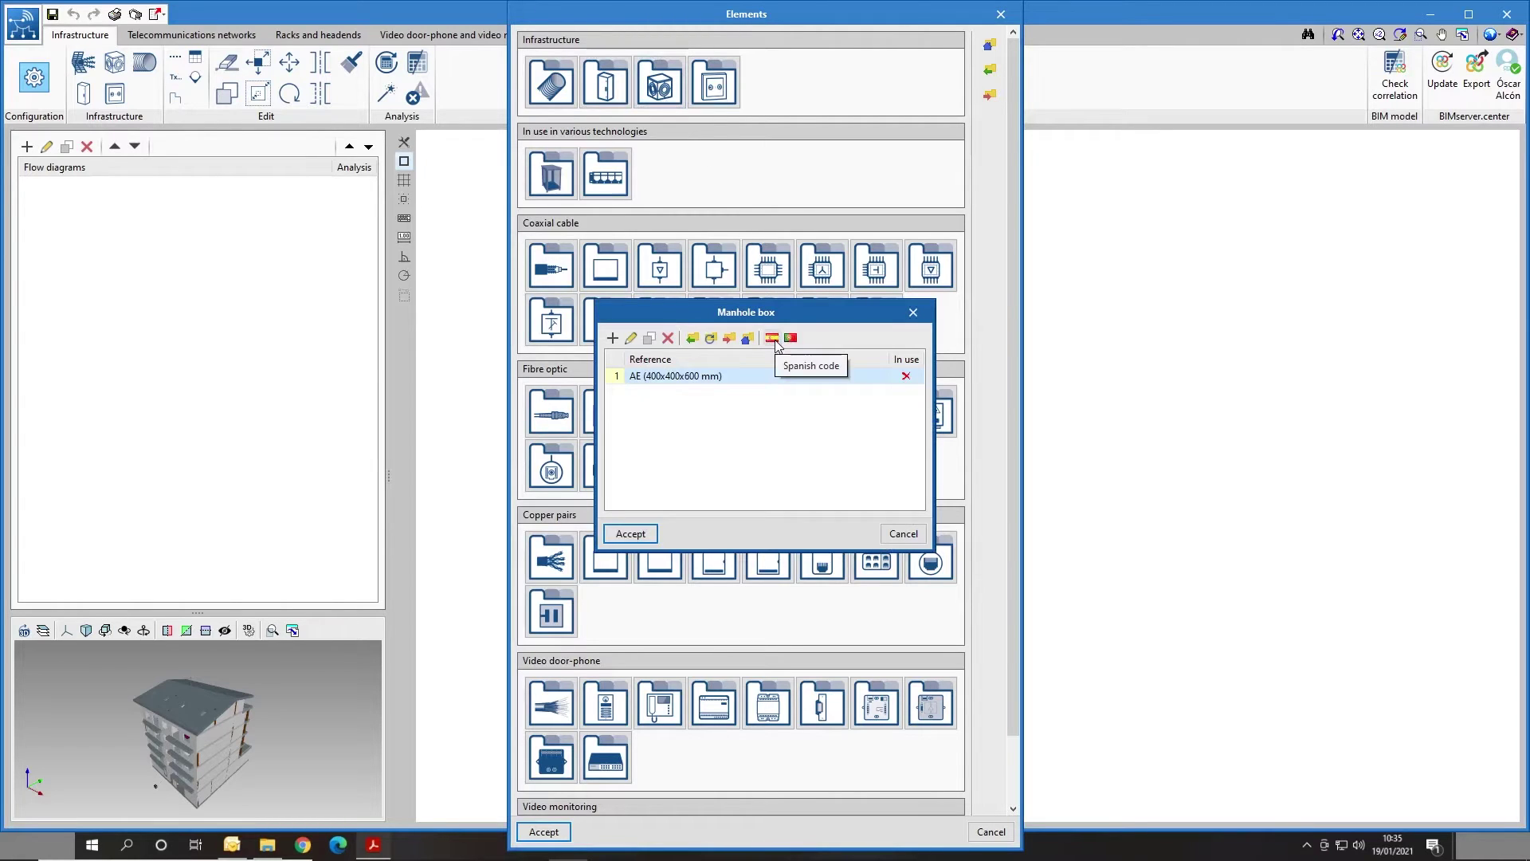
{"action": "left_click", "coordinate": [776, 341]}
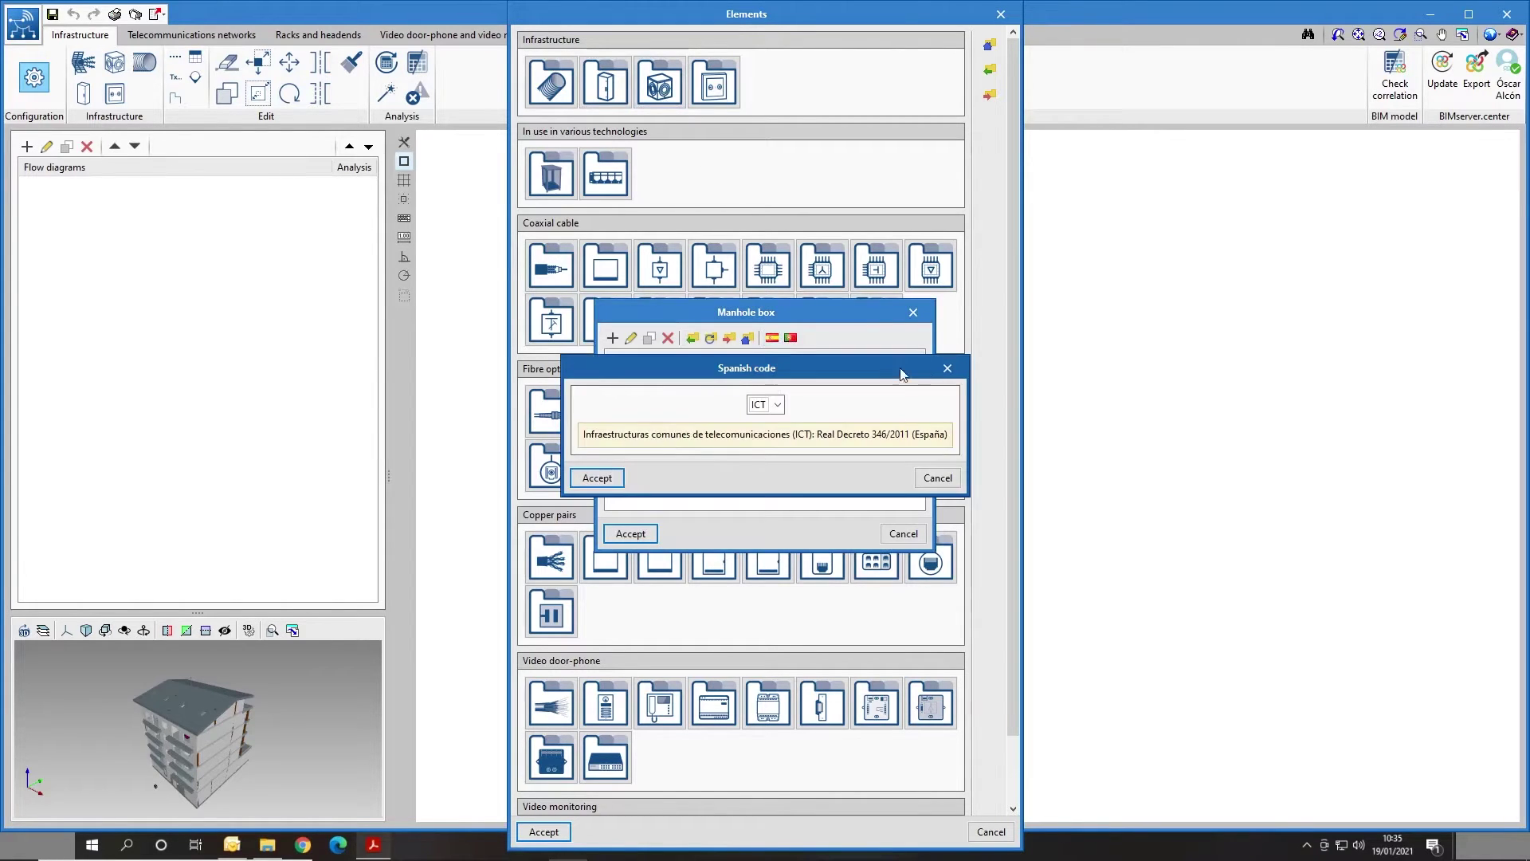
{"action": "key", "text": "Escape"}
{"action": "left_click", "coordinate": [791, 340]}
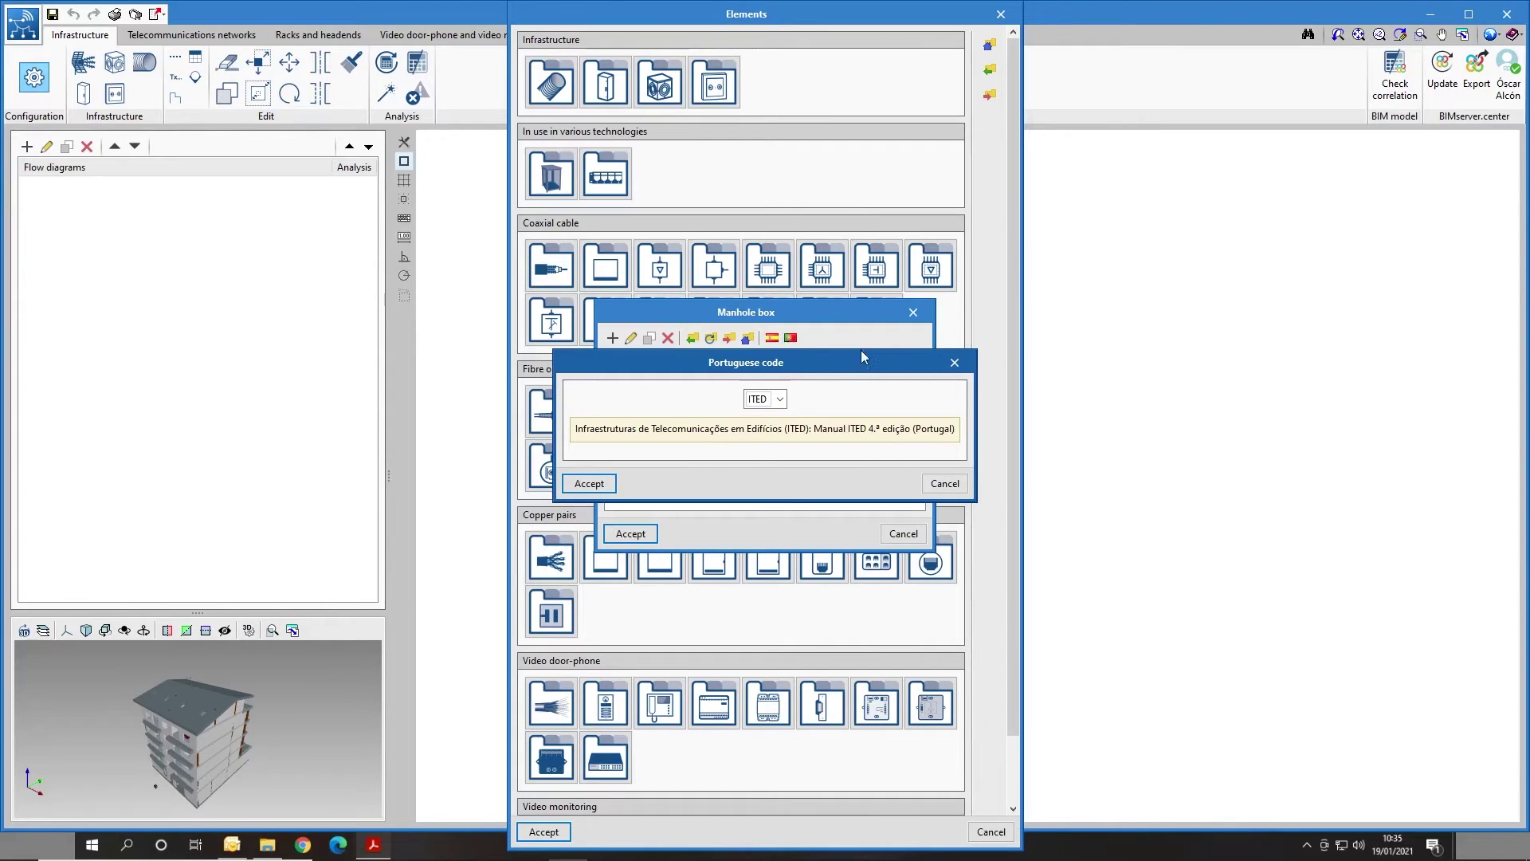
Rename the Predetermined drawing style of the coaxial Tap element as Style 1.
{"action": "left_click", "coordinate": [954, 363]}
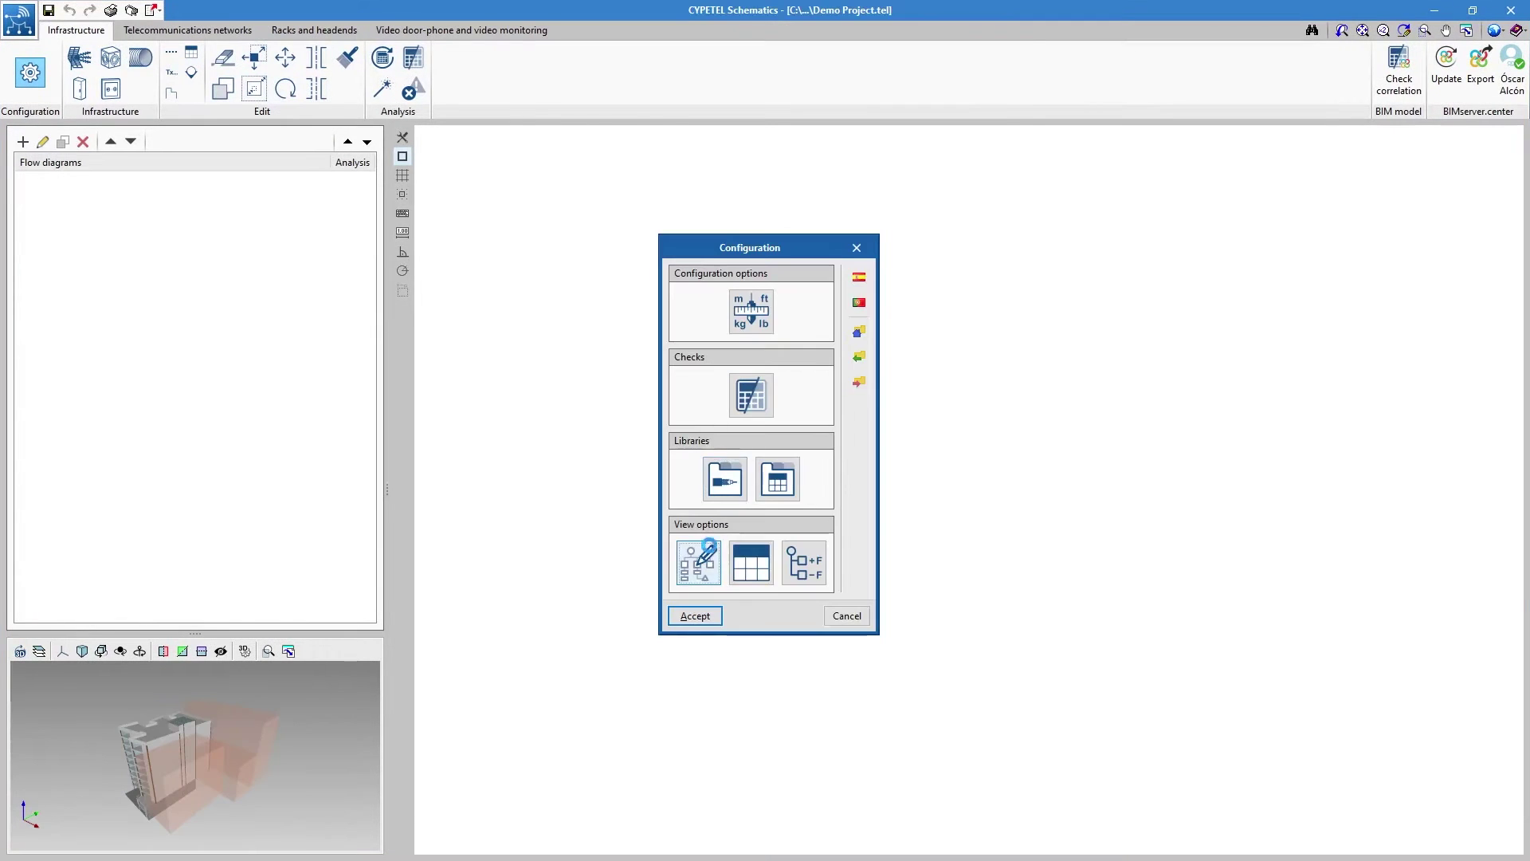
{"action": "left_click", "coordinate": [712, 550]}
{"action": "double_click", "coordinate": [662, 269]}
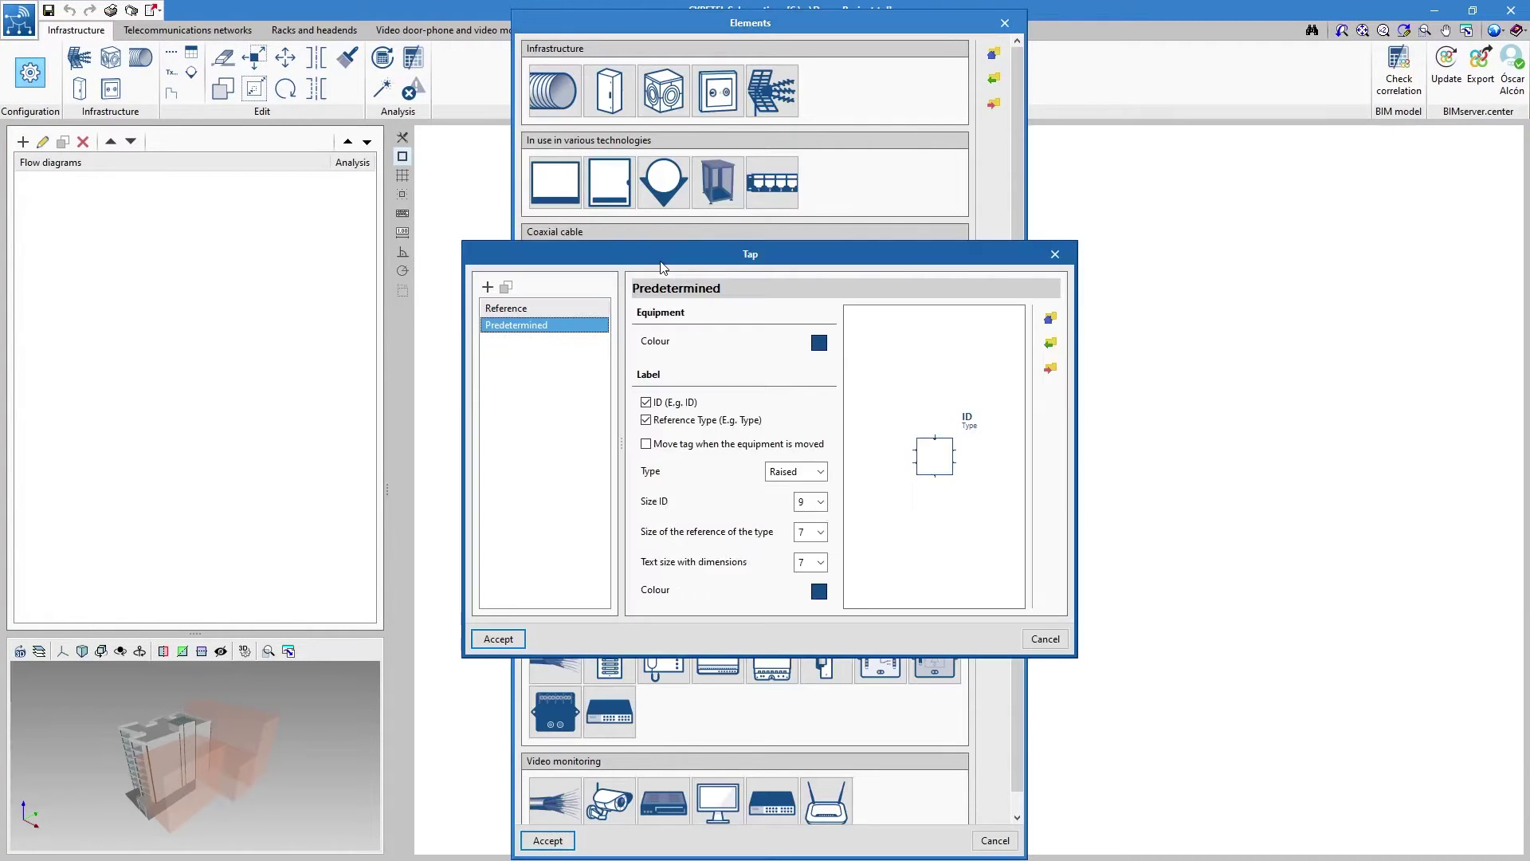
{"action": "double_click", "coordinate": [586, 323]}
{"action": "type", "text": "St"}
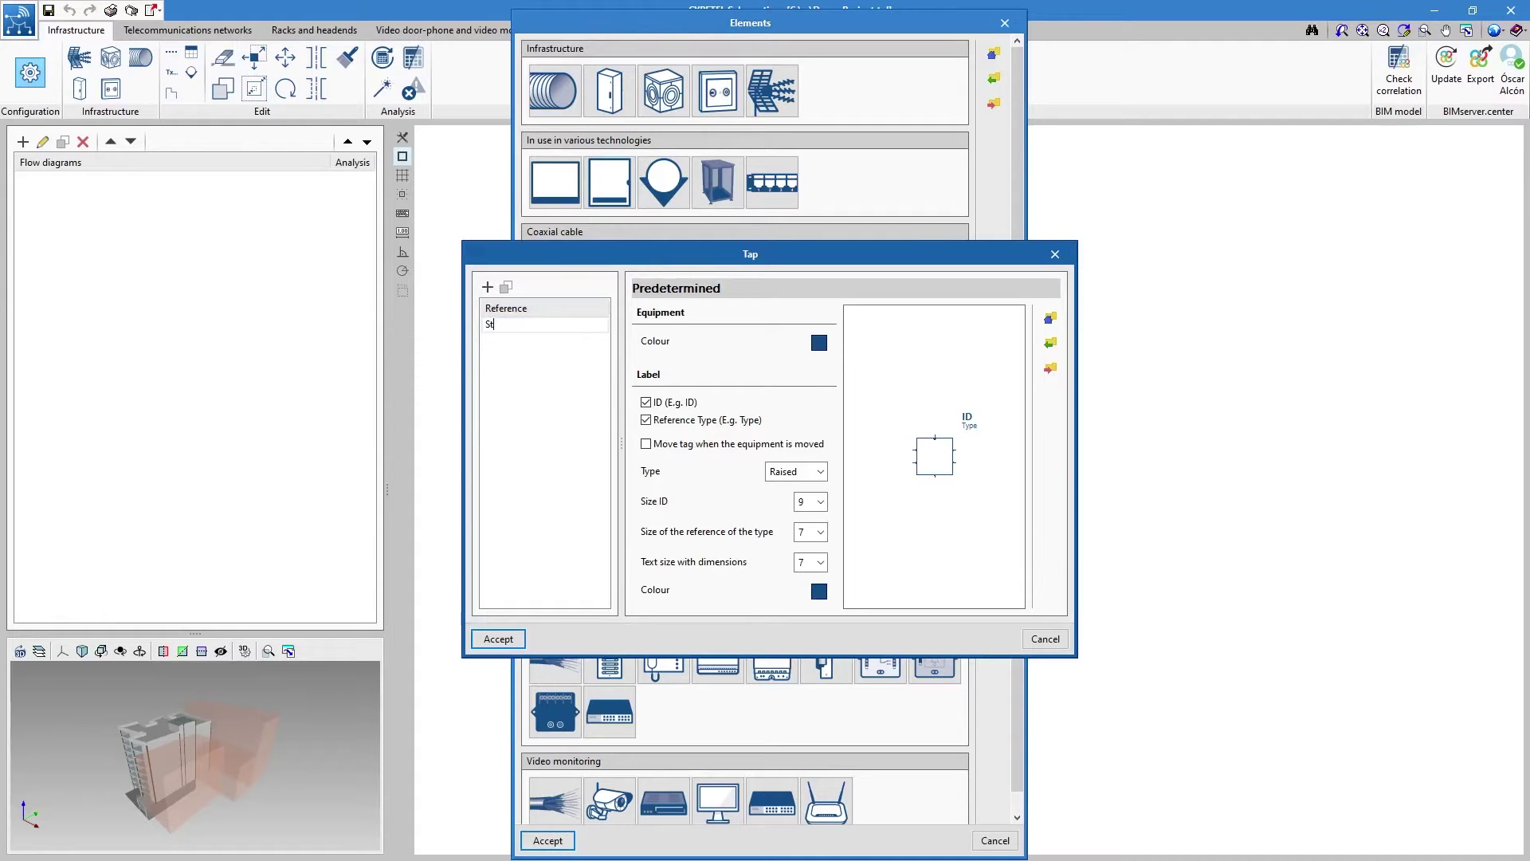
{"action": "type", "text": "yle 1"}
{"action": "key", "text": "Return"}
Set Style 1's equipment colour to bright red and choose the With box label type for the tap.
{"action": "left_click", "coordinate": [818, 342]}
{"action": "left_click", "coordinate": [953, 445]}
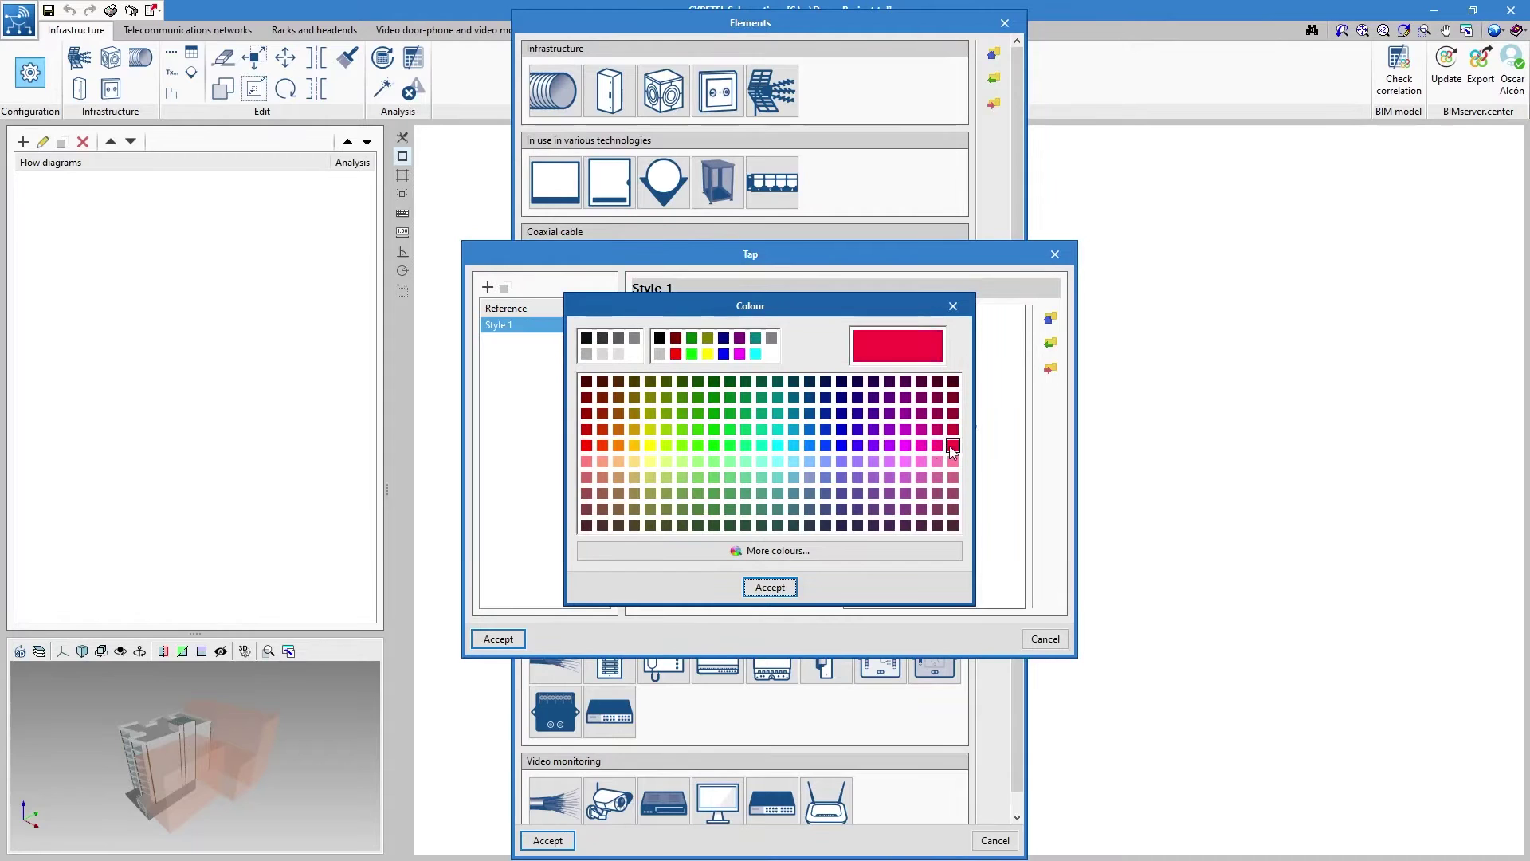
{"action": "left_click", "coordinate": [778, 587]}
{"action": "left_click", "coordinate": [797, 471]}
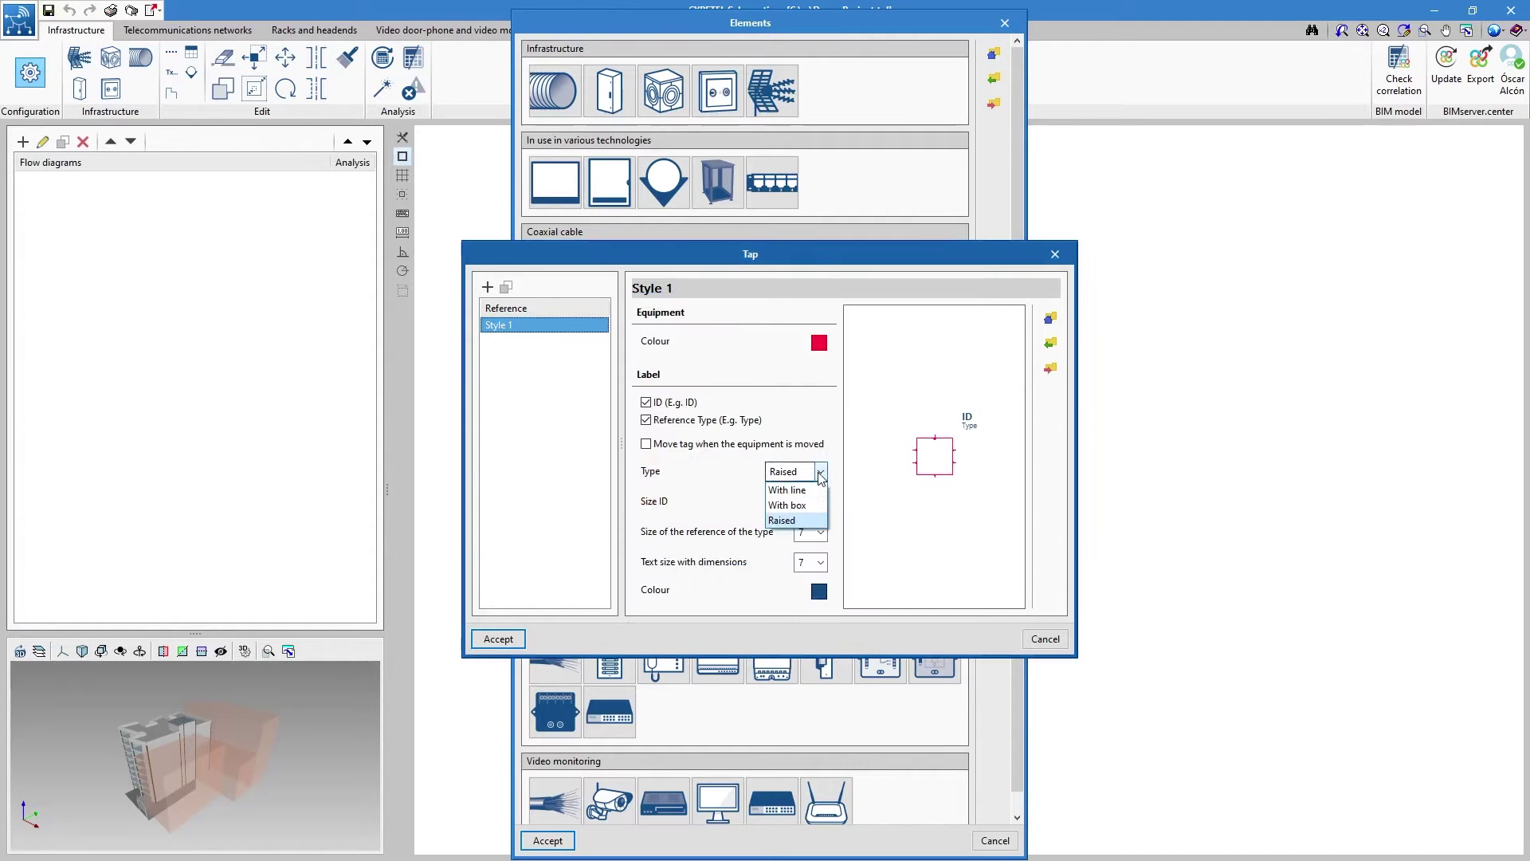
{"action": "left_click", "coordinate": [799, 500]}
{"action": "left_click", "coordinate": [815, 533]}
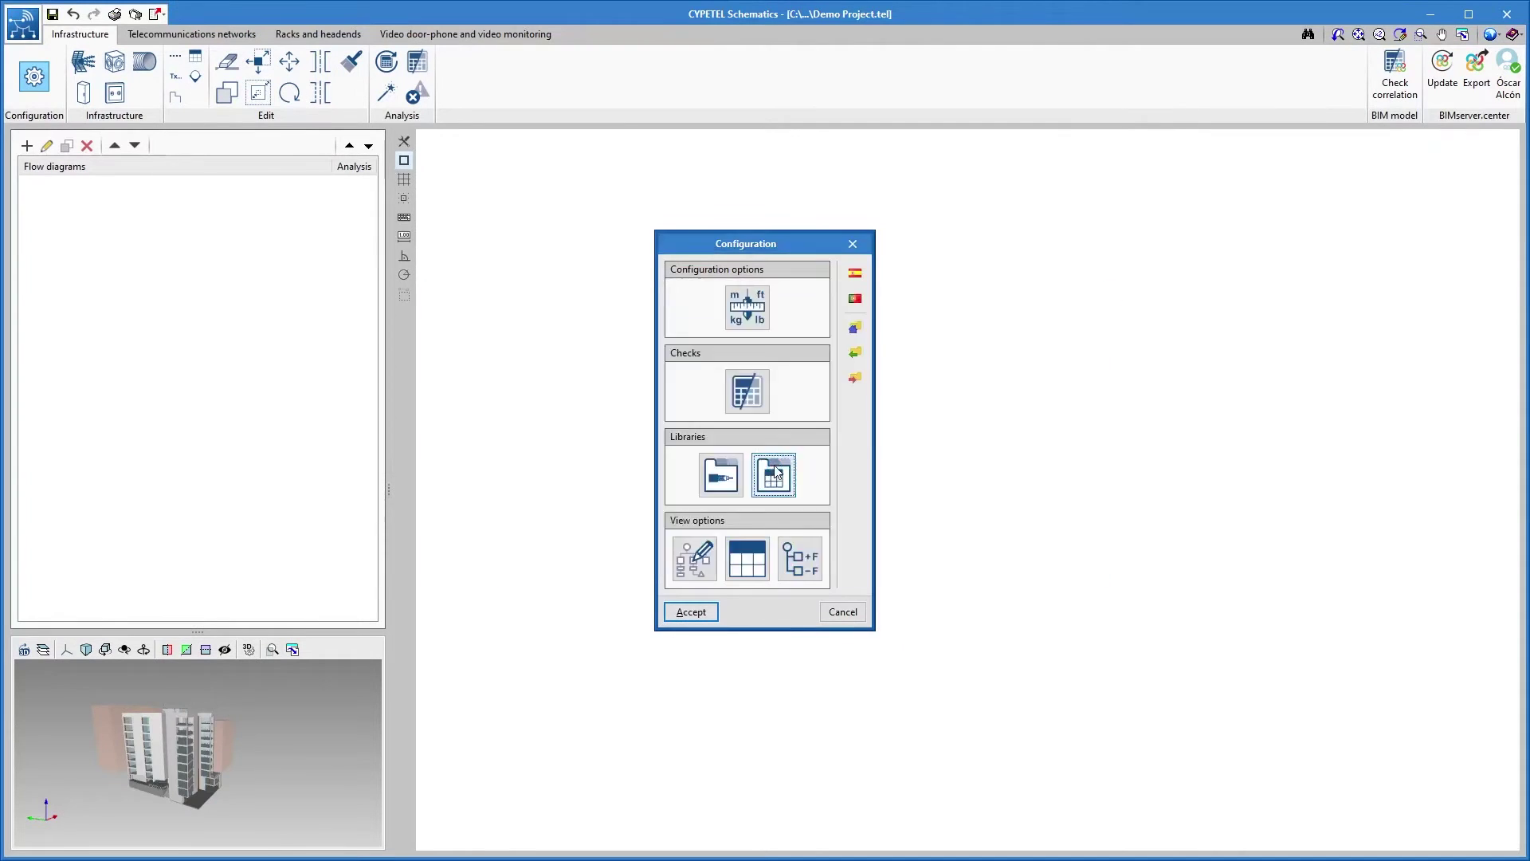
Create a generic table type with the reference Table, 3 rows and 3 columns in the table library.
{"action": "left_click", "coordinate": [777, 472]}
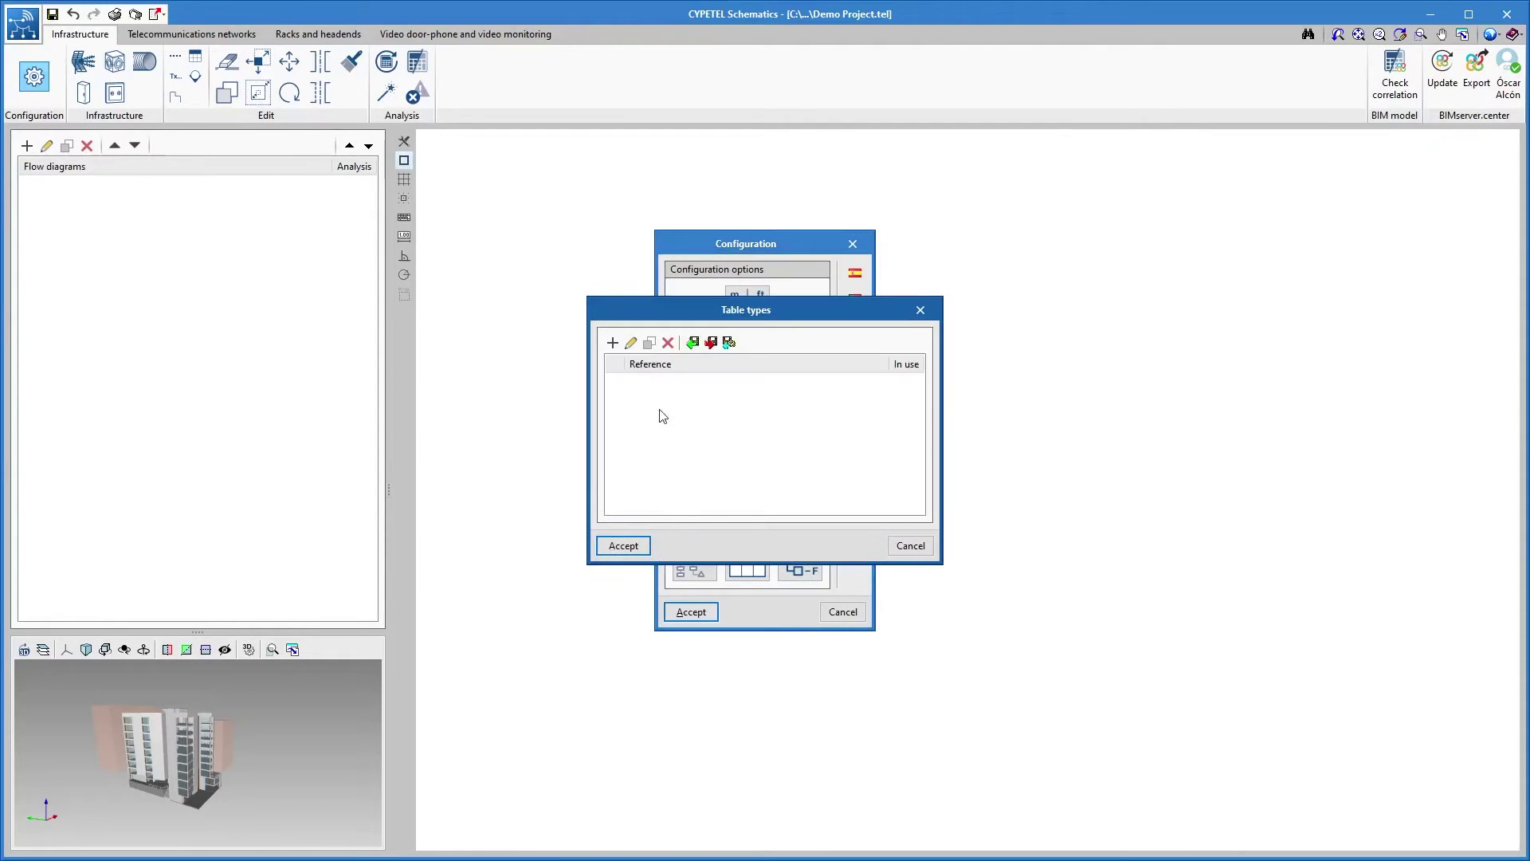
{"action": "left_click", "coordinate": [612, 344]}
{"action": "type", "text": "Table"}
{"action": "left_click", "coordinate": [861, 434]}
{"action": "left_click", "coordinate": [859, 461]}
{"action": "left_click", "coordinate": [861, 434]}
{"action": "left_click", "coordinate": [880, 456]}
{"action": "left_click", "coordinate": [864, 457]}
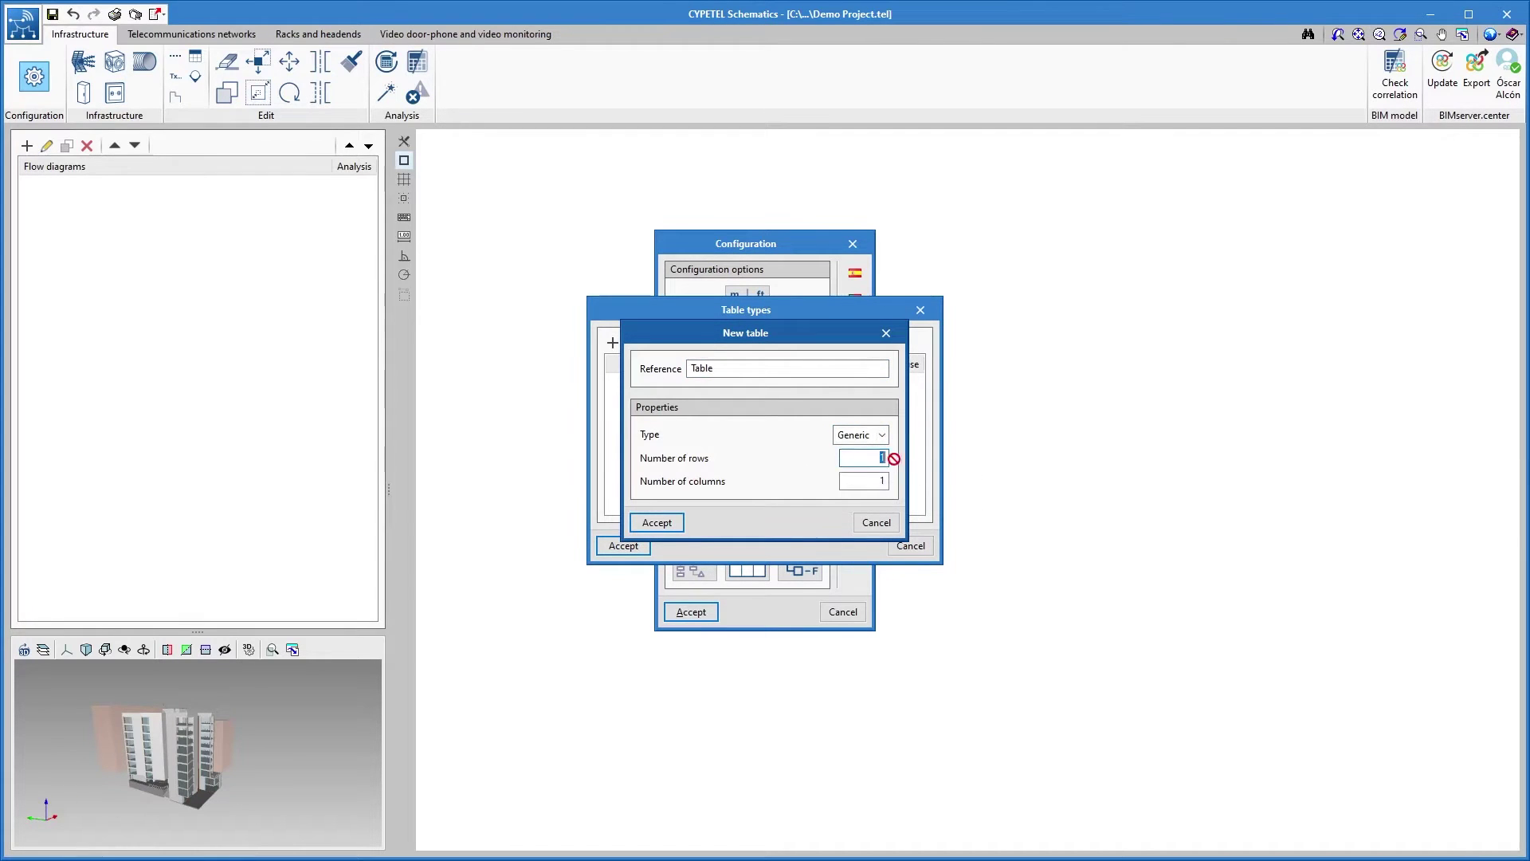
{"action": "type", "text": "3"}
{"action": "key", "text": "Tab"}
{"action": "type", "text": "3"}
{"action": "left_click", "coordinate": [657, 522]}
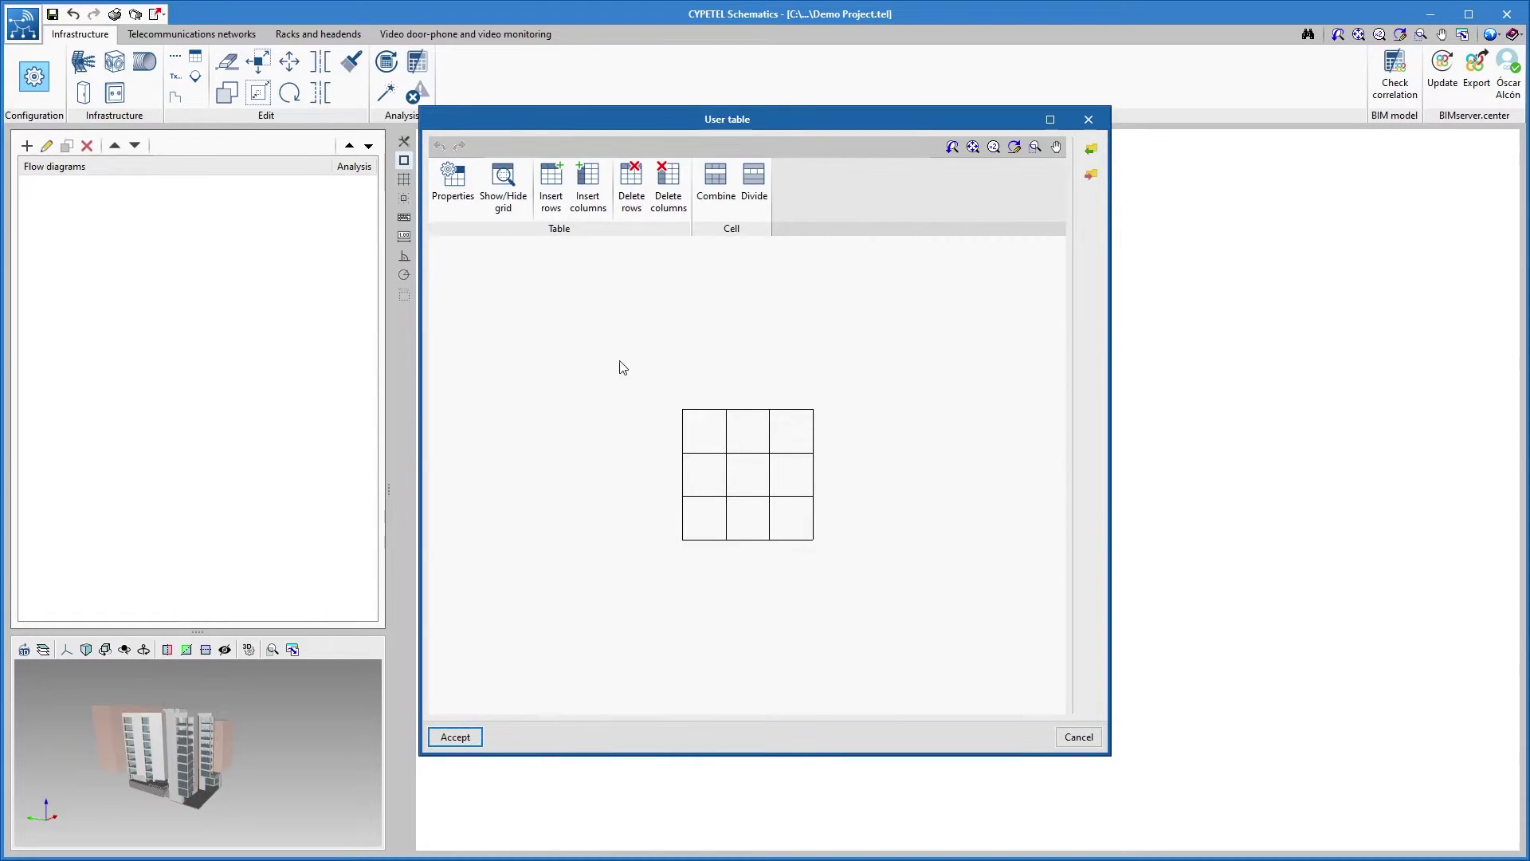
Insert a row in the table and combine the four cells in its upper-right corner into one.
{"action": "left_click", "coordinate": [551, 185]}
{"action": "left_click", "coordinate": [720, 453]}
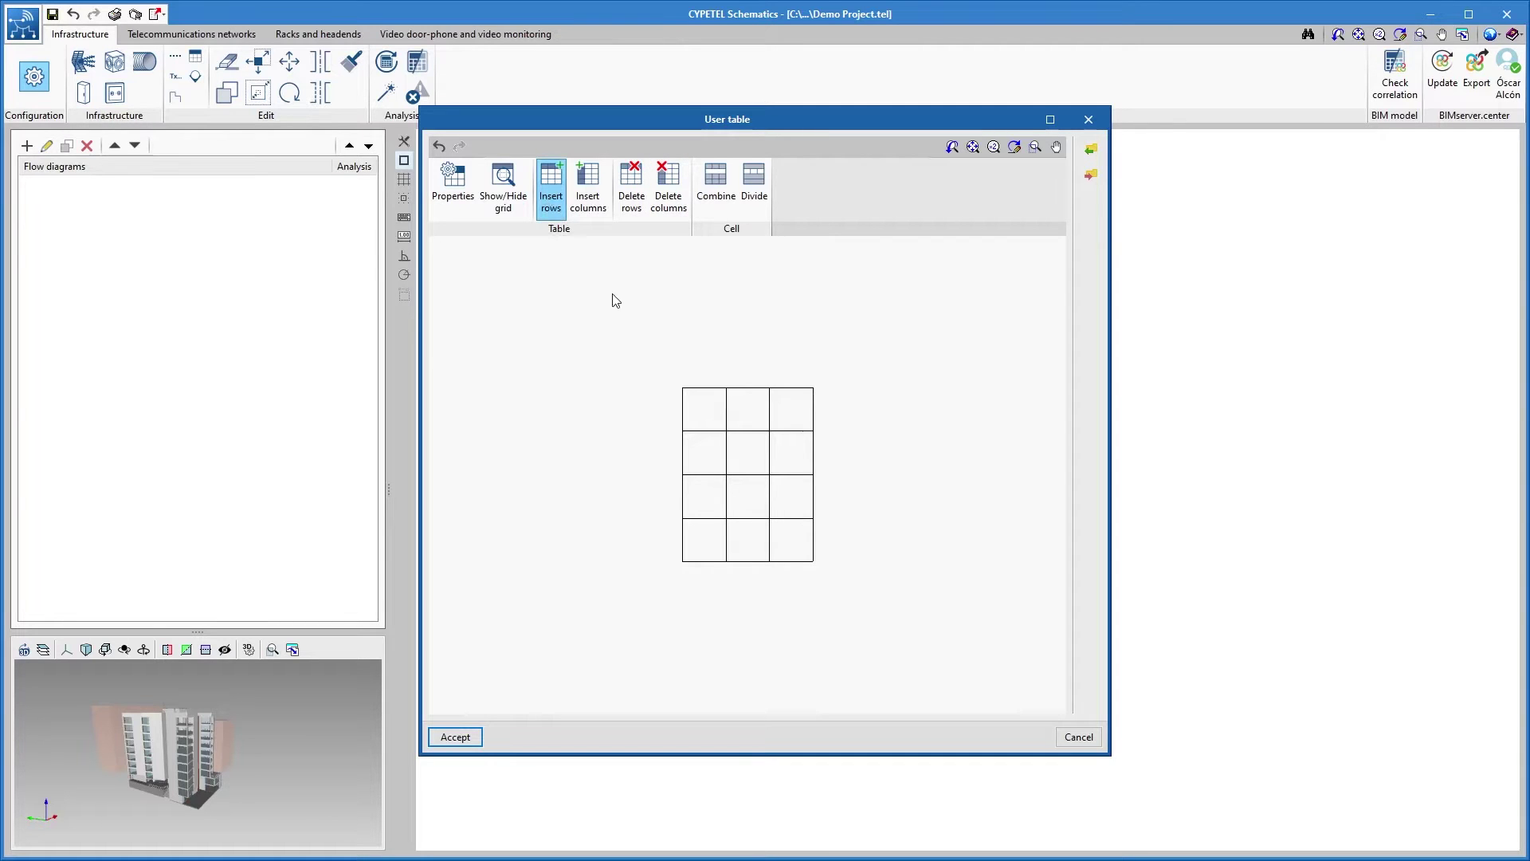
{"action": "left_click", "coordinate": [716, 222]}
{"action": "left_click_drag", "start_coordinate": [755, 392], "coordinate": [763, 450]}
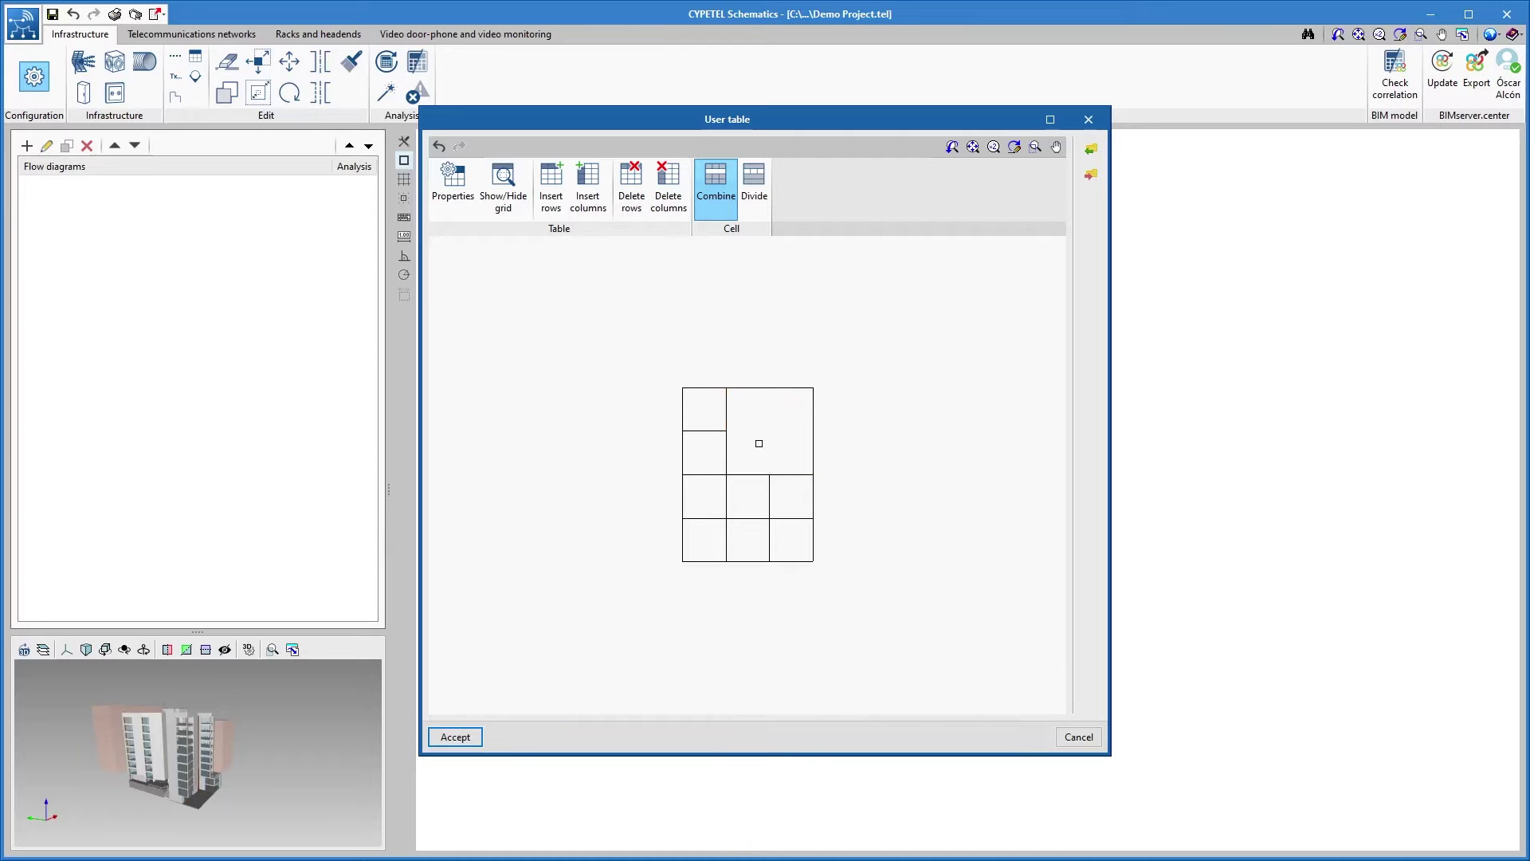
{"action": "key", "text": "Escape"}
Enter the text EXAMPLE in the combined cell and set its font size to 20.
{"action": "double_click", "coordinate": [762, 421]}
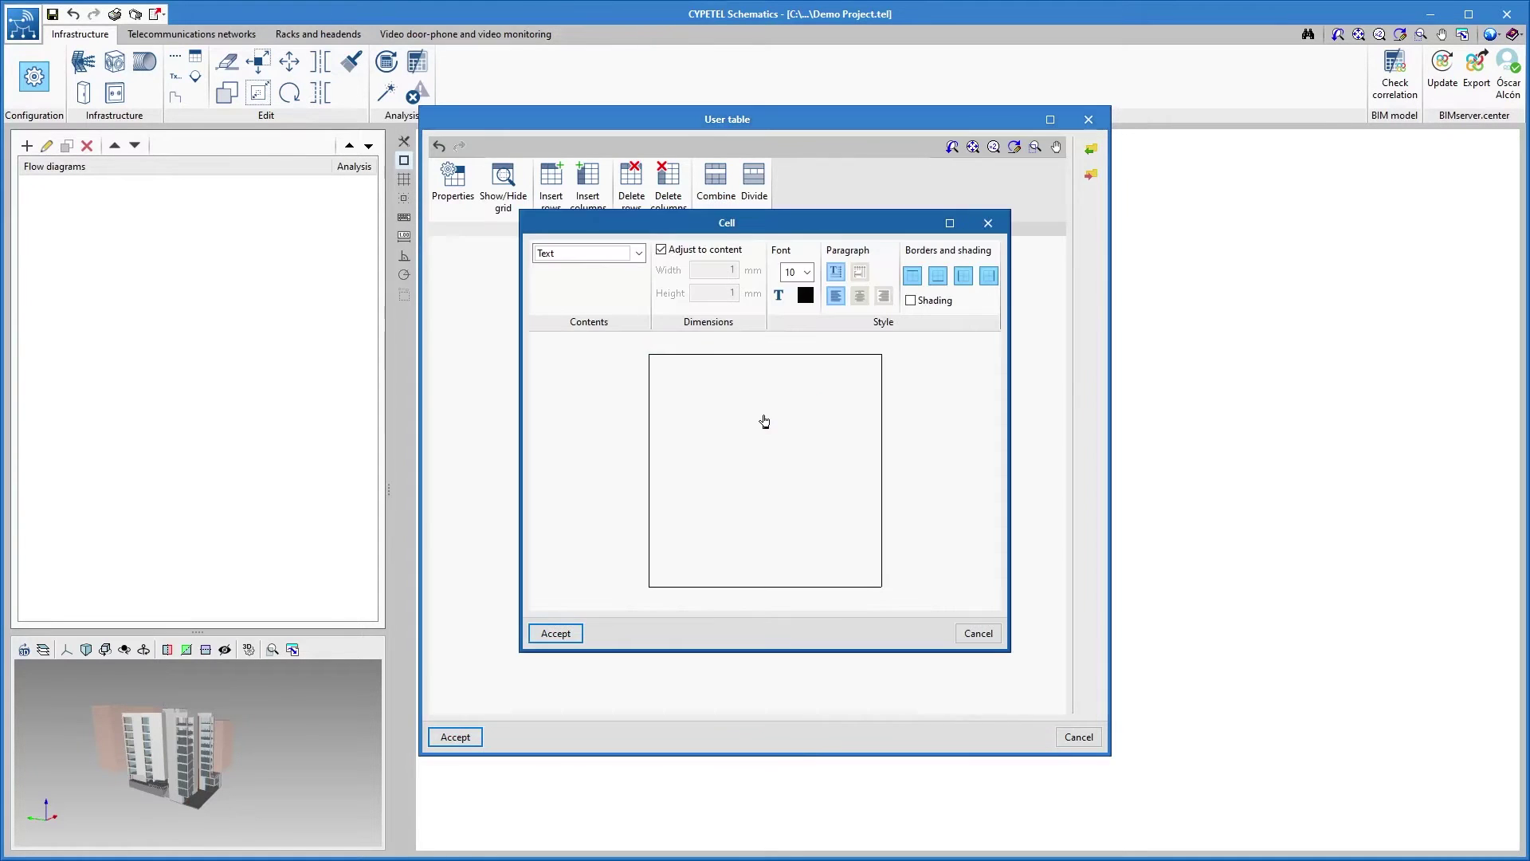
{"action": "left_click", "coordinate": [766, 420]}
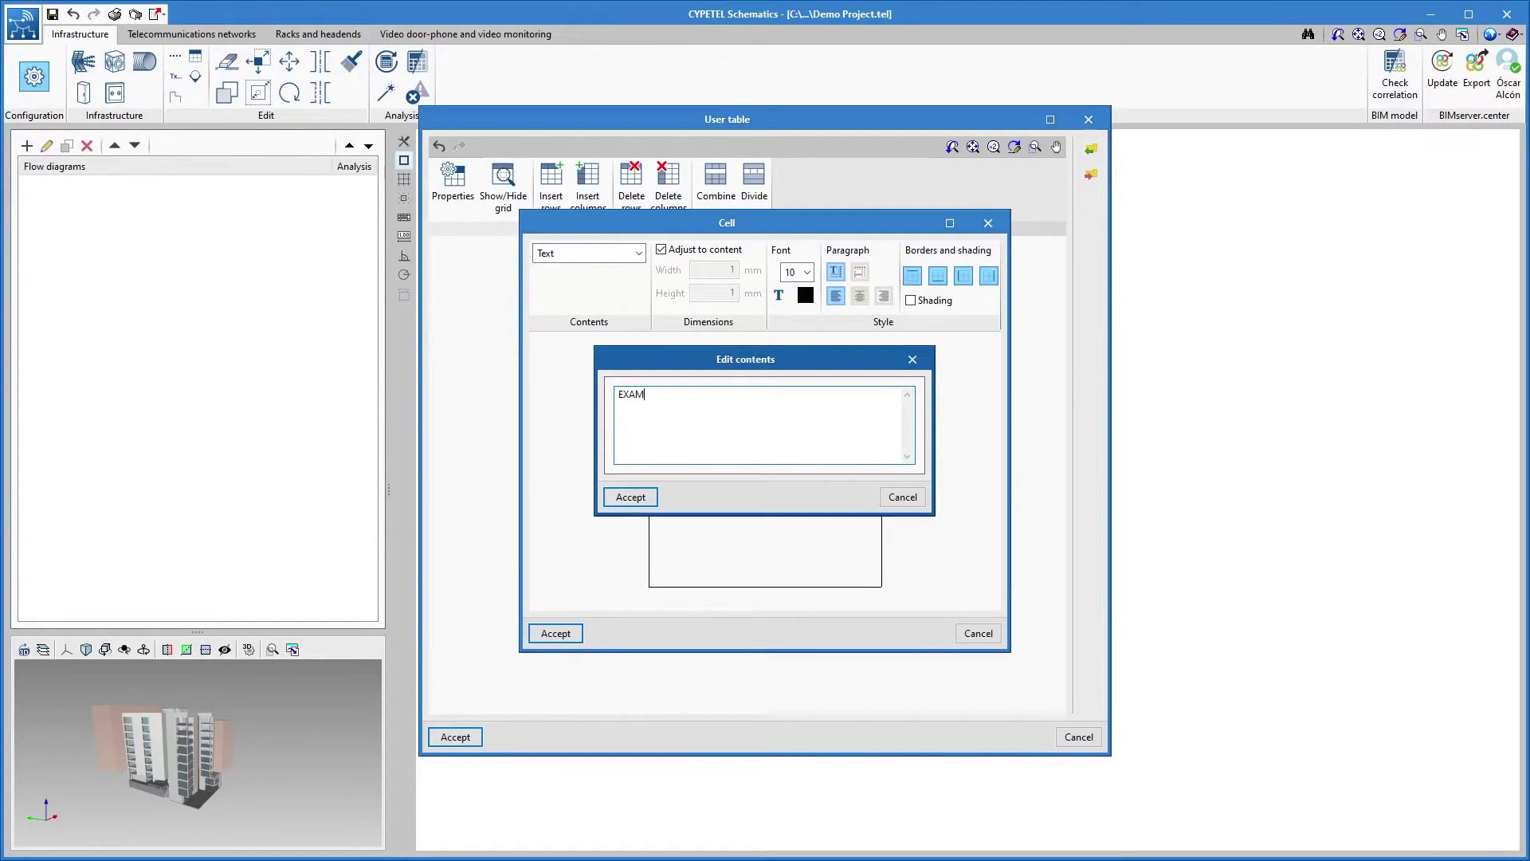
{"action": "left_click", "coordinate": [631, 496]}
{"action": "left_click", "coordinate": [807, 272]}
{"action": "left_click", "coordinate": [789, 383]}
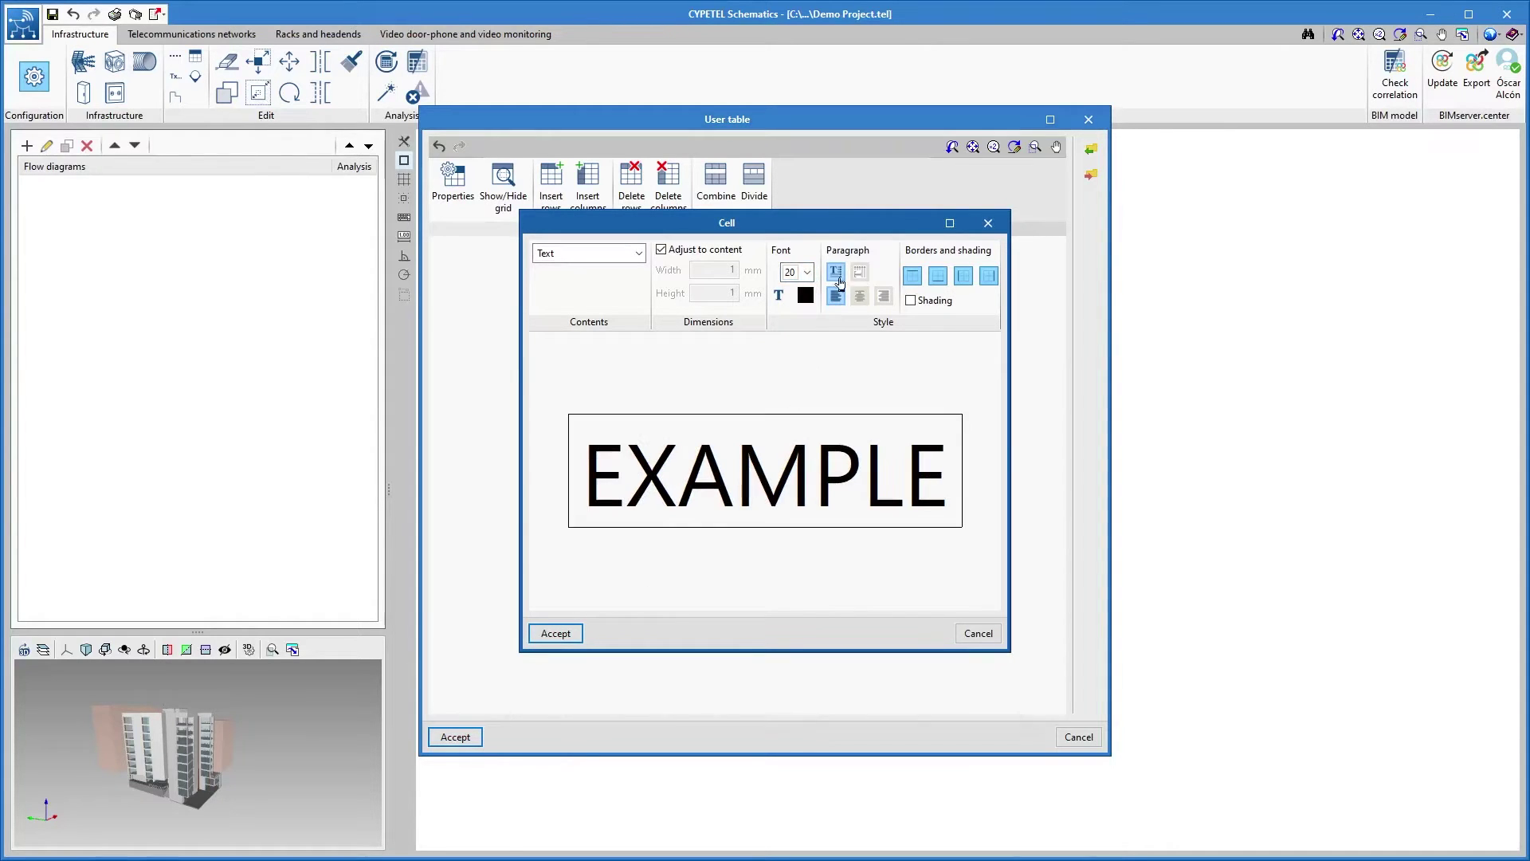
Enable the cell's shading and set the text colour to light red, RGB 255, 62, 62.
{"action": "left_click", "coordinate": [911, 301]}
{"action": "left_click", "coordinate": [803, 296]}
{"action": "left_click", "coordinate": [860, 297]}
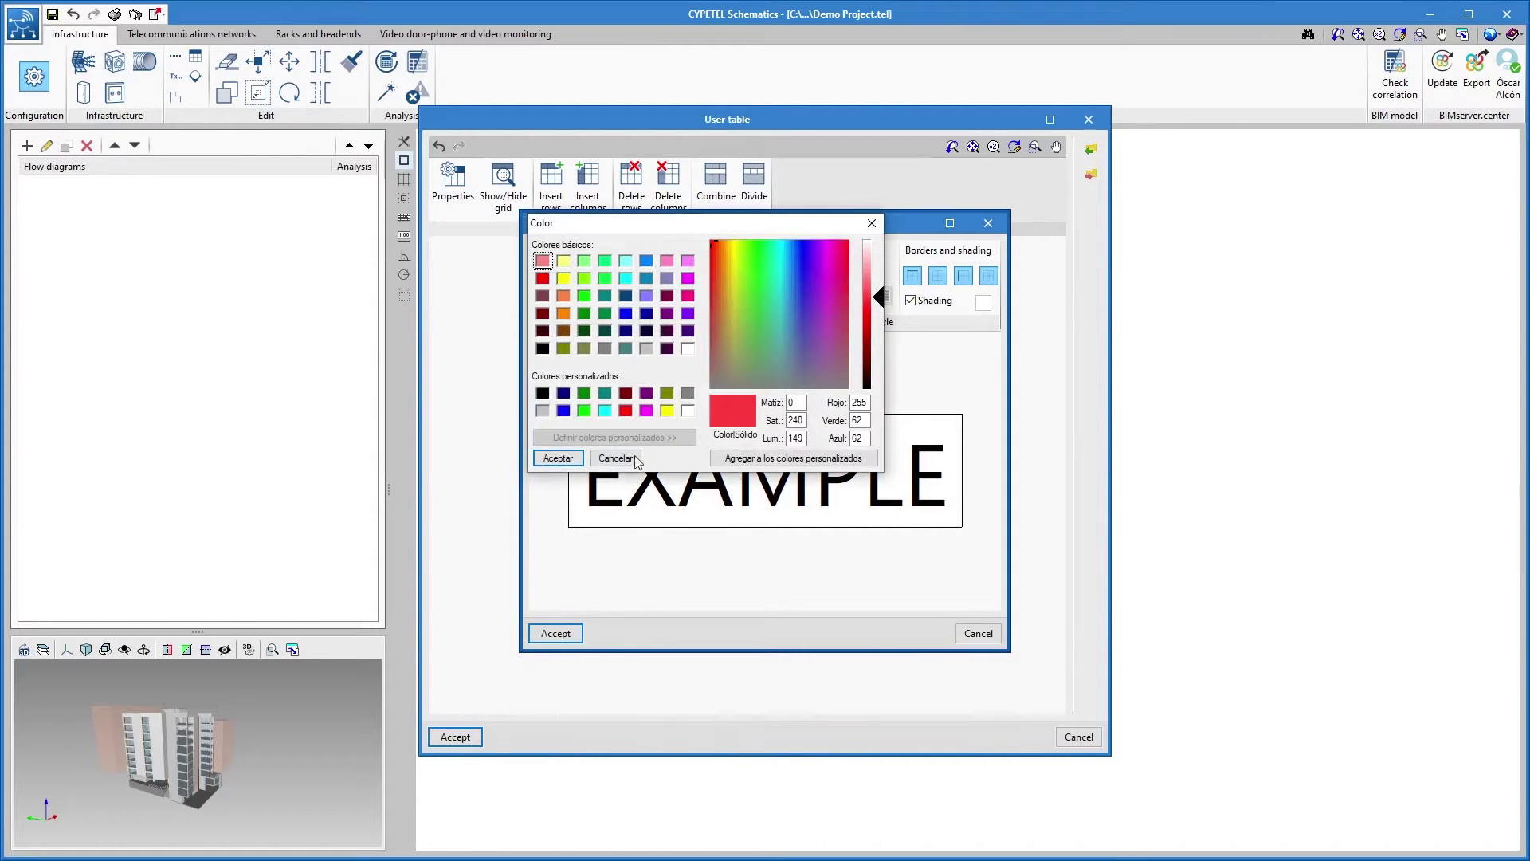
{"action": "left_click", "coordinate": [558, 458]}
Set the table cell's contents to an image and load the logo_cype_png file into it.
{"action": "left_click", "coordinate": [641, 253]}
{"action": "left_click", "coordinate": [630, 289]}
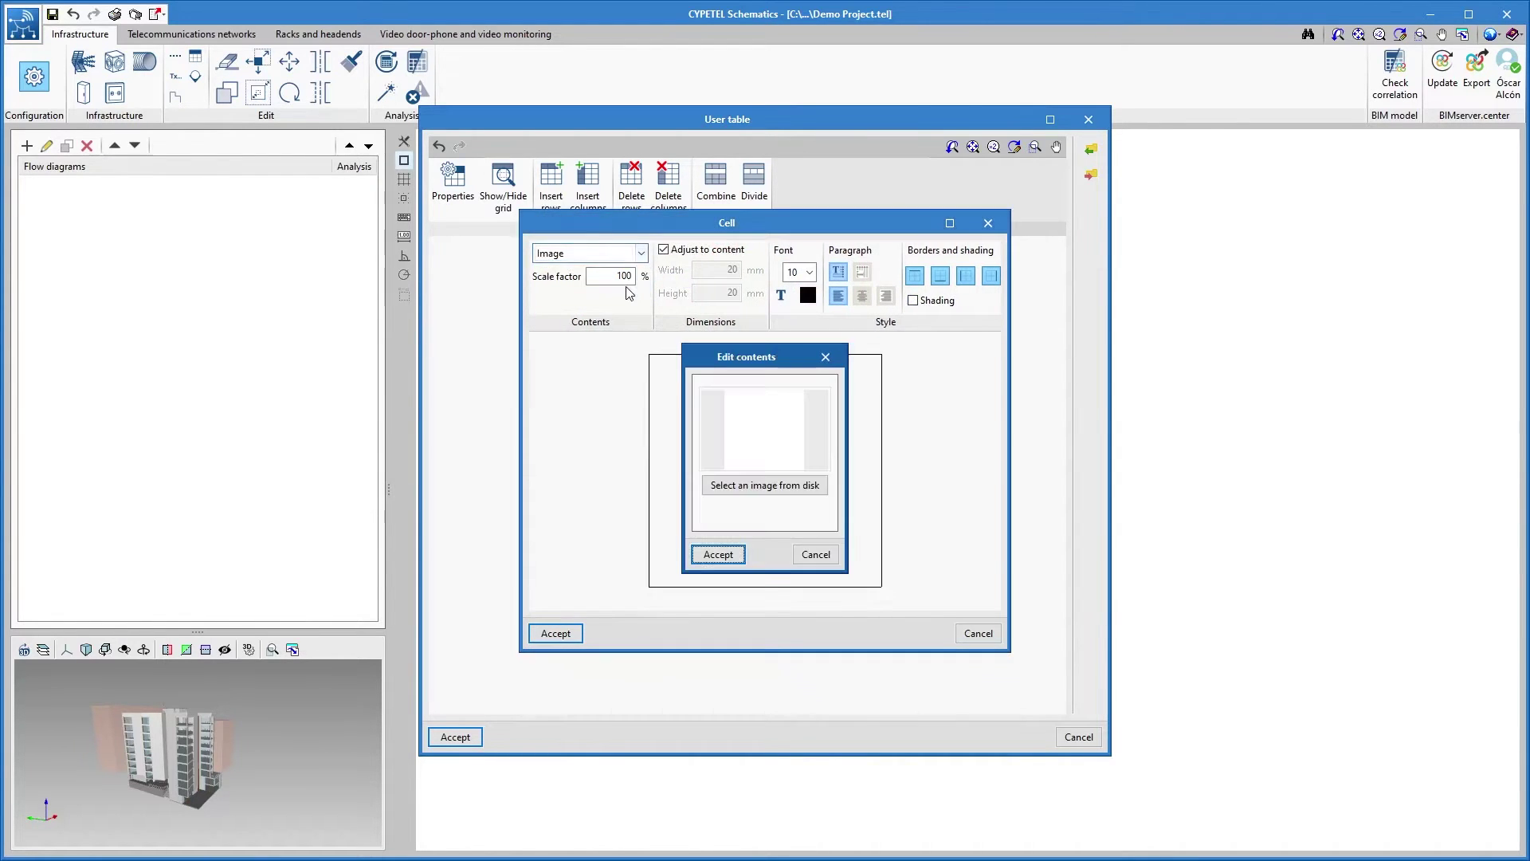
{"action": "left_click", "coordinate": [761, 485]}
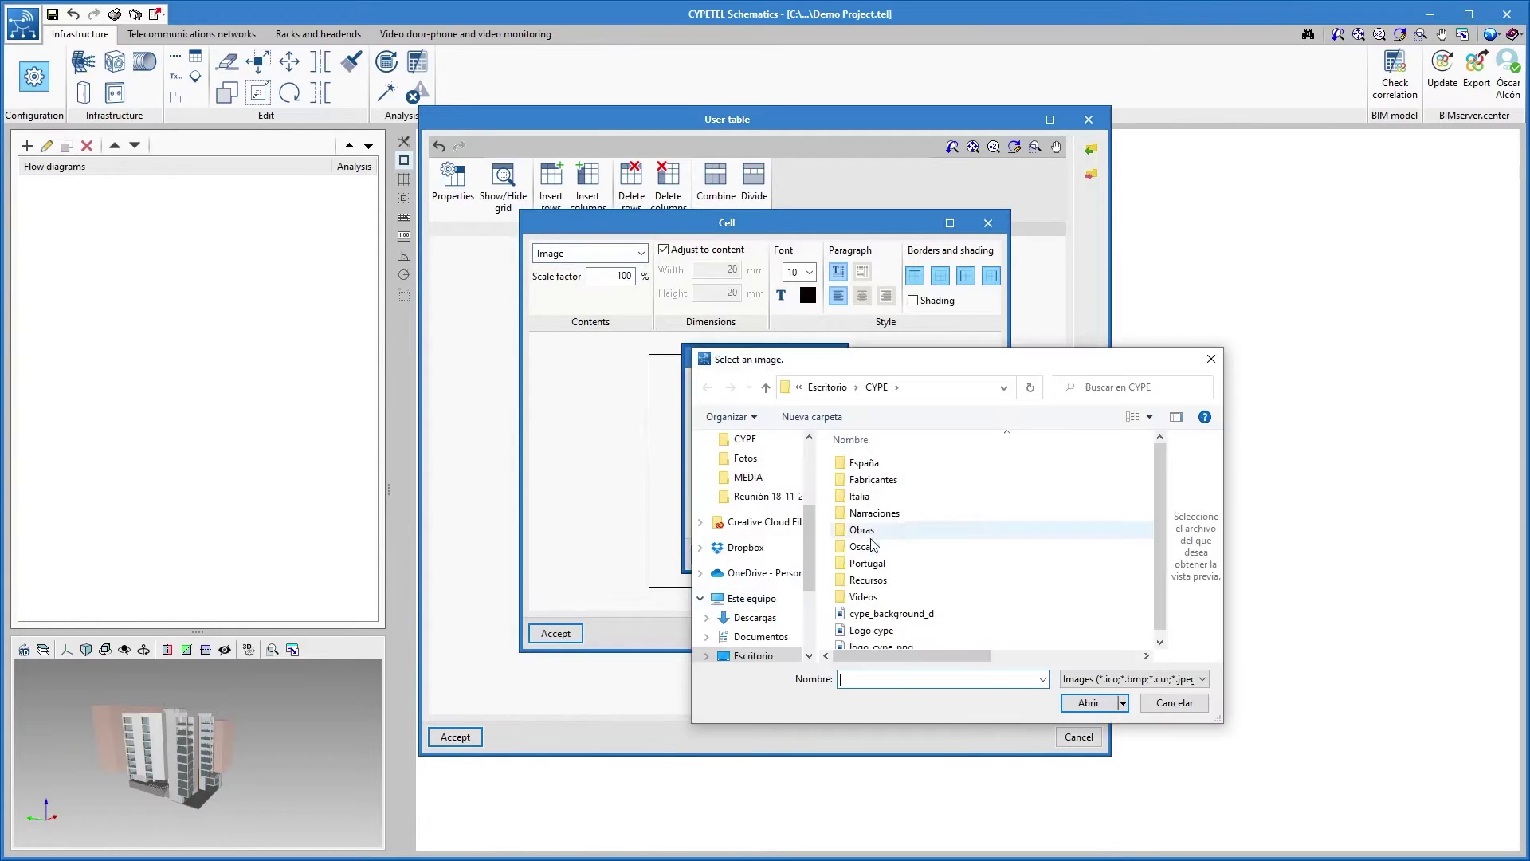
{"action": "left_click", "coordinate": [910, 647]}
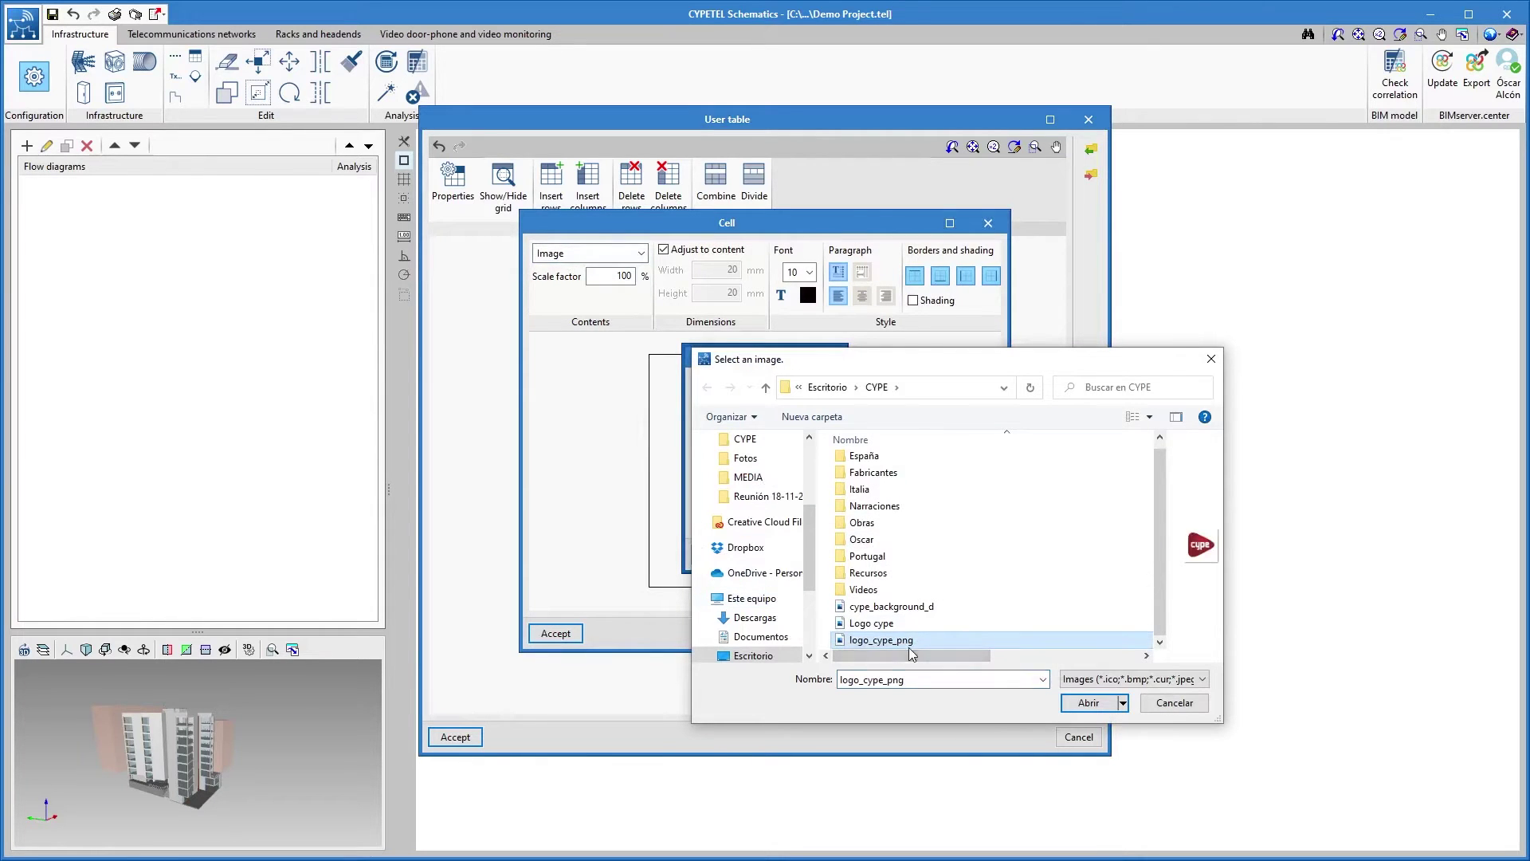
{"action": "left_click", "coordinate": [1088, 702]}
{"action": "left_click", "coordinate": [719, 558]}
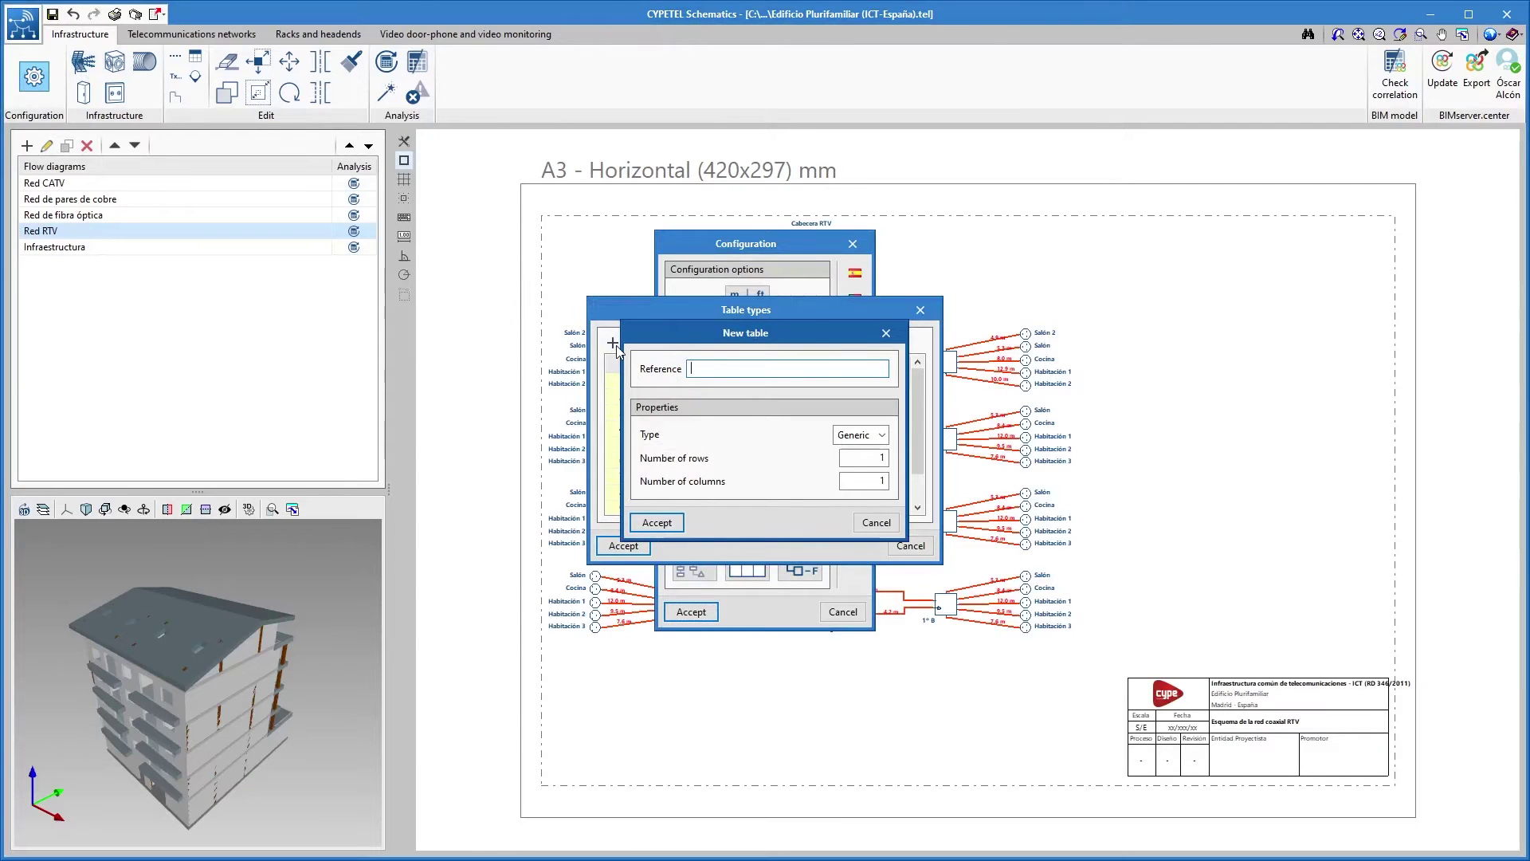
Create a Key table type with the reference EXAMPLE and automatic generation enabled.
{"action": "type", "text": "EXA"}
{"action": "left_click", "coordinate": [861, 434]}
{"action": "left_click", "coordinate": [857, 459]}
{"action": "left_click", "coordinate": [789, 470]}
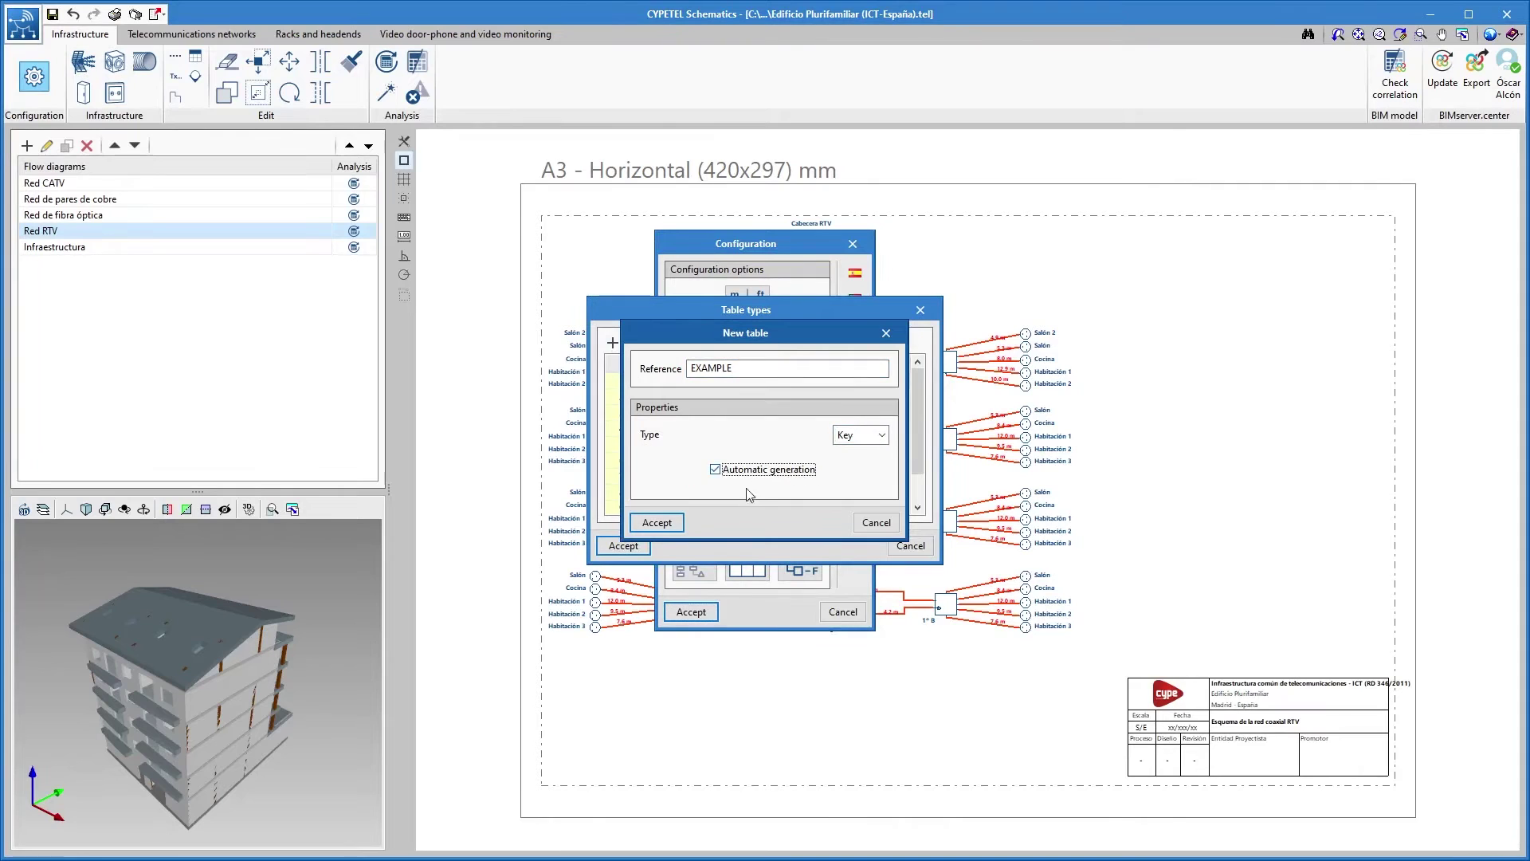
{"action": "left_click", "coordinate": [657, 522]}
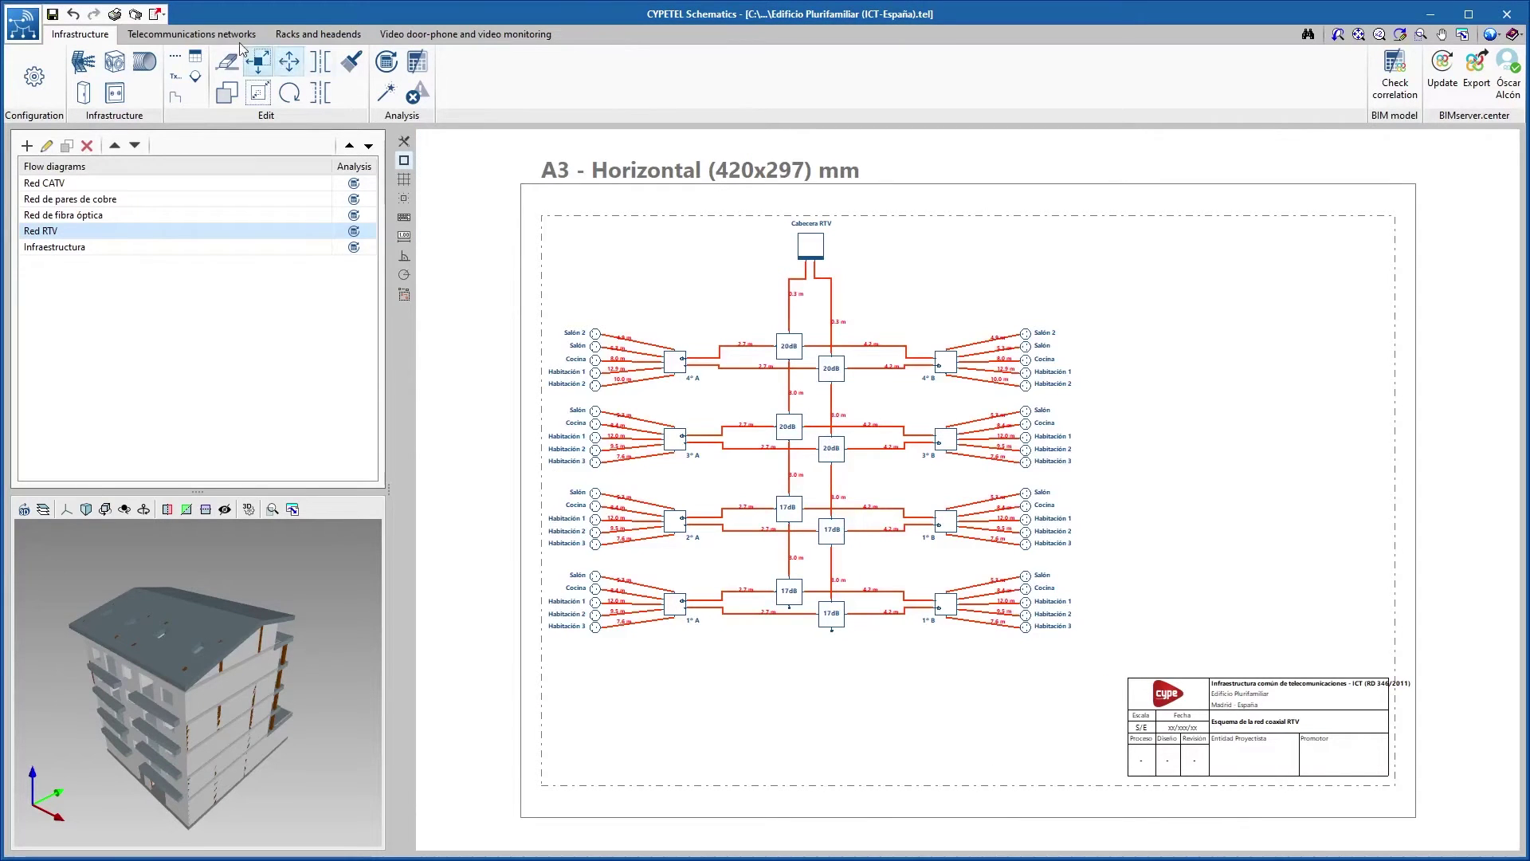
Insert the Leyenda PC table in the empty area right of the Red RTV diagram, above the title block.
{"action": "left_click", "coordinate": [236, 37]}
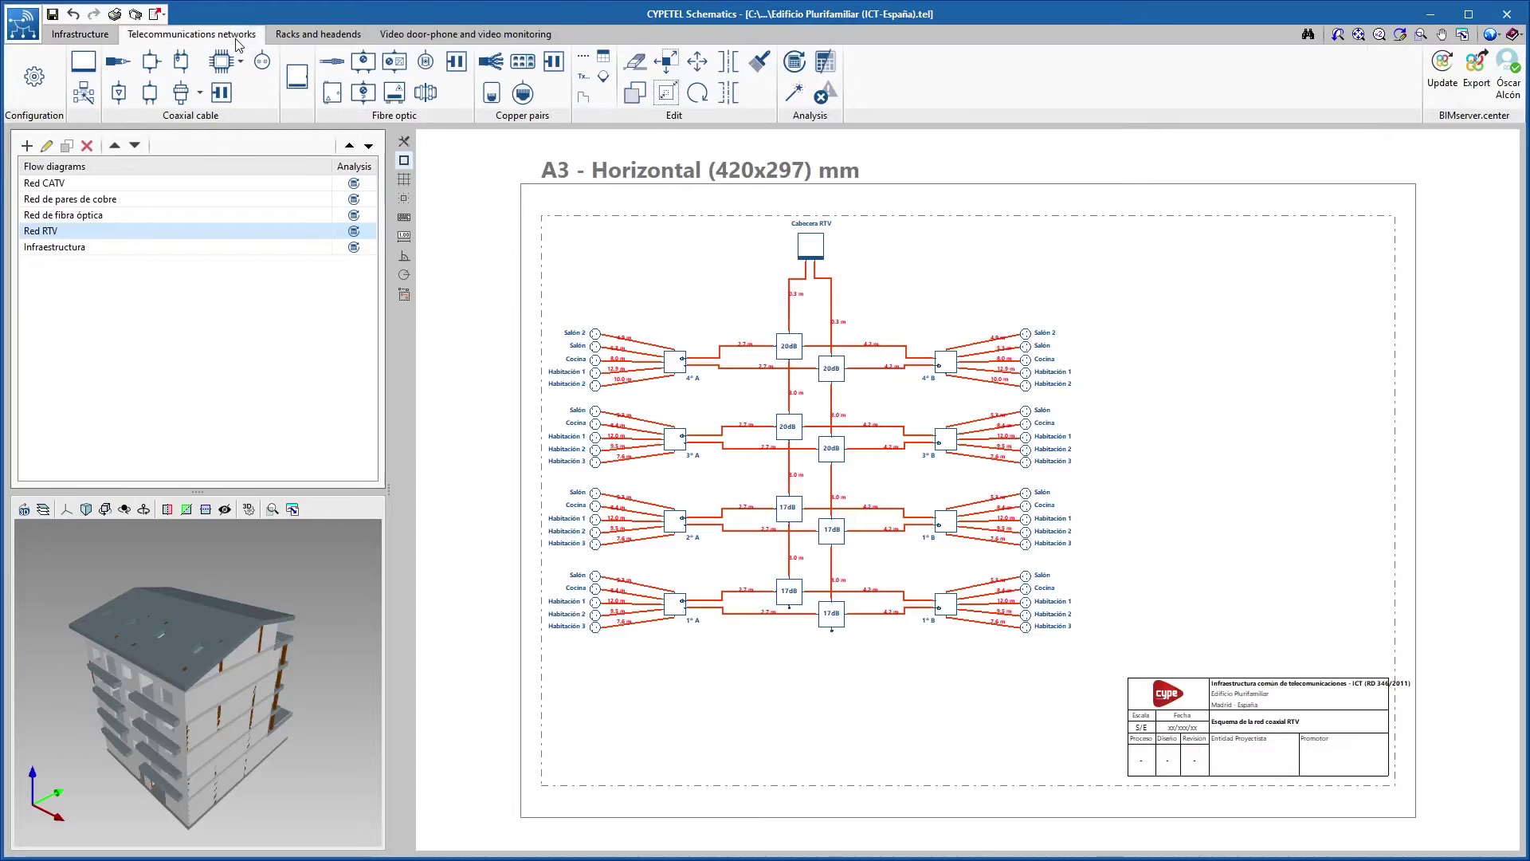
{"action": "left_click", "coordinate": [603, 57]}
{"action": "left_click", "coordinate": [763, 426]}
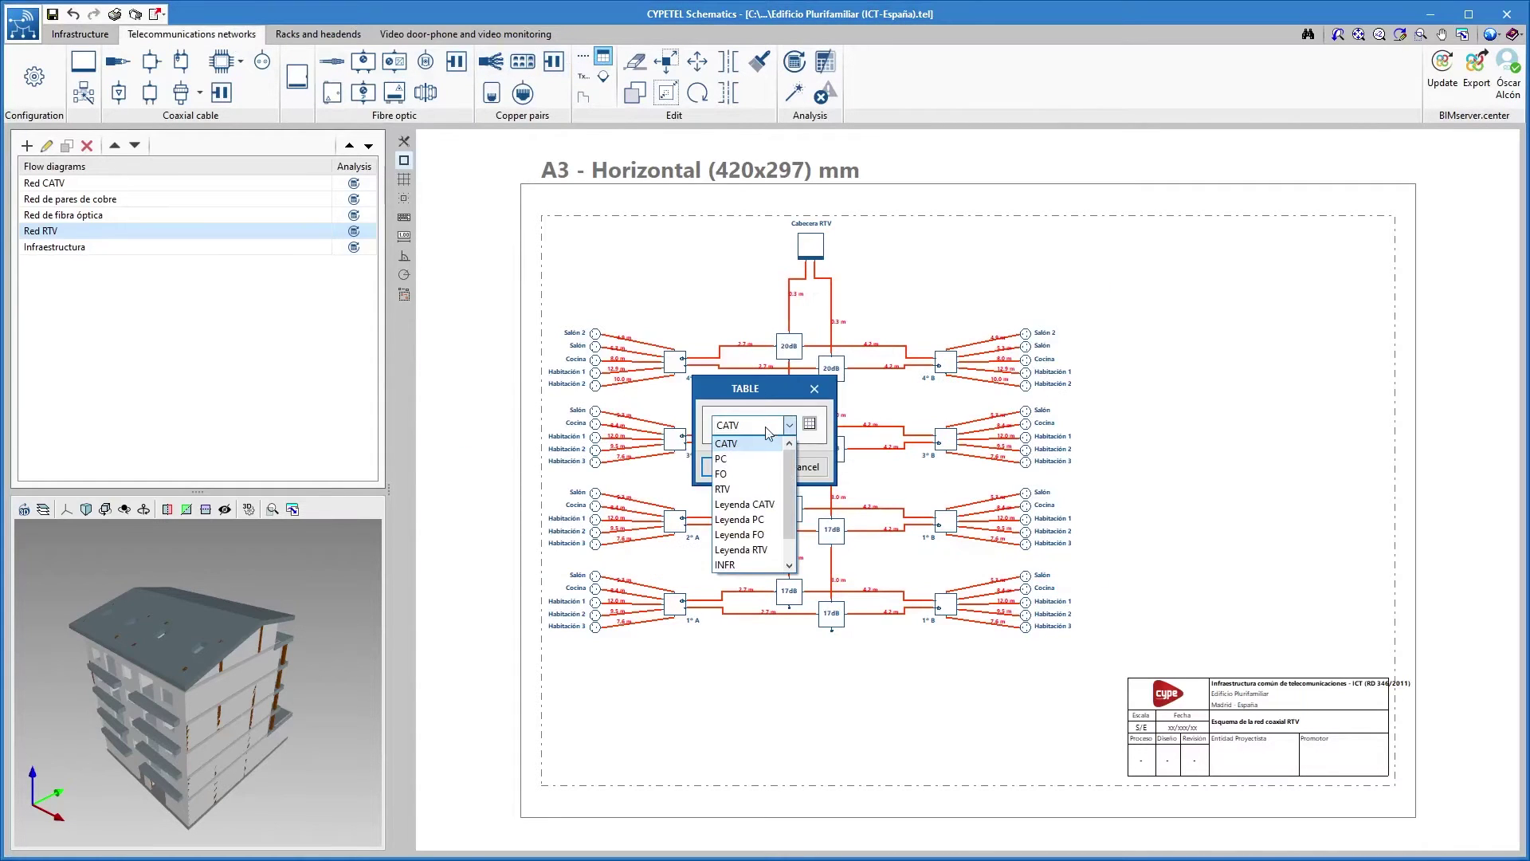
{"action": "left_click", "coordinate": [752, 520]}
{"action": "left_click", "coordinate": [728, 466]}
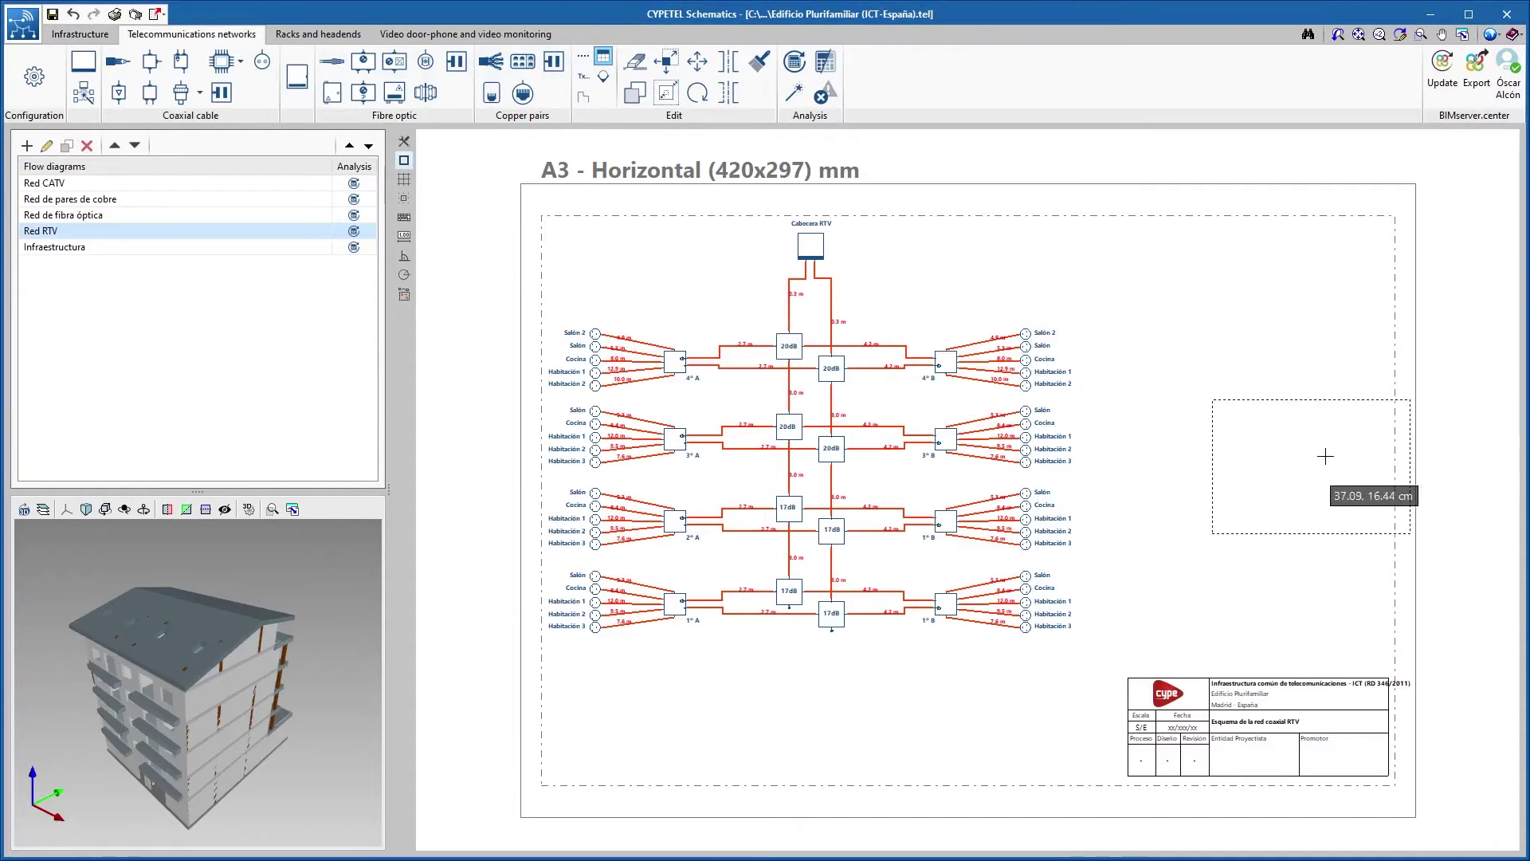
{"action": "left_click", "coordinate": [1260, 482]}
{"action": "scroll", "coordinate": [1261, 483], "scroll_direction": "up", "scroll_amount": 3}
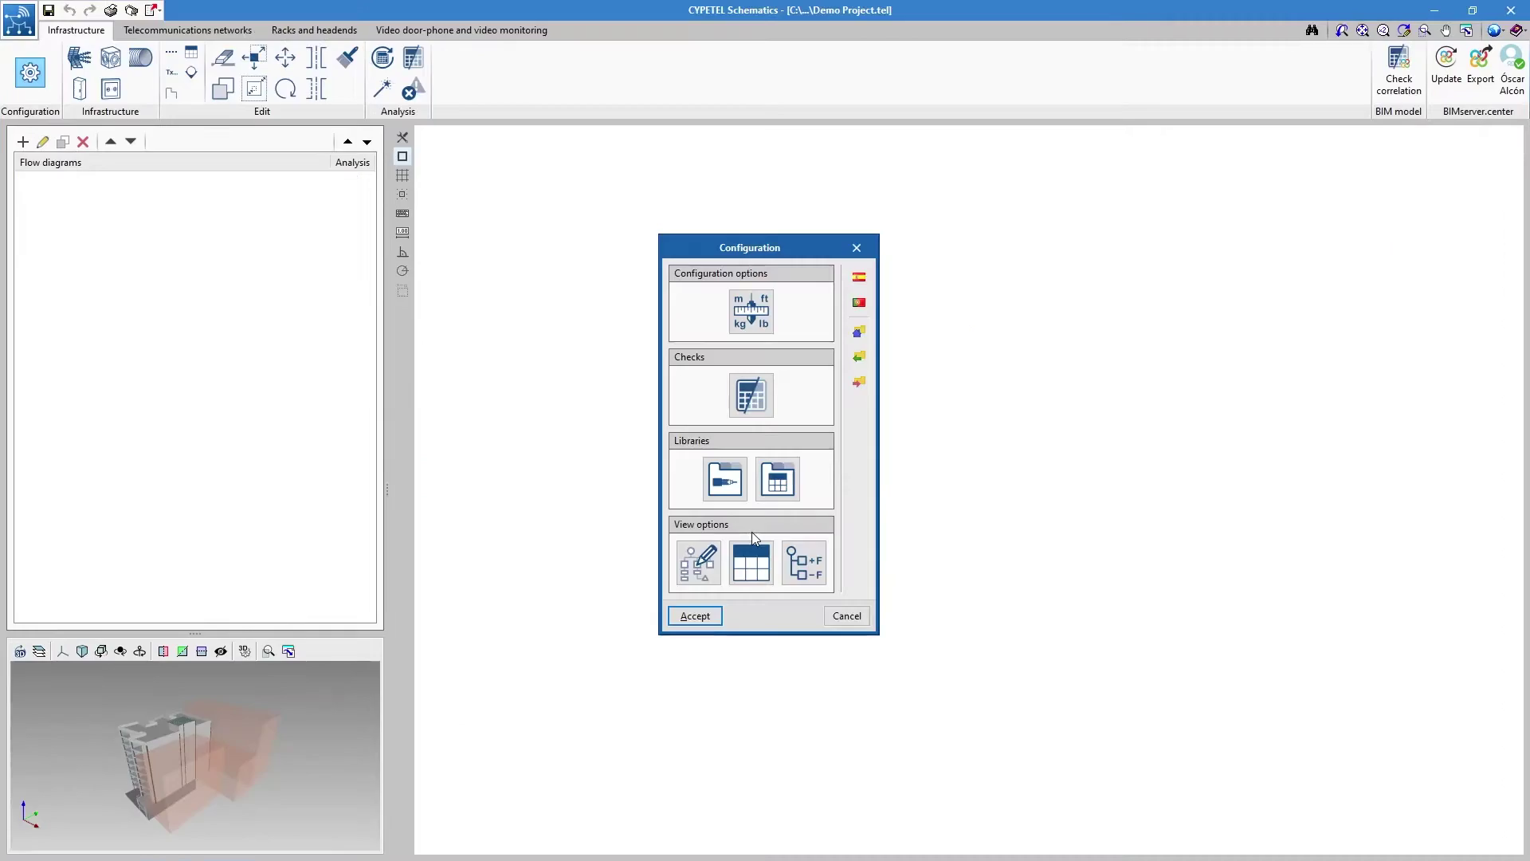
Choose the display option for user tables and open the +F/-F view options.
{"action": "left_click", "coordinate": [754, 551]}
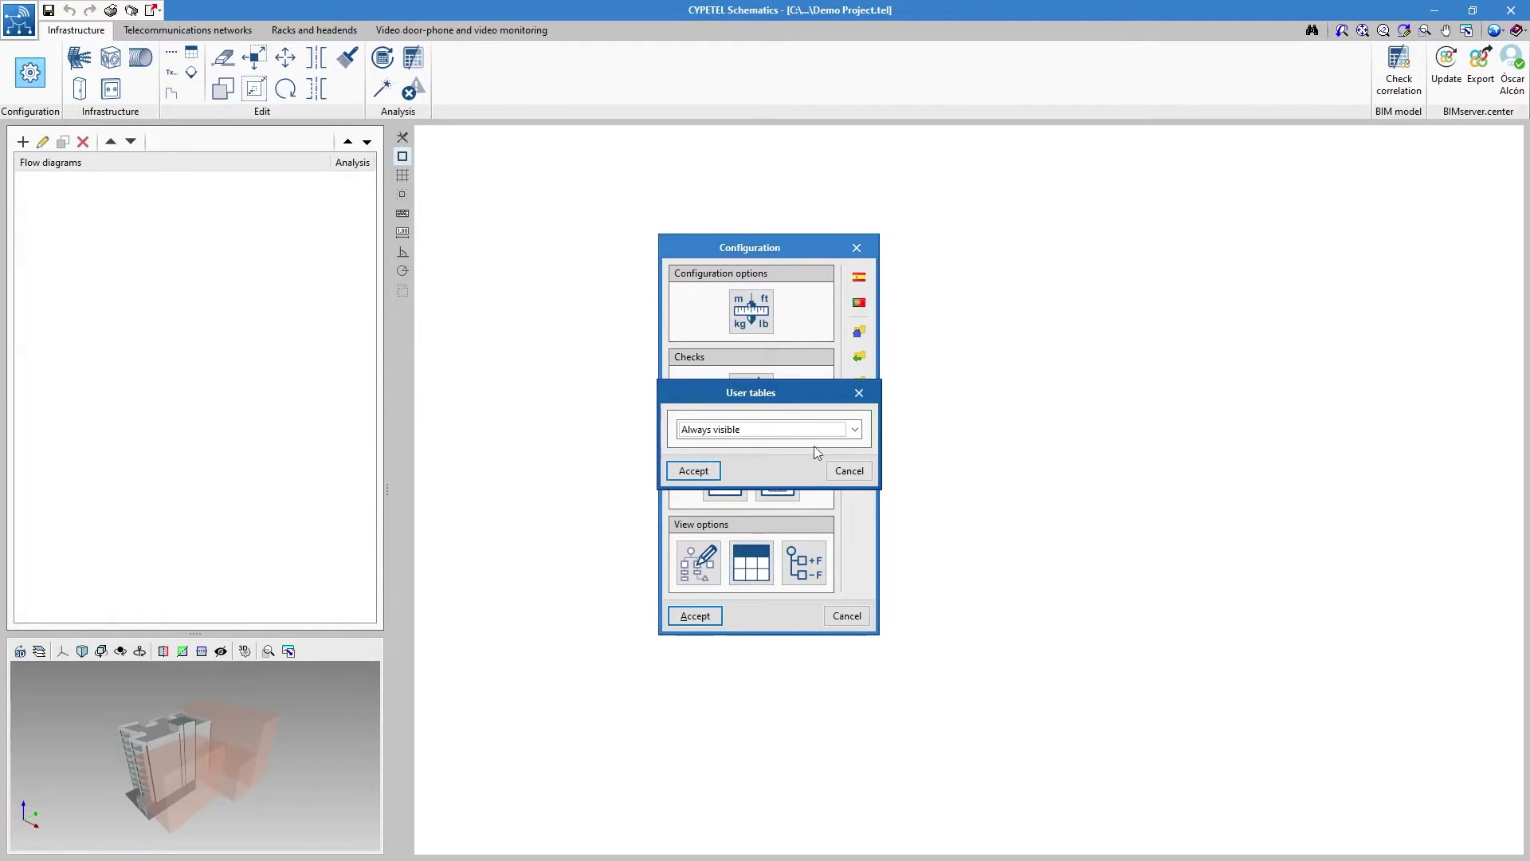
{"action": "left_click", "coordinate": [842, 431]}
{"action": "left_click", "coordinate": [841, 462]}
{"action": "left_click", "coordinate": [716, 469]}
{"action": "left_click", "coordinate": [805, 558]}
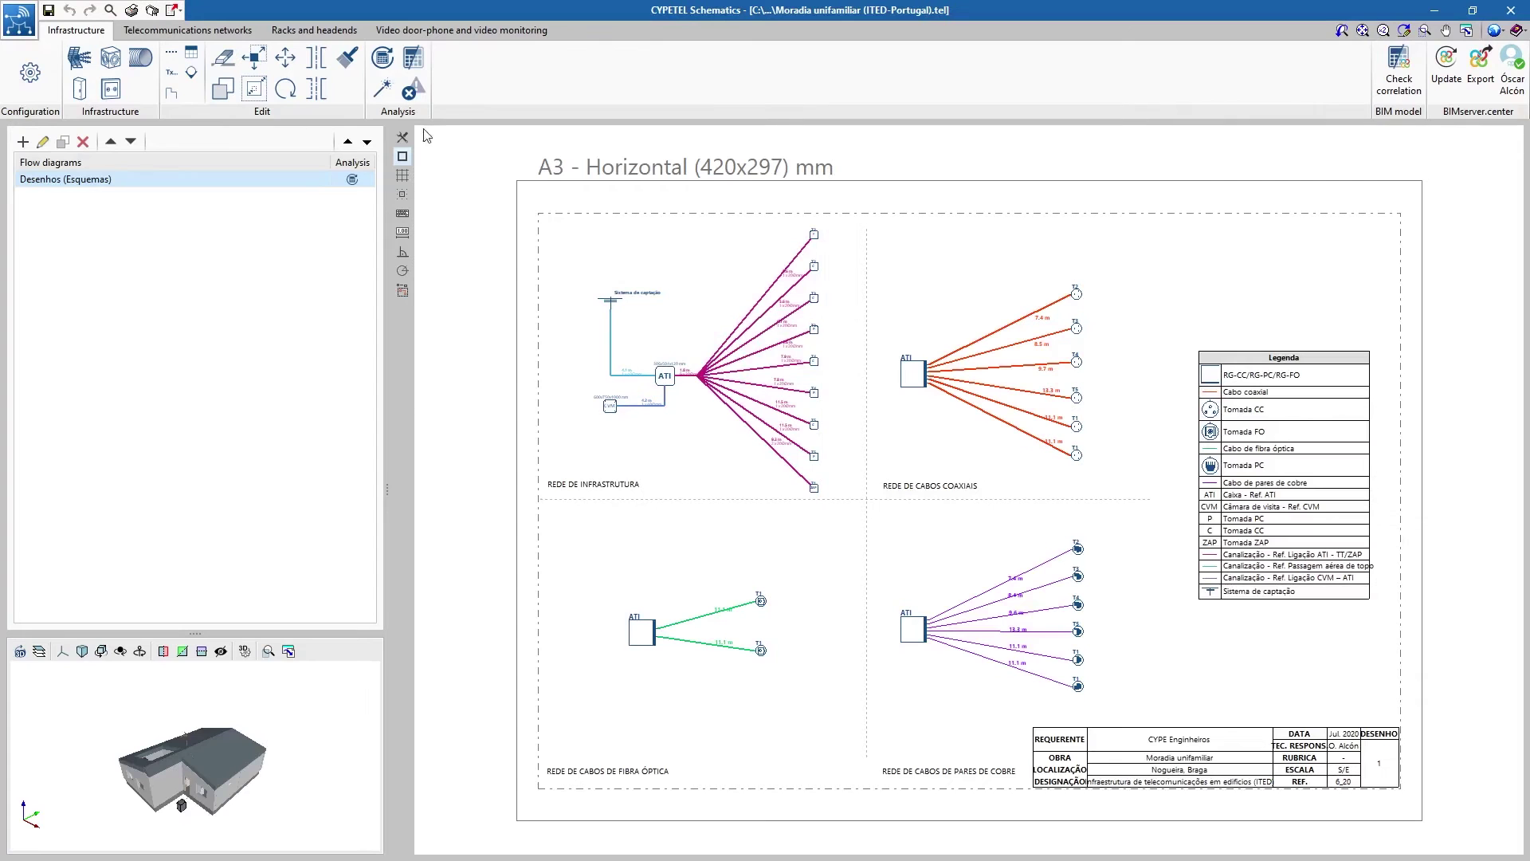
Analyse the Desenhos (Esquemas) diagram and examine the +F and -F labels on the coaxial outlets.
{"action": "left_click", "coordinate": [413, 57]}
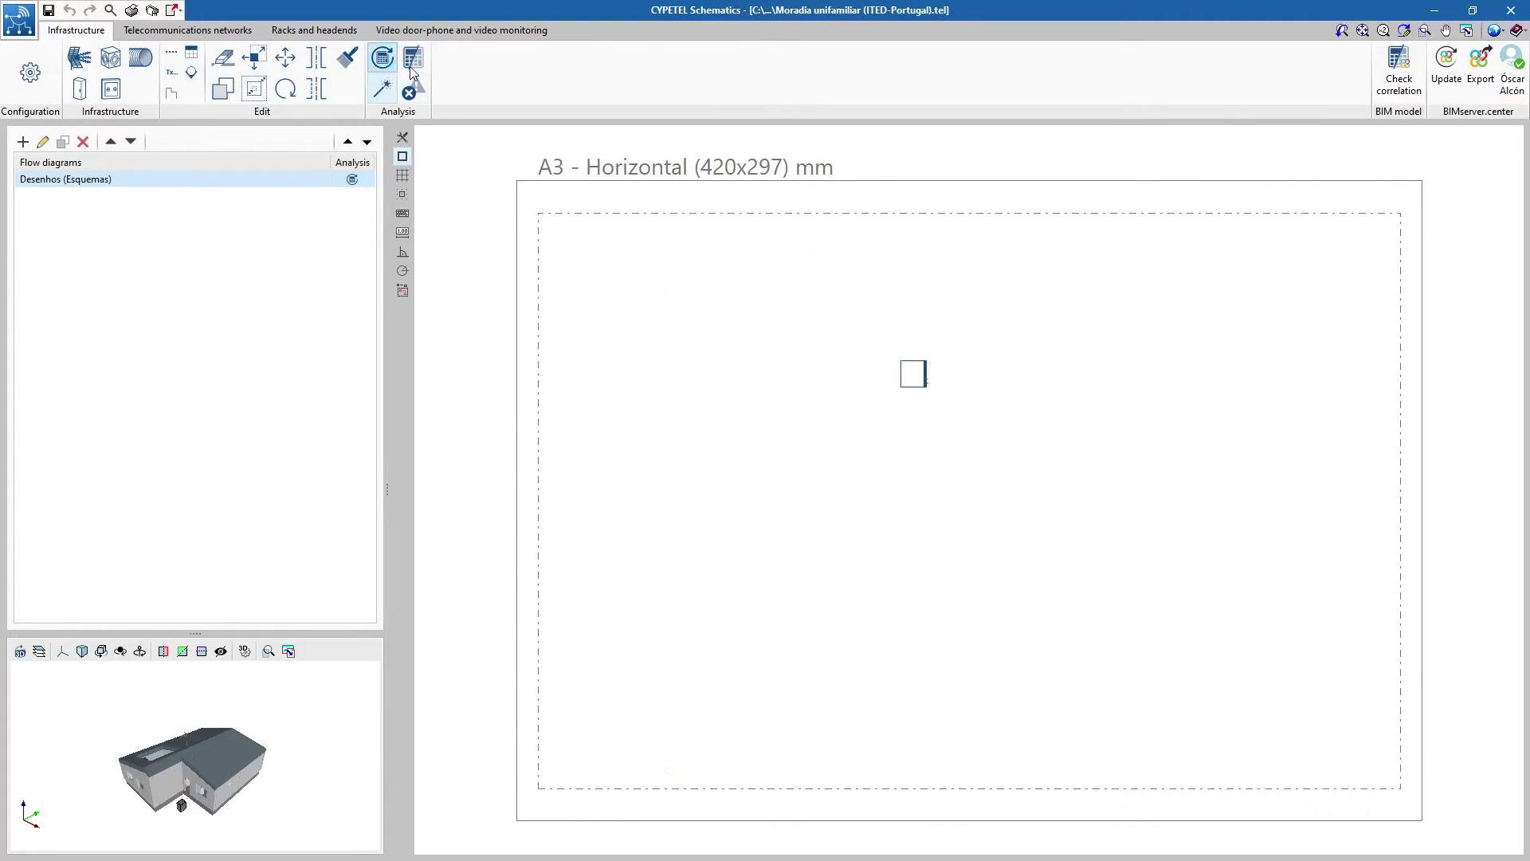
{"action": "scroll", "coordinate": [1129, 257], "scroll_direction": "up", "scroll_amount": 5}
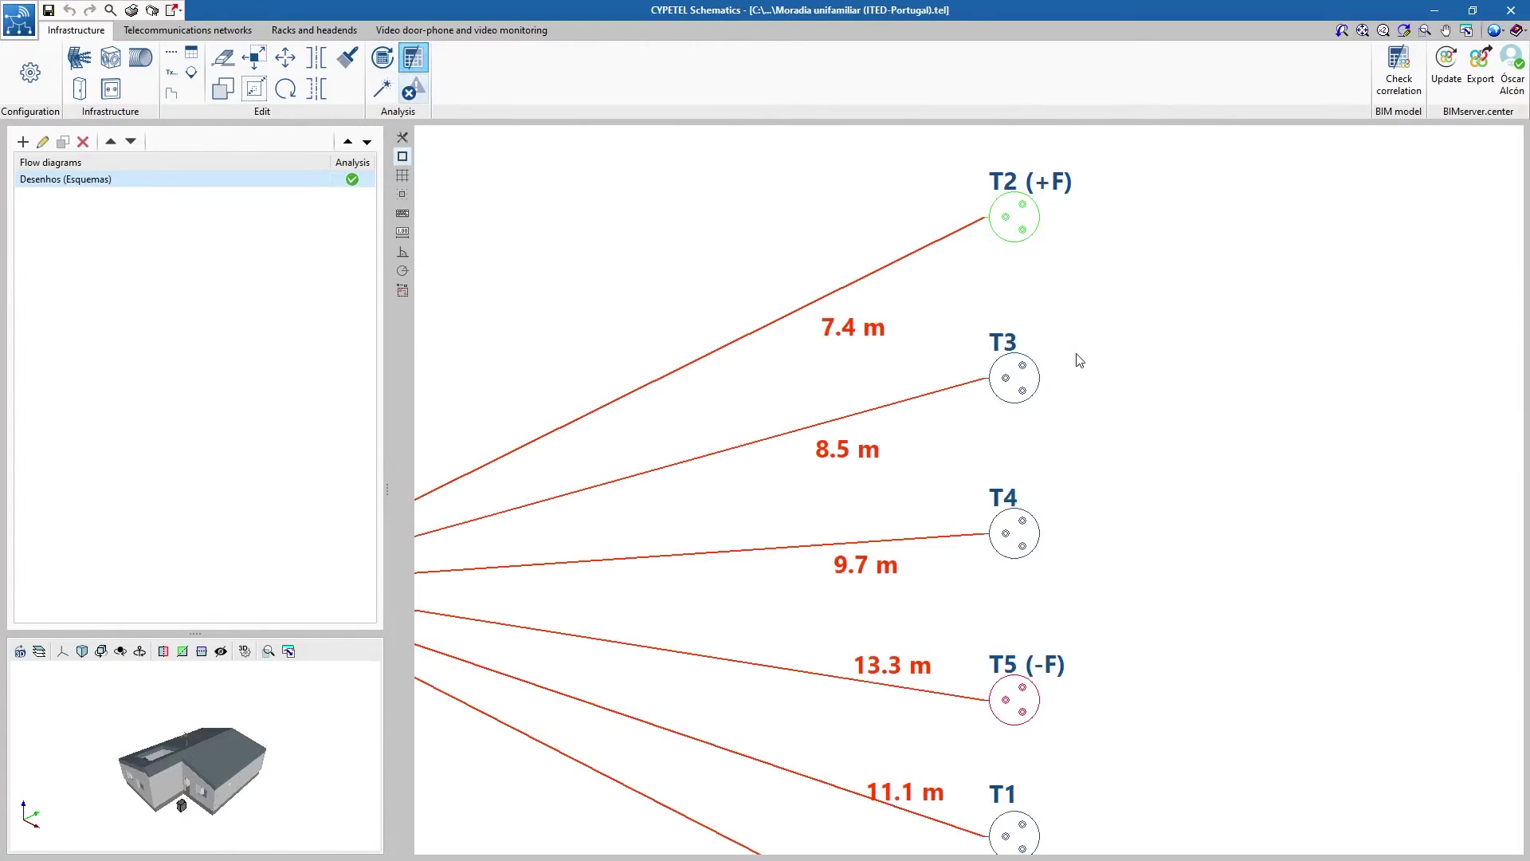
{"action": "scroll", "coordinate": [965, 180], "scroll_direction": "down", "scroll_amount": 1}
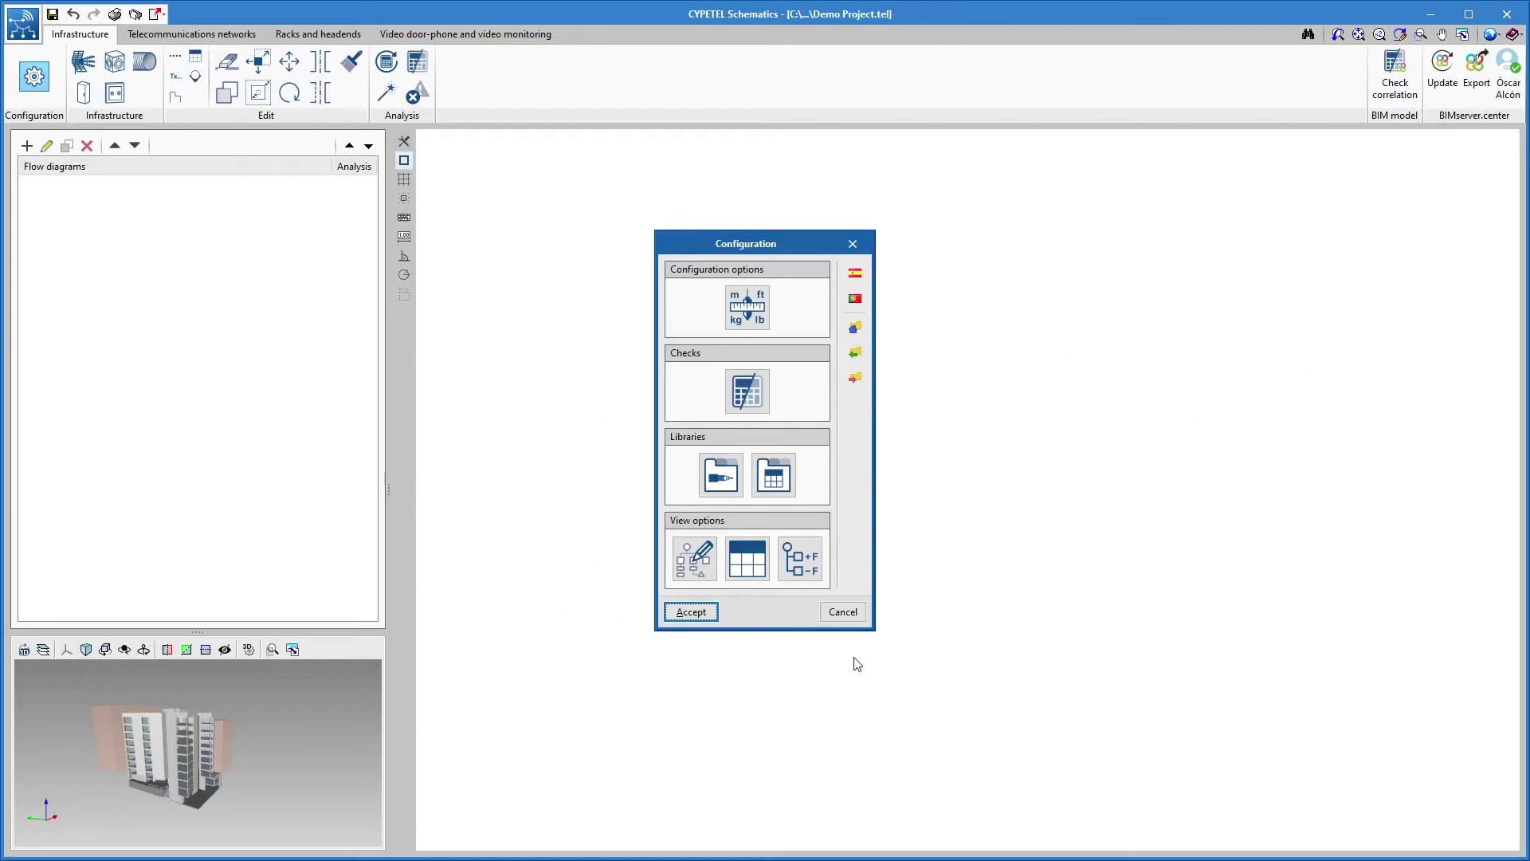
Apply the Spanish ICT code to the job's configuration and review its checks and coaxial cable element libraries.
{"action": "left_click", "coordinate": [856, 274]}
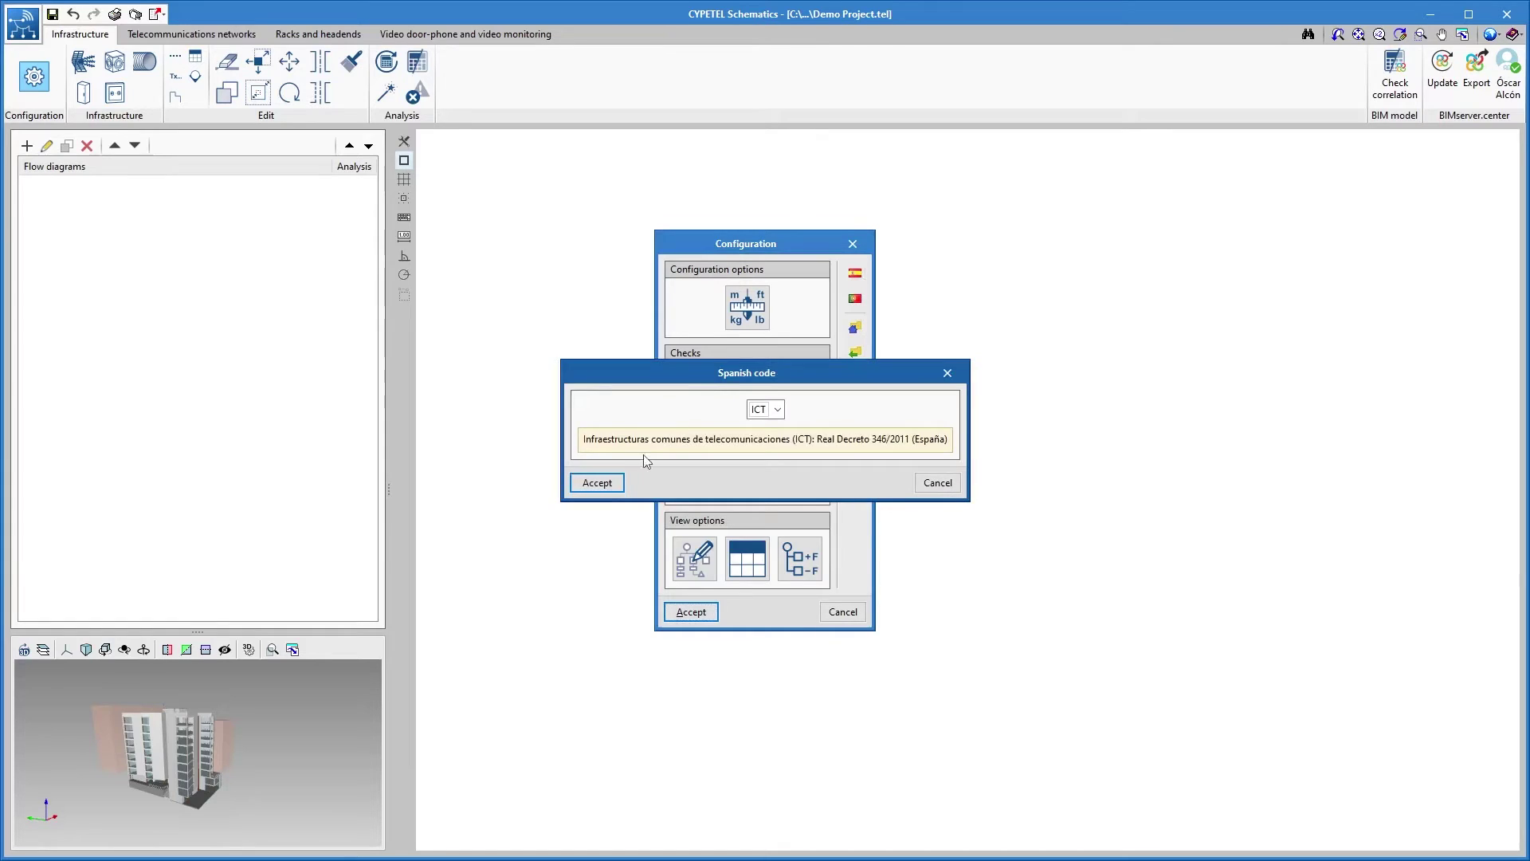
{"action": "left_click", "coordinate": [603, 485]}
{"action": "left_click", "coordinate": [742, 389]}
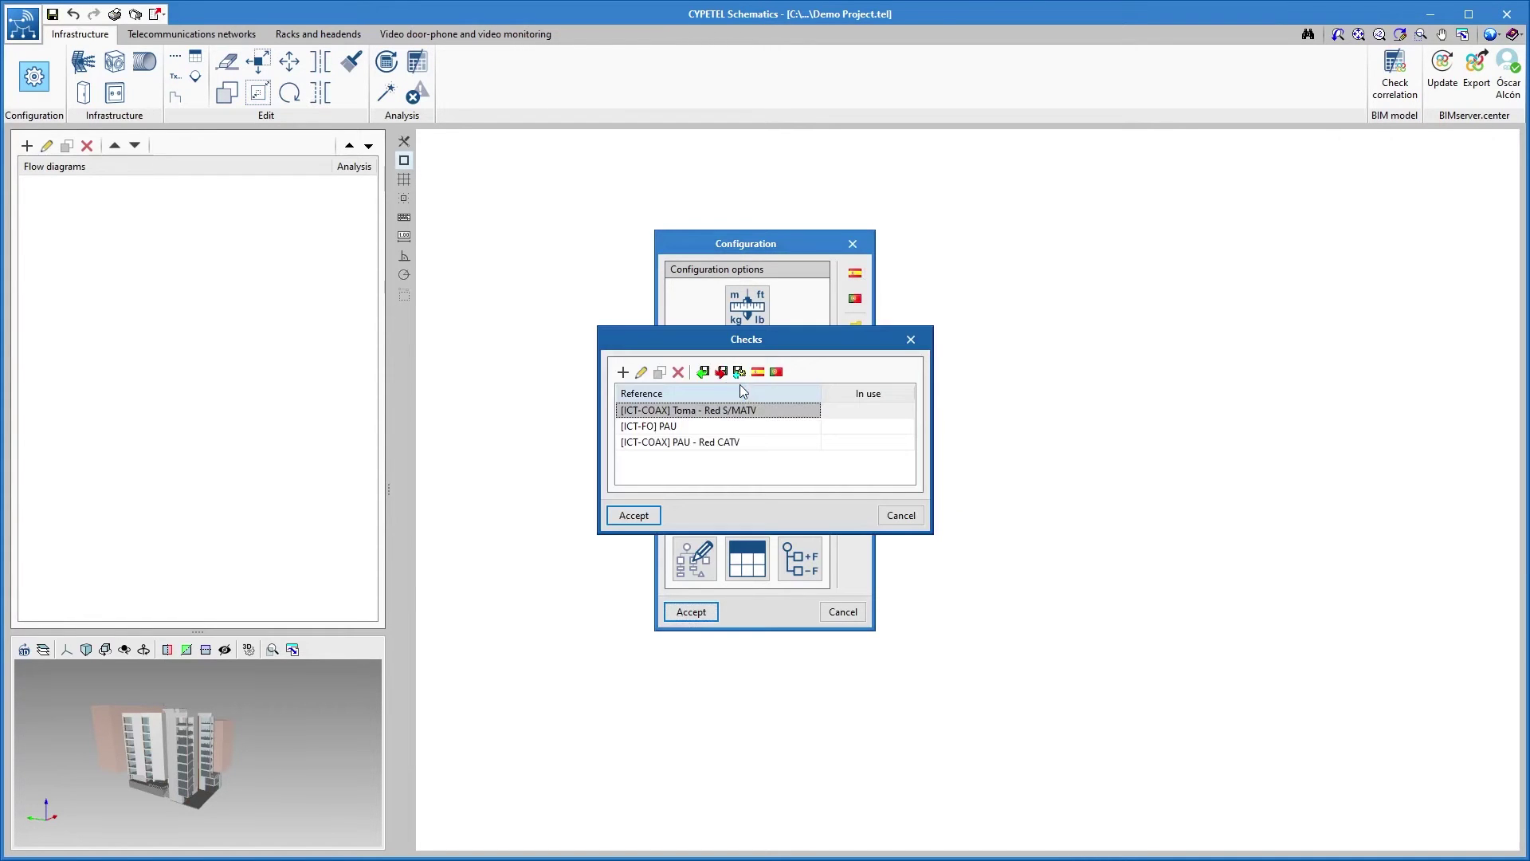
{"action": "left_click", "coordinate": [634, 515]}
{"action": "left_click", "coordinate": [721, 475]}
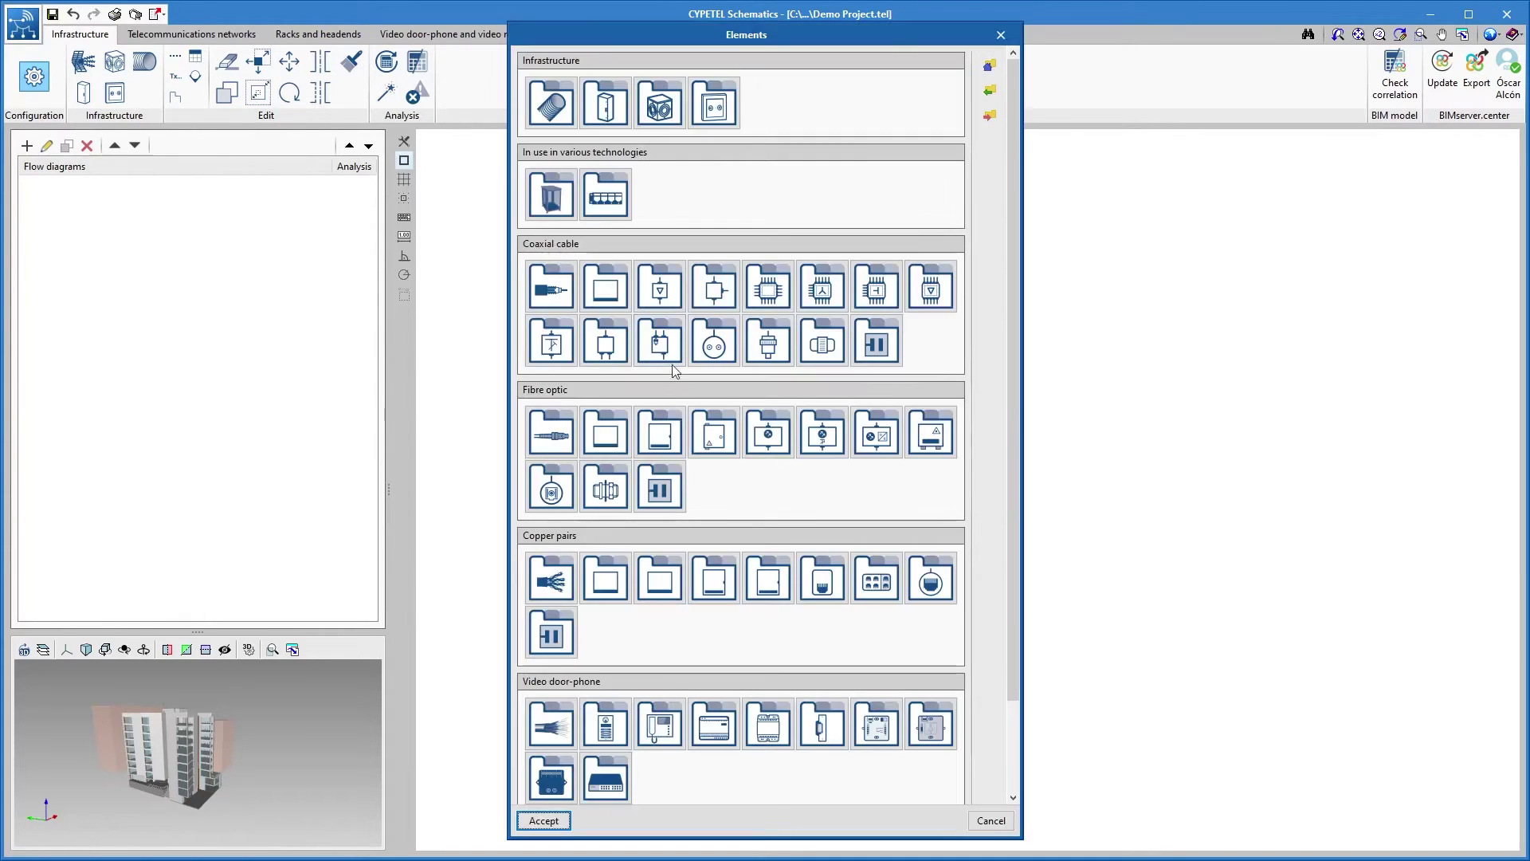
{"action": "left_click", "coordinate": [673, 298]}
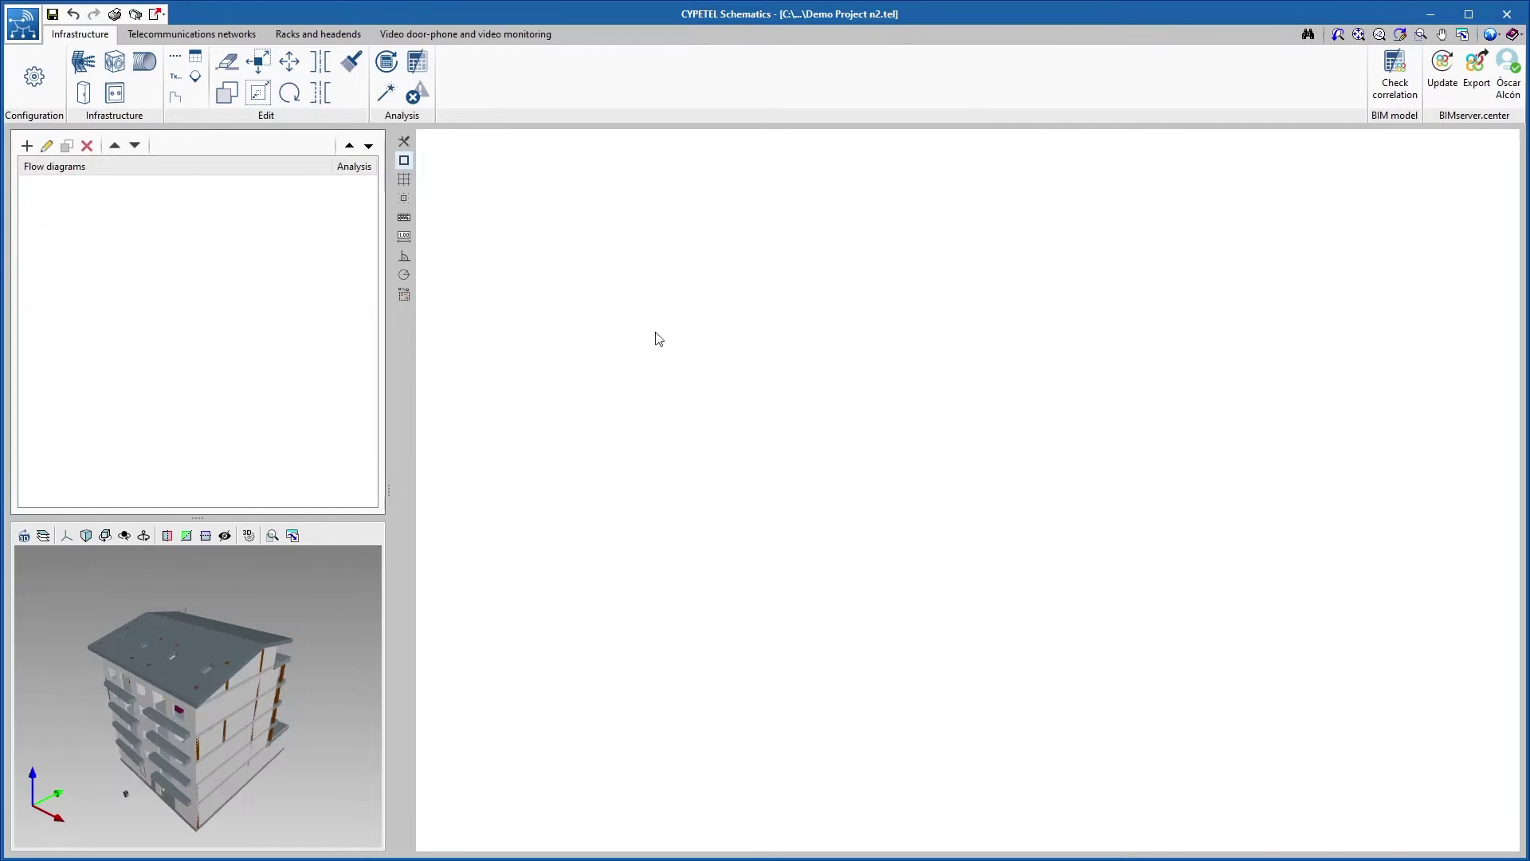
Create a flow diagram named Pathways-Spaces (Infrastructure) and choose the A3 - Horizontal (420x297) mm paper size.
{"action": "left_click", "coordinate": [27, 145]}
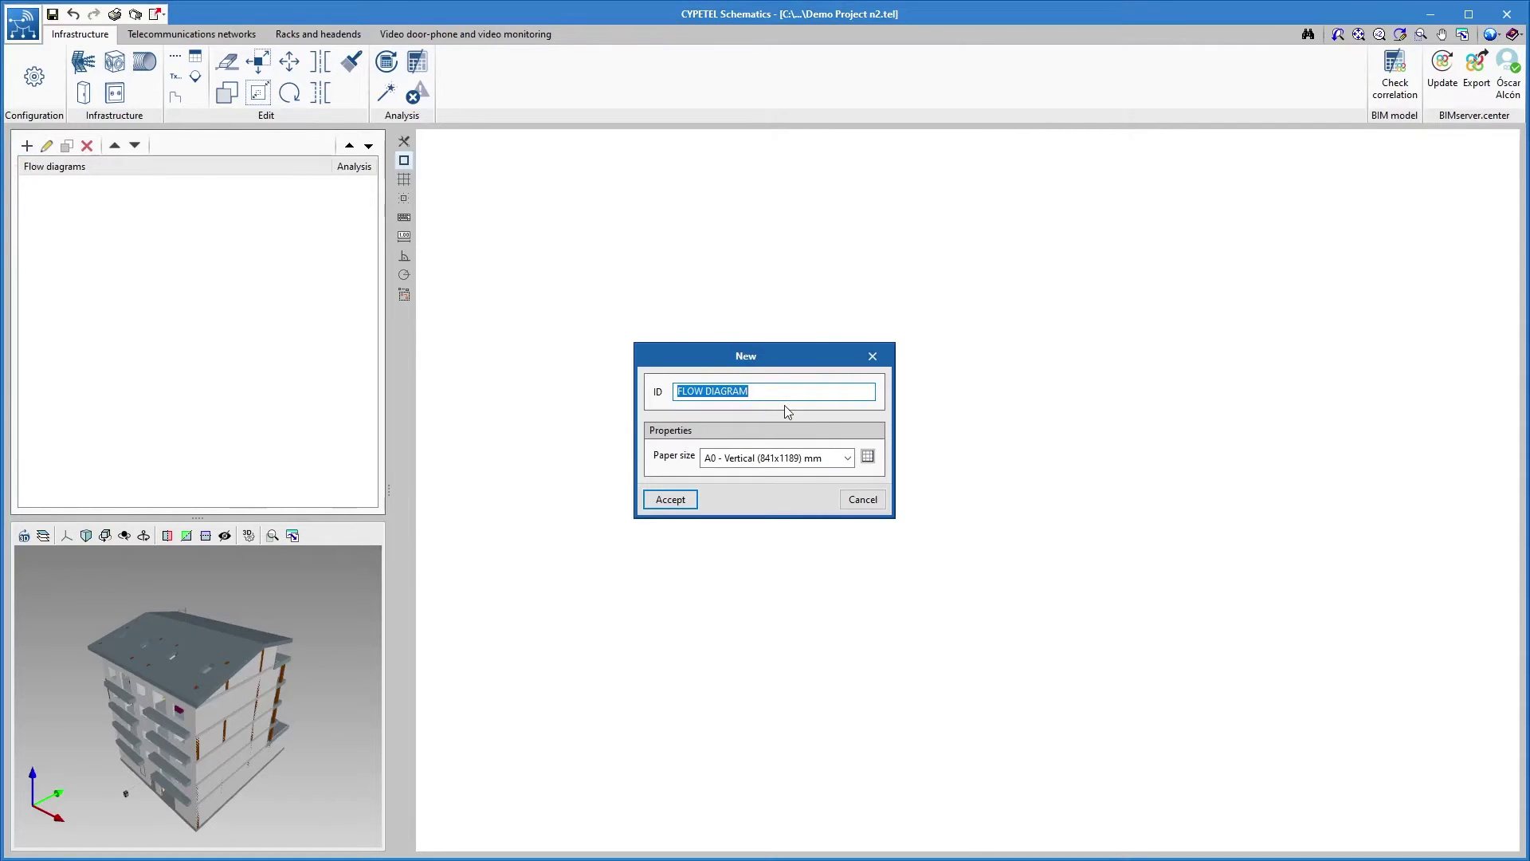
{"action": "type", "text": "Pathways-Spaces (Infrastructure)"}
{"action": "left_click", "coordinate": [797, 457]}
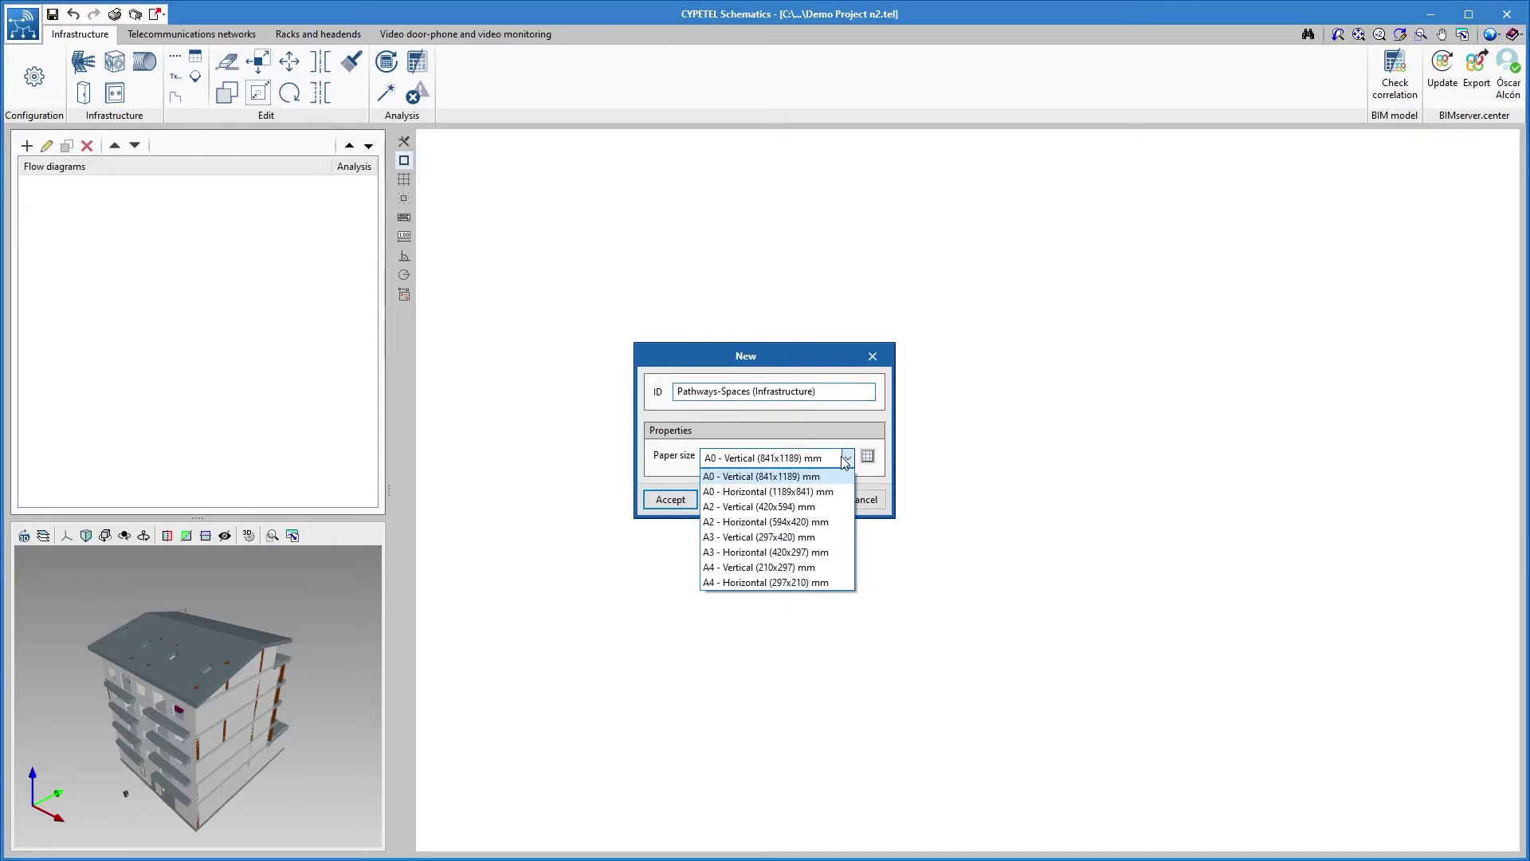
{"action": "left_click", "coordinate": [824, 552]}
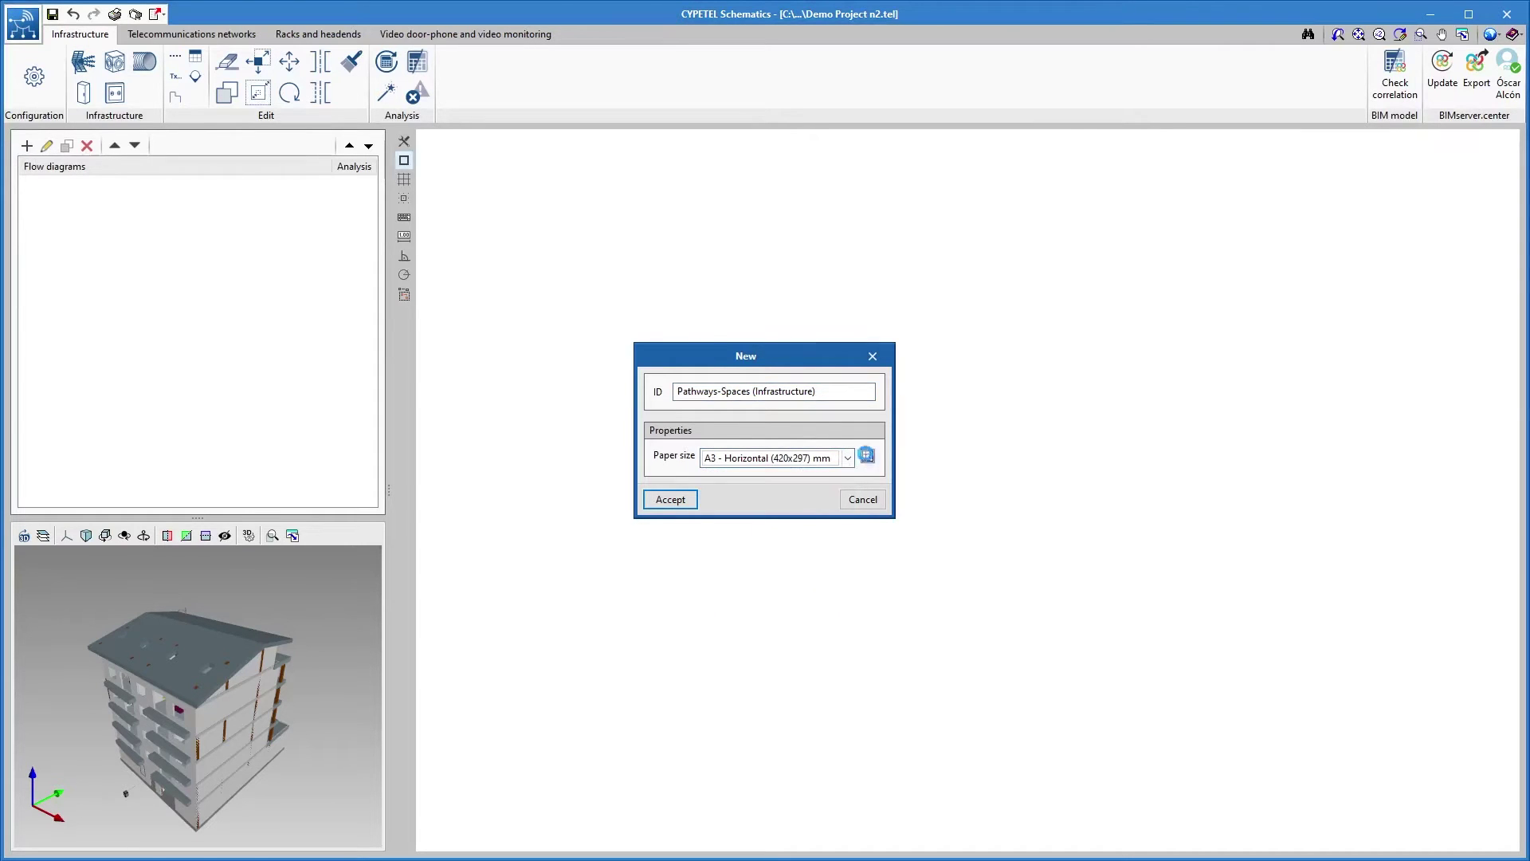
Open the A3 page layout for editing and examine its dimensions and the predefined DIN A and ANSI page layouts.
{"action": "left_click", "coordinate": [868, 456]}
{"action": "left_click", "coordinate": [618, 351]}
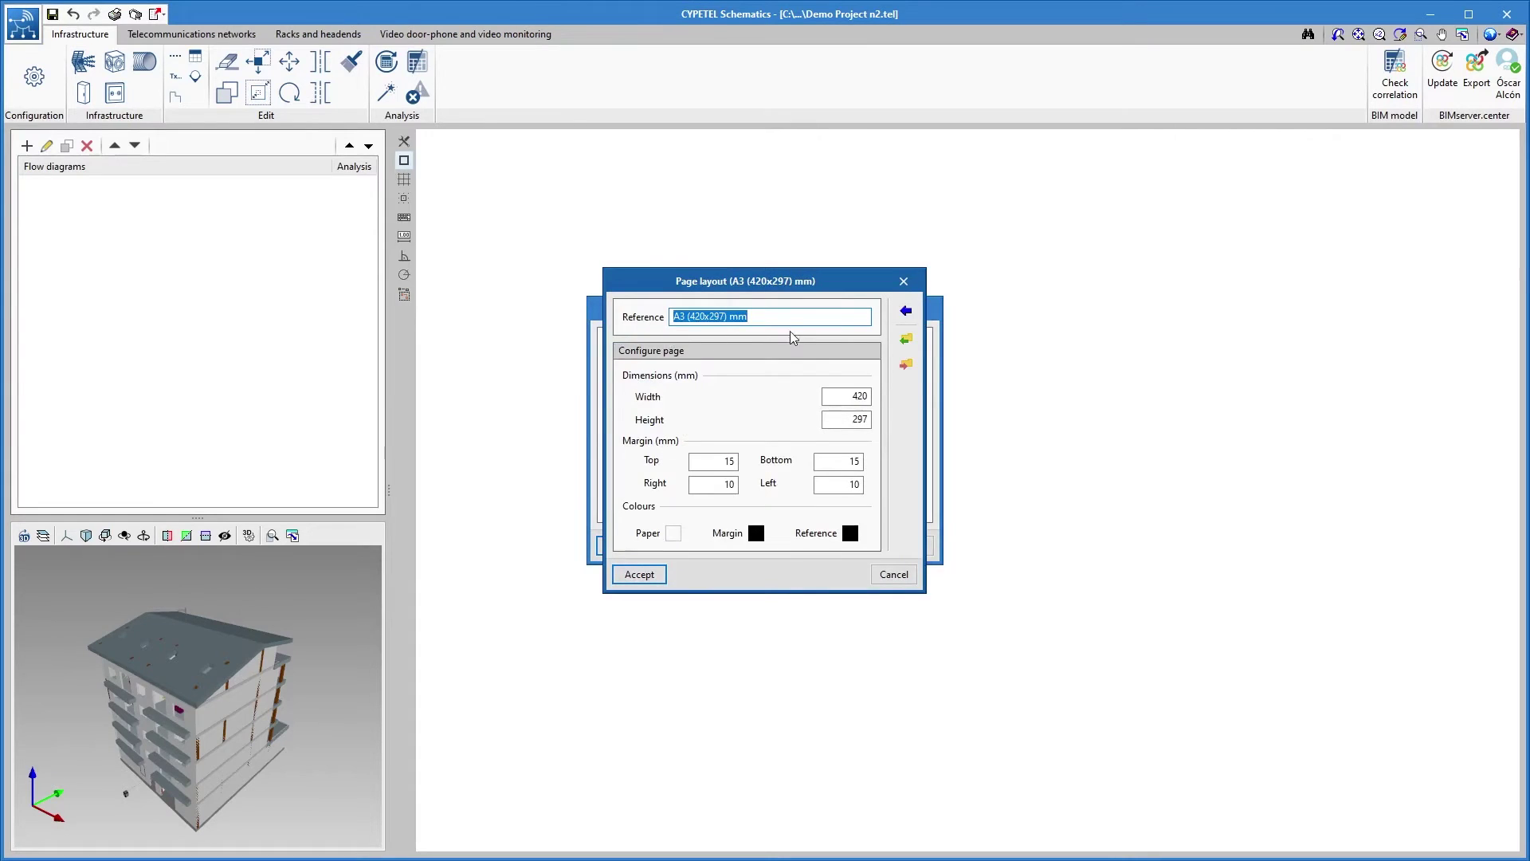
{"action": "left_click", "coordinate": [841, 396]}
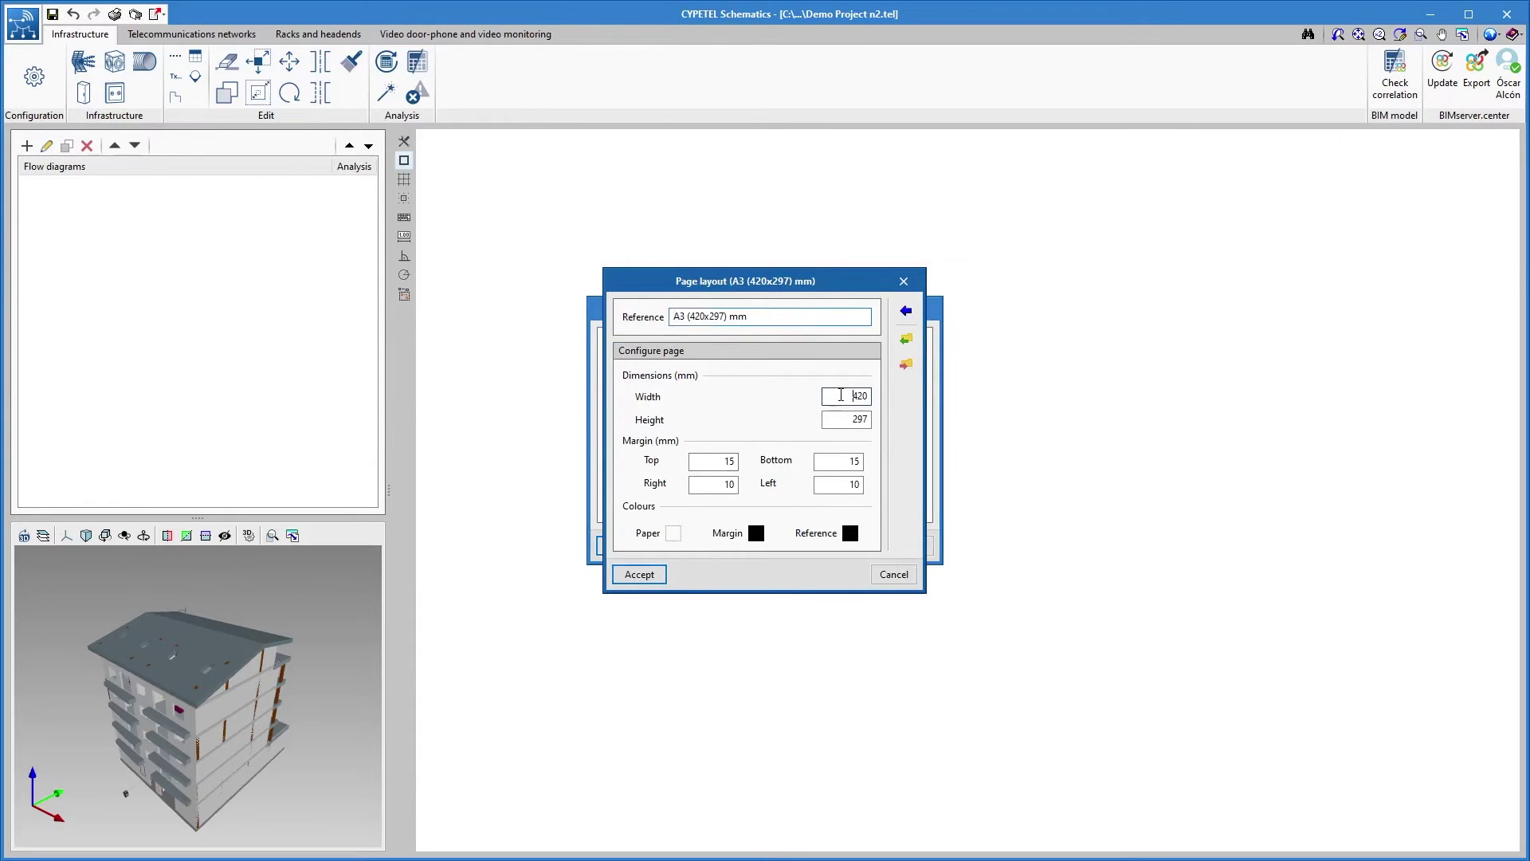
{"action": "left_click", "coordinate": [905, 310]}
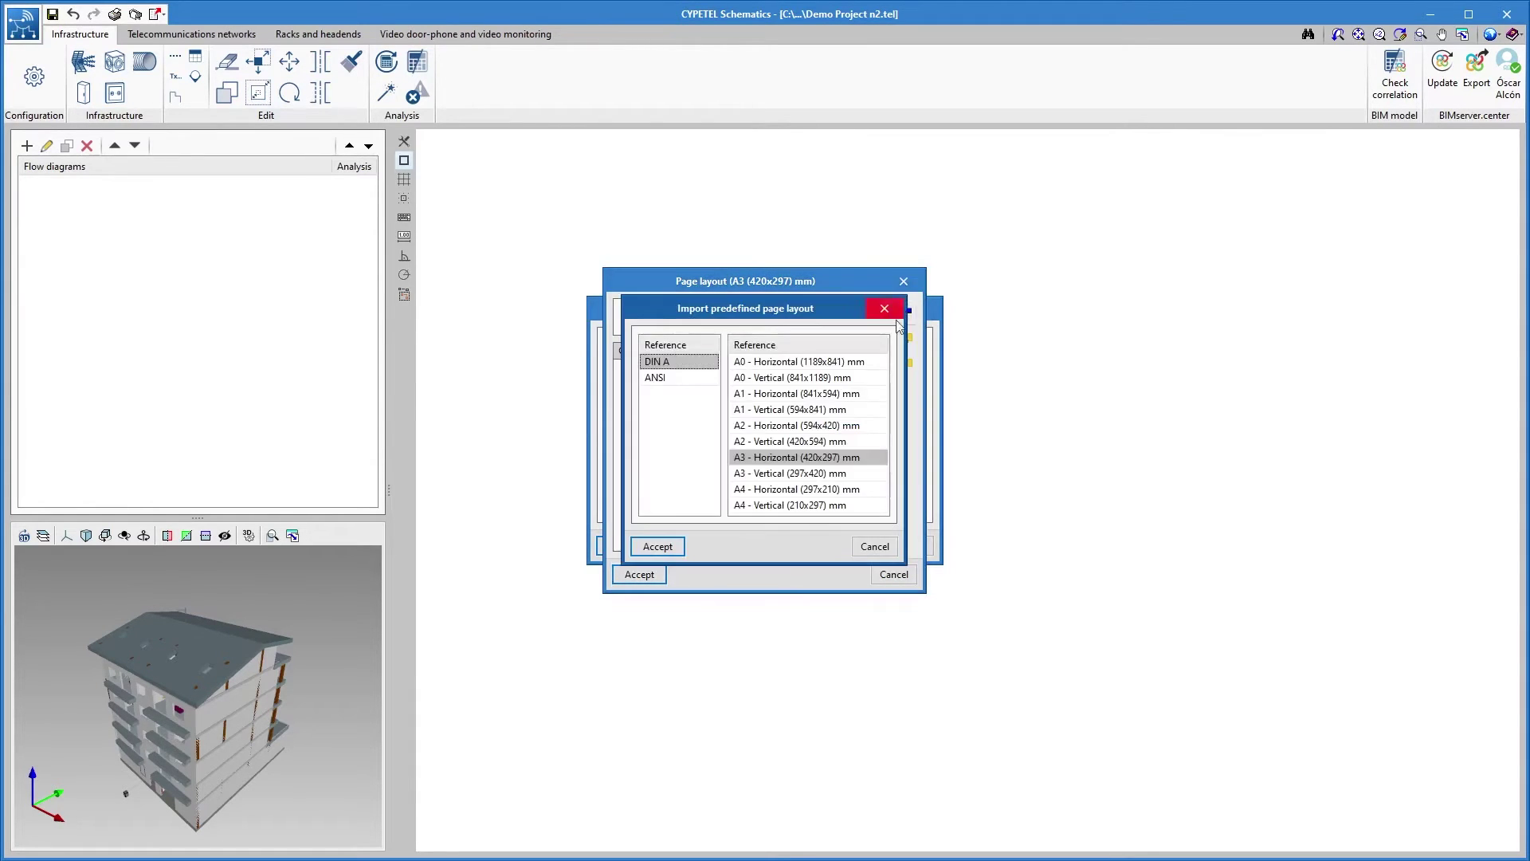
{"action": "left_click", "coordinate": [713, 376]}
{"action": "left_click", "coordinate": [763, 409]}
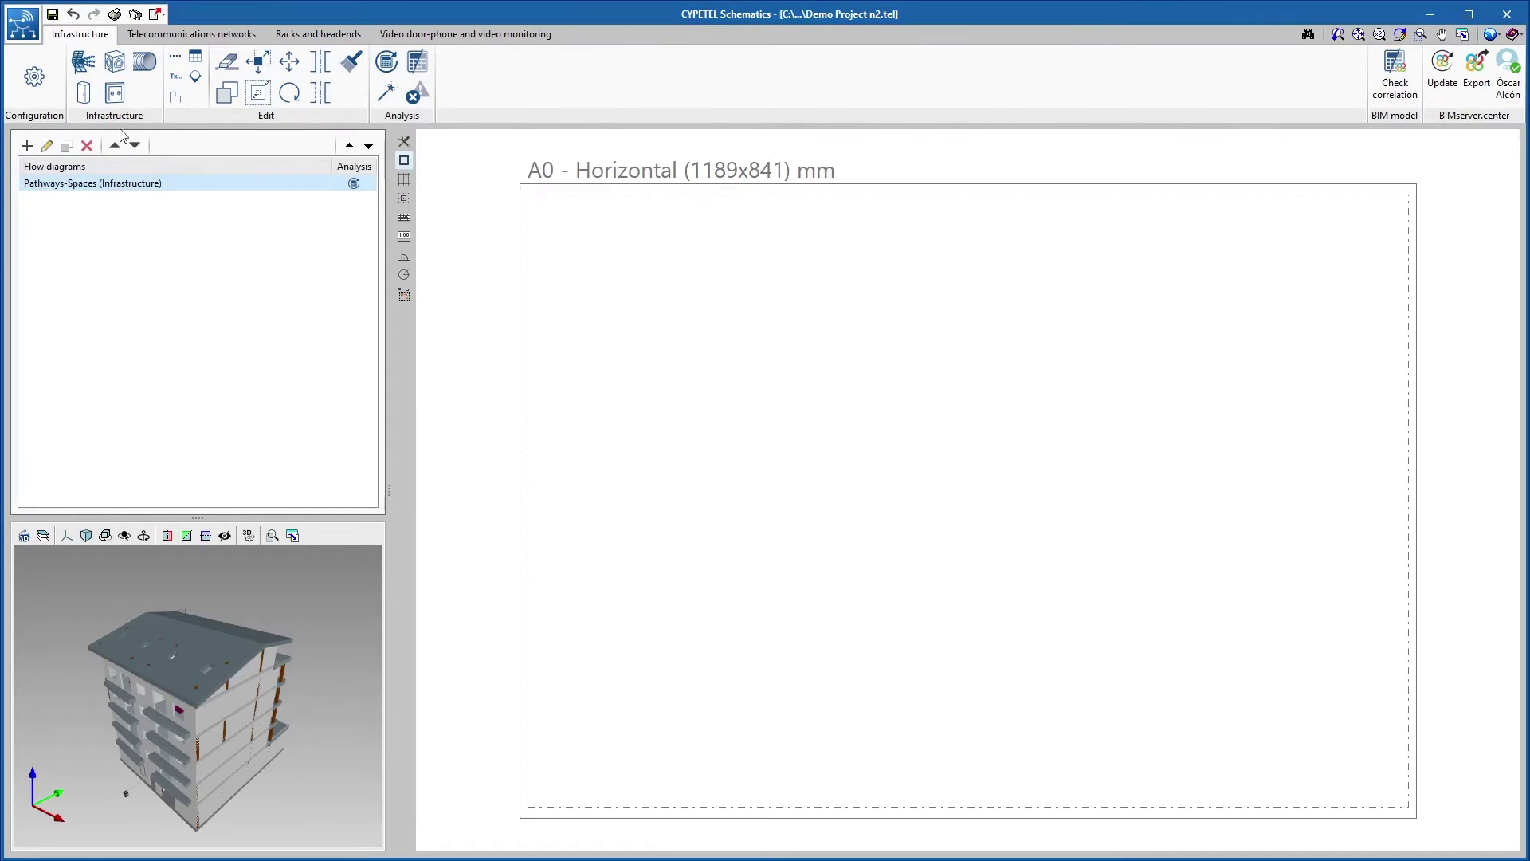
Set up a cabinet linked to the BIM model with type RTR (500x600x80 mm) and ID 8: 1ºA.
{"action": "left_click", "coordinate": [84, 94]}
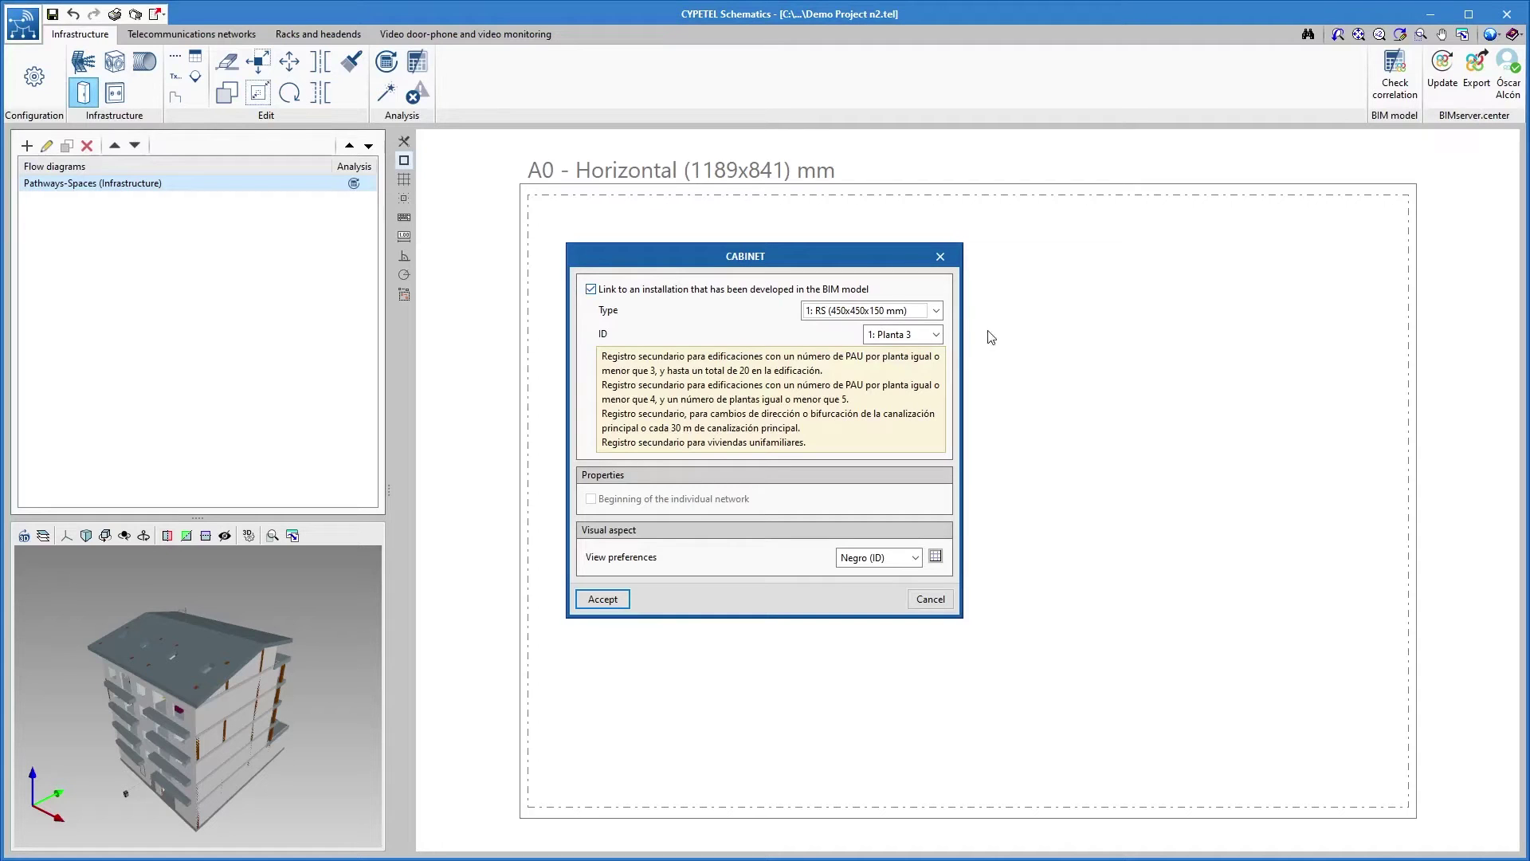
{"action": "left_click", "coordinate": [936, 311]}
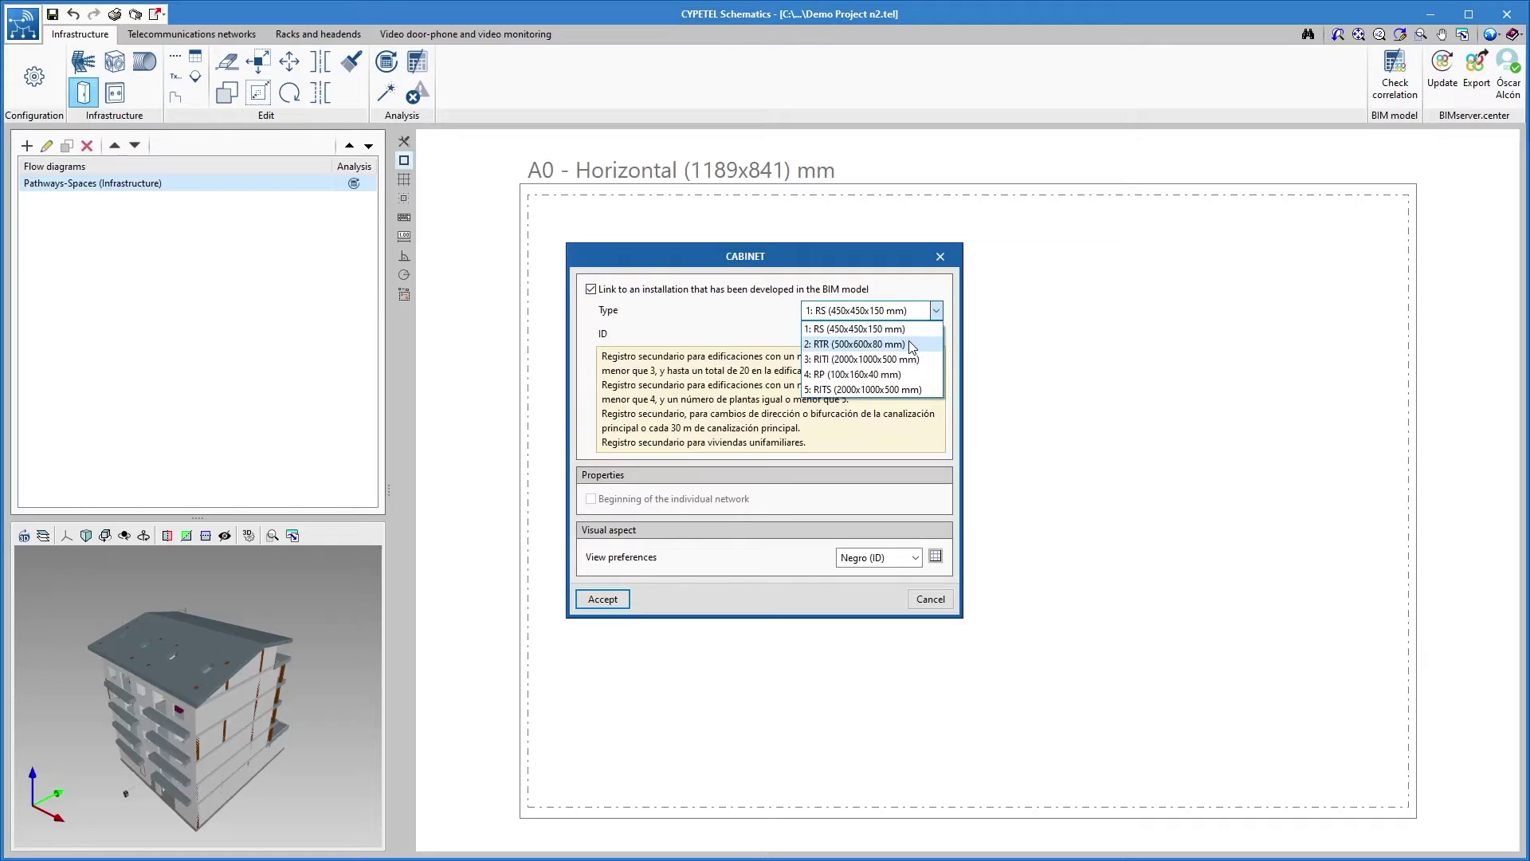
{"action": "left_click", "coordinate": [912, 344]}
{"action": "left_click", "coordinate": [934, 338]}
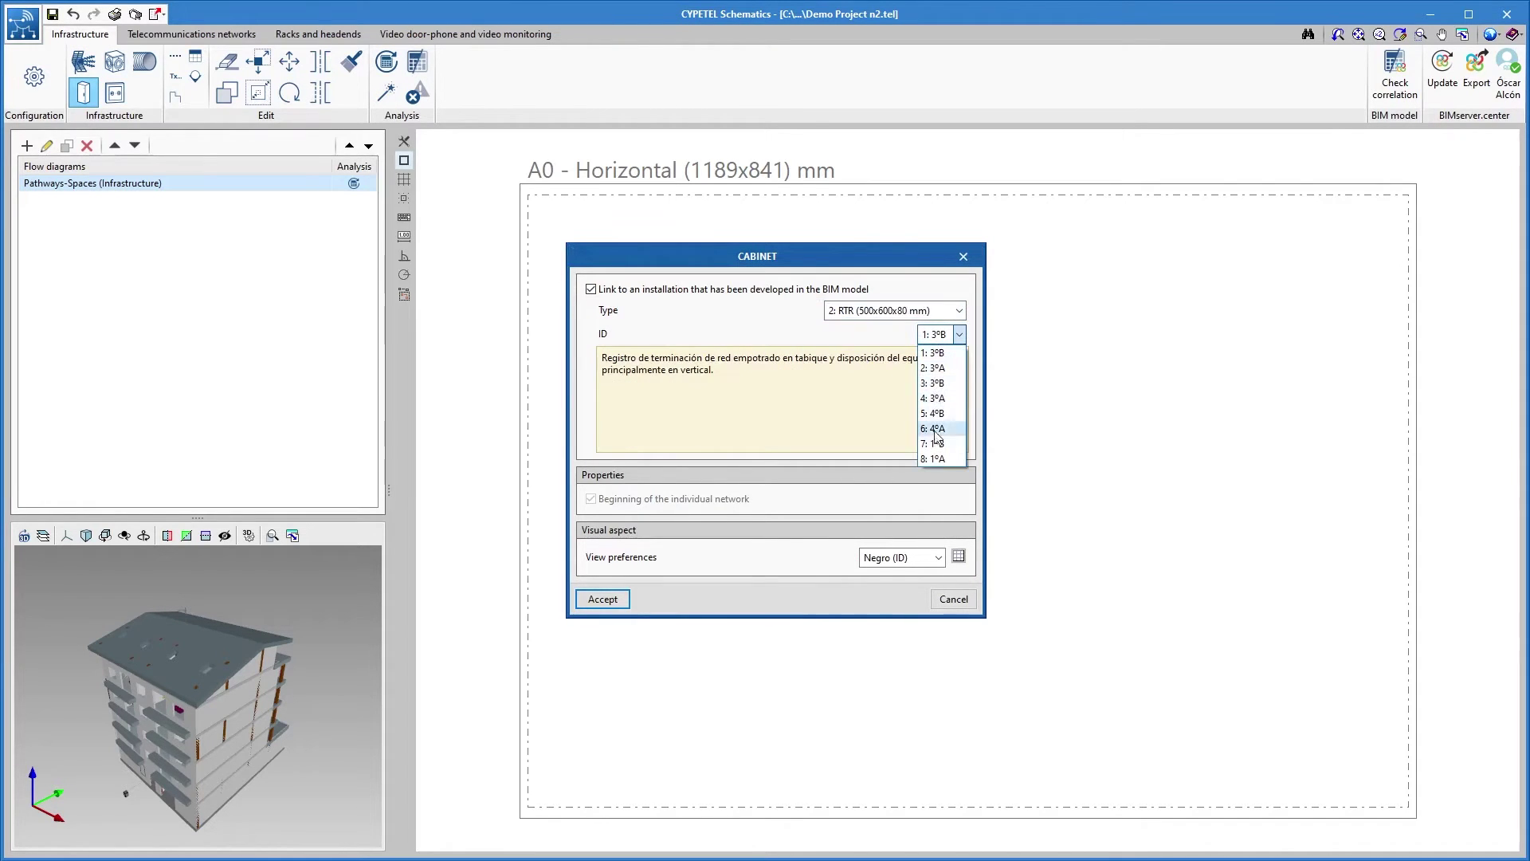
{"action": "left_click", "coordinate": [936, 457]}
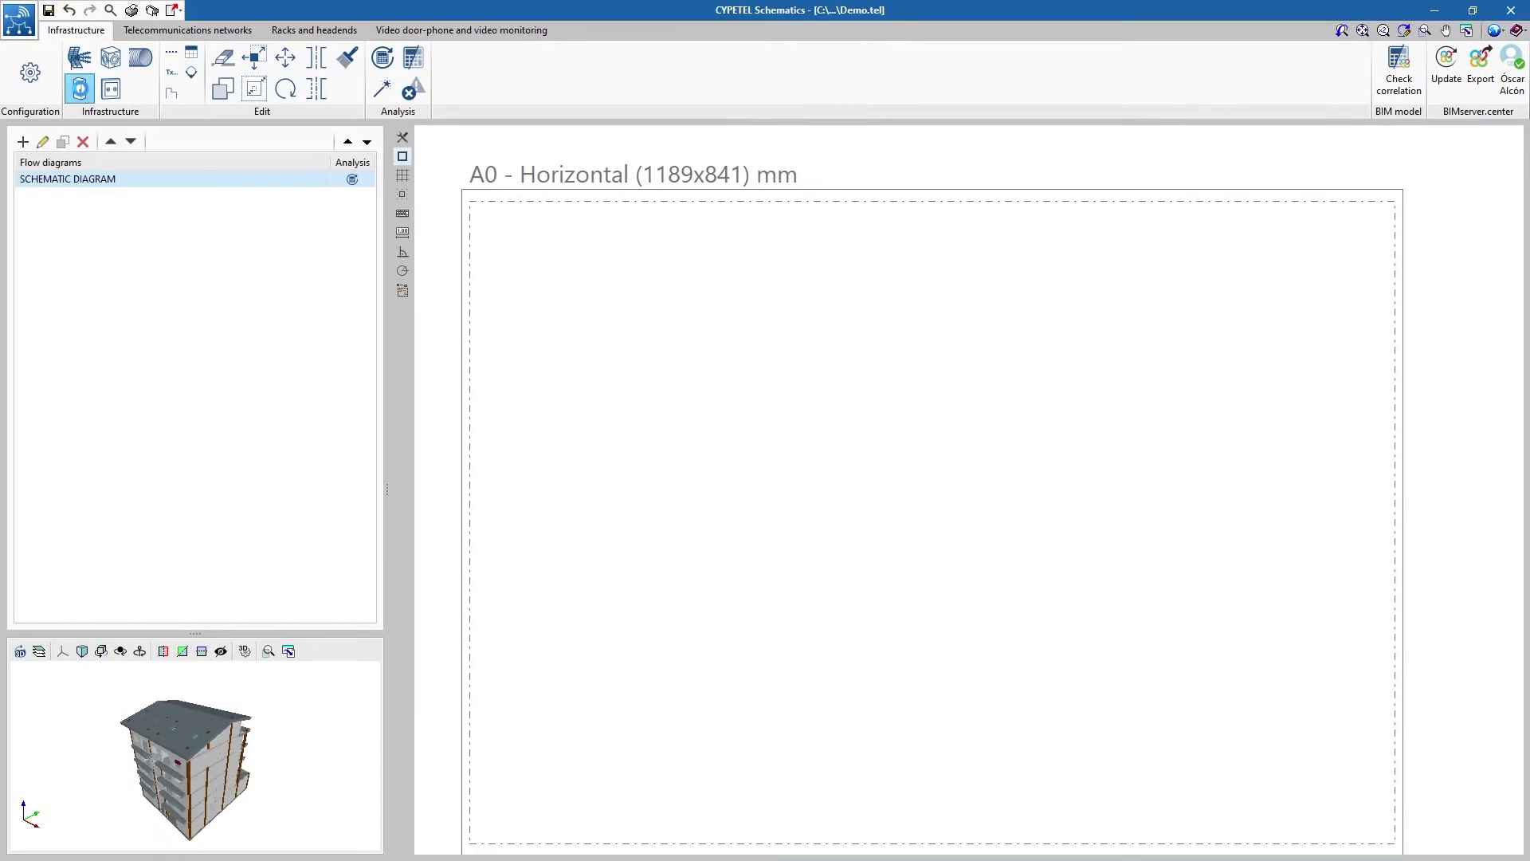
Insert the BIM-linked RTR (500x600x80 mm) cabinet 2ºB, with its conduits and outlets, in the upper part of the schematic diagram.
{"action": "left_click", "coordinate": [857, 356]}
{"action": "left_click", "coordinate": [855, 405]}
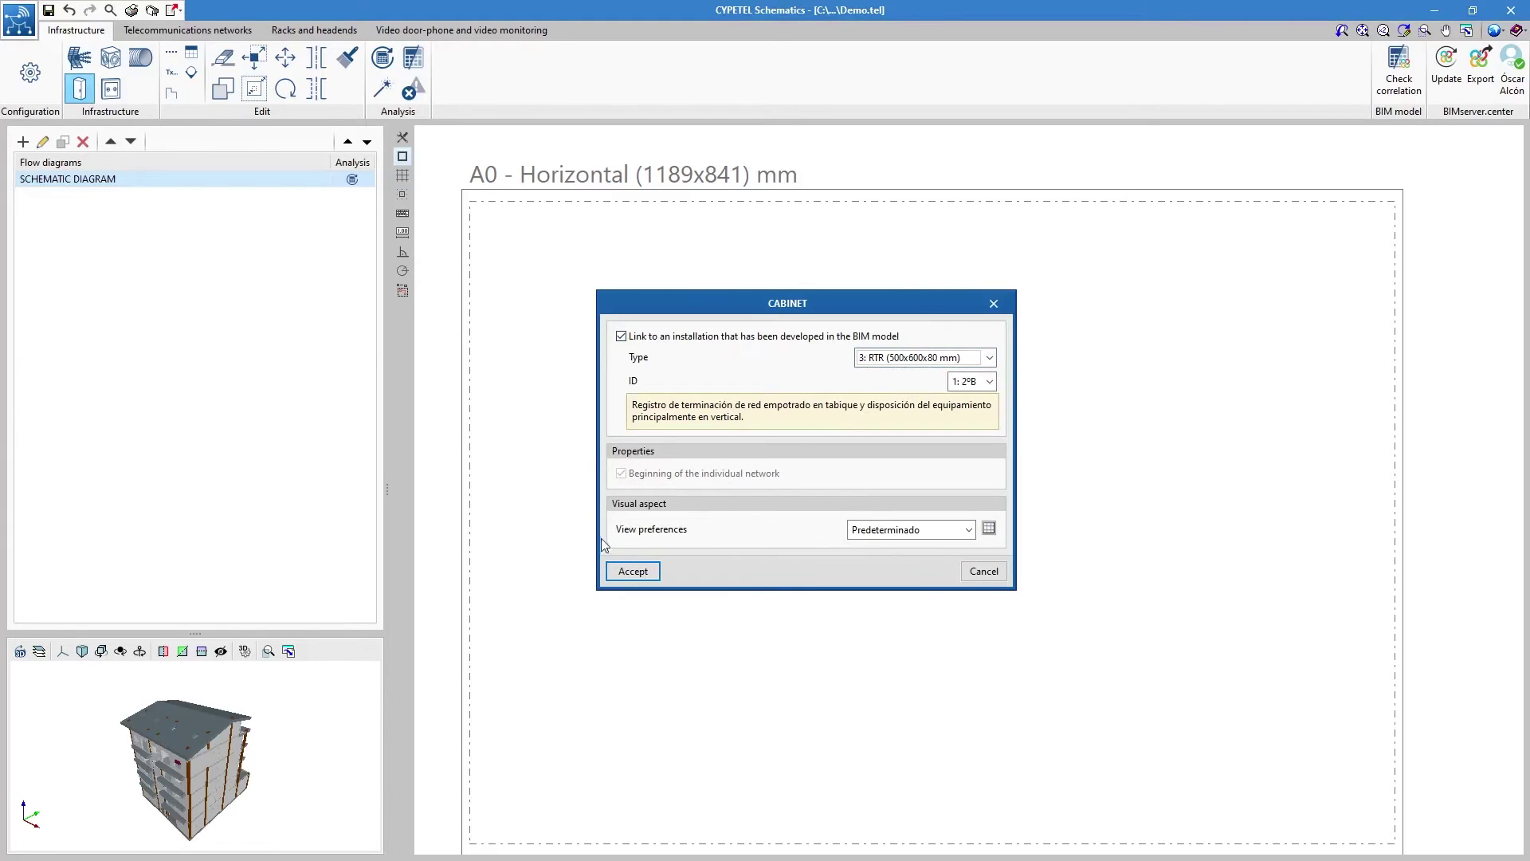
{"action": "left_click", "coordinate": [633, 571]}
{"action": "left_click", "coordinate": [833, 383]}
{"action": "scroll", "coordinate": [878, 321], "scroll_direction": "up", "scroll_amount": 3}
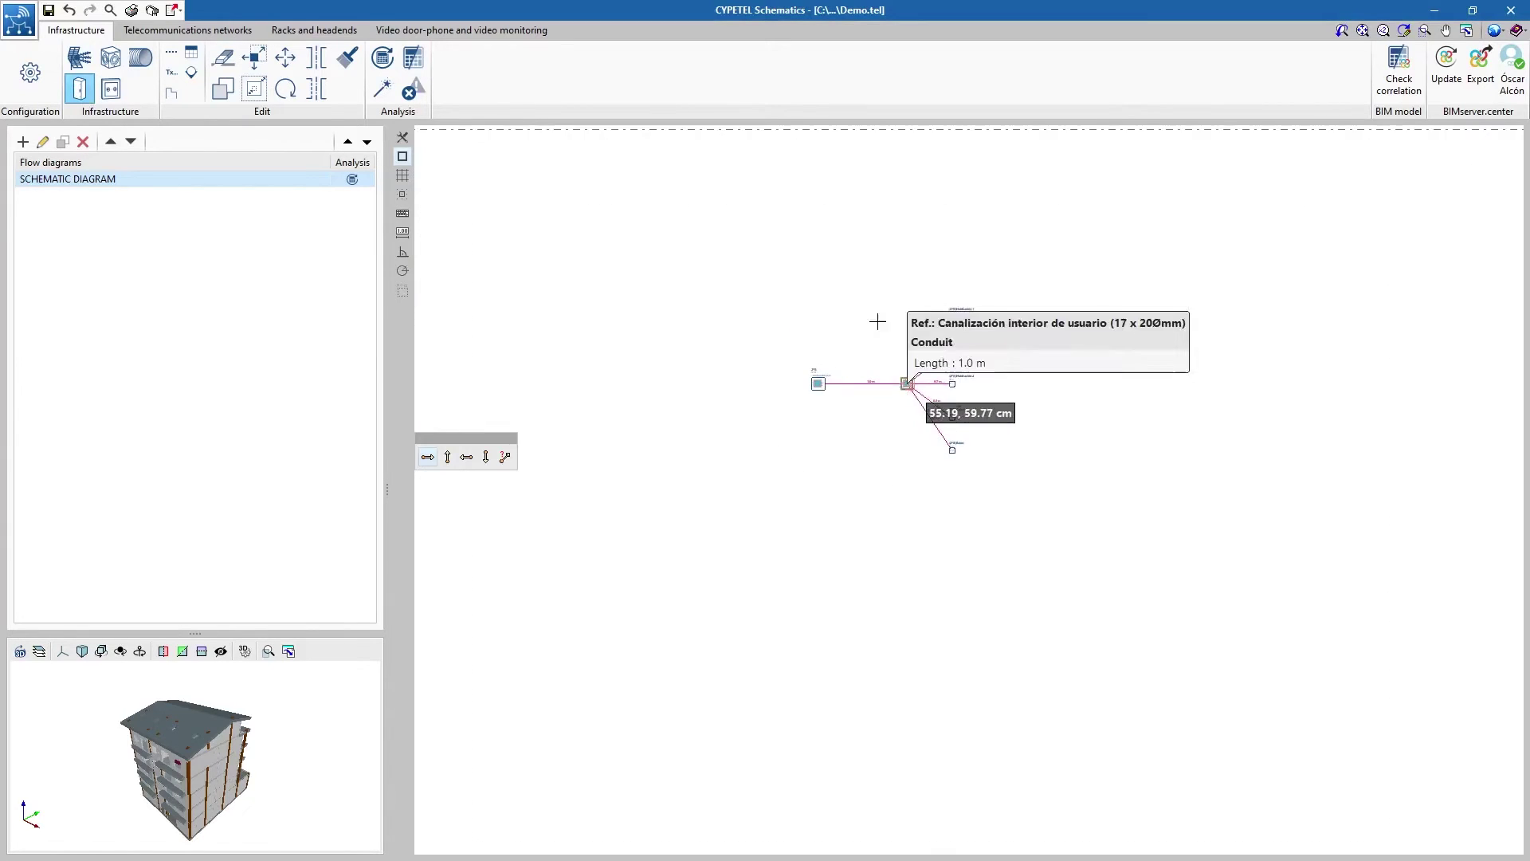
Reverse the horizontal insertion direction and place another RTR cabinet to the left of the 2ºB cabinet, on the same level.
{"action": "scroll", "coordinate": [877, 321], "scroll_direction": "up", "scroll_amount": 2}
{"action": "left_click", "coordinate": [466, 457]}
{"action": "middle_click_drag", "start_coordinate": [820, 431], "coordinate": [957, 421]}
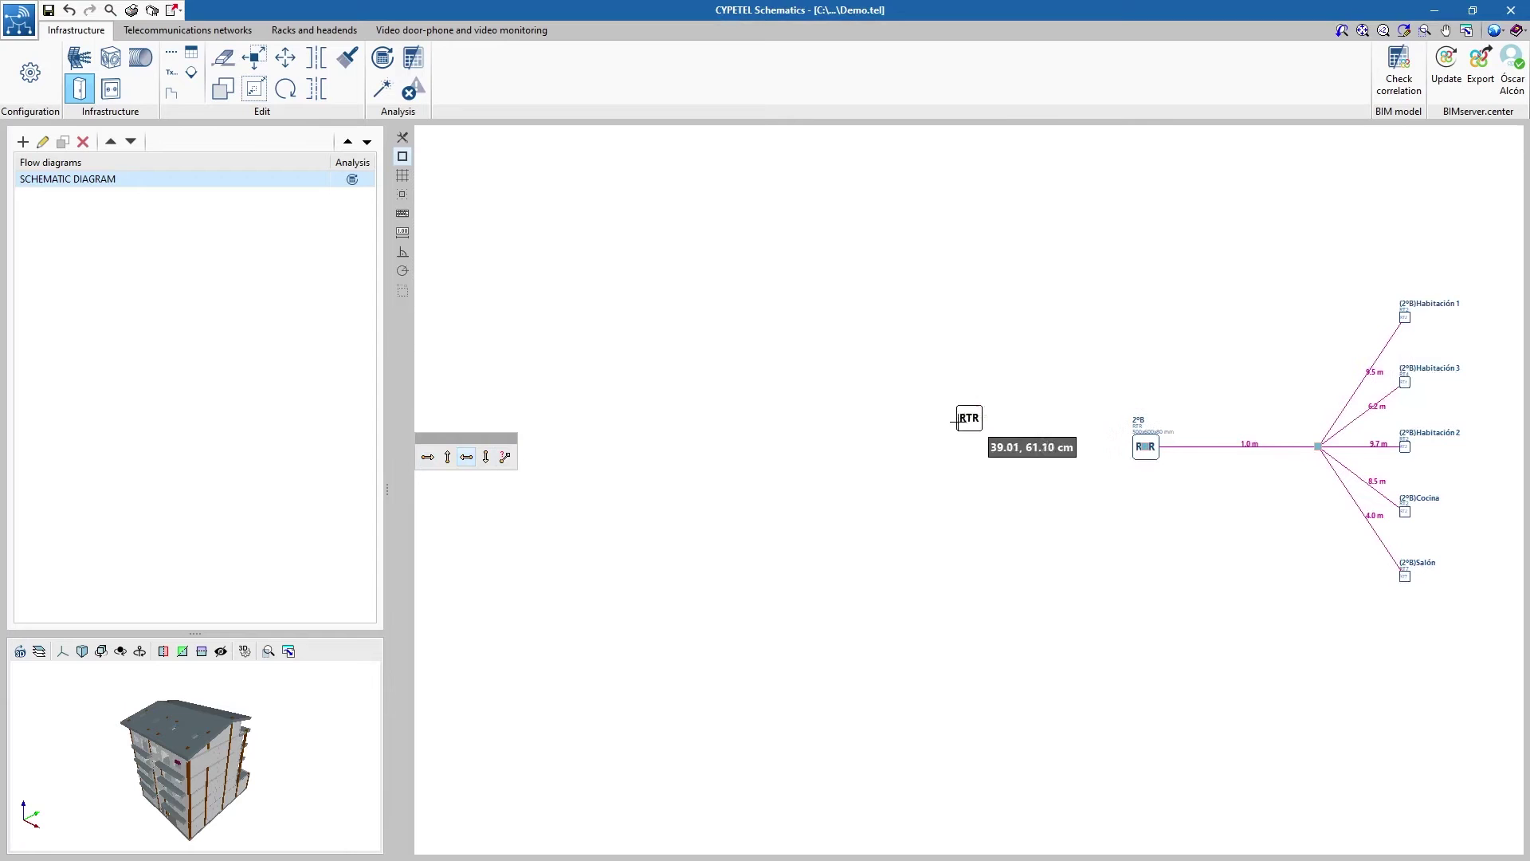
{"action": "left_click", "coordinate": [852, 447]}
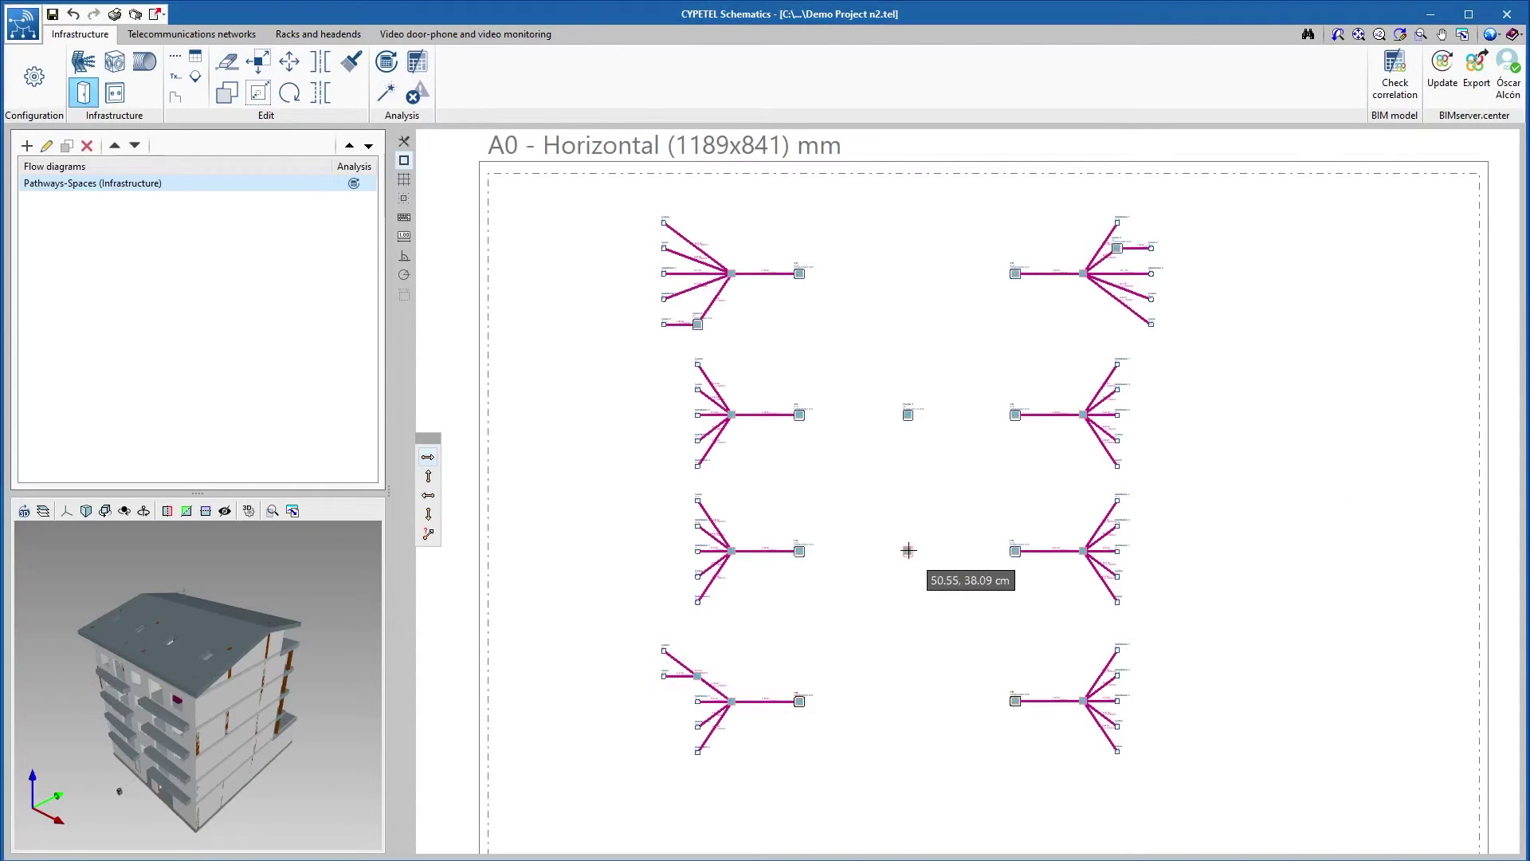
Place a central cabinet on the third row and join it to the one above with a Canalización principal (5 x 50Ømm) conduit in the Canalización principal view.
{"action": "left_click", "coordinate": [904, 546]}
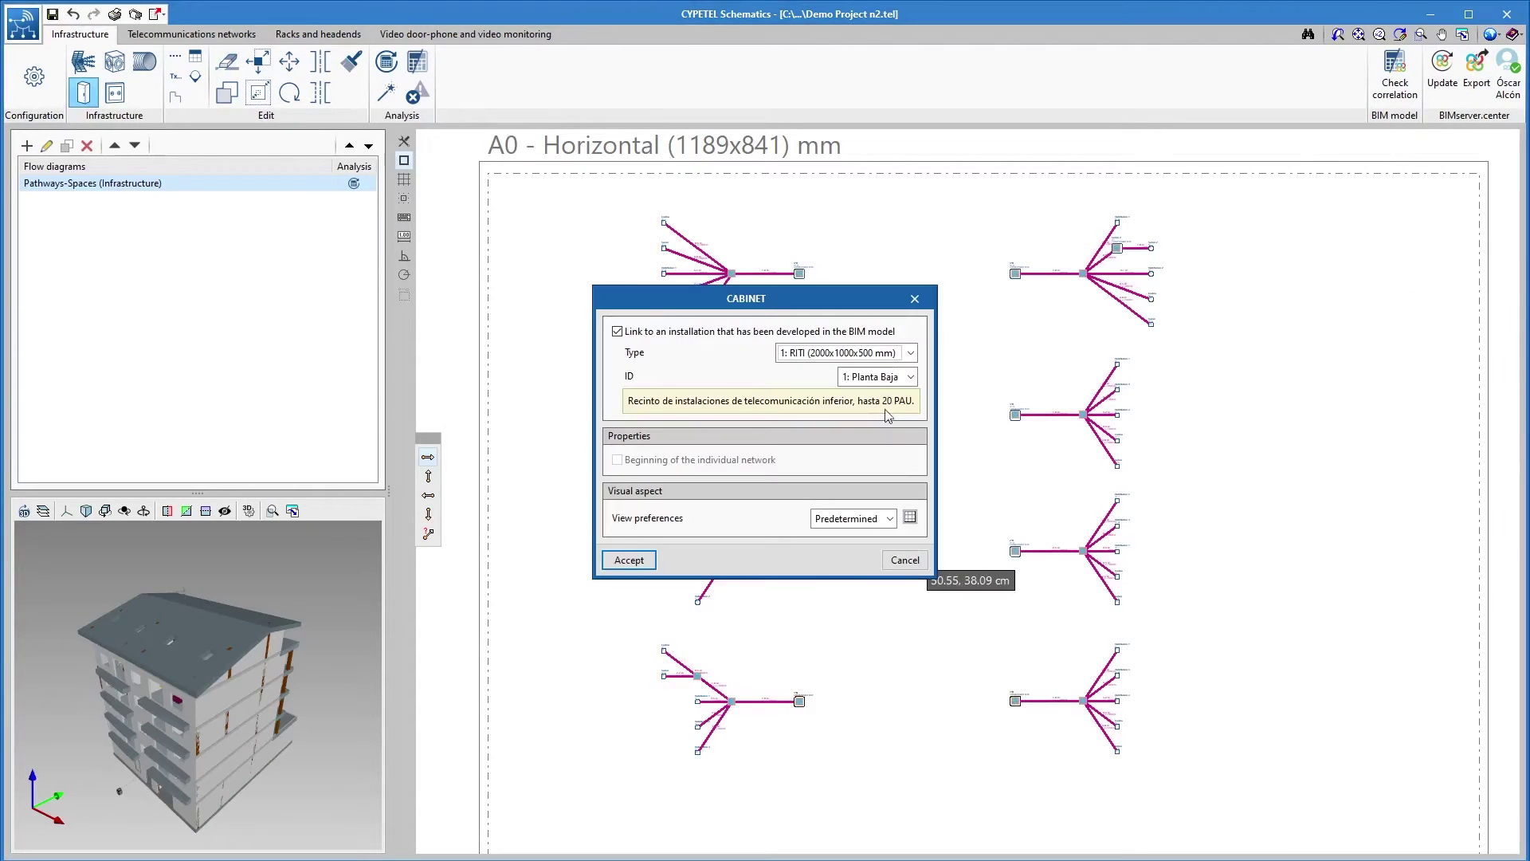
{"action": "left_click", "coordinate": [916, 298]}
{"action": "left_click", "coordinate": [145, 61]}
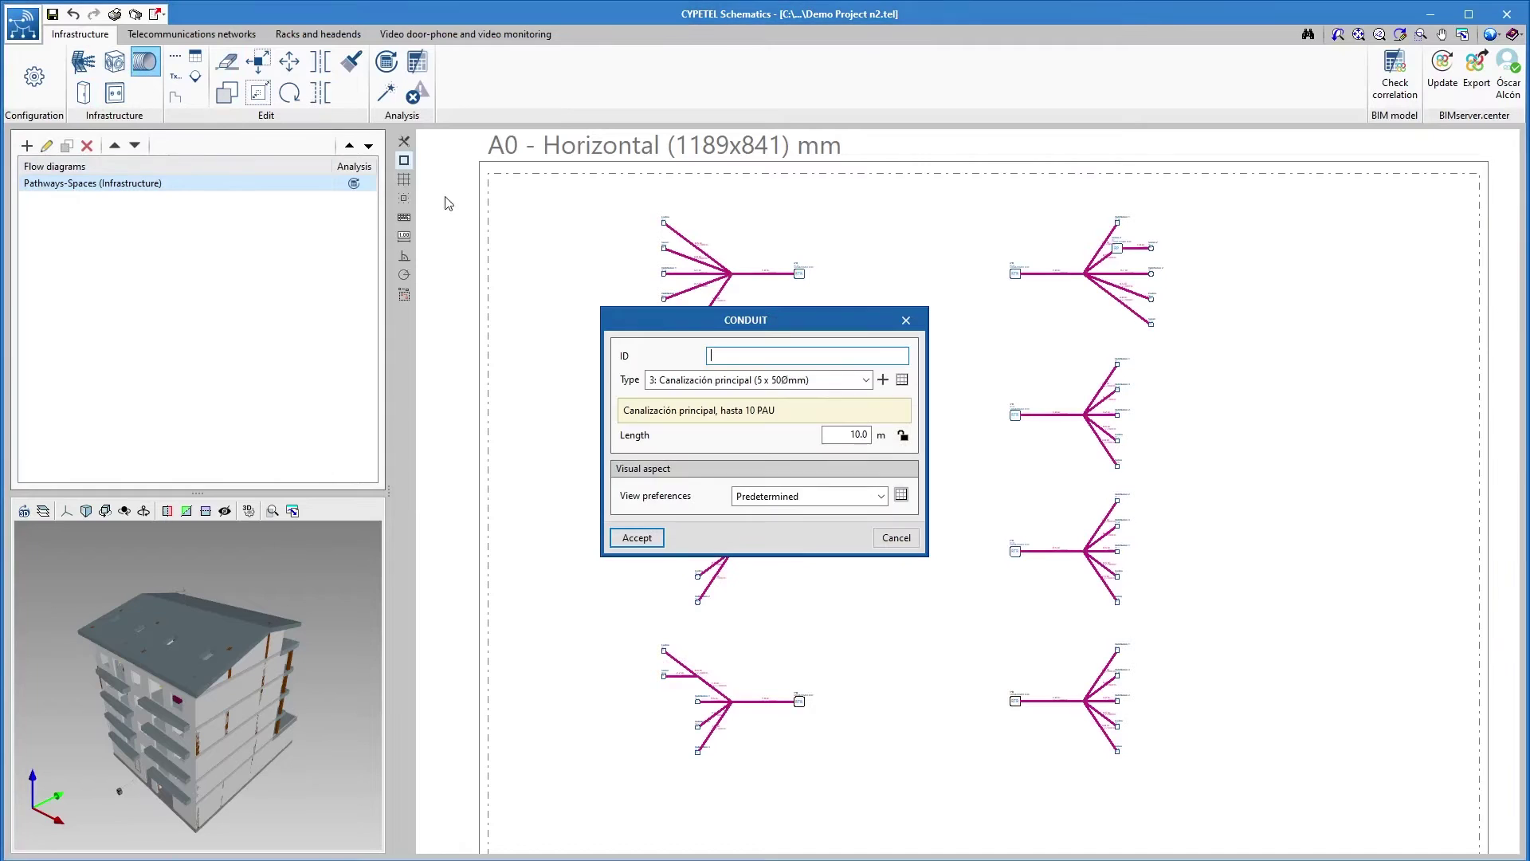
{"action": "left_click", "coordinate": [880, 494]}
{"action": "left_click", "coordinate": [847, 556]}
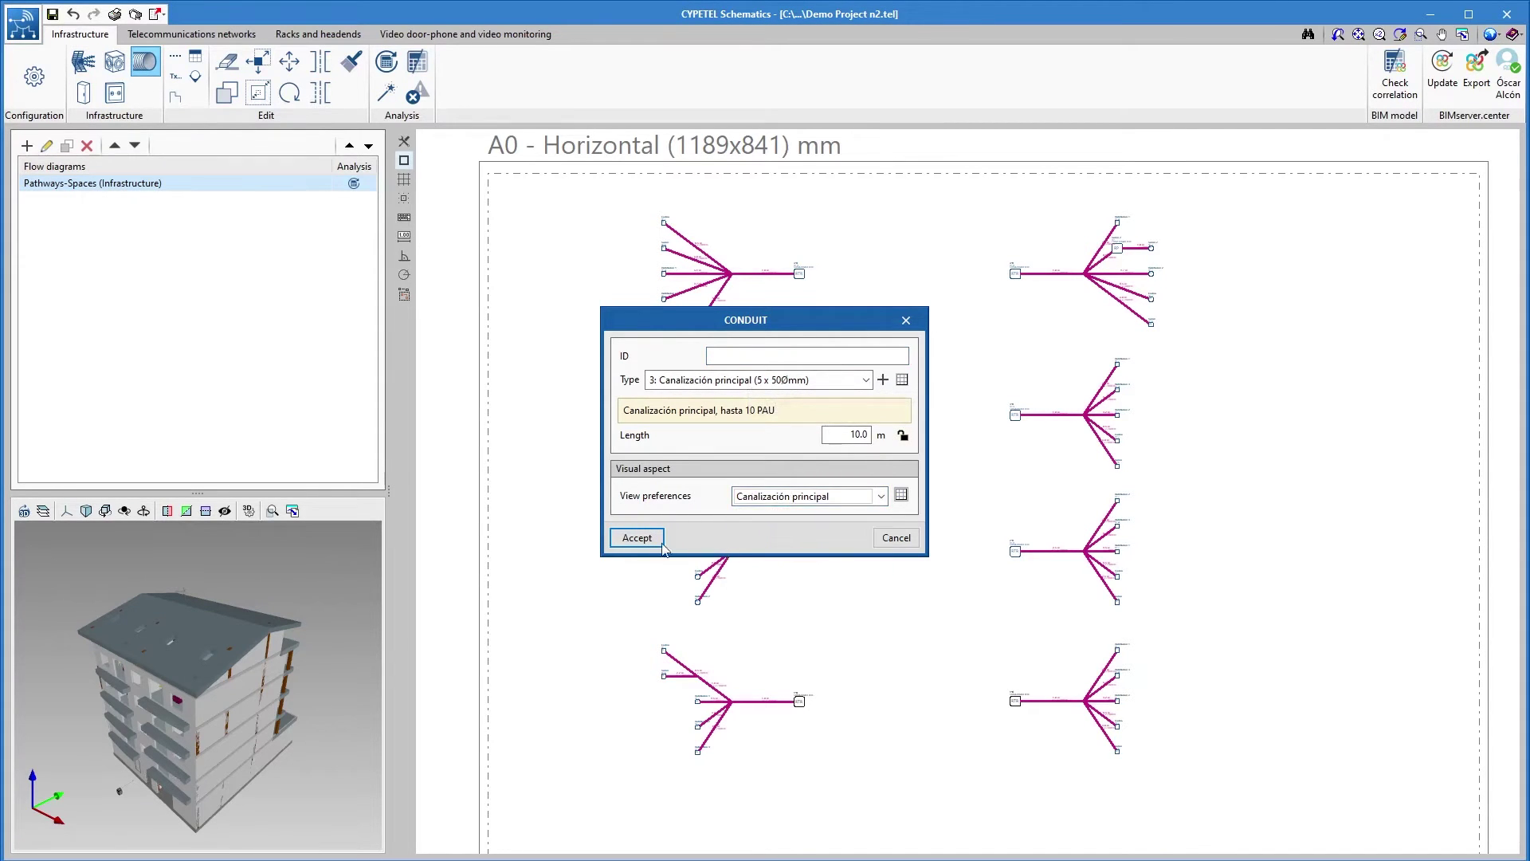
{"action": "left_click", "coordinate": [637, 537]}
{"action": "left_click", "coordinate": [908, 551]}
{"action": "left_click", "coordinate": [908, 414]}
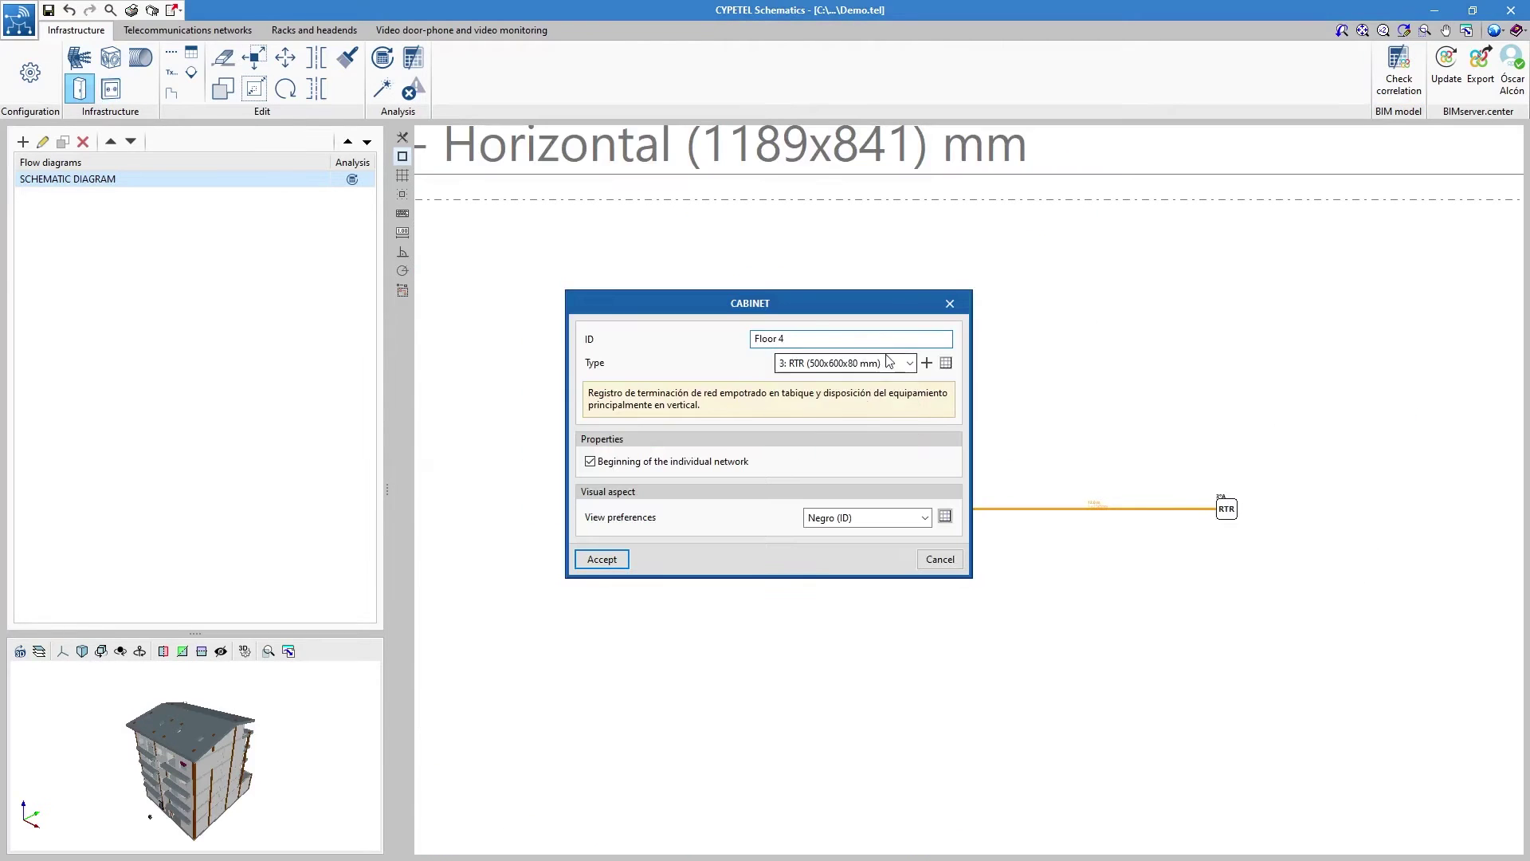
Define the Floor 4 cabinet as type RITS (2000x1000x500 mm), not marked as the beginning of the individual network.
{"action": "left_click", "coordinate": [845, 363]}
{"action": "left_click", "coordinate": [852, 441]}
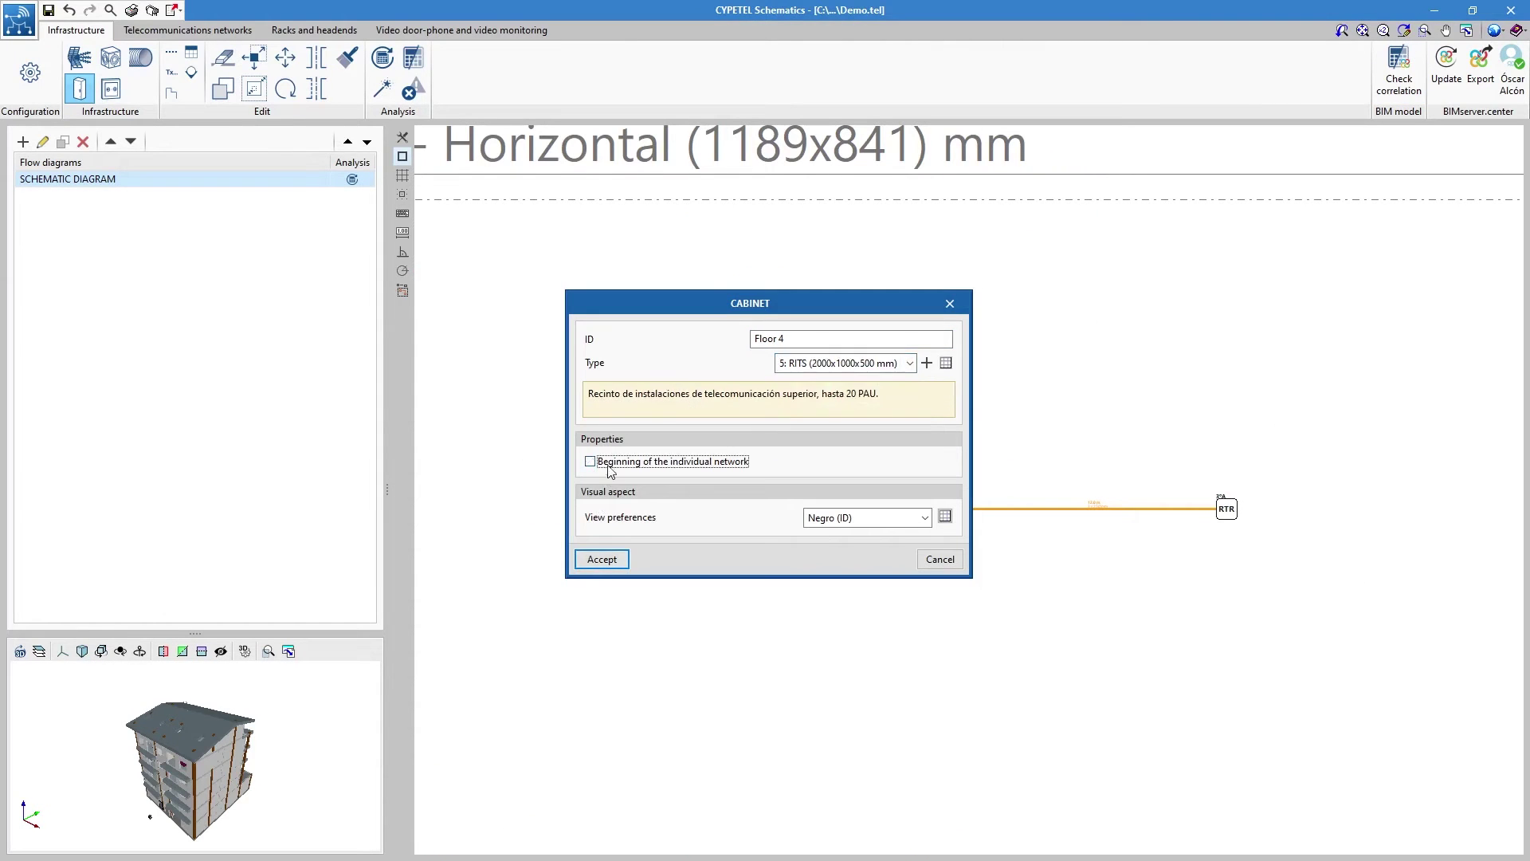
{"action": "left_click", "coordinate": [602, 559]}
Define an RTR cabinet with the ID 4ºA and place it left of the Floor 4 RITS cabinet, aligned with it.
{"action": "left_click", "coordinate": [733, 361]}
{"action": "type", "text": "4ºA"}
{"action": "left_click", "coordinate": [829, 368]}
{"action": "left_click", "coordinate": [797, 434]}
{"action": "left_click", "coordinate": [637, 553]}
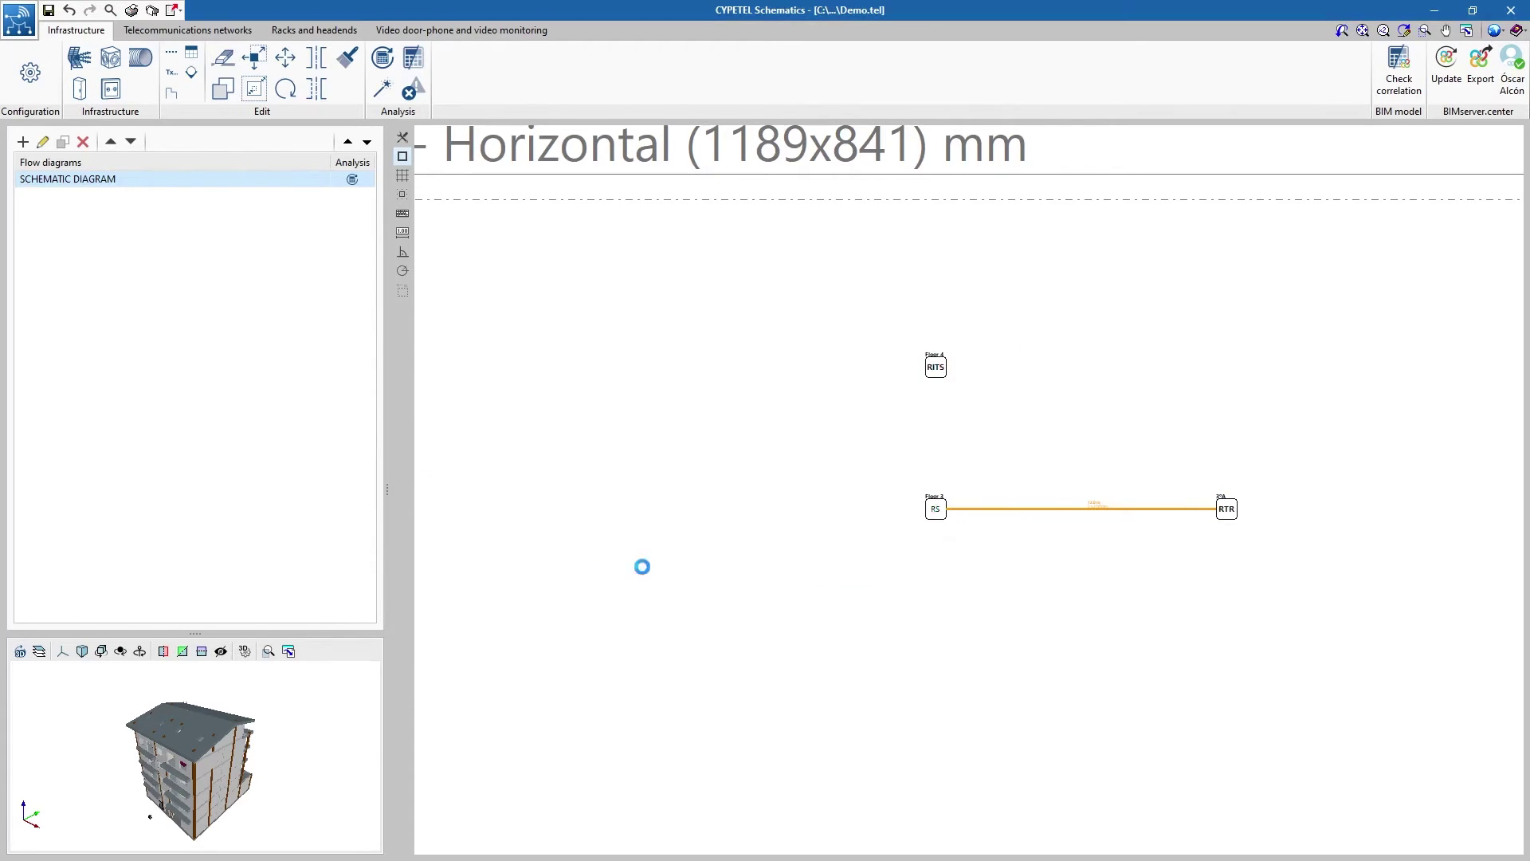
{"action": "left_click", "coordinate": [658, 366]}
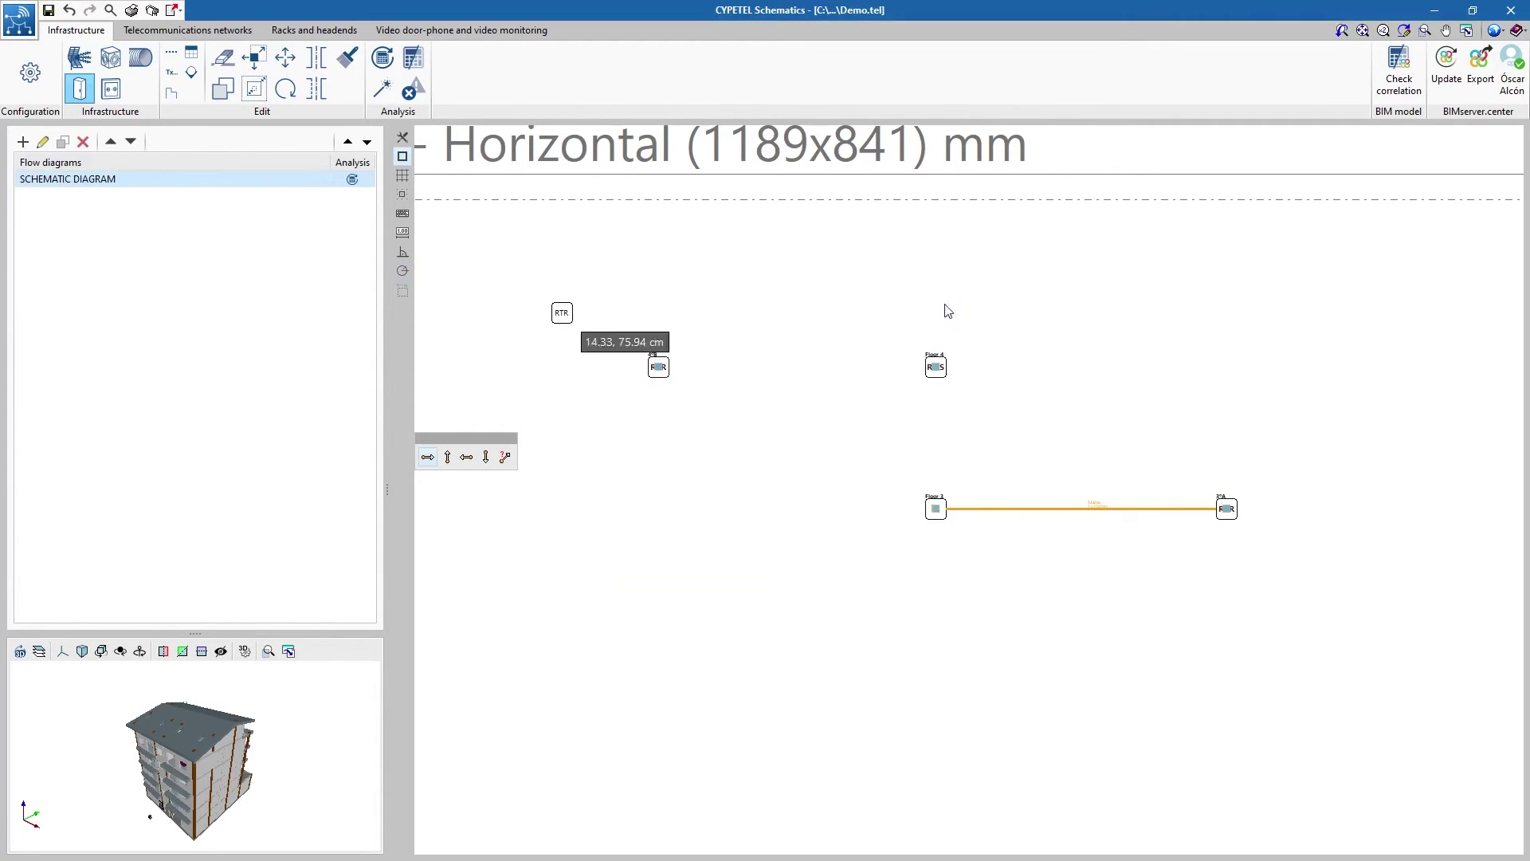
{"action": "left_click", "coordinate": [936, 365]}
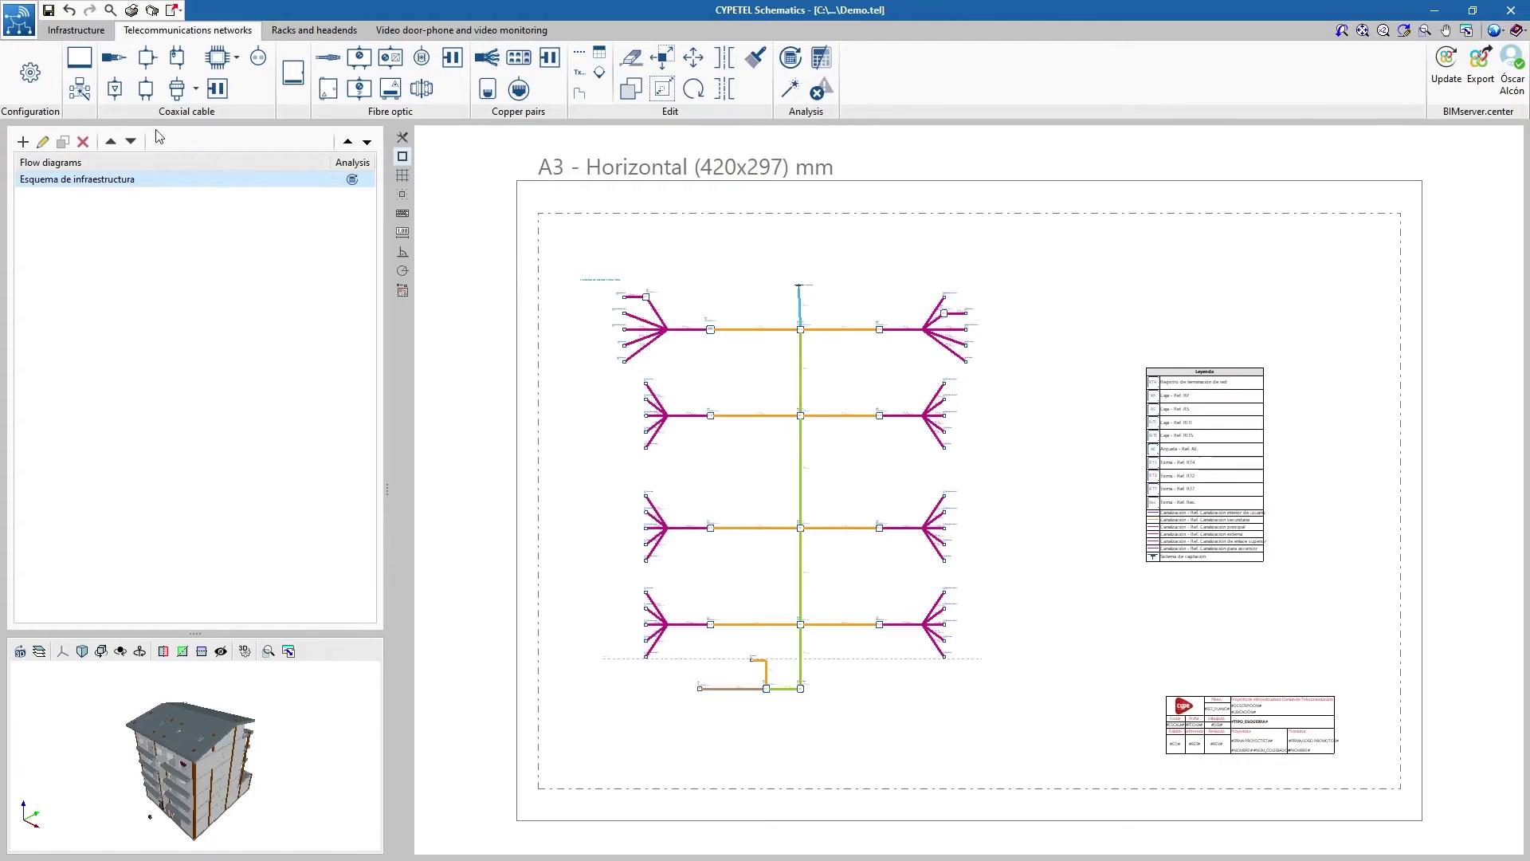
Start a Network start element and examine its coaxial cable, fibre optic and copper pairs options, including Data and Terminal boards.
{"action": "left_click", "coordinate": [83, 63]}
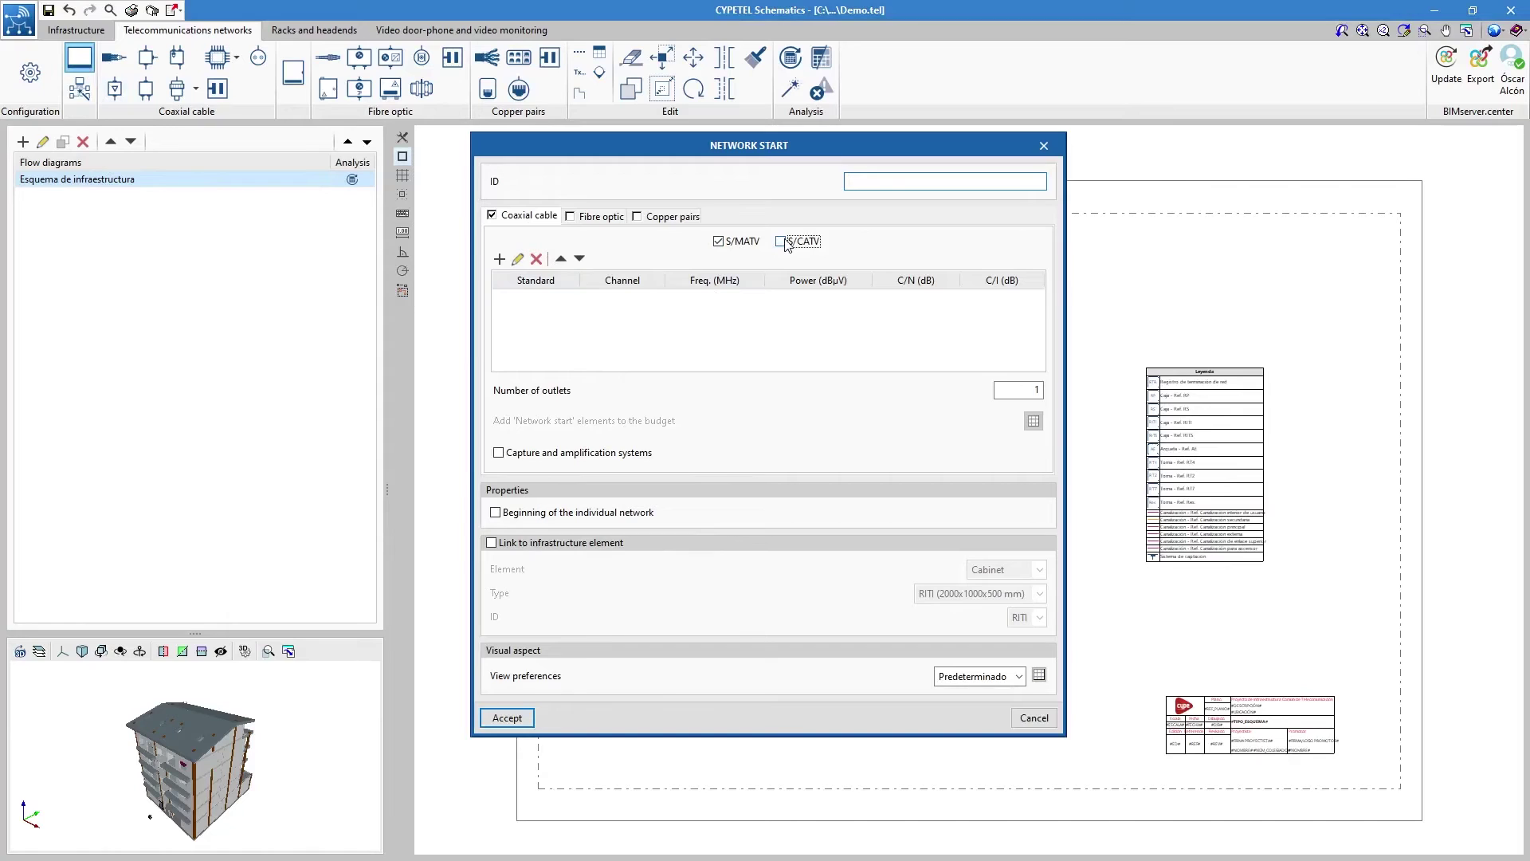
{"action": "left_click", "coordinate": [581, 225]}
{"action": "left_click", "coordinate": [570, 216]}
{"action": "left_click", "coordinate": [741, 243]}
{"action": "left_click", "coordinate": [797, 243]}
{"action": "left_click", "coordinate": [676, 218]}
{"action": "left_click", "coordinate": [637, 215]}
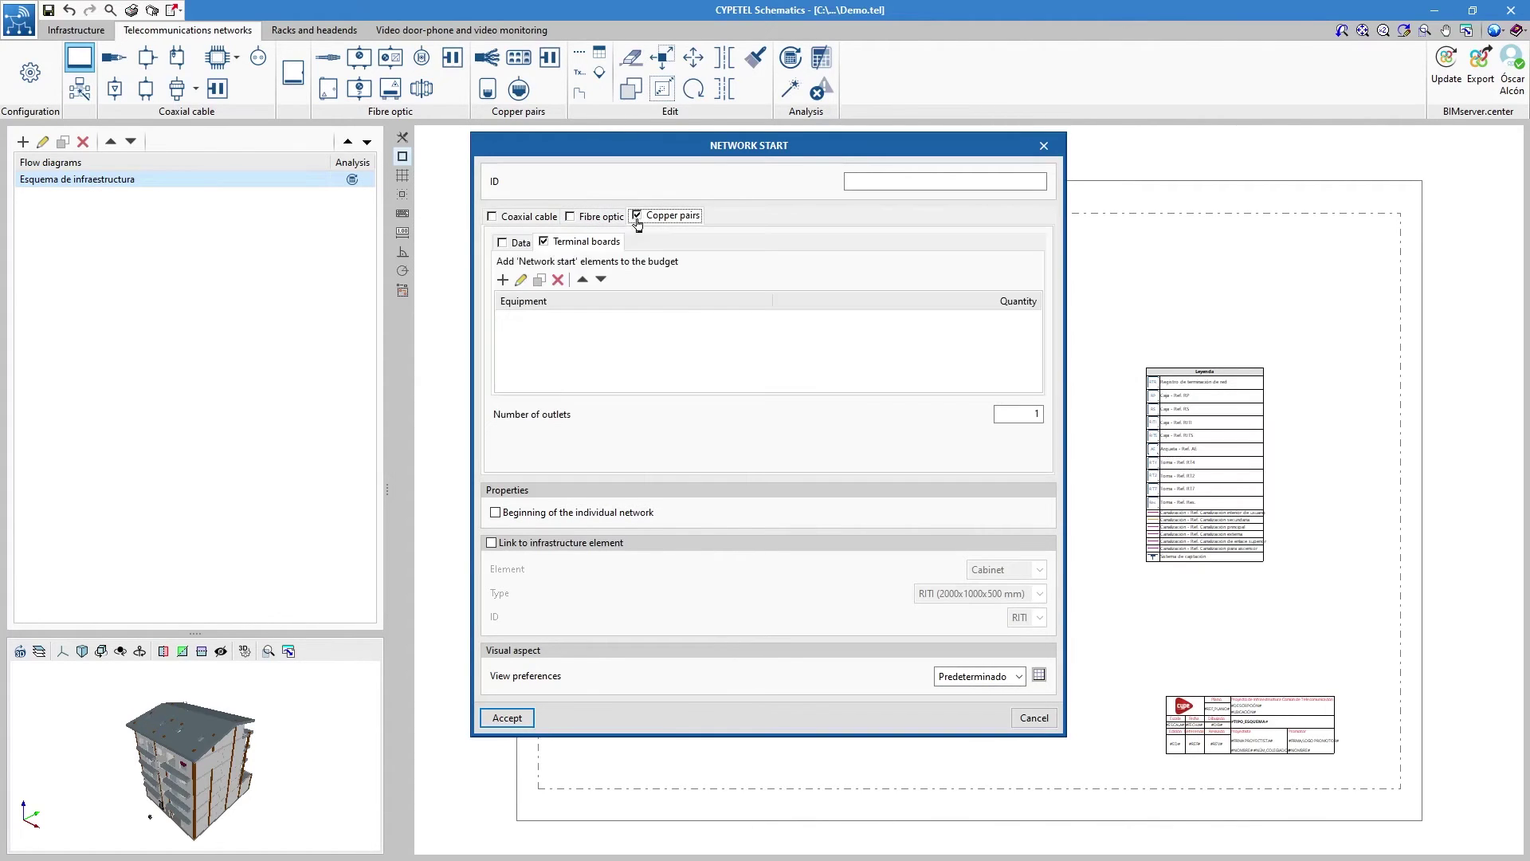
{"action": "left_click", "coordinate": [521, 248]}
{"action": "left_click", "coordinate": [566, 247]}
{"action": "left_click", "coordinate": [536, 224]}
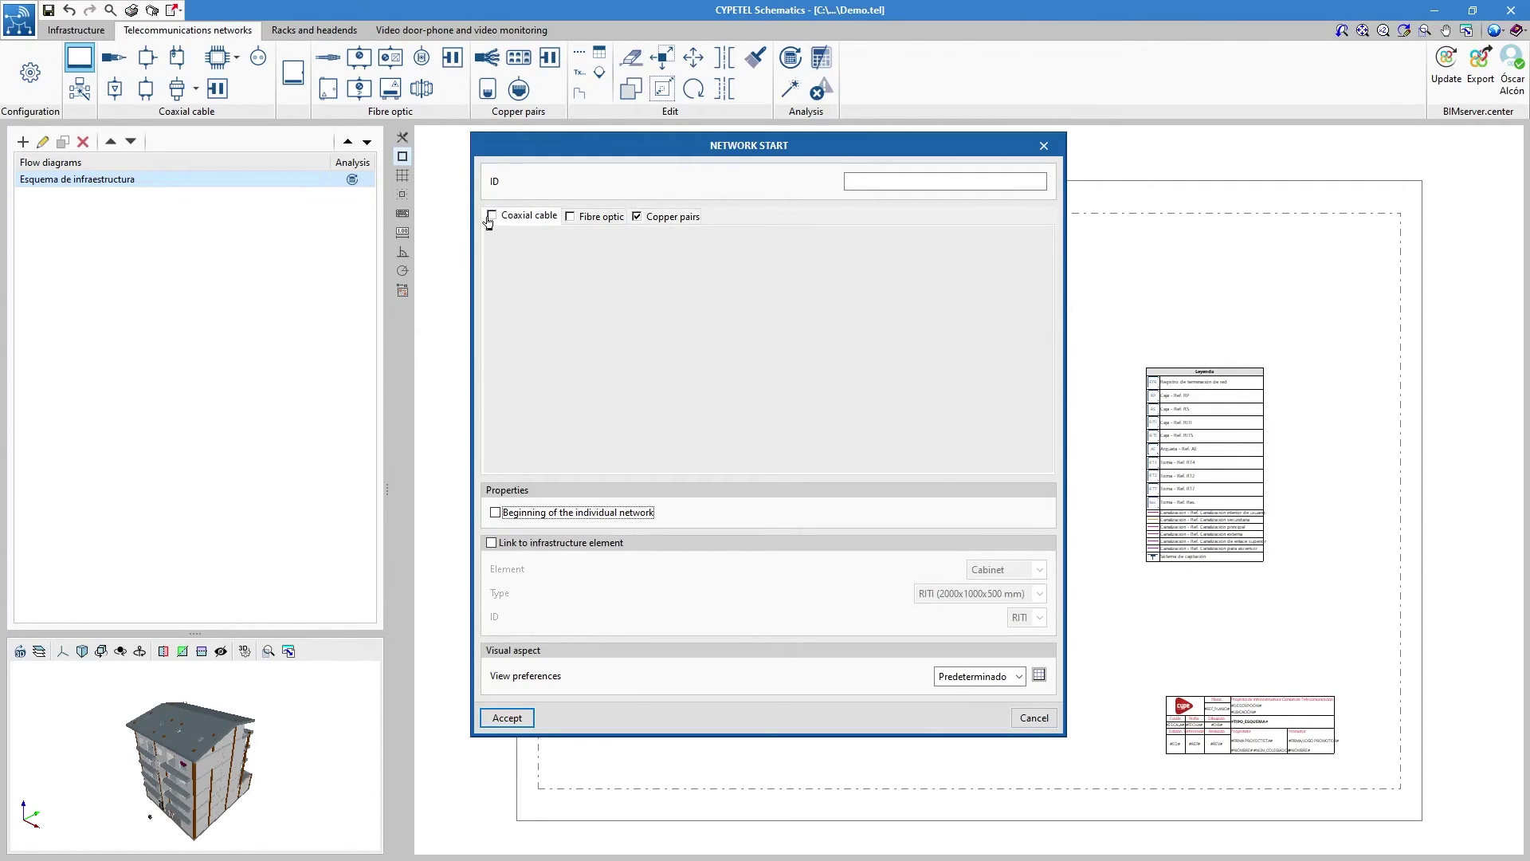
Enable coaxial cable as the only network type of the network start.
{"action": "left_click", "coordinate": [492, 218]}
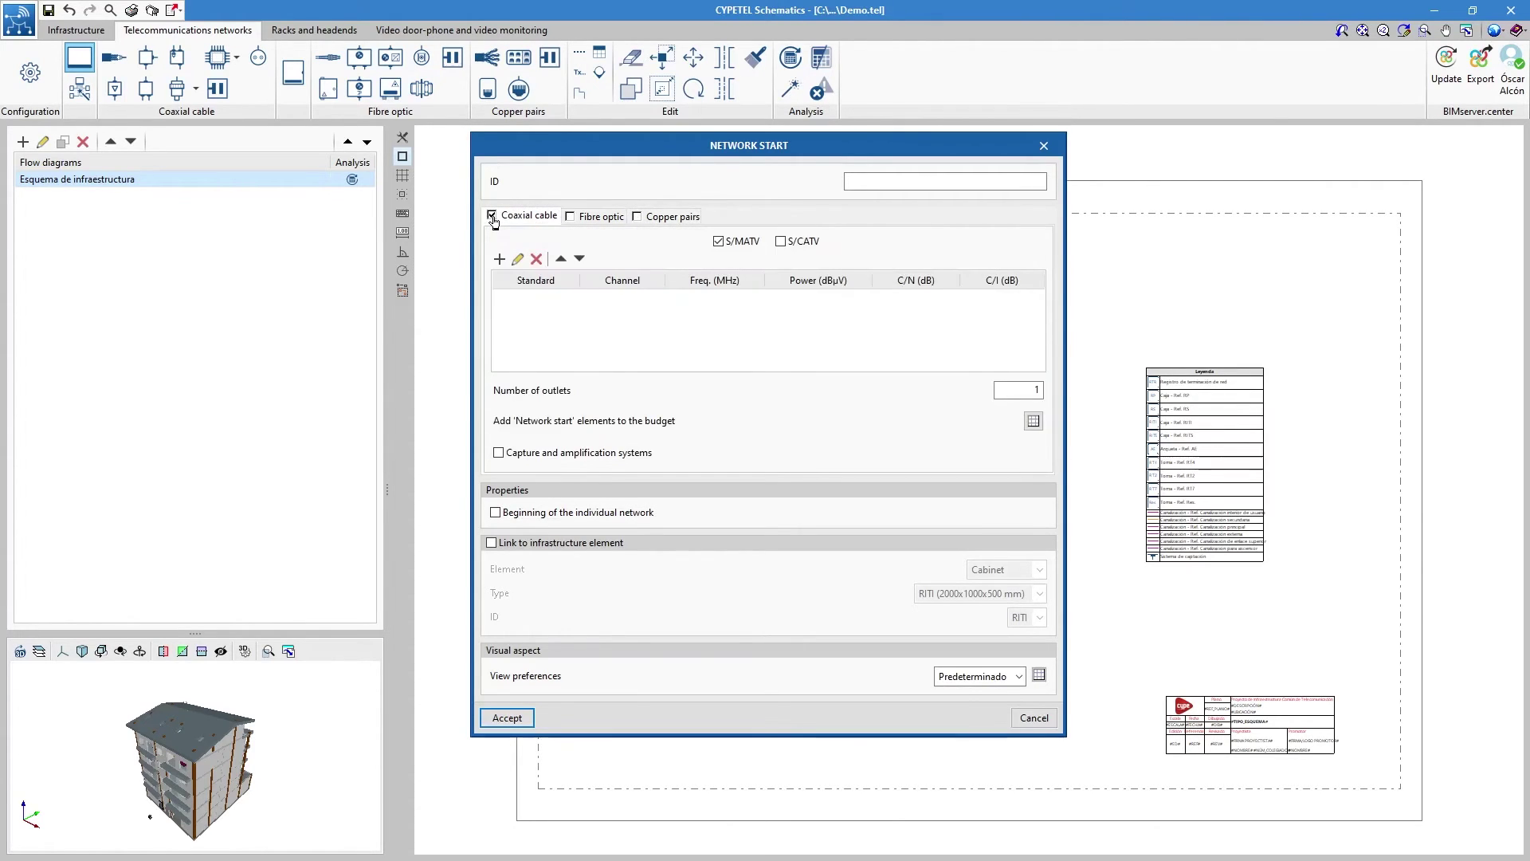
{"action": "left_click", "coordinate": [493, 218]}
{"action": "left_click", "coordinate": [493, 216]}
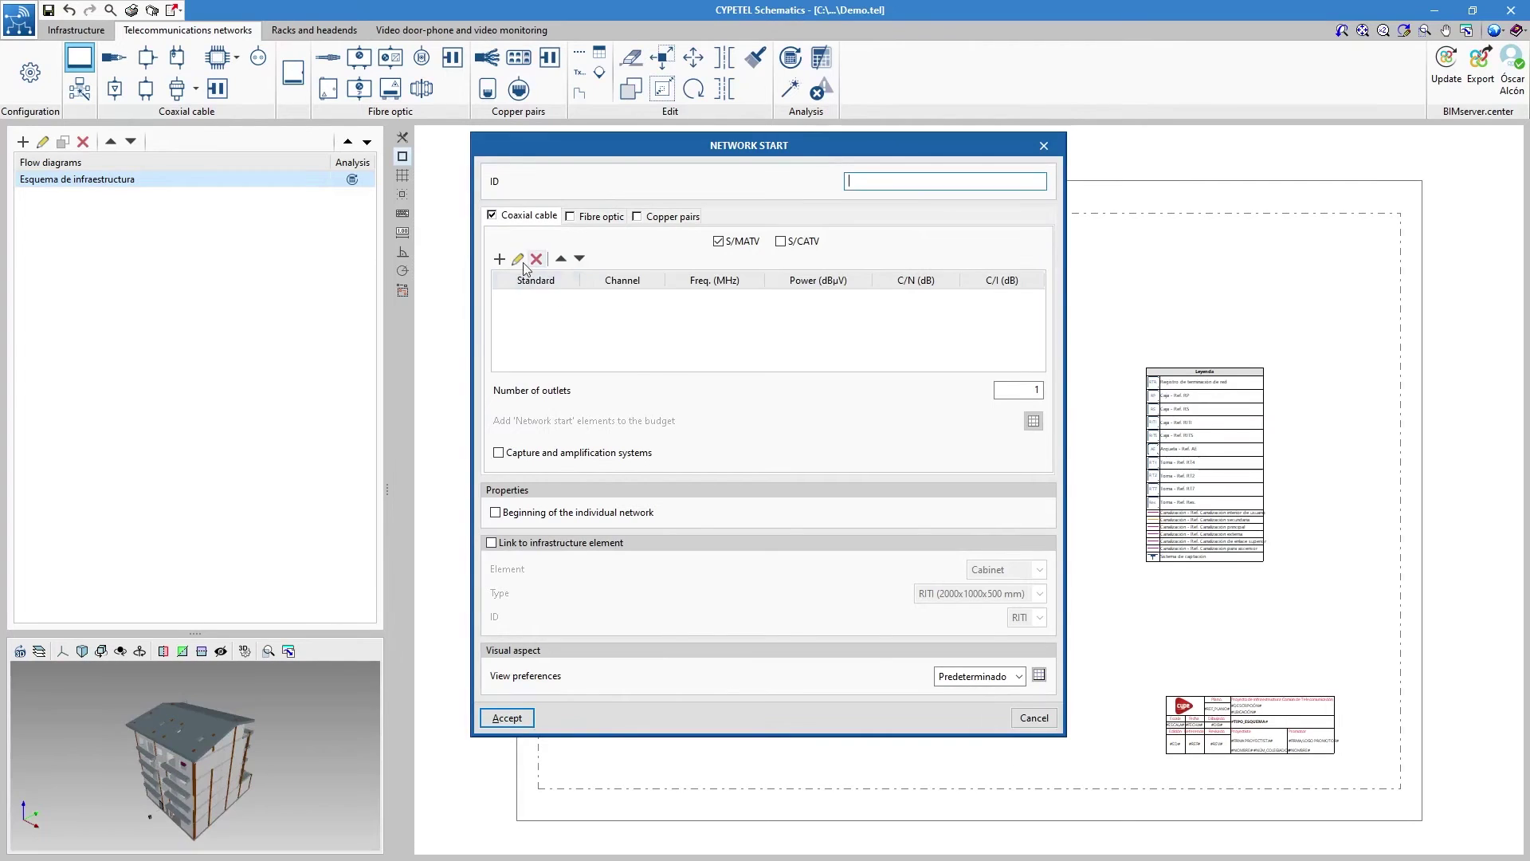
Add the DVB-T UHF channels C21, C26 and C28 to the network start's coaxial channel list.
{"action": "left_click", "coordinate": [499, 258]}
{"action": "left_click", "coordinate": [662, 531]}
{"action": "left_click", "coordinate": [499, 258]}
{"action": "left_click", "coordinate": [883, 399]}
{"action": "left_click", "coordinate": [821, 494]}
{"action": "left_click", "coordinate": [682, 529]}
{"action": "left_click", "coordinate": [499, 258]}
{"action": "left_click", "coordinate": [884, 399]}
{"action": "left_click", "coordinate": [806, 524]}
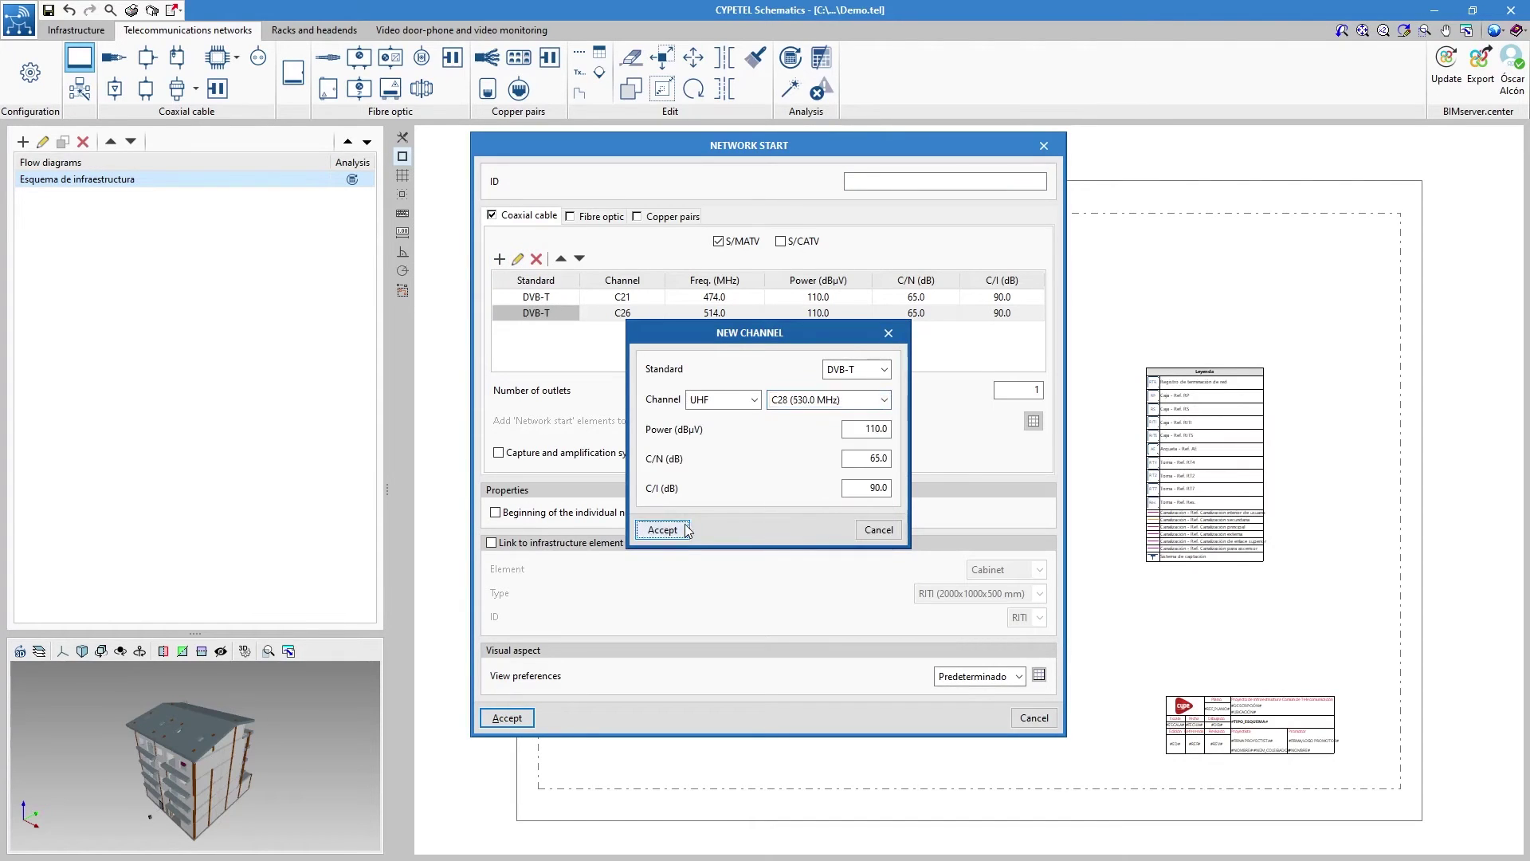
{"action": "left_click", "coordinate": [663, 529]}
Switch the coaxial network to S/CATV and add CC_RGP_12 equipment to its budget elements.
{"action": "left_click", "coordinate": [781, 242]}
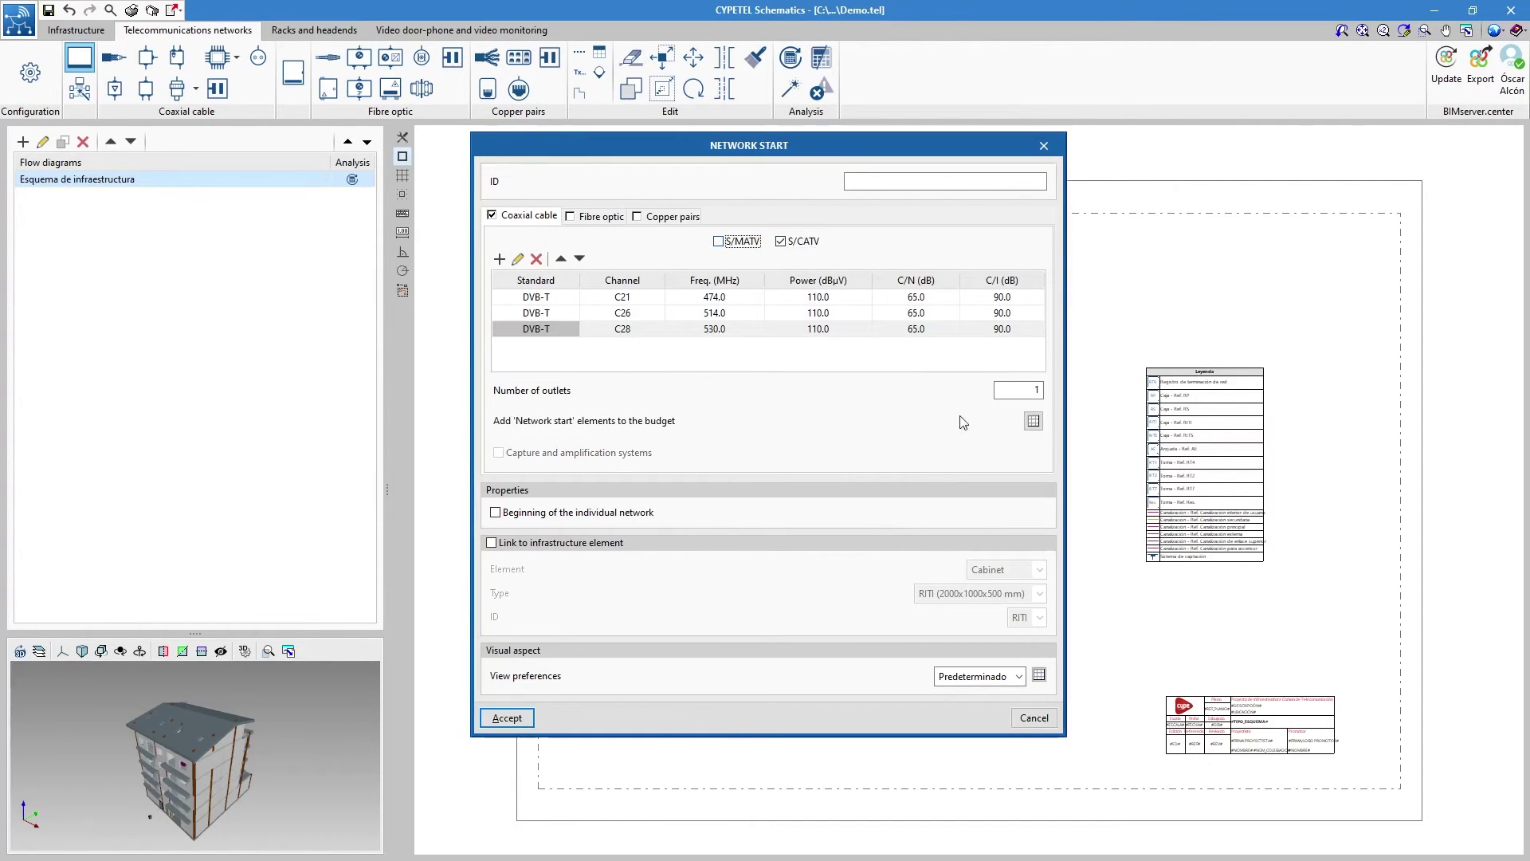
{"action": "left_click", "coordinate": [1034, 421]}
{"action": "left_click", "coordinate": [642, 376]}
{"action": "left_click", "coordinate": [901, 386]}
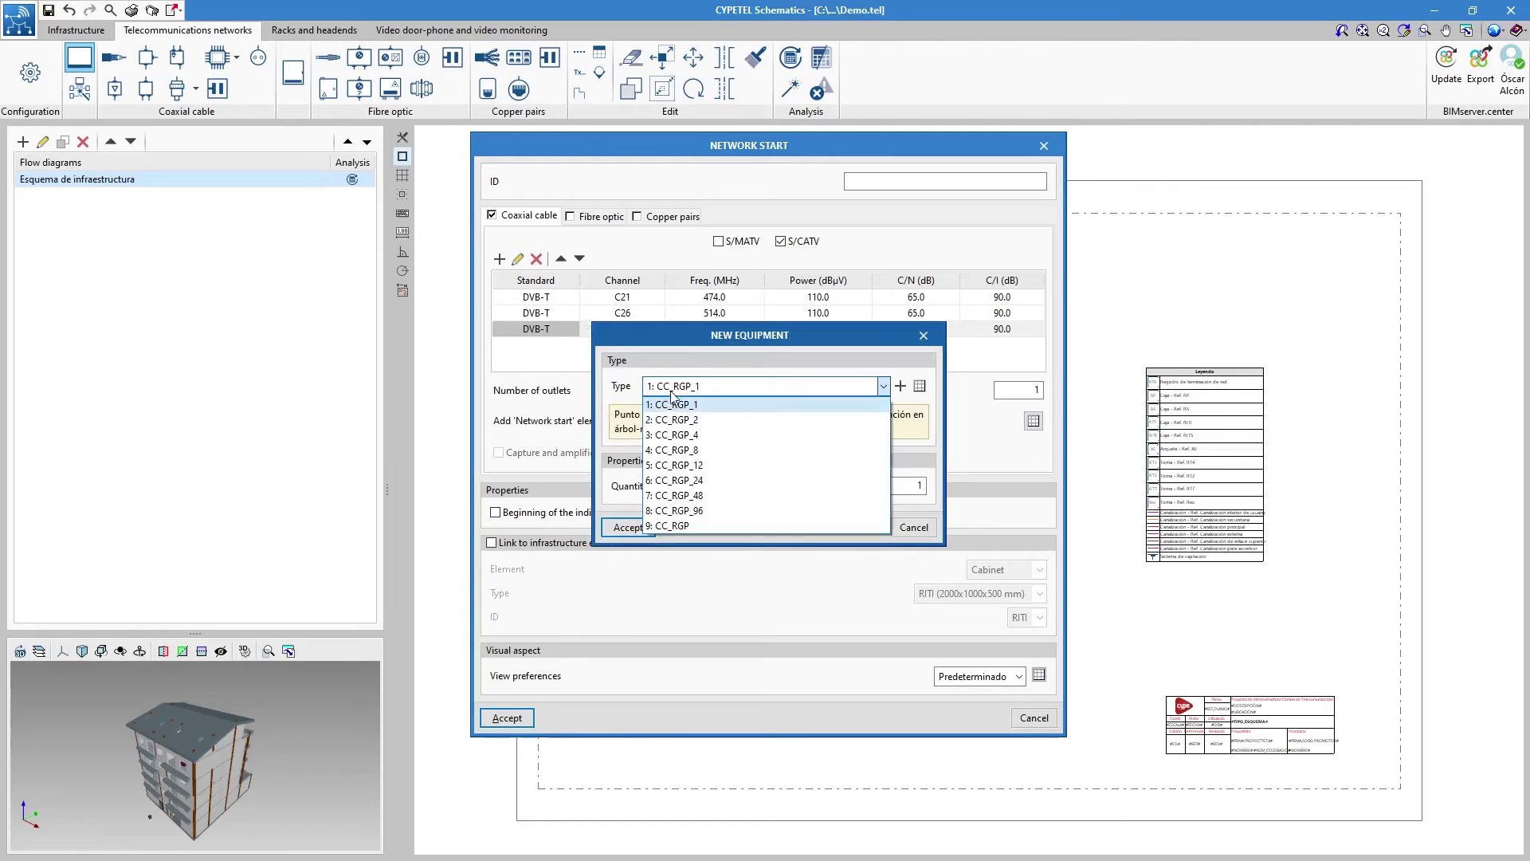
{"action": "left_click", "coordinate": [717, 468]}
{"action": "left_click", "coordinate": [628, 542]}
{"action": "left_click", "coordinate": [634, 526]}
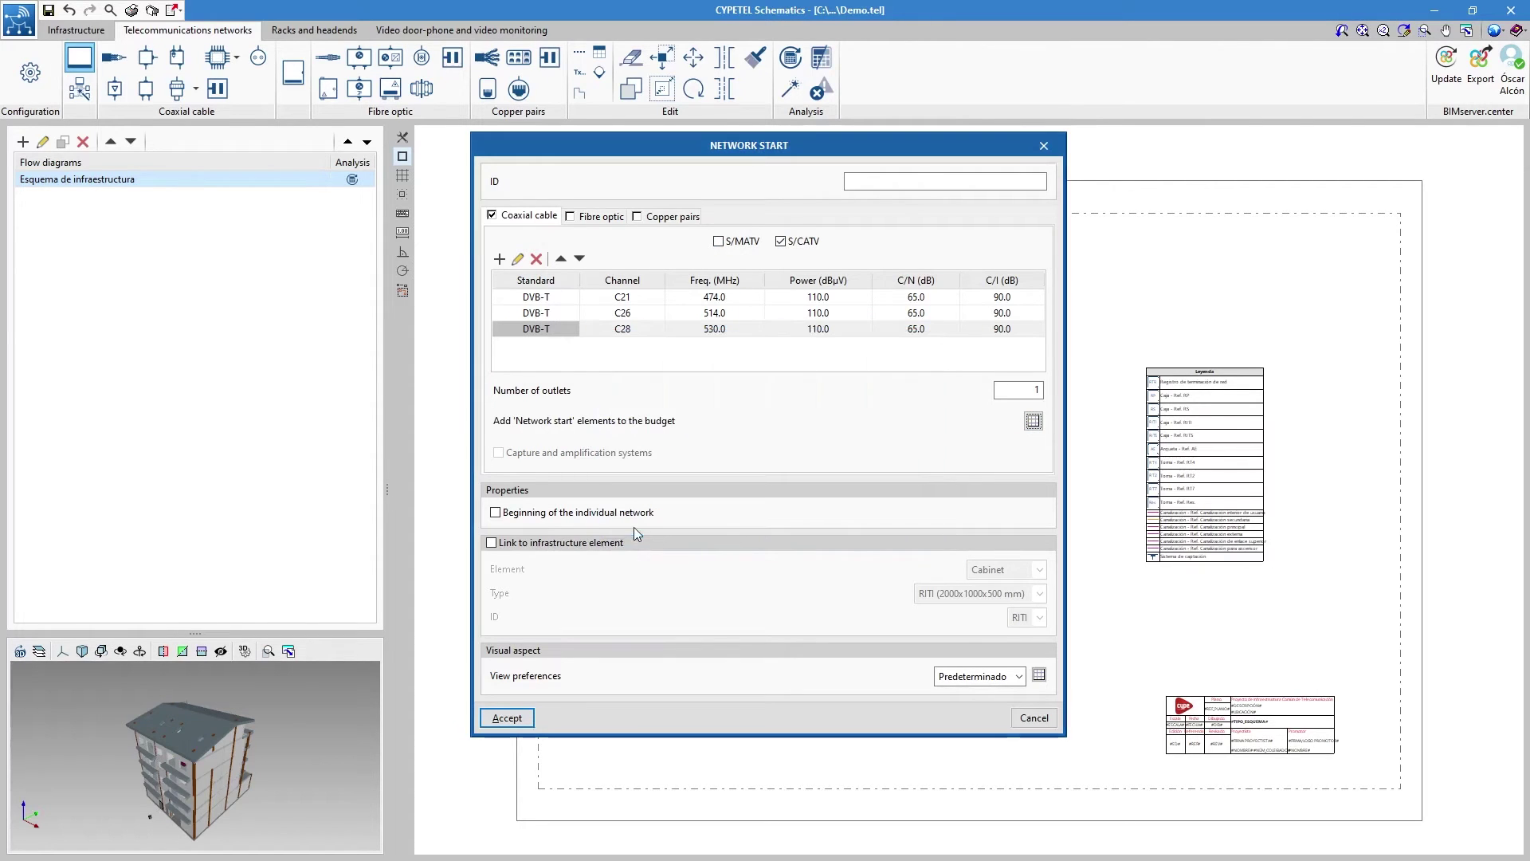
Set the coaxial network back to S/MATV only and activate its capture and amplification systems.
{"action": "left_click", "coordinate": [719, 242]}
{"action": "left_click", "coordinate": [781, 241]}
{"action": "left_click", "coordinate": [621, 453]}
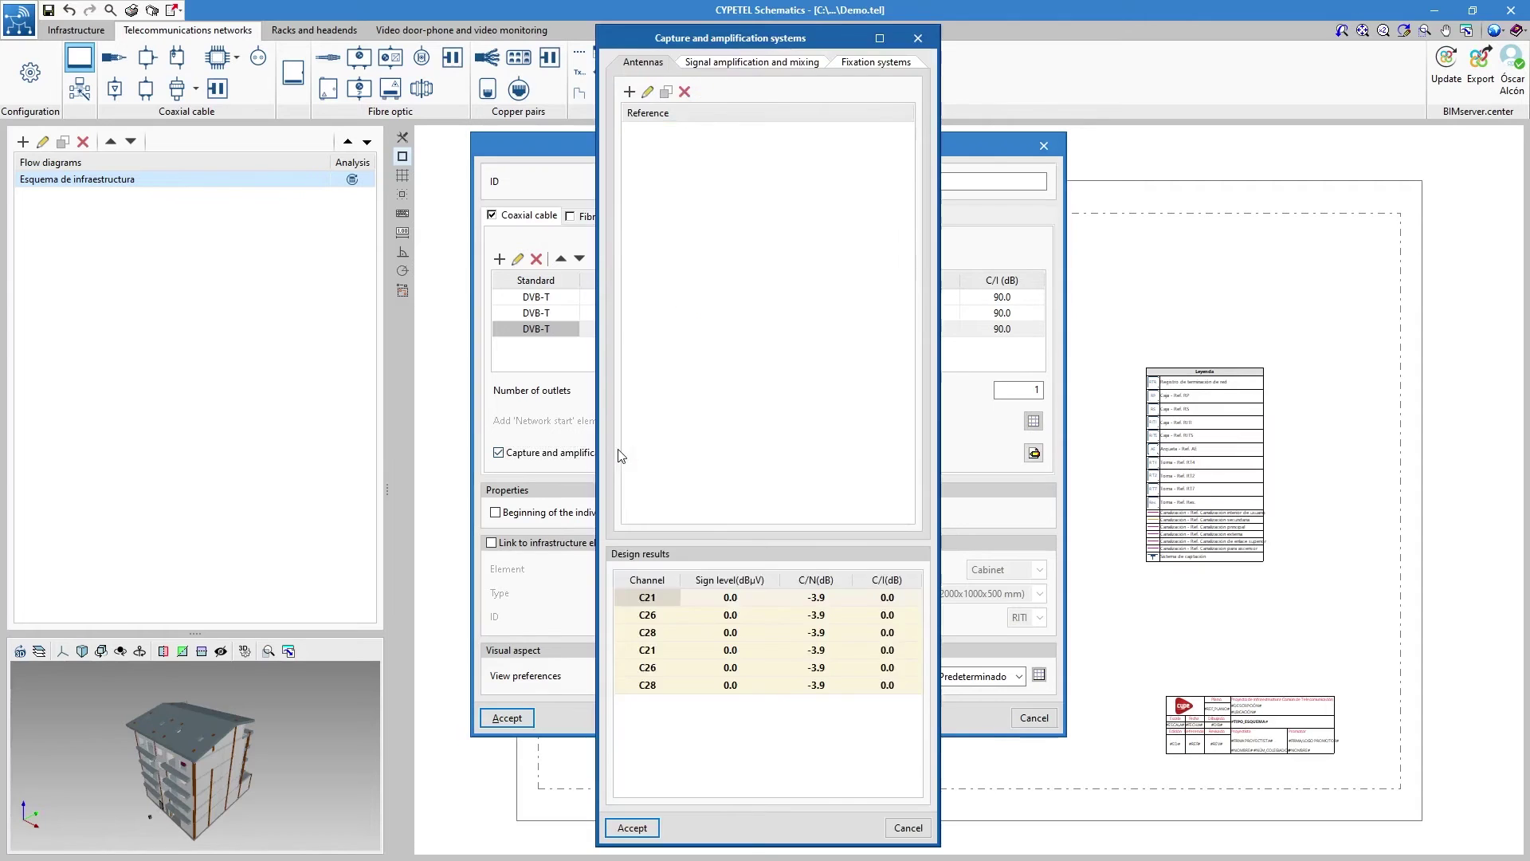
Add the UHF antenna CC_ANT_UHF_13 with repeater Alicante and program RGE1 on channel C21, and accept the capture and amplification systems.
{"action": "left_click", "coordinate": [626, 90]}
{"action": "left_click", "coordinate": [783, 280]}
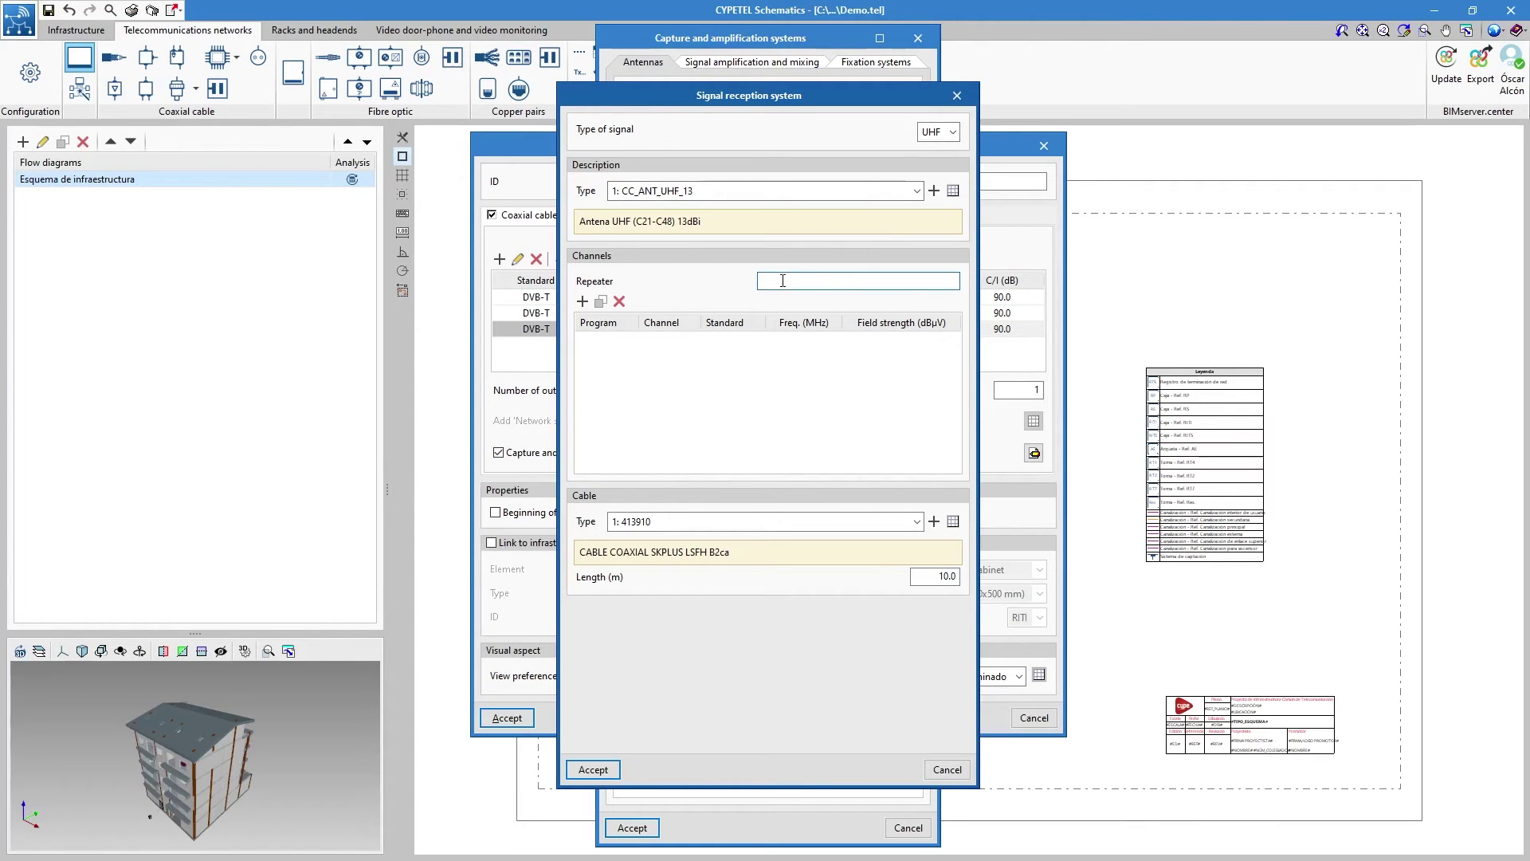
{"action": "left_click", "coordinate": [583, 301]}
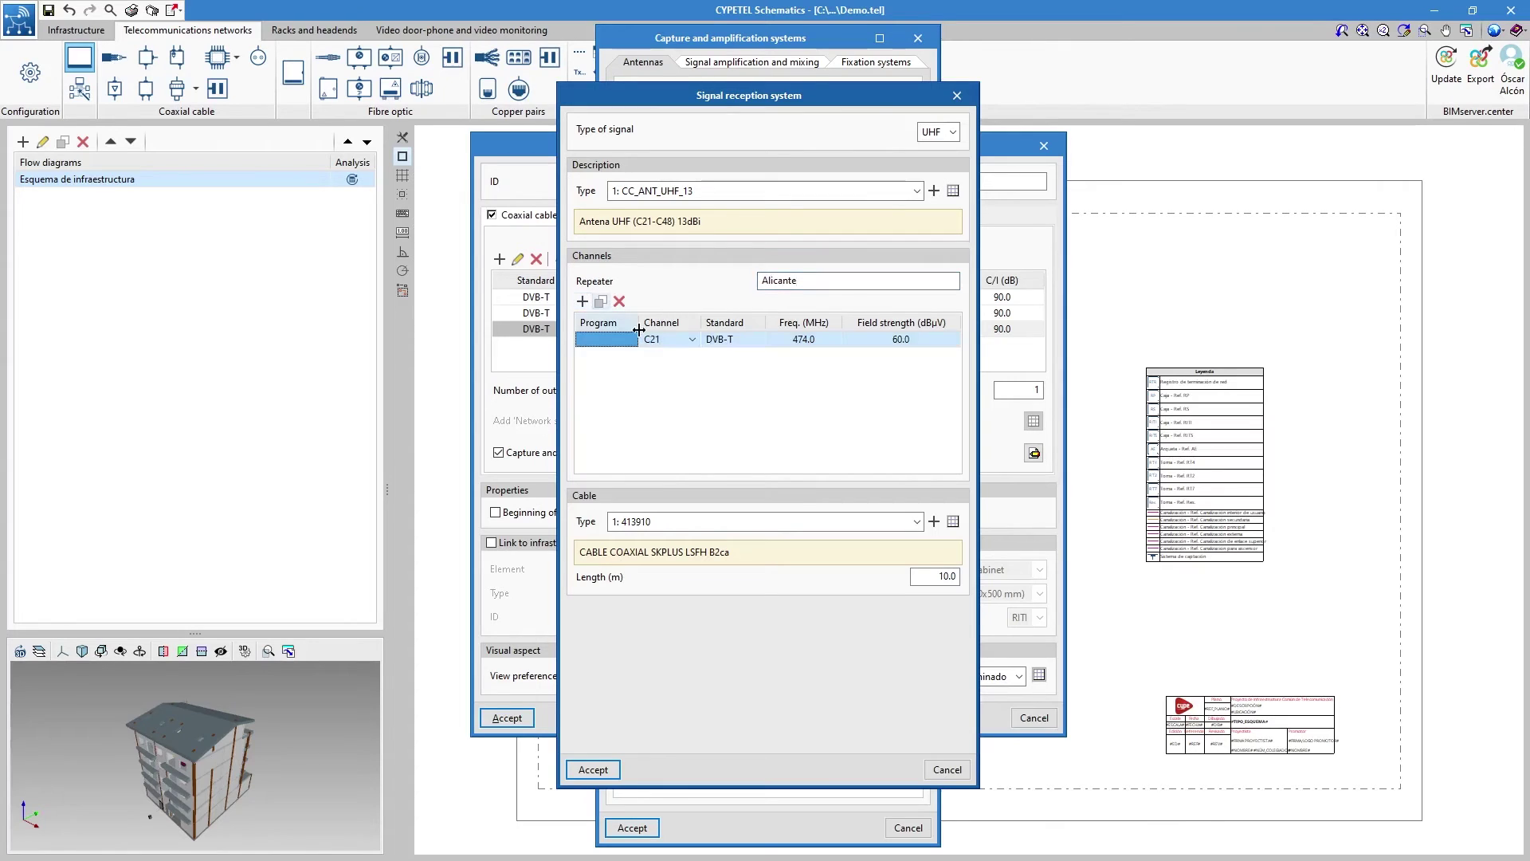
{"action": "left_click", "coordinate": [620, 343]}
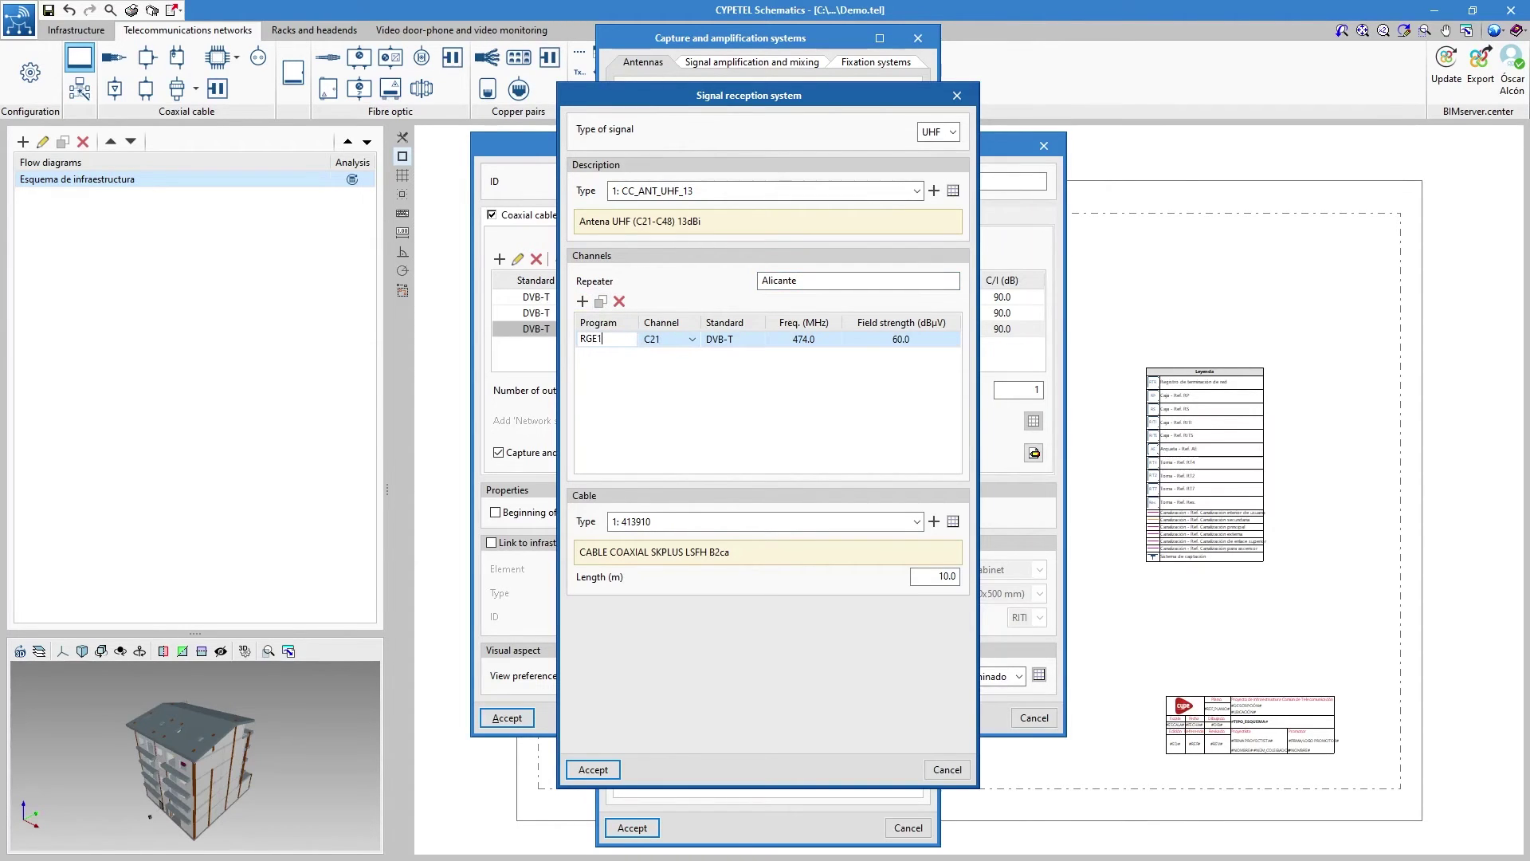
{"action": "left_click", "coordinate": [601, 771]}
{"action": "left_click", "coordinate": [632, 827]}
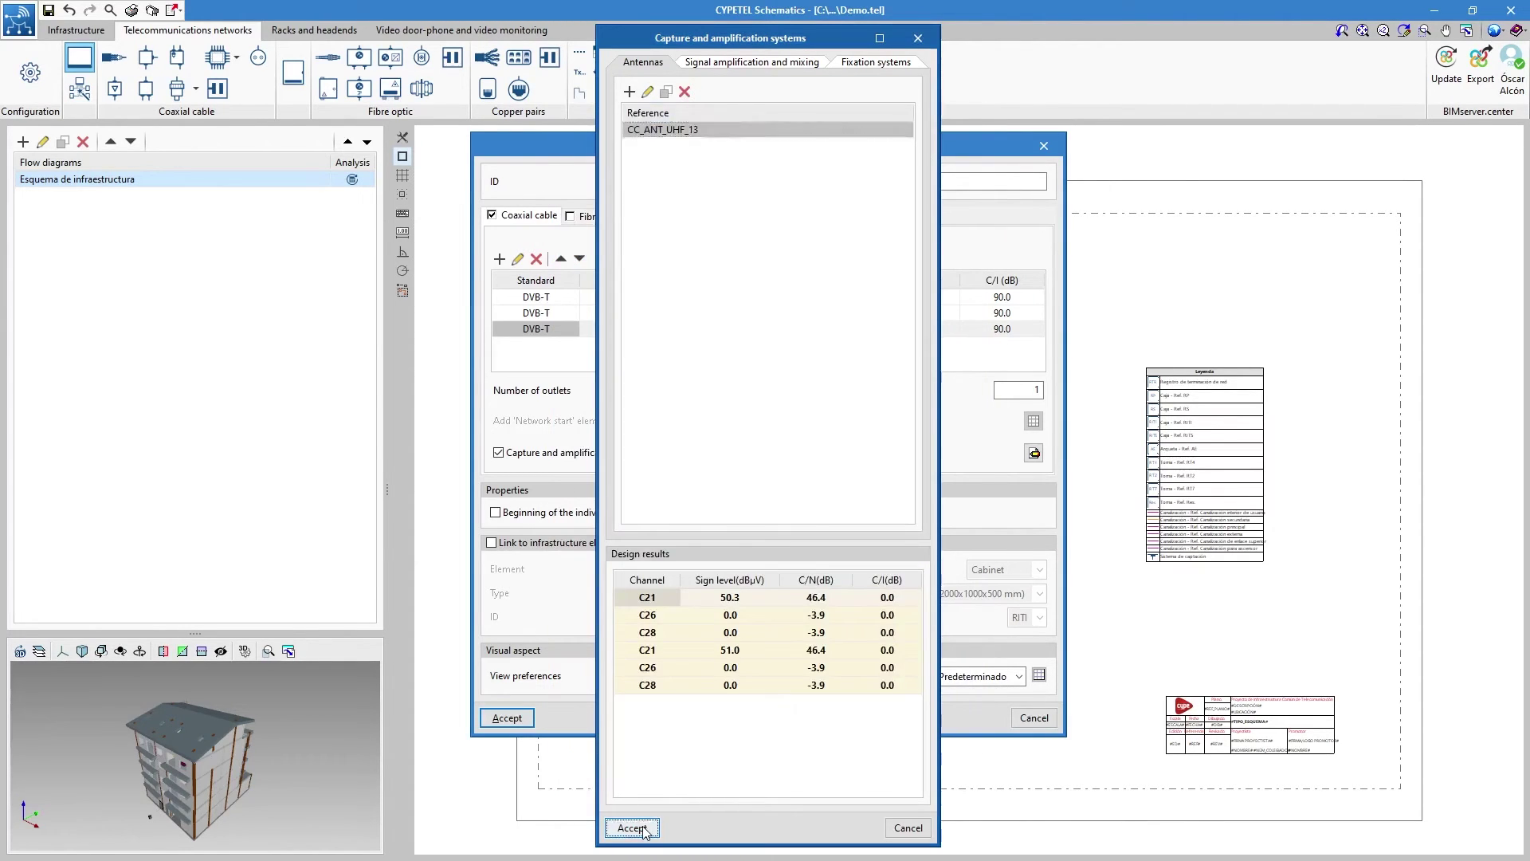
Make fibre optic the network start's network type and add the wavelengths 1310 nm and 1550 nm, each at 10 dBm.
{"action": "left_click", "coordinate": [603, 217]}
{"action": "left_click", "coordinate": [500, 259]}
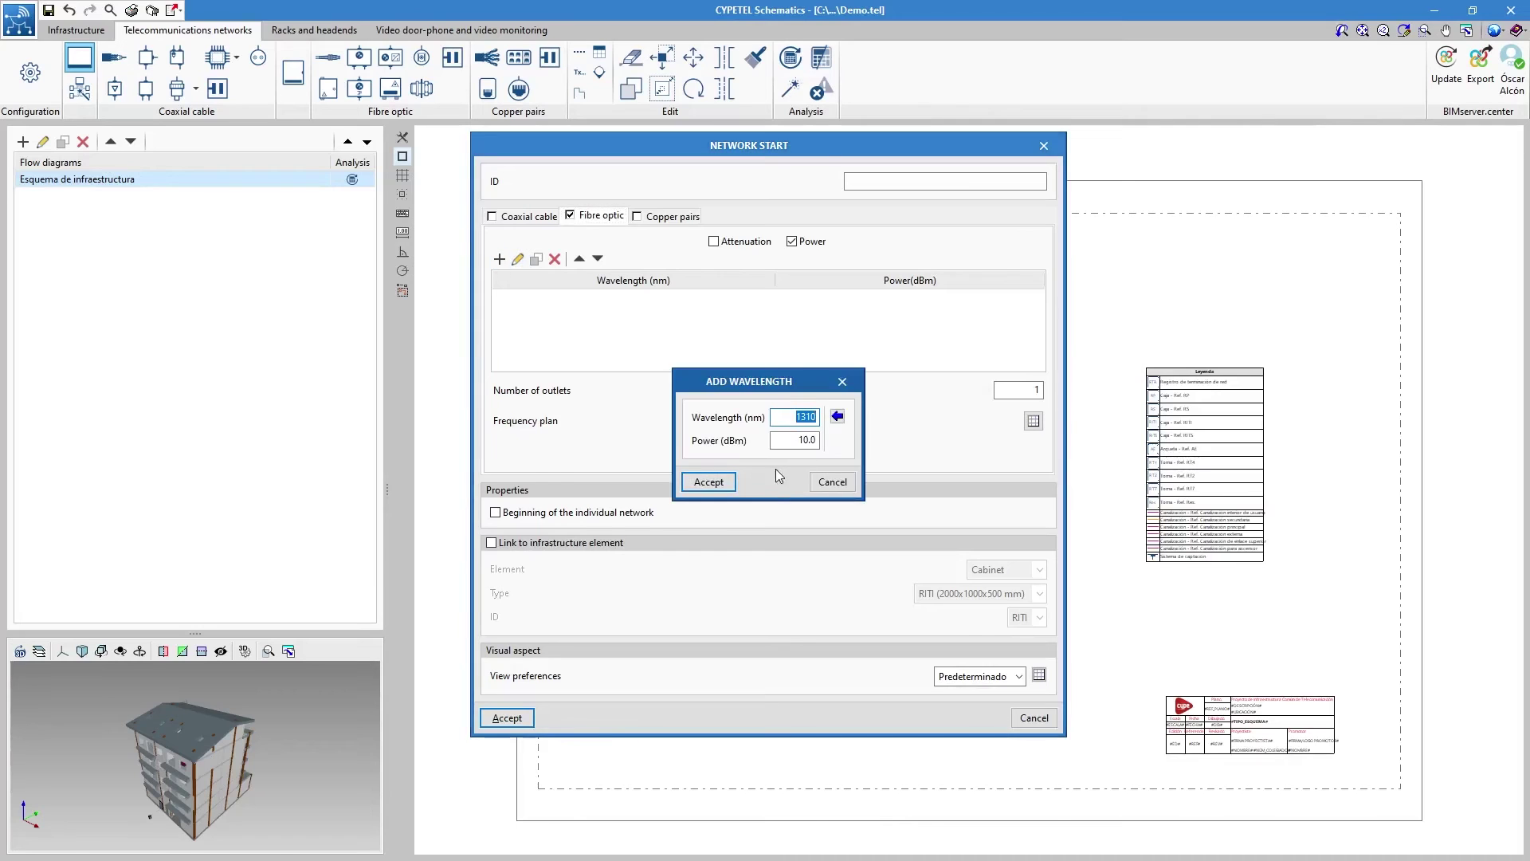
{"action": "left_click", "coordinate": [709, 481]}
{"action": "left_click", "coordinate": [499, 258]}
{"action": "left_click", "coordinate": [837, 416]}
{"action": "left_click", "coordinate": [730, 428]}
{"action": "left_click", "coordinate": [696, 515]}
{"action": "left_click", "coordinate": [700, 483]}
Switch the fibre optic network to attenuation and add an equipment item to its budget elements.
{"action": "left_click", "coordinate": [756, 242]}
{"action": "left_click", "coordinate": [1033, 421]}
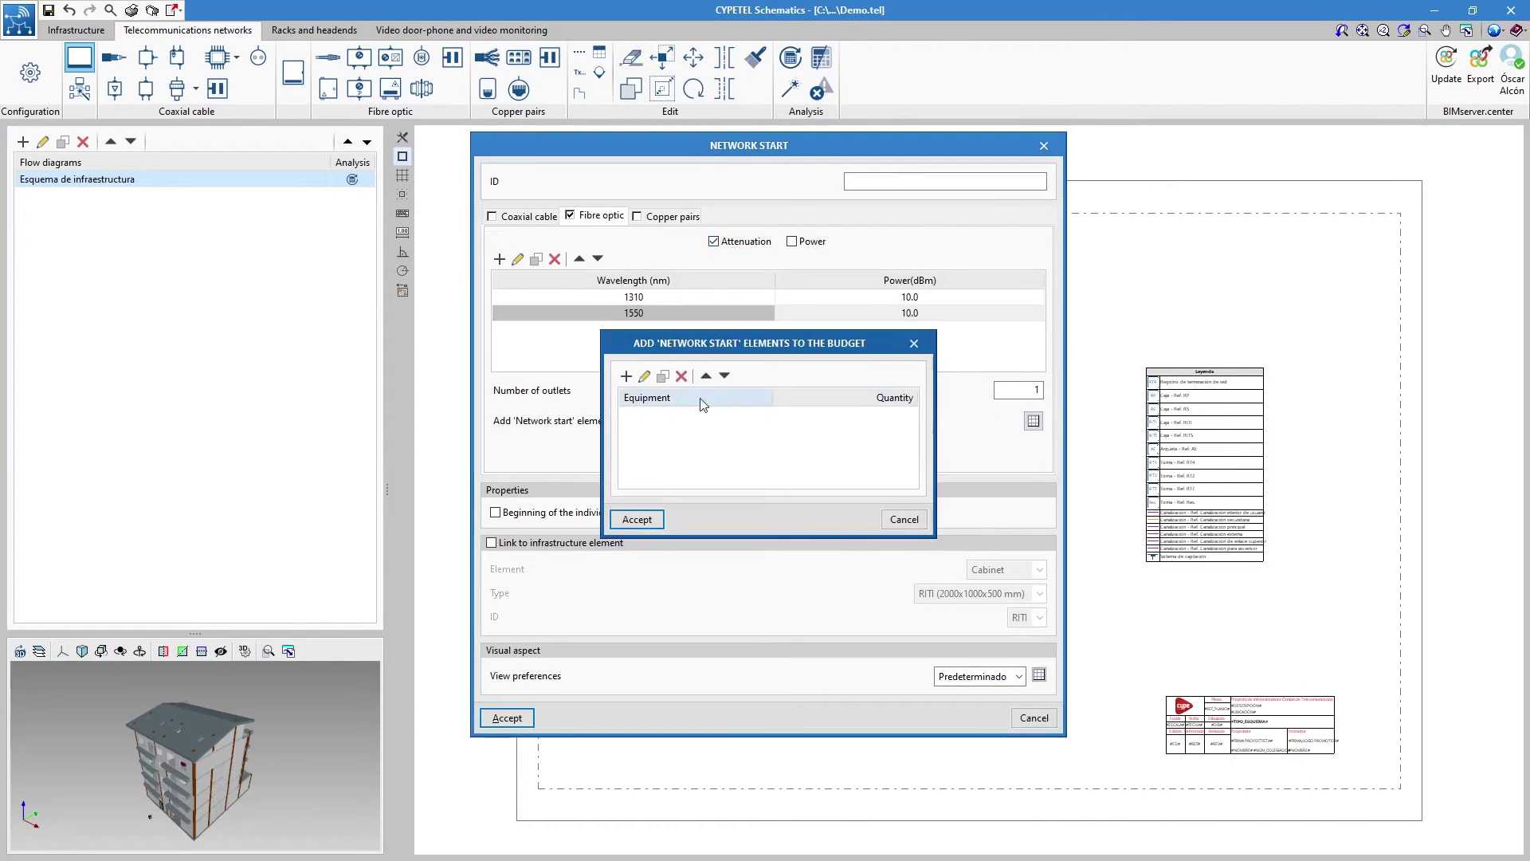
{"action": "left_click", "coordinate": [626, 375]}
{"action": "left_click", "coordinate": [892, 391]}
{"action": "left_click", "coordinate": [706, 441]}
{"action": "left_click", "coordinate": [619, 522]}
{"action": "left_click", "coordinate": [631, 520]}
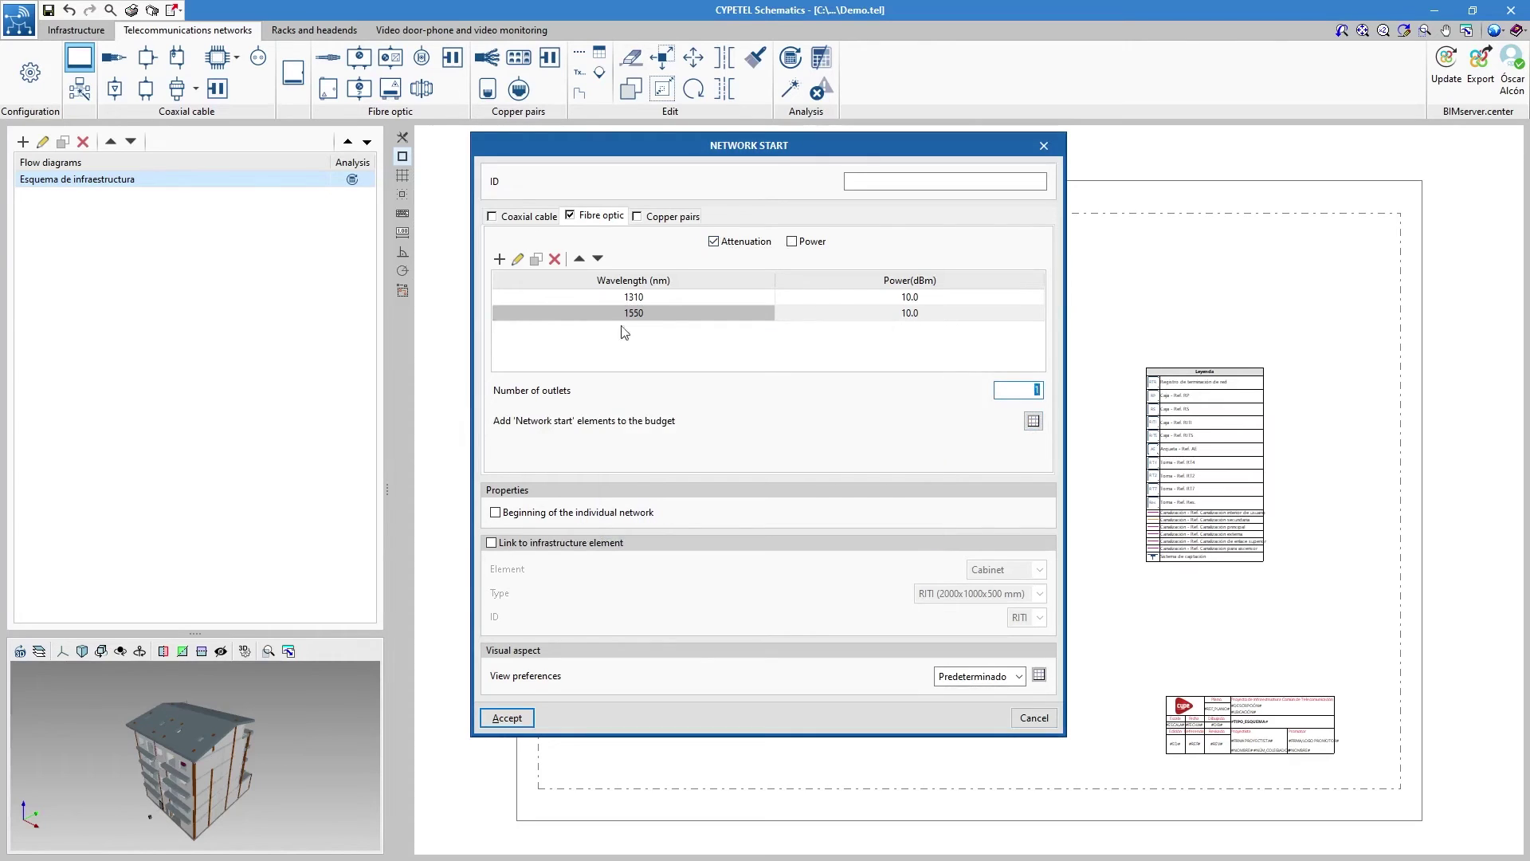
Set the fibre optic network back to power and add DVB-T channels C21 and C26 to its S/MATV frequency plan.
{"action": "left_click", "coordinate": [792, 241]}
{"action": "left_click", "coordinate": [1034, 421]}
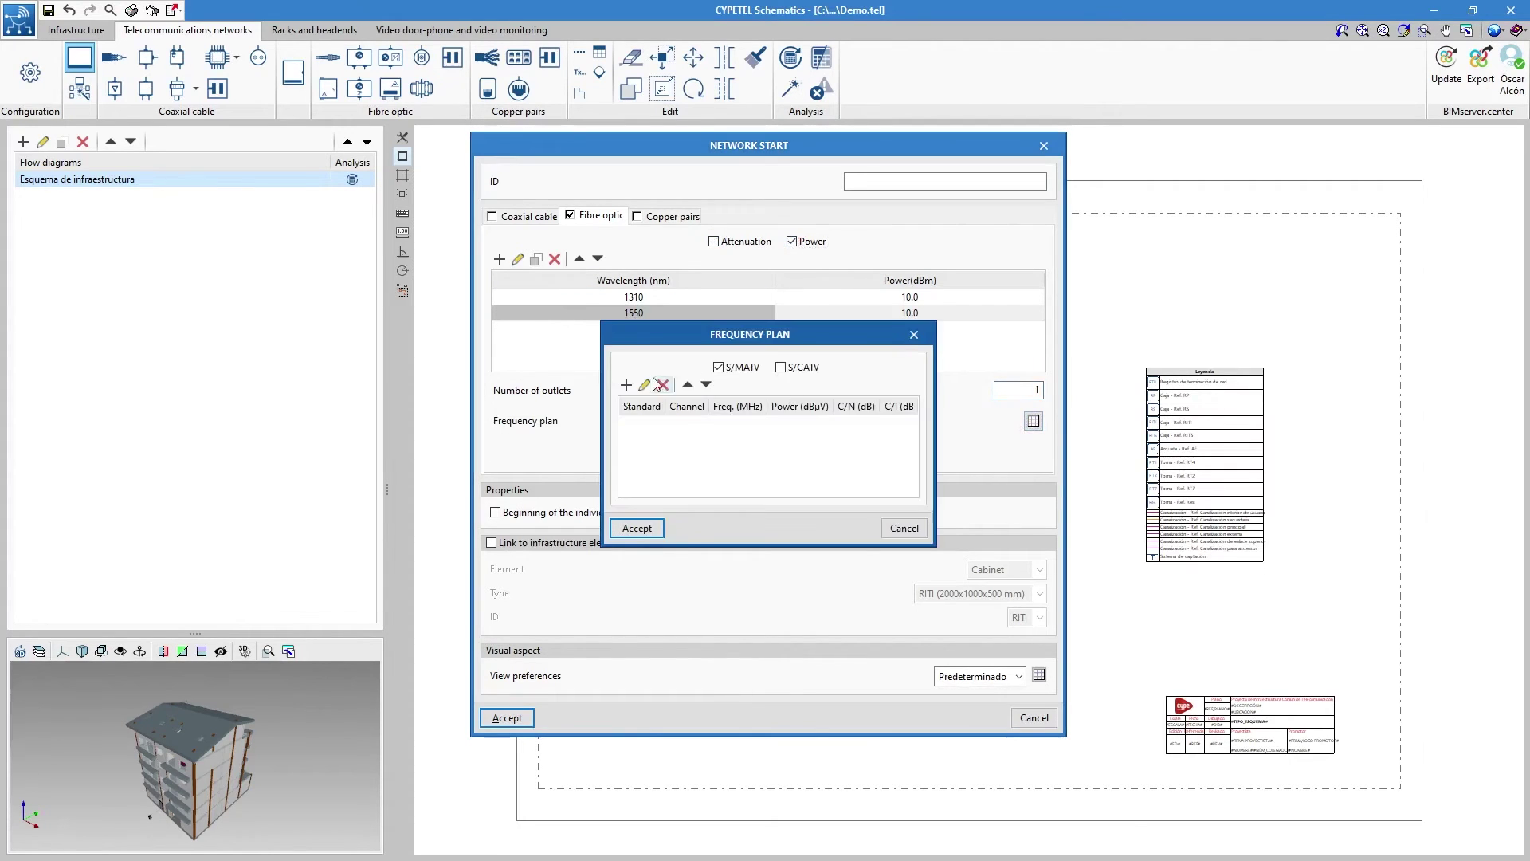
{"action": "left_click", "coordinate": [627, 385]}
{"action": "left_click", "coordinate": [663, 534]}
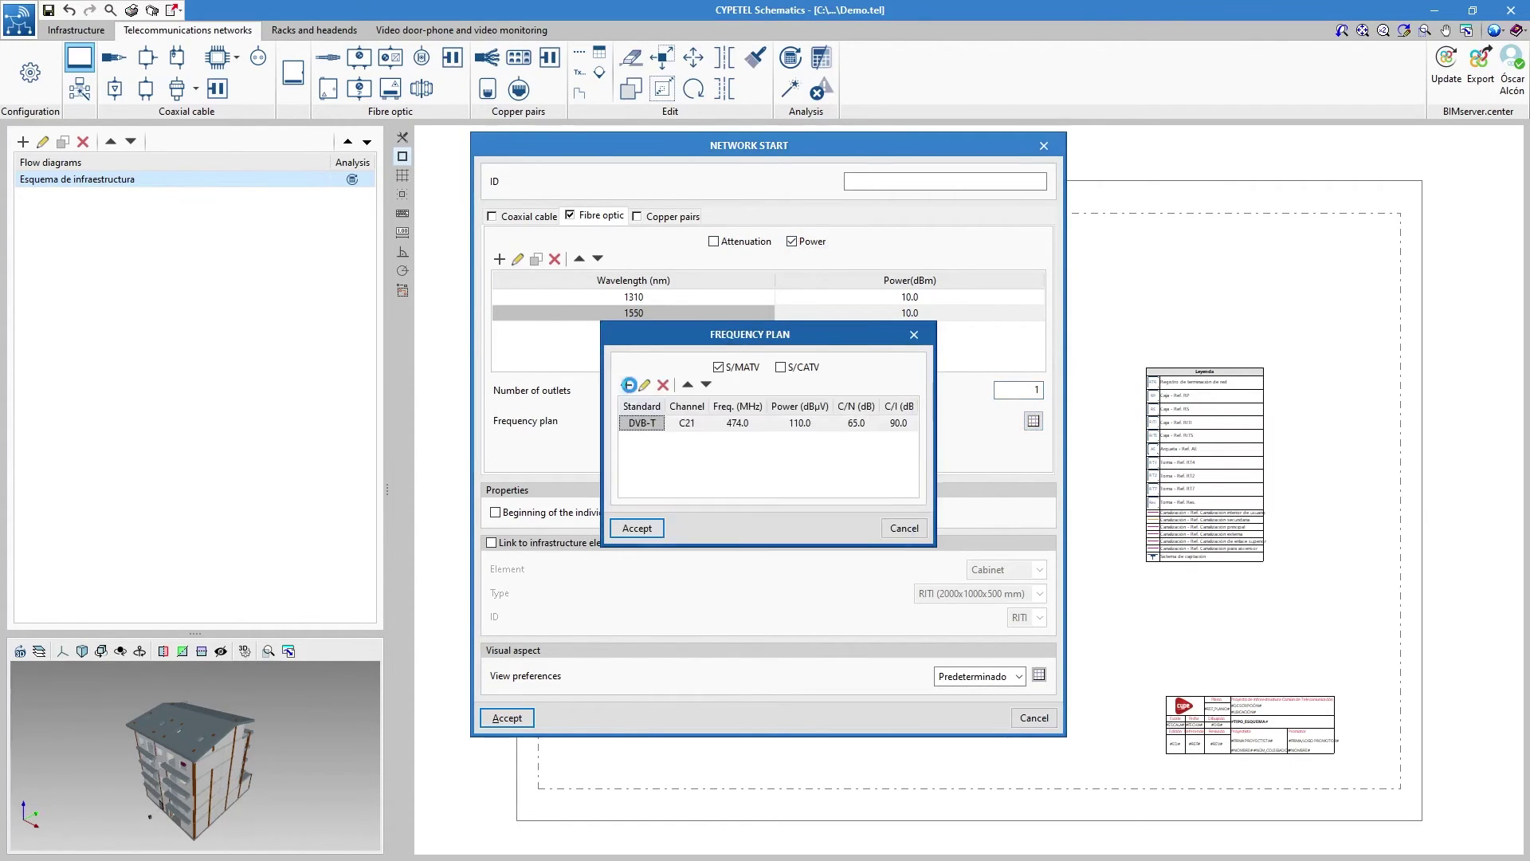
{"action": "left_click", "coordinate": [629, 385]}
{"action": "left_click", "coordinate": [845, 396]}
{"action": "left_click", "coordinate": [821, 494]}
{"action": "left_click", "coordinate": [661, 532]}
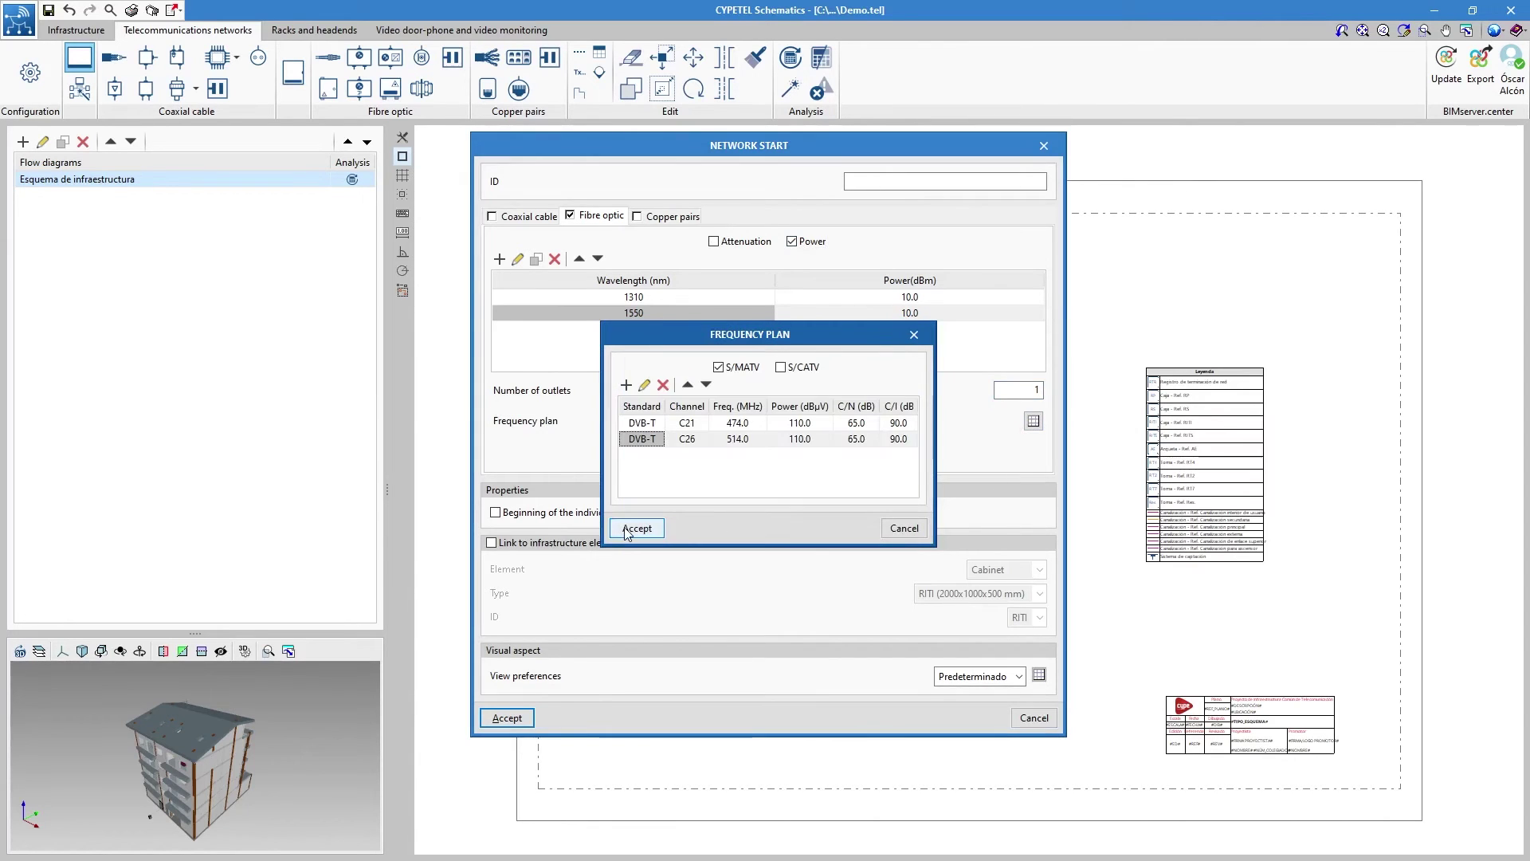
{"action": "left_click", "coordinate": [637, 531]}
Switch the network start to copper pairs for data and add two PC_RGP_UTP_8 units to its budget elements.
{"action": "left_click", "coordinate": [637, 215]}
{"action": "left_click", "coordinate": [543, 242]}
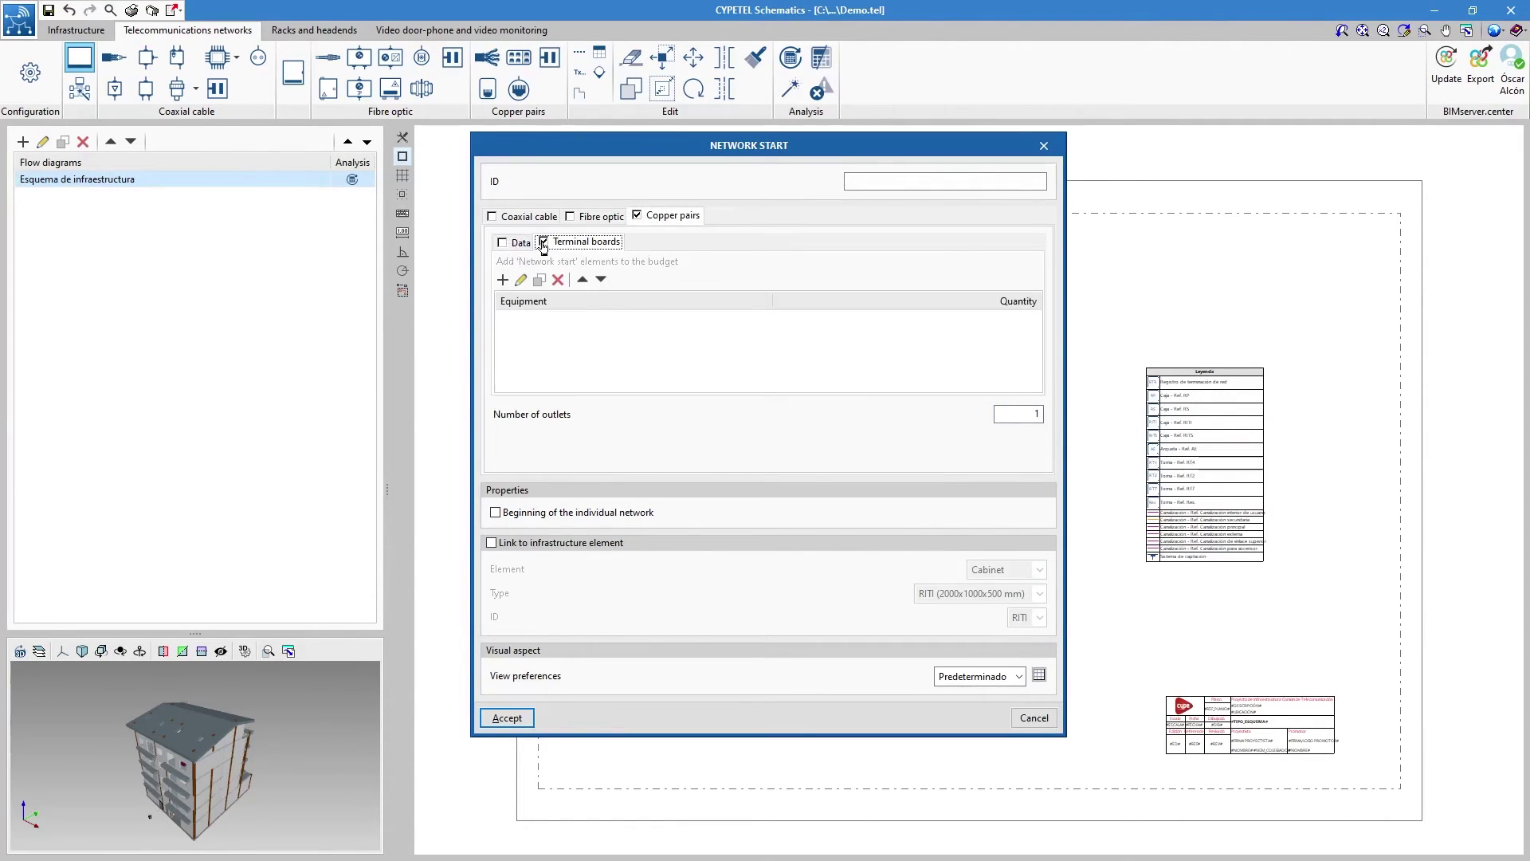
{"action": "left_click", "coordinate": [502, 242]}
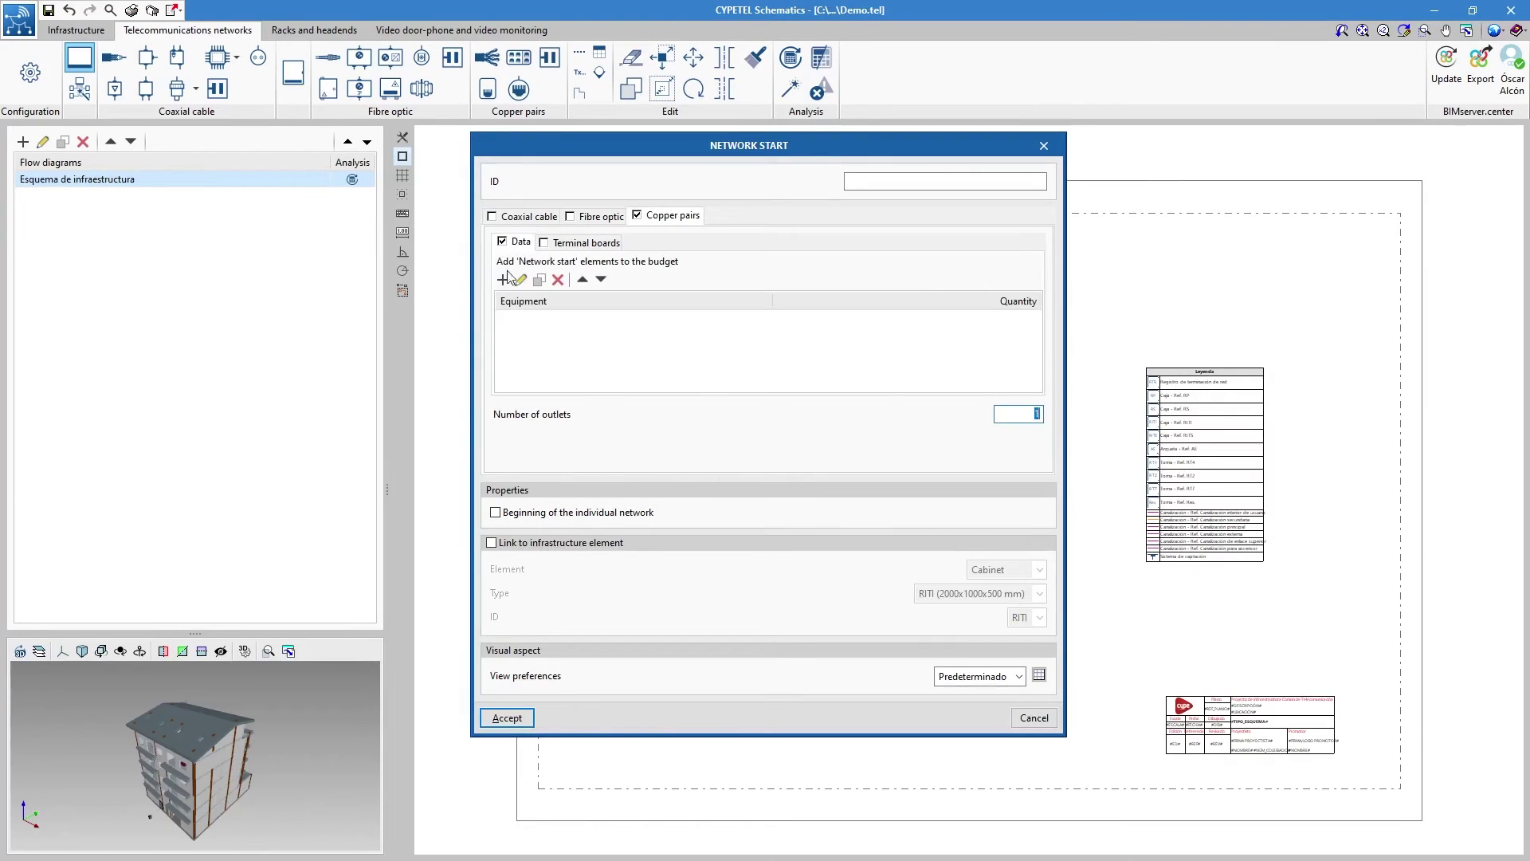
{"action": "left_click", "coordinate": [503, 279]}
{"action": "left_click", "coordinate": [714, 391]}
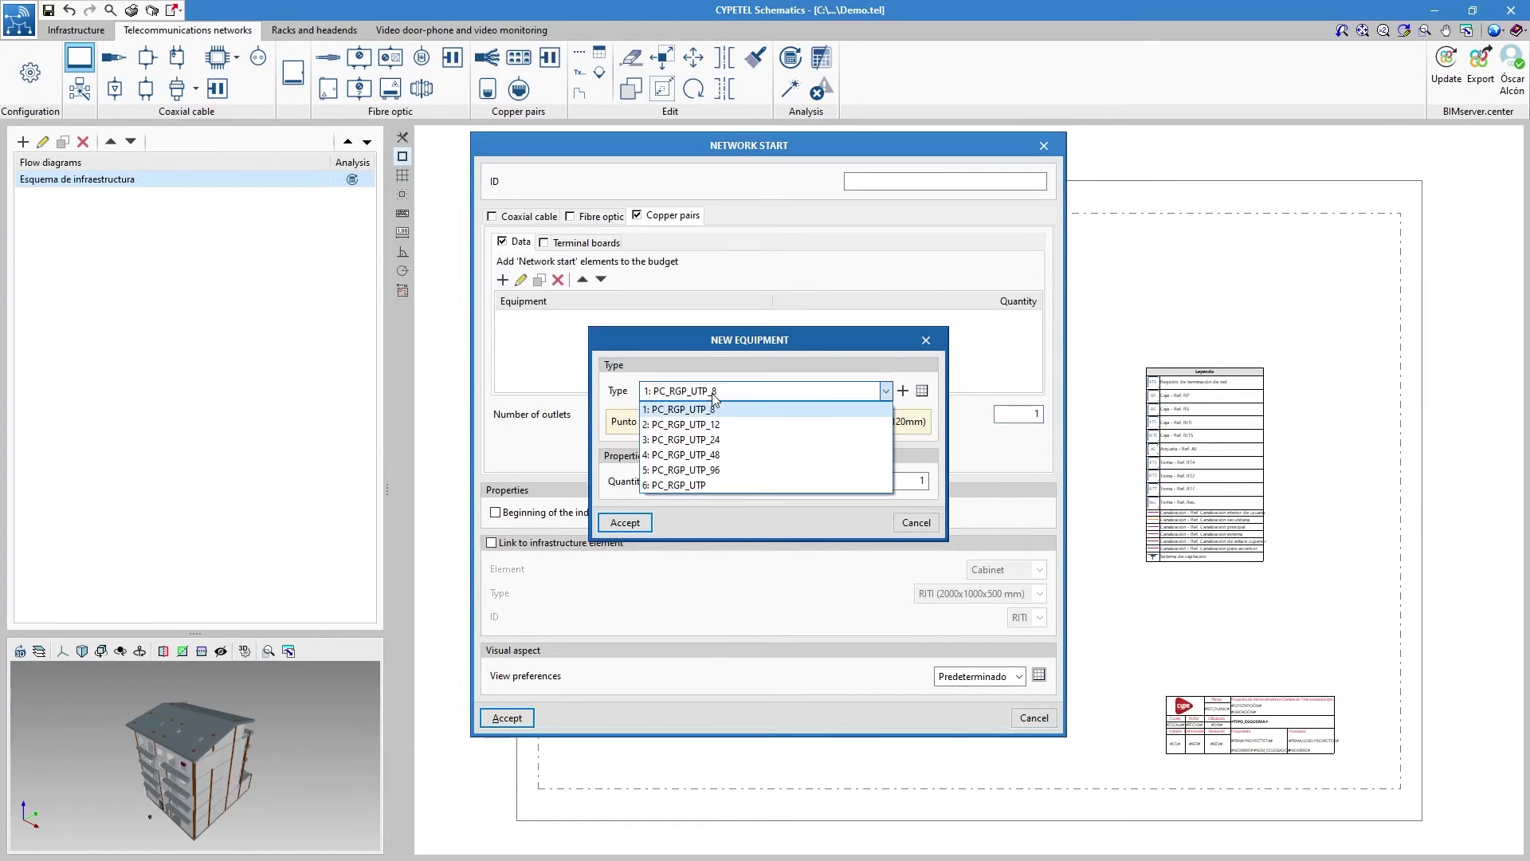
{"action": "left_click", "coordinate": [713, 406]}
{"action": "left_click", "coordinate": [926, 481]}
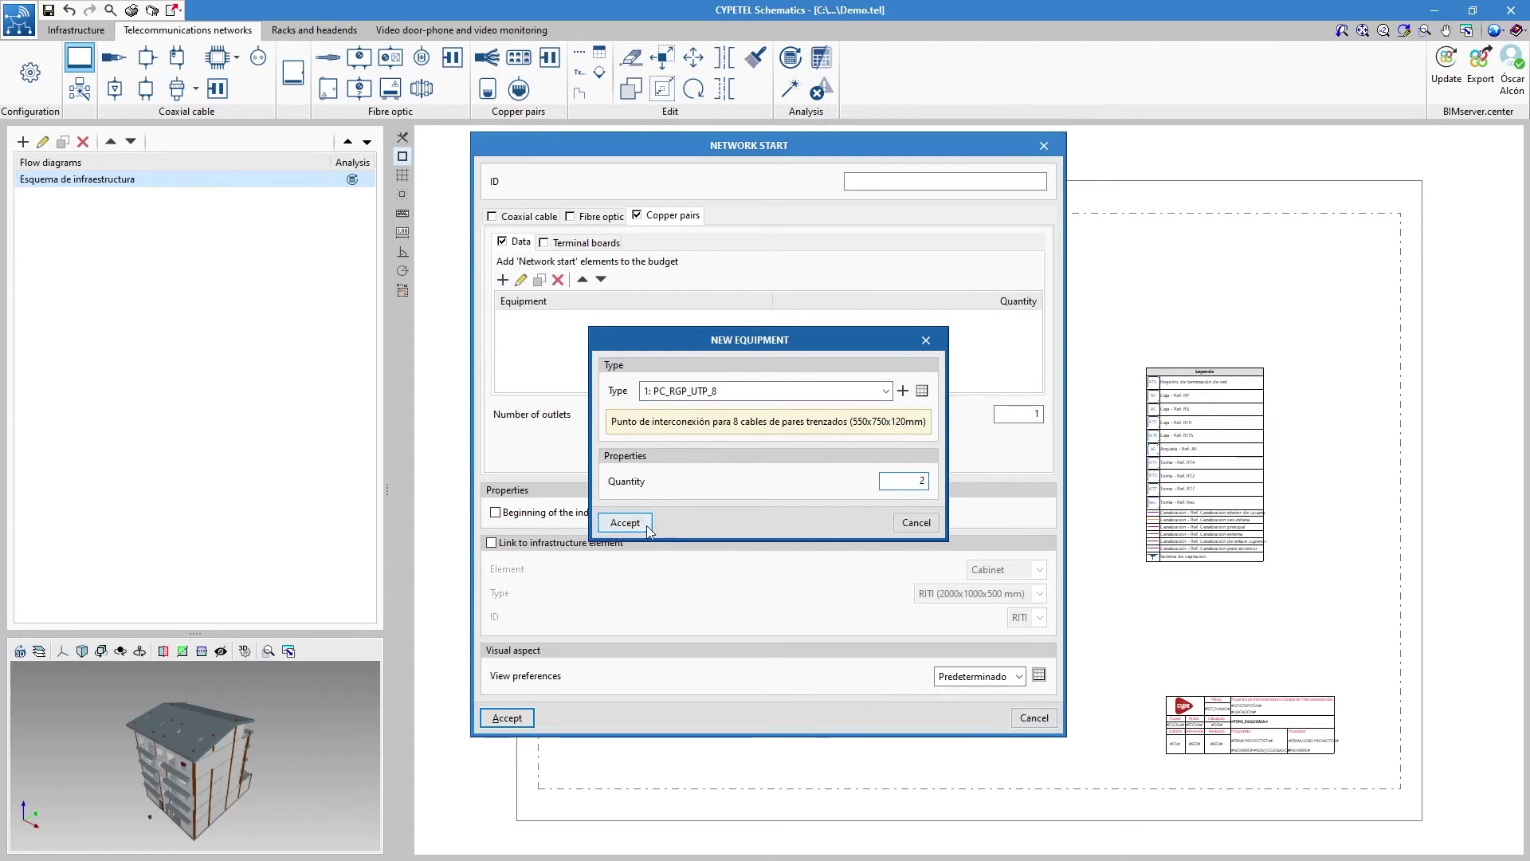
{"action": "left_click", "coordinate": [625, 522]}
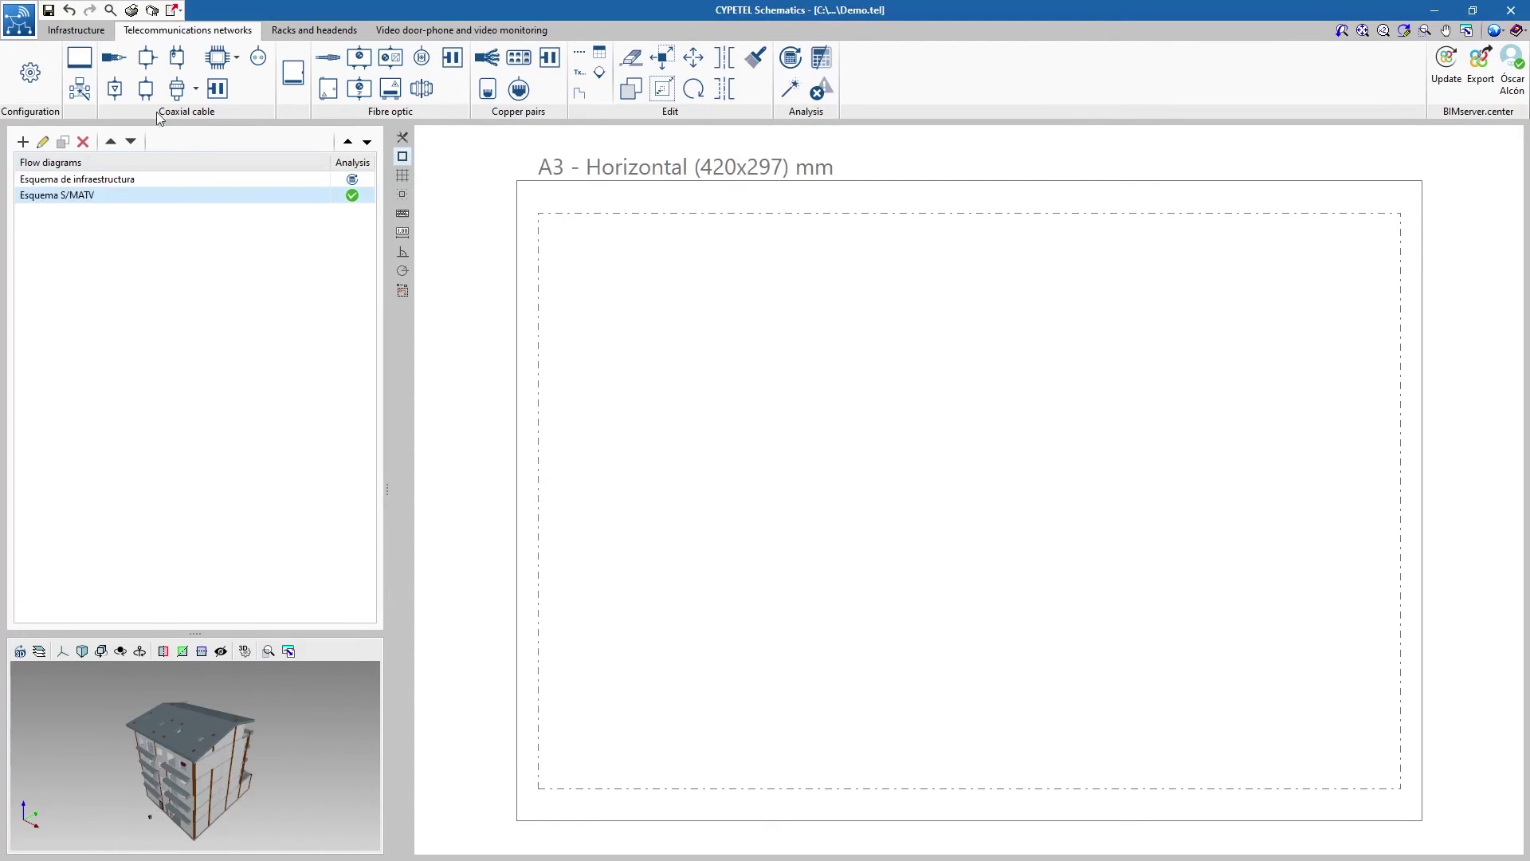
Start a coaxial tap of type CC_DER_2400_4D_12 with the ID Floor 1 in the Esquema S/MATV diagram.
{"action": "left_click", "coordinate": [146, 57]}
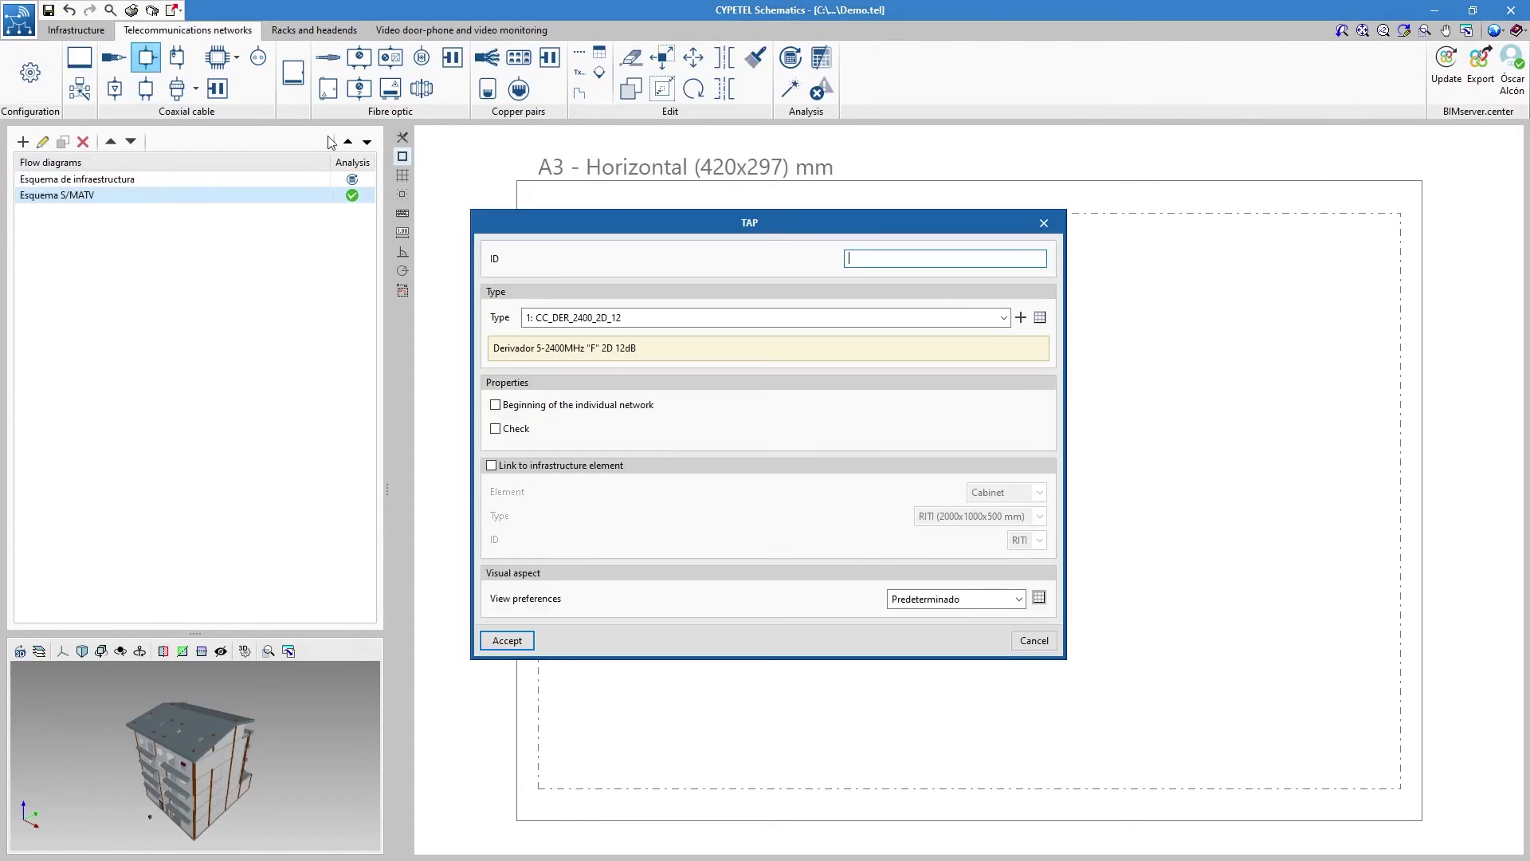
{"action": "left_click", "coordinate": [993, 319]}
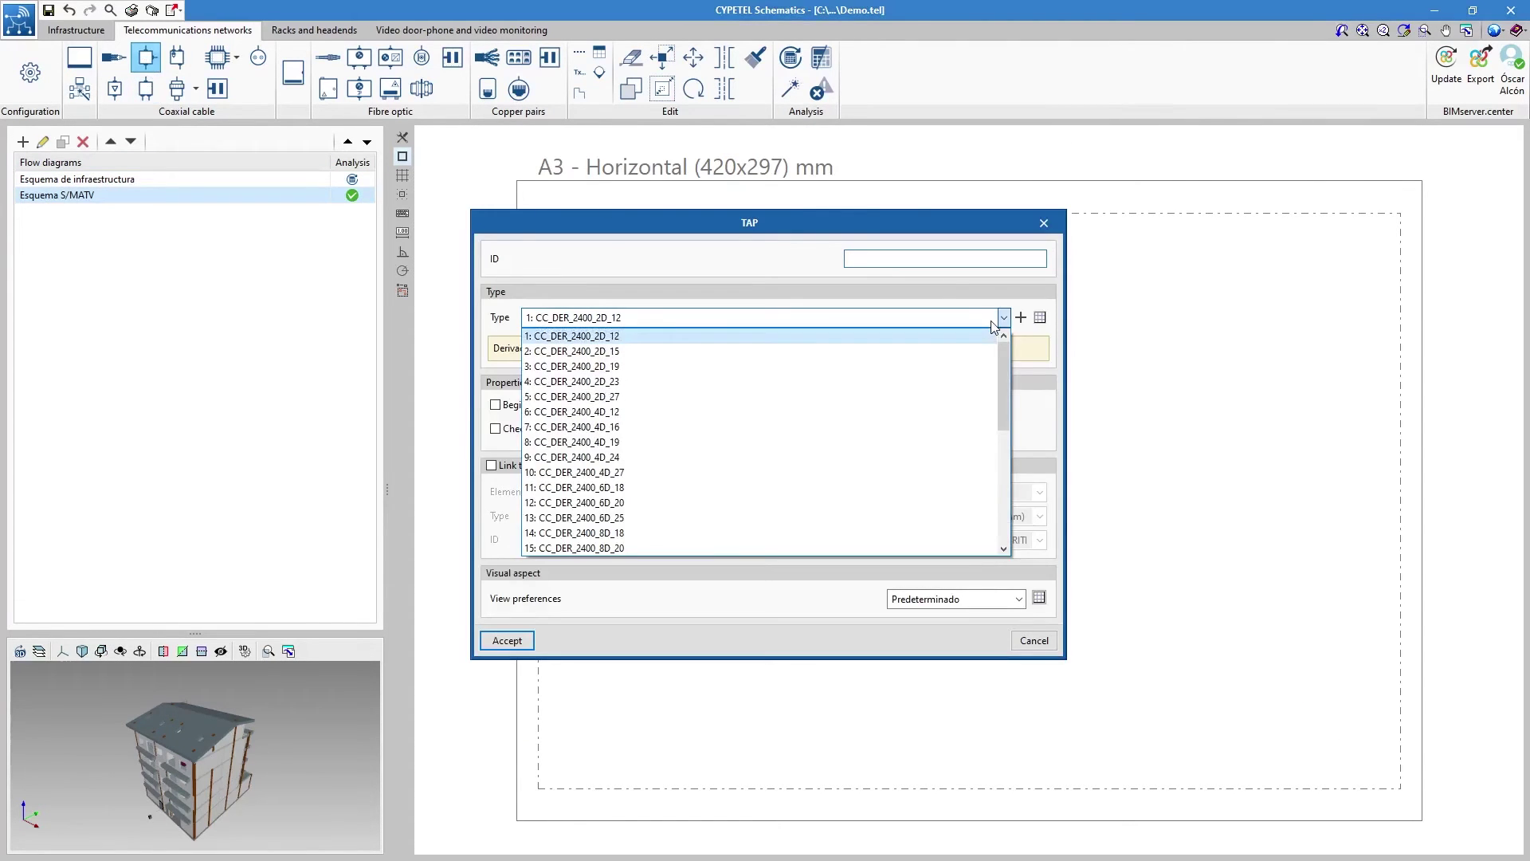
{"action": "left_click", "coordinate": [946, 411]}
{"action": "left_click", "coordinate": [892, 259]}
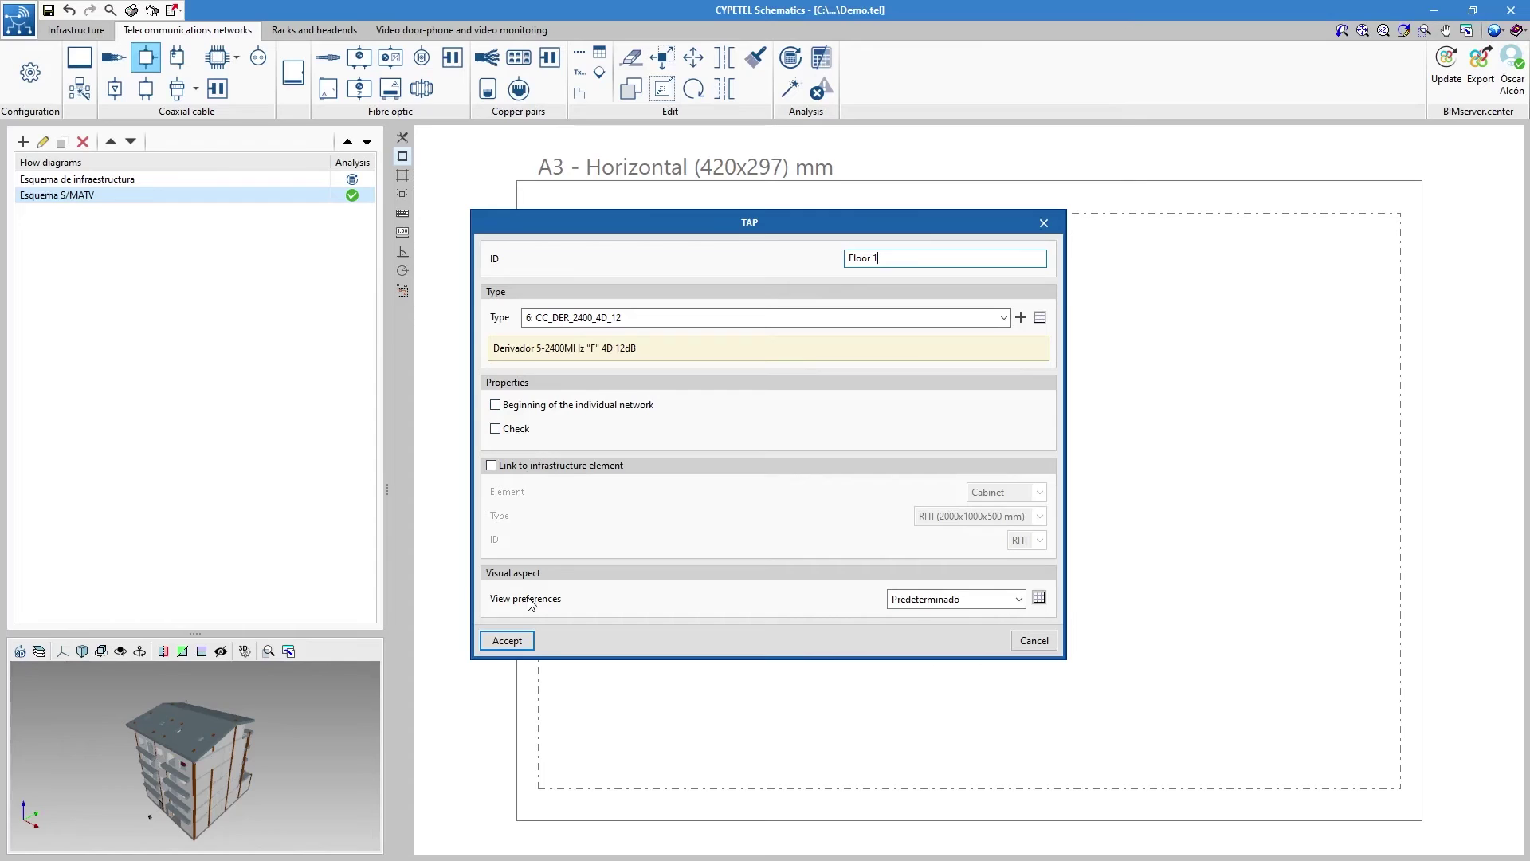
Enable the tap's check with [ICT-COAX] Toma - Red S/MATV, leaving it unmarked as the beginning of the individual network.
{"action": "left_click", "coordinate": [559, 414]}
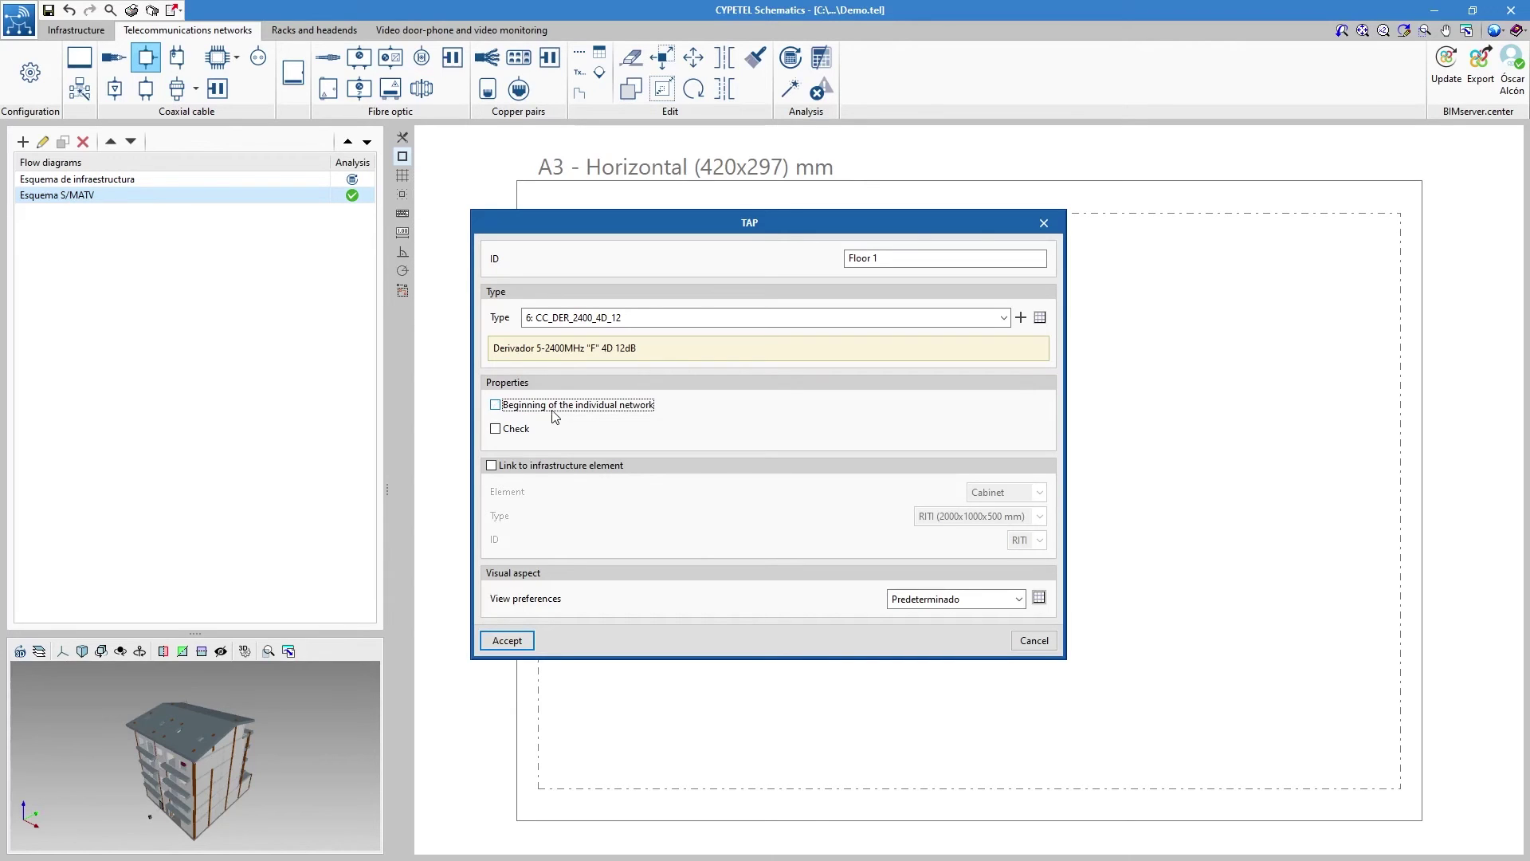
{"action": "left_click", "coordinate": [515, 429]}
{"action": "left_click", "coordinate": [935, 435]}
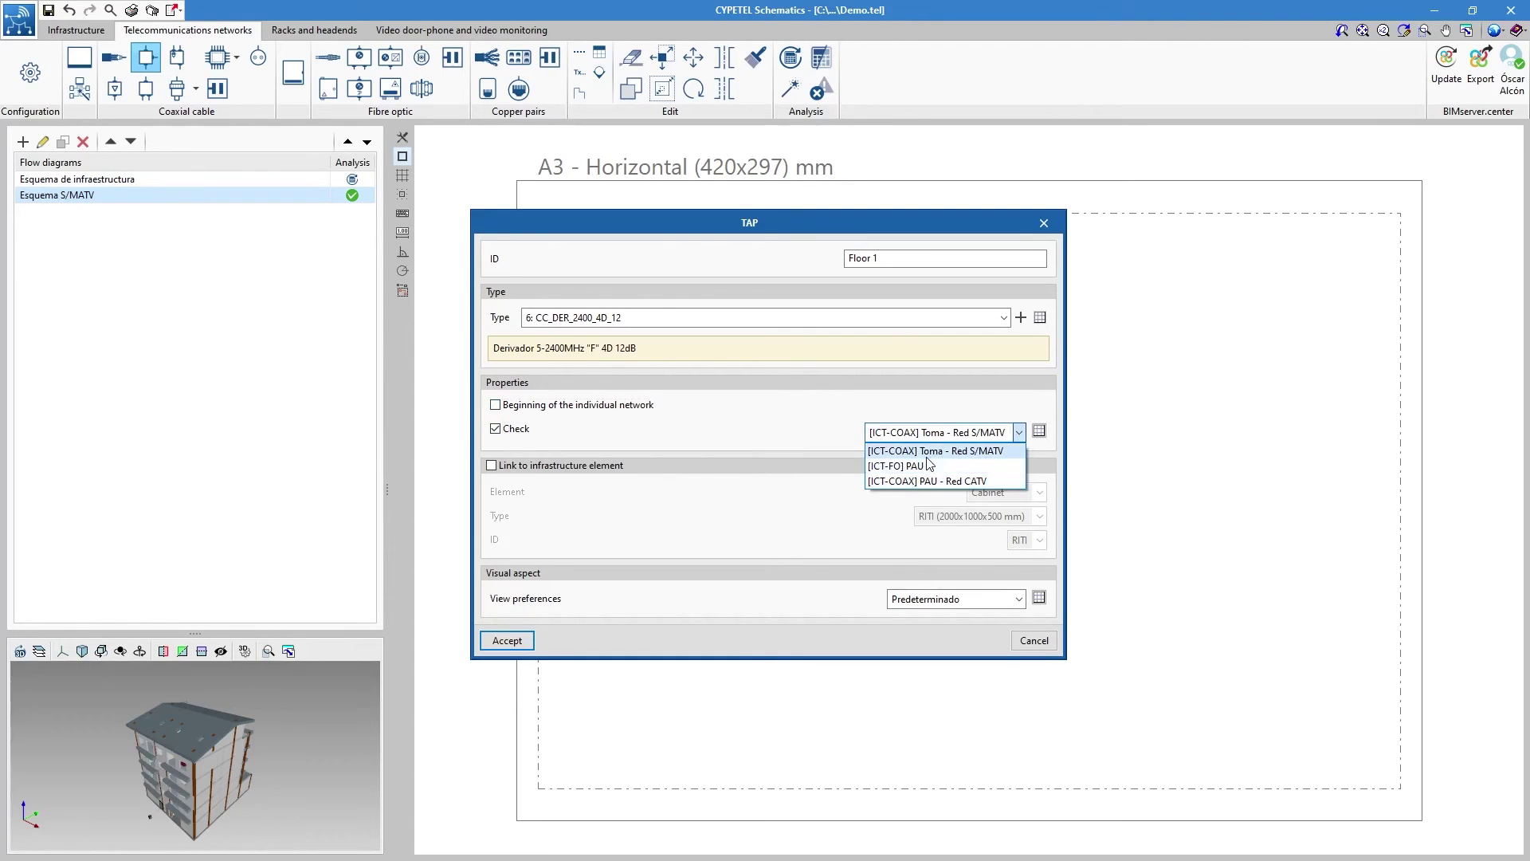
{"action": "left_click", "coordinate": [930, 452]}
Link the tap to the RTR (500x600x80 mm) cabinet with the ID 1ºB.
{"action": "left_click", "coordinate": [604, 468]}
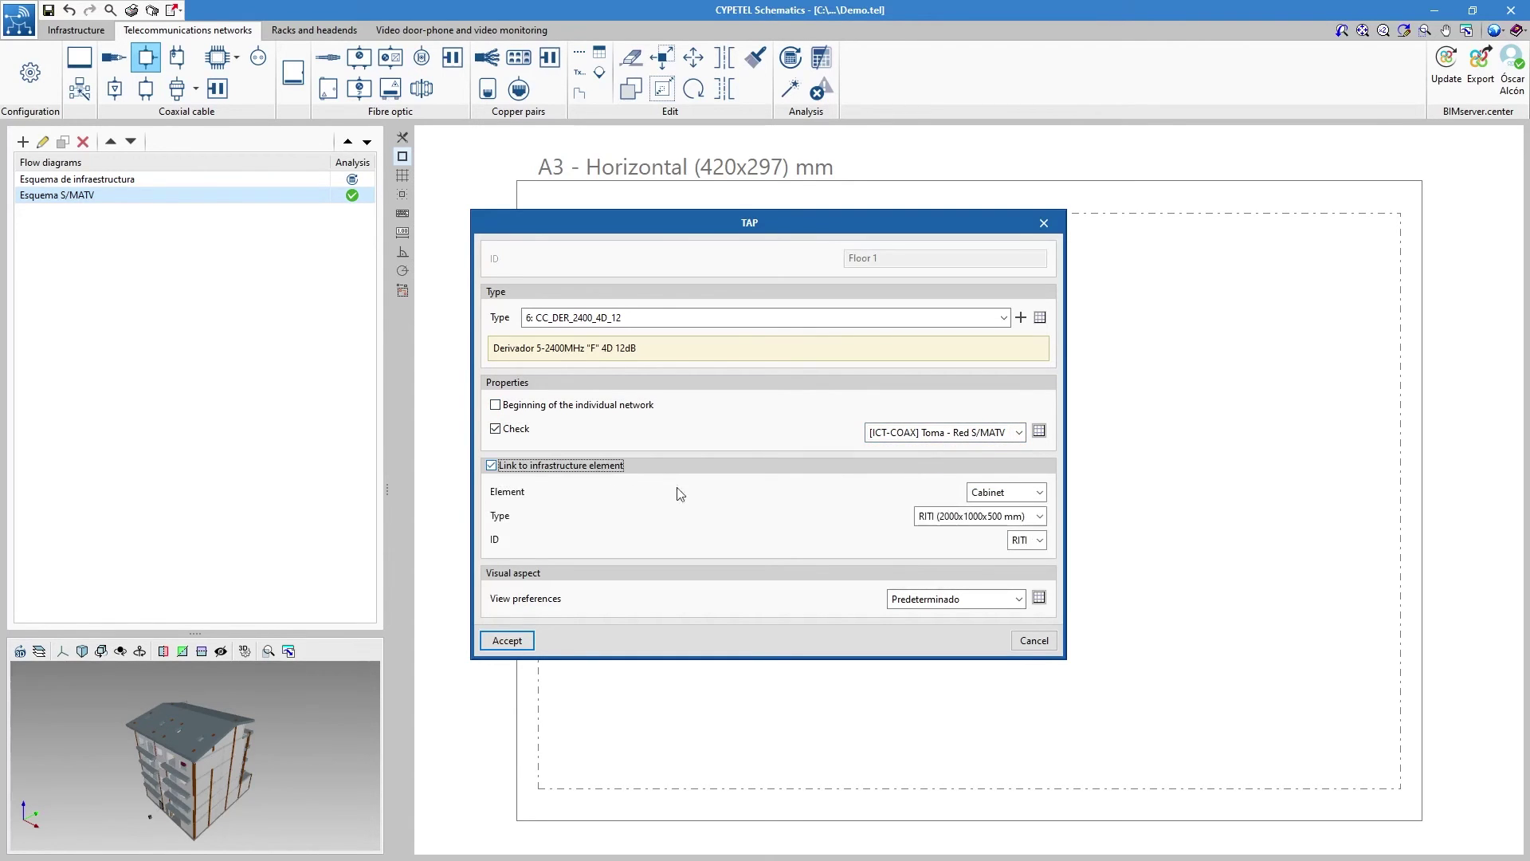
{"action": "left_click", "coordinate": [998, 495]}
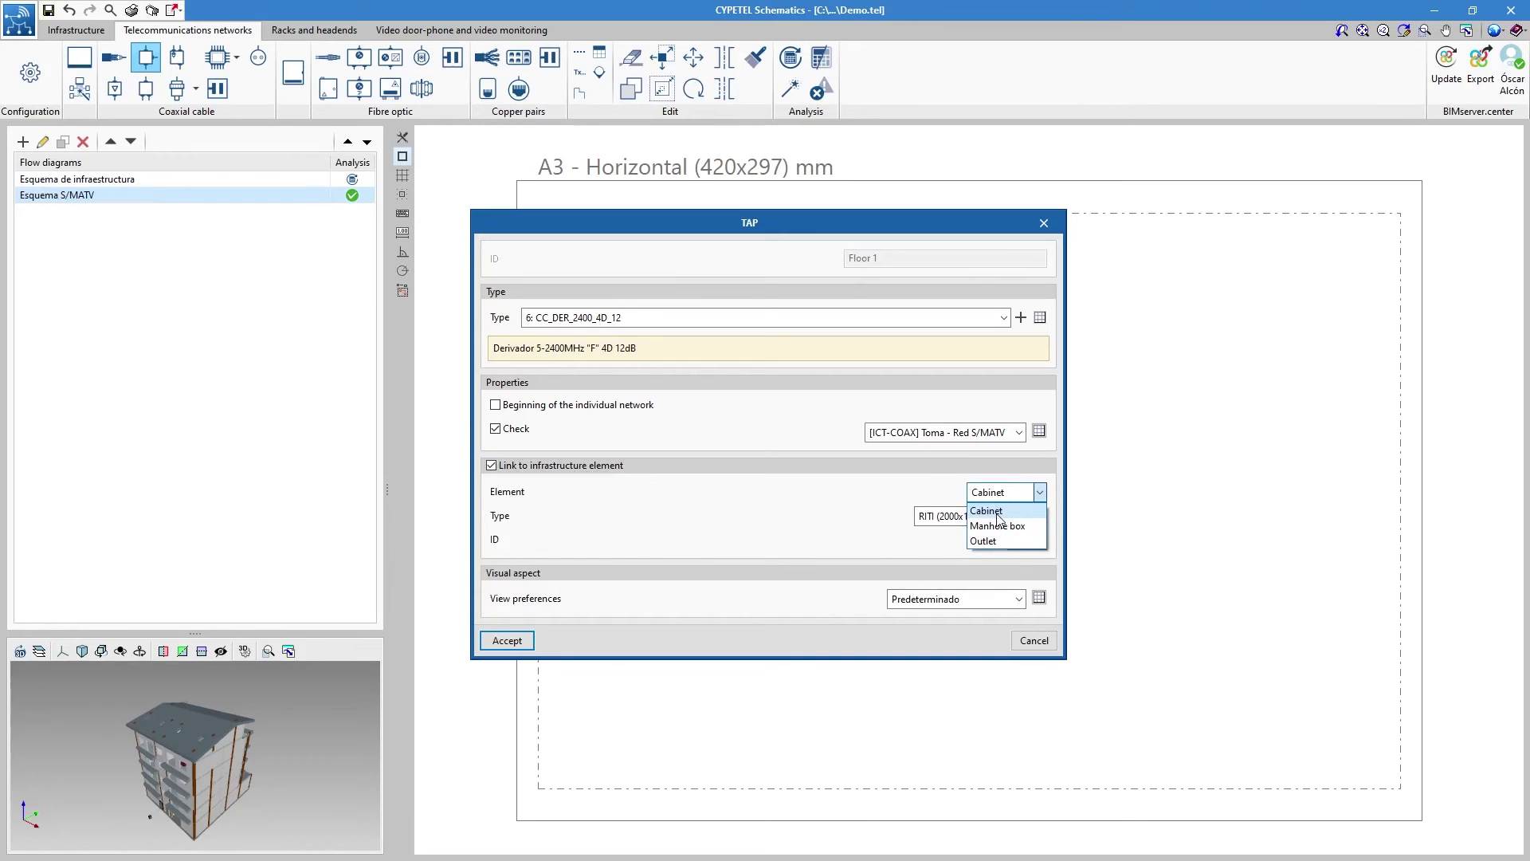
{"action": "left_click", "coordinate": [998, 512]}
{"action": "left_click", "coordinate": [1017, 518]}
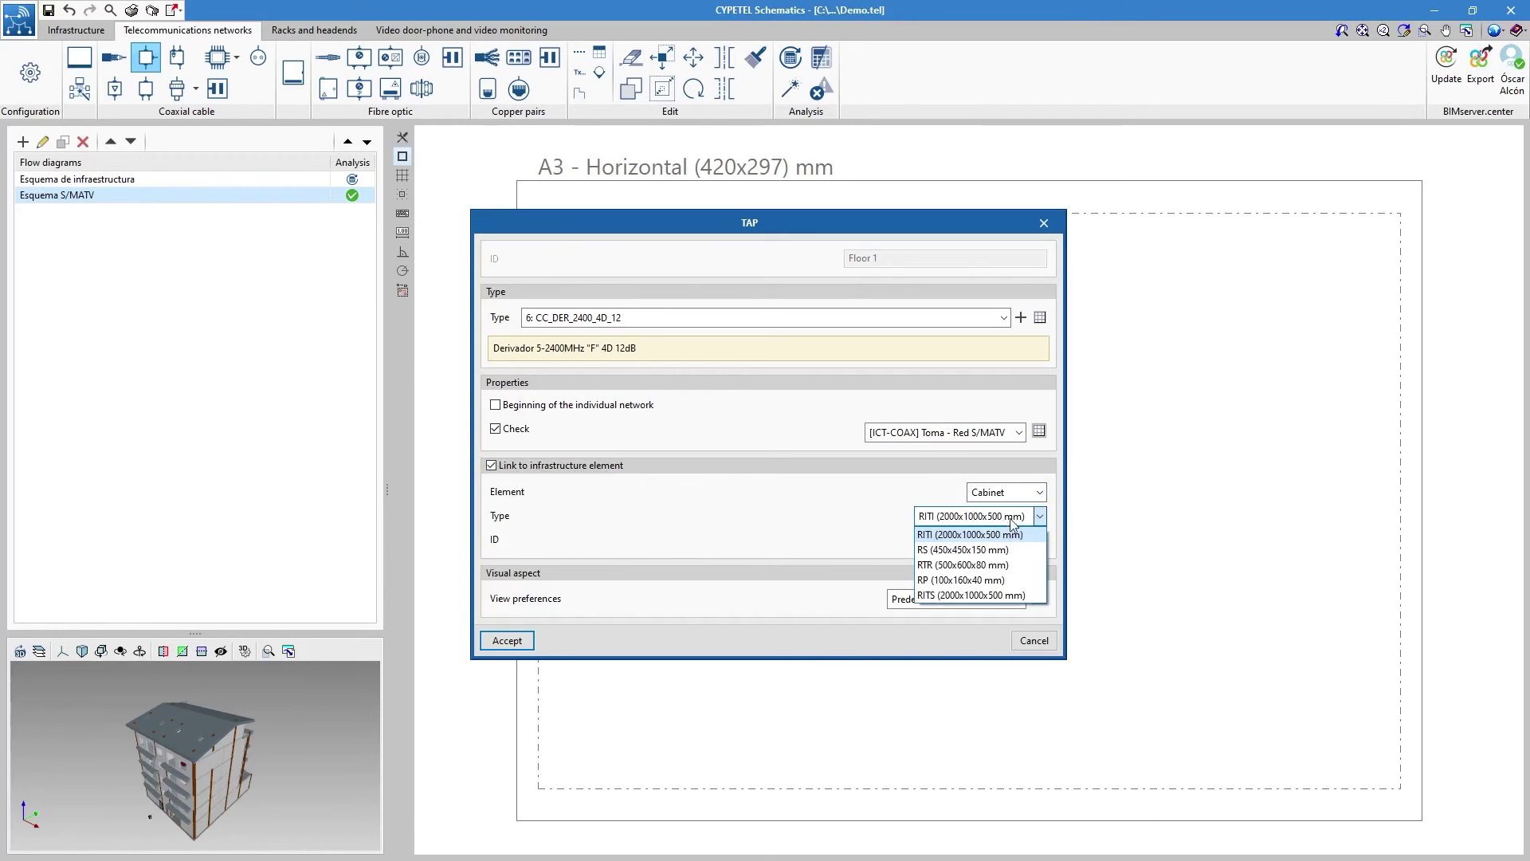
{"action": "left_click", "coordinate": [993, 564]}
{"action": "left_click", "coordinate": [1025, 541]}
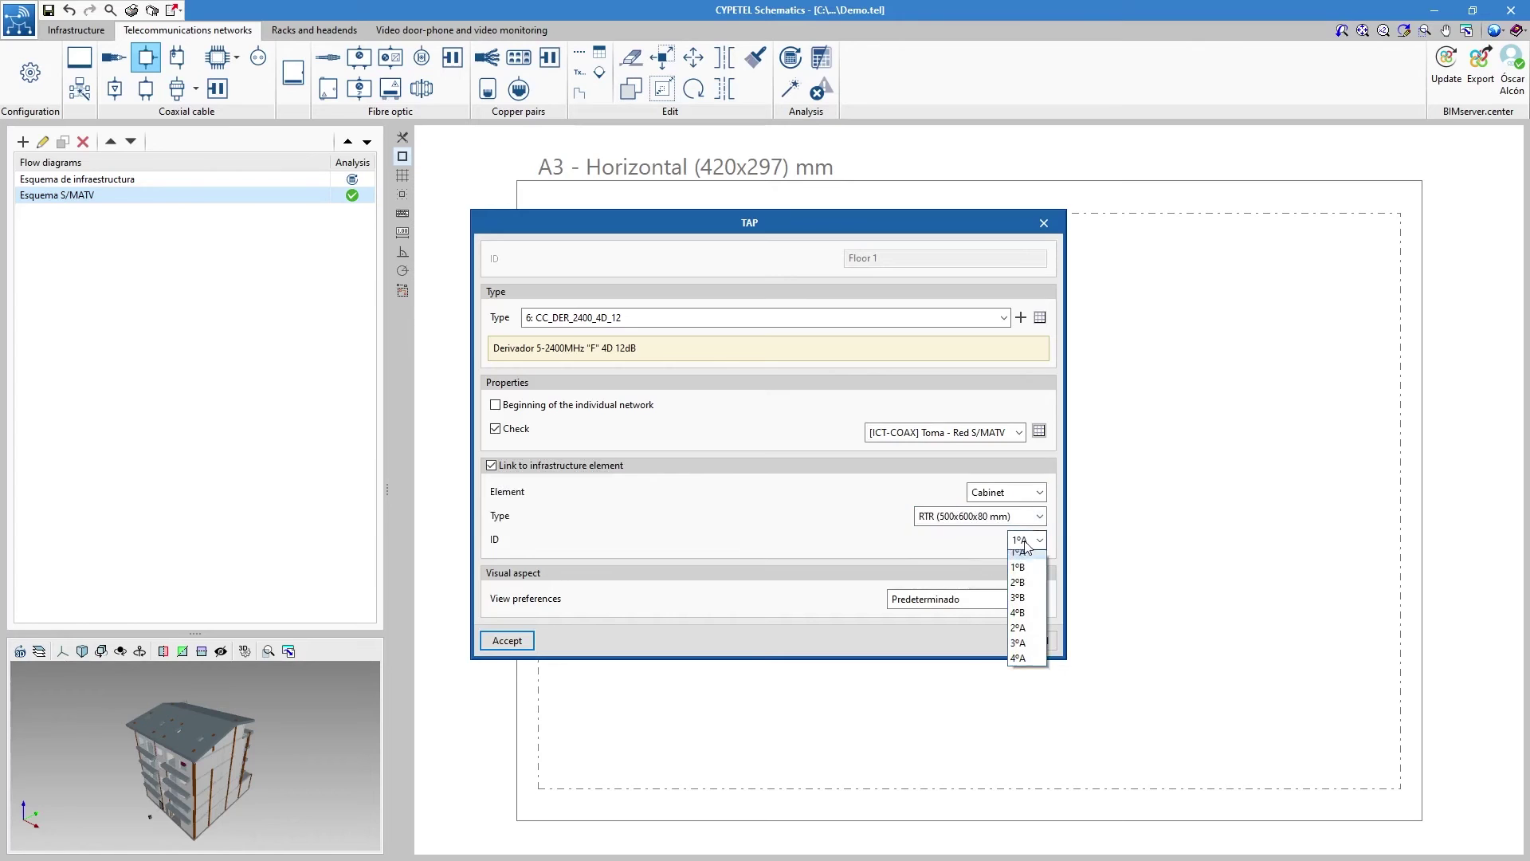
{"action": "left_click", "coordinate": [1023, 573]}
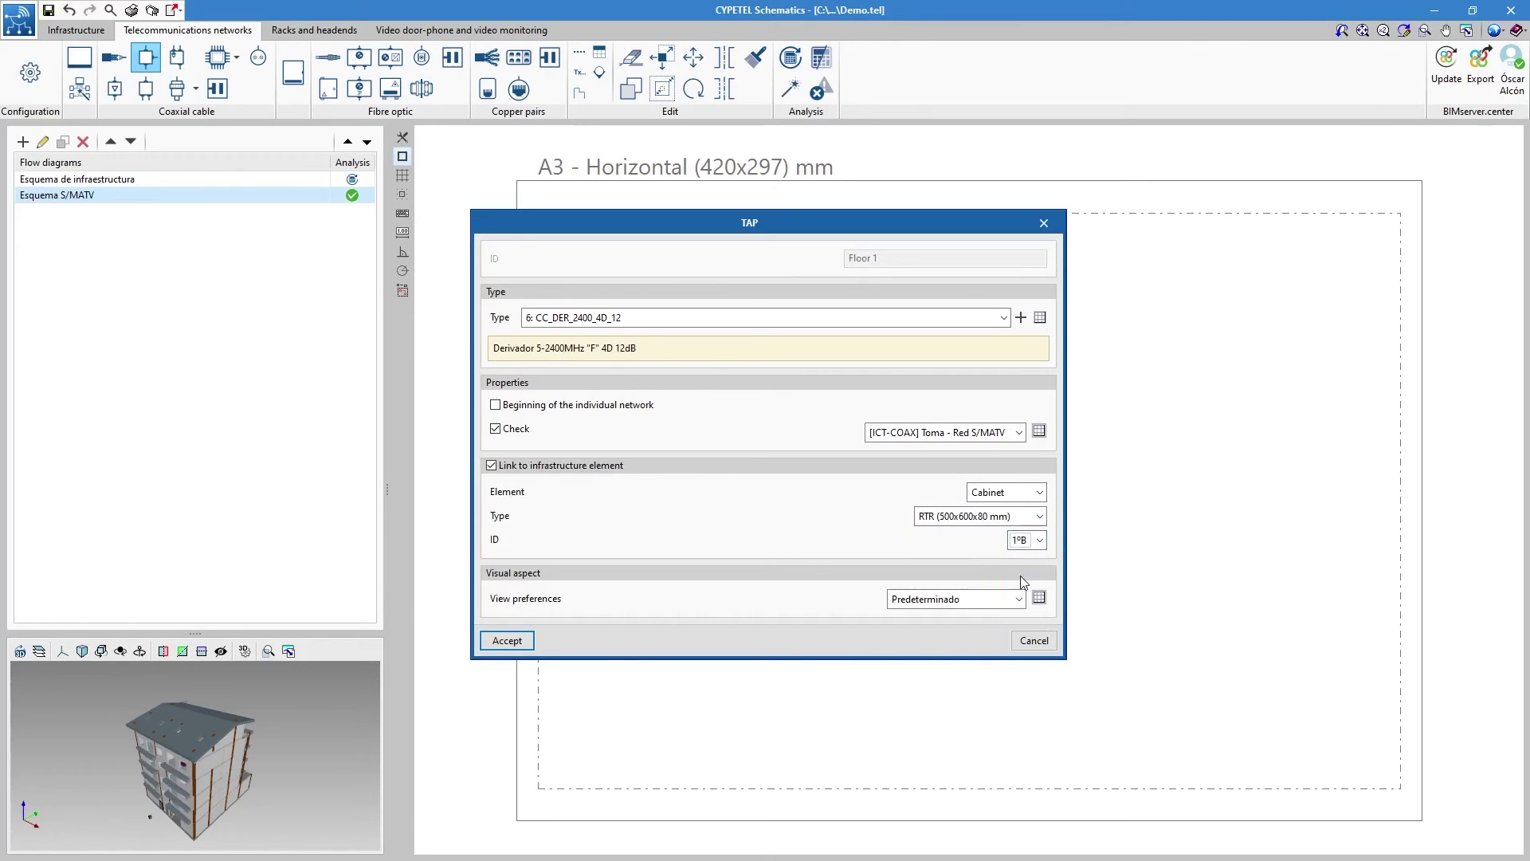
Set the tap's view preferences to Negro (ID+Referencia Tipo) and accept its definition.
{"action": "left_click", "coordinate": [1013, 600]}
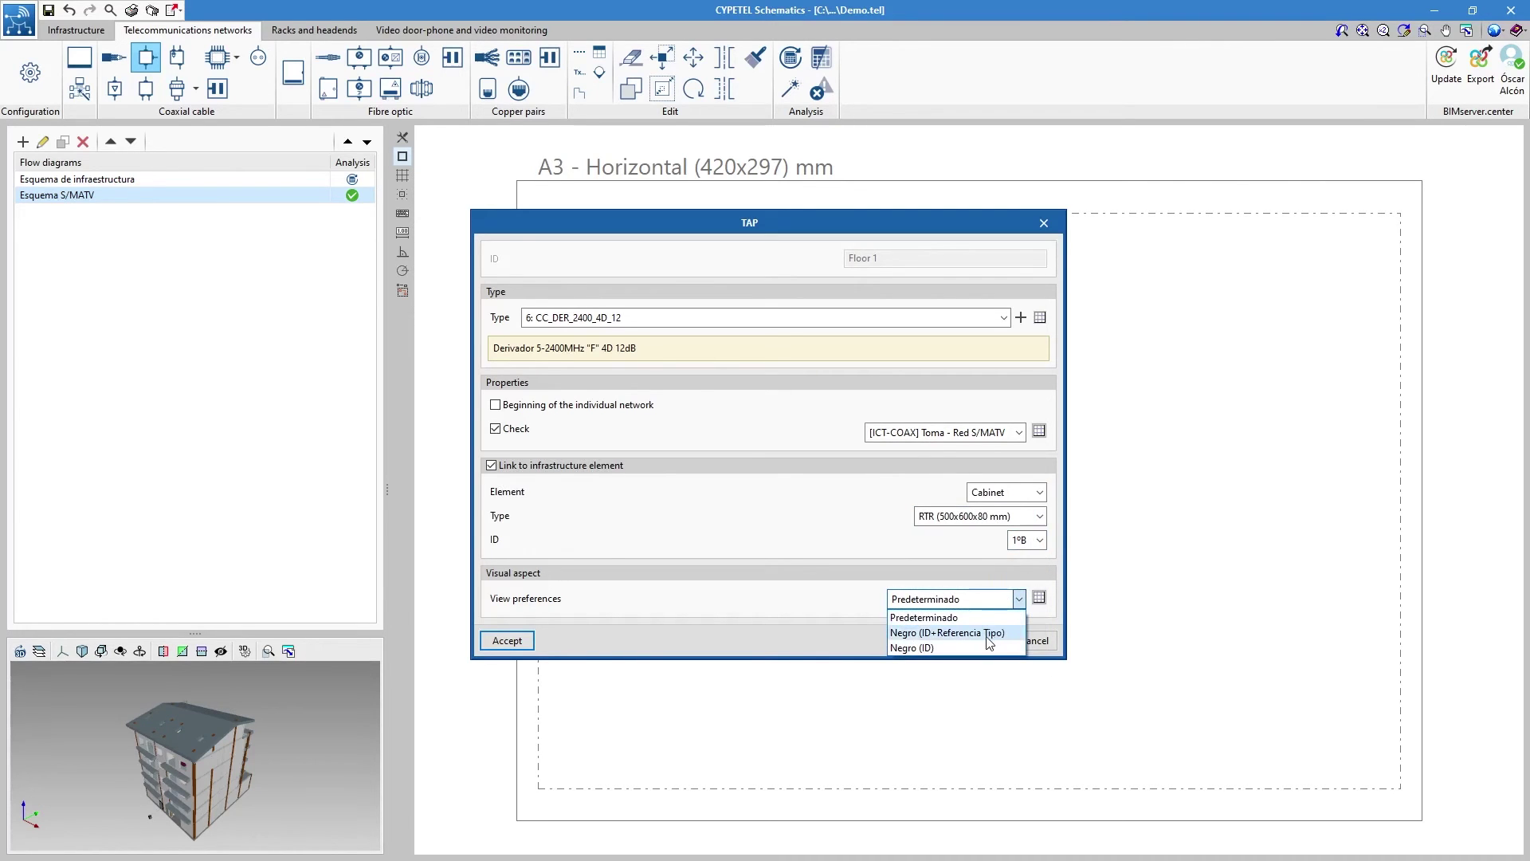
{"action": "left_click", "coordinate": [928, 632]}
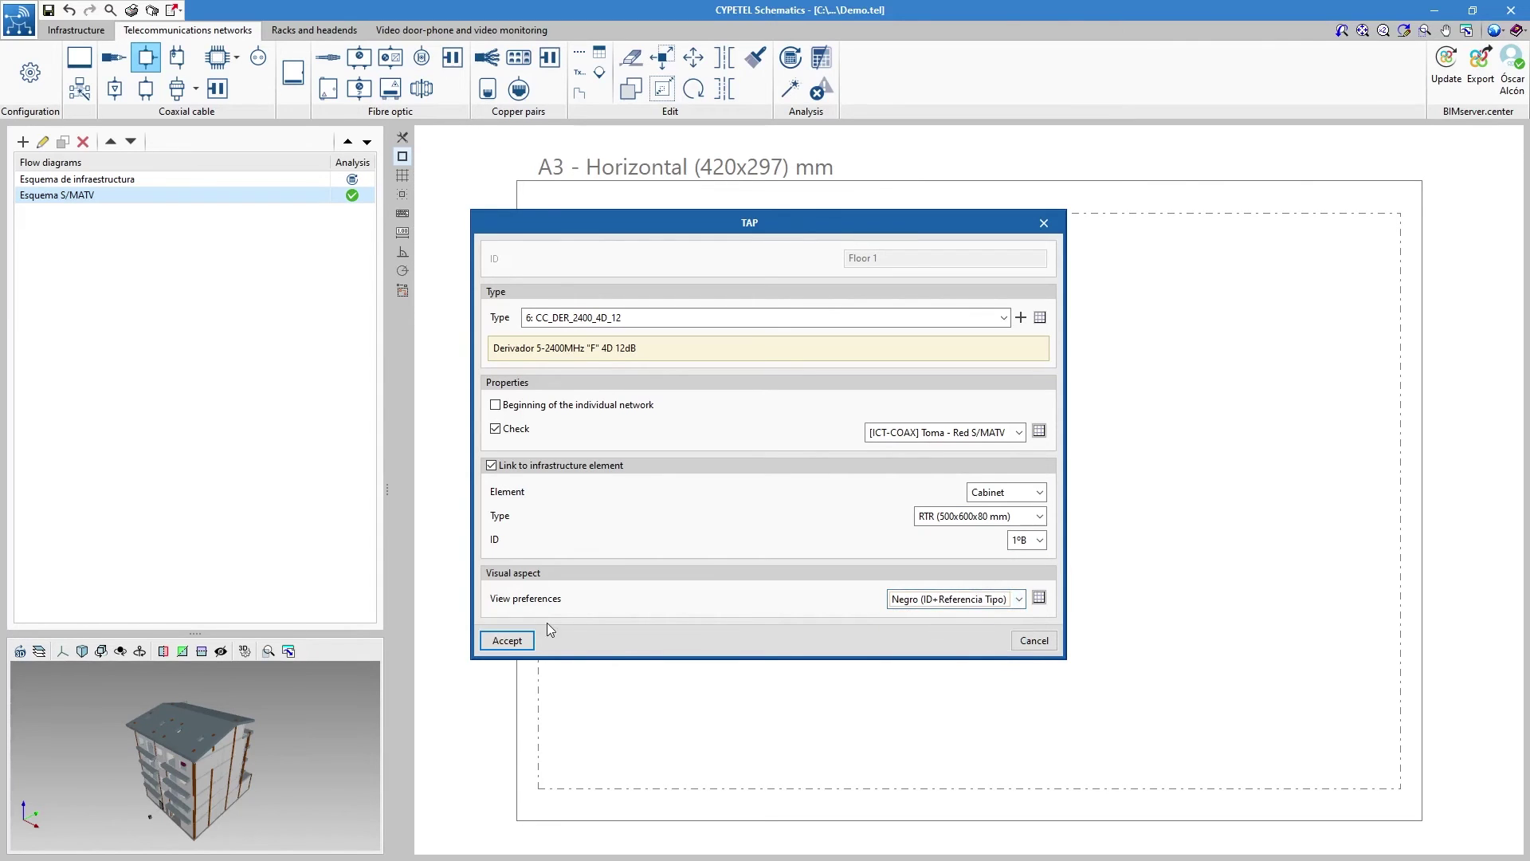
{"action": "left_click", "coordinate": [508, 641]}
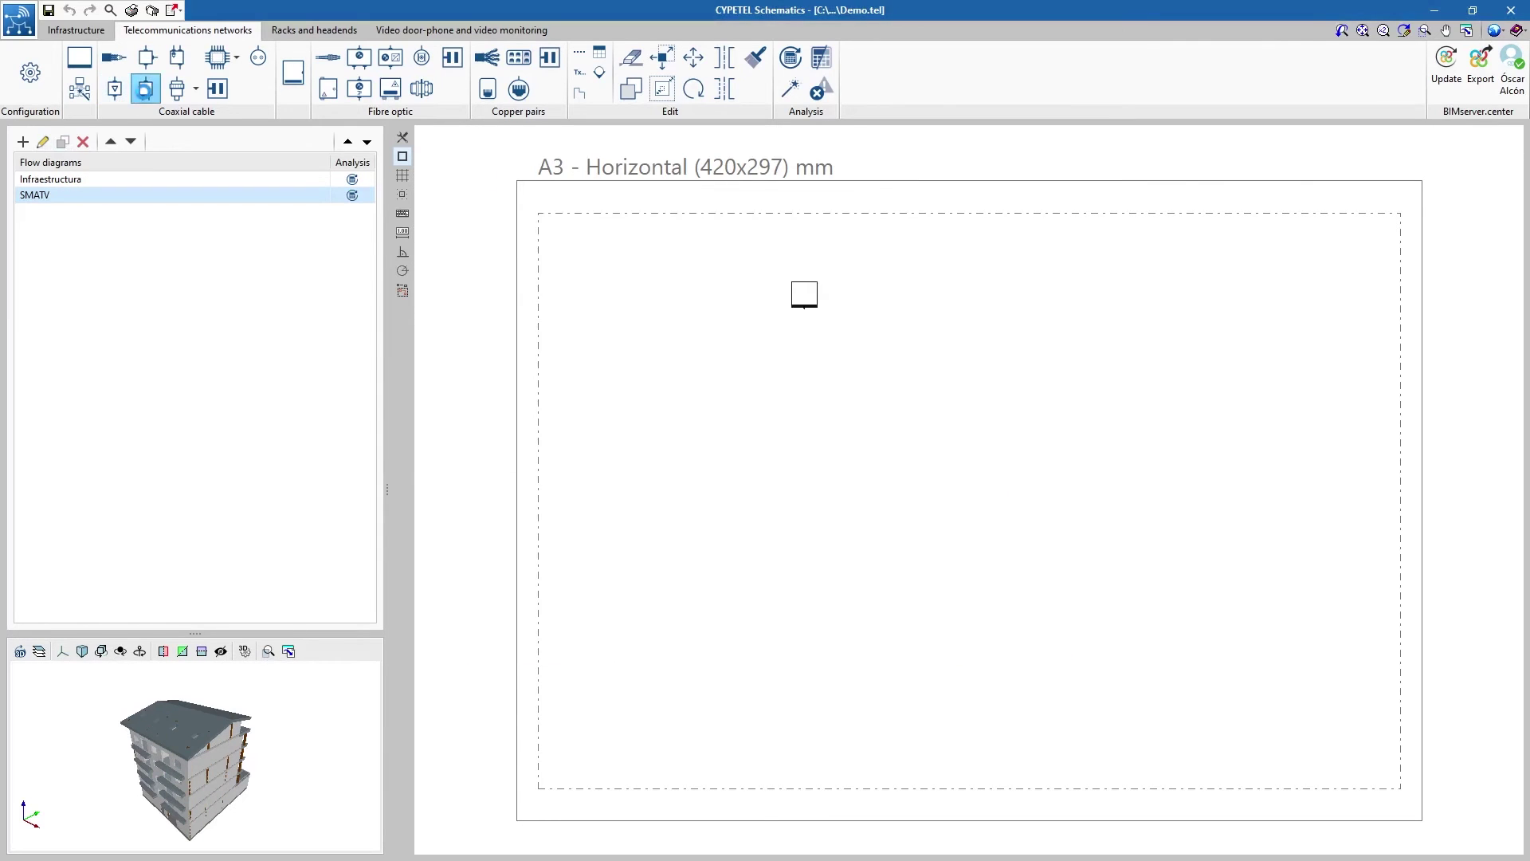
Place a CC_REP_2400_5D splitter with ID 4ºA, marked as the beginning of the individual network and shown as Negro (ID), below the network start.
{"action": "left_click", "coordinate": [803, 290]}
{"action": "type", "text": "4"}
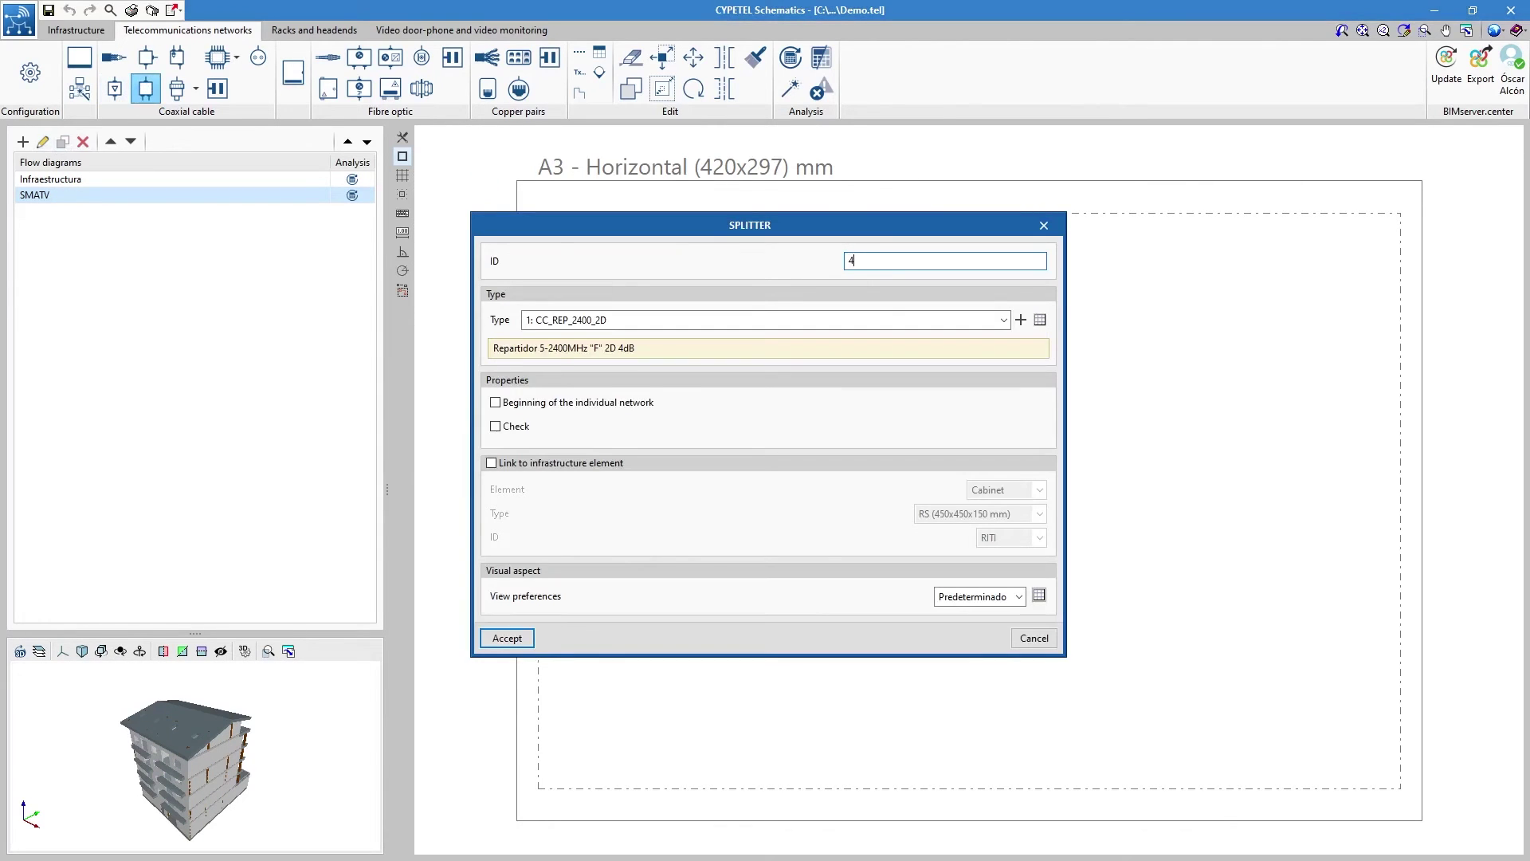
{"action": "type", "text": "ºA"}
{"action": "left_click", "coordinate": [883, 319]}
{"action": "left_click", "coordinate": [885, 380]}
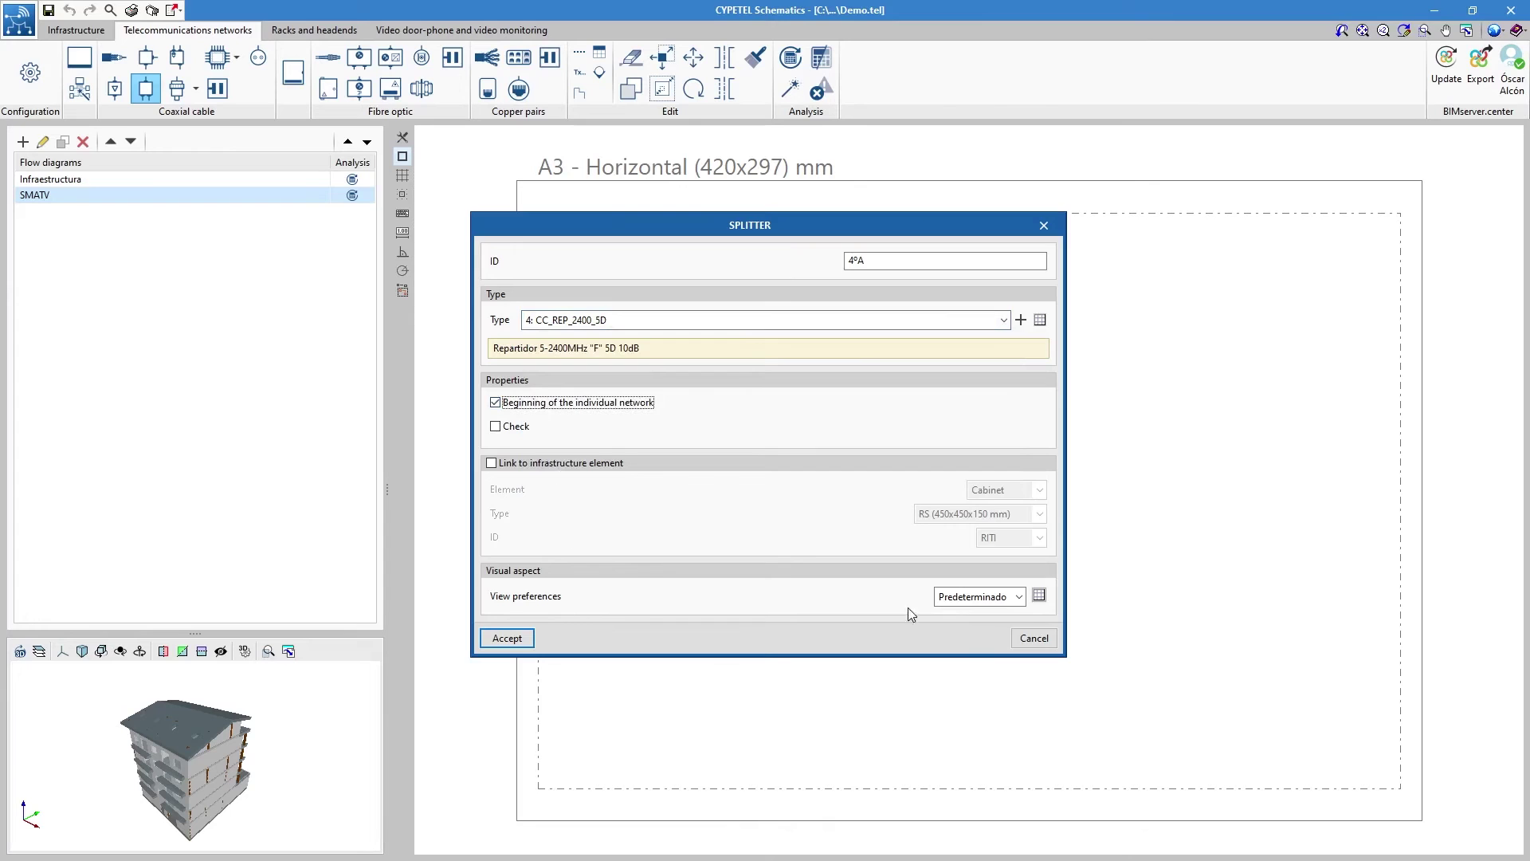
{"action": "left_click", "coordinate": [507, 638]}
{"action": "left_click", "coordinate": [930, 379]}
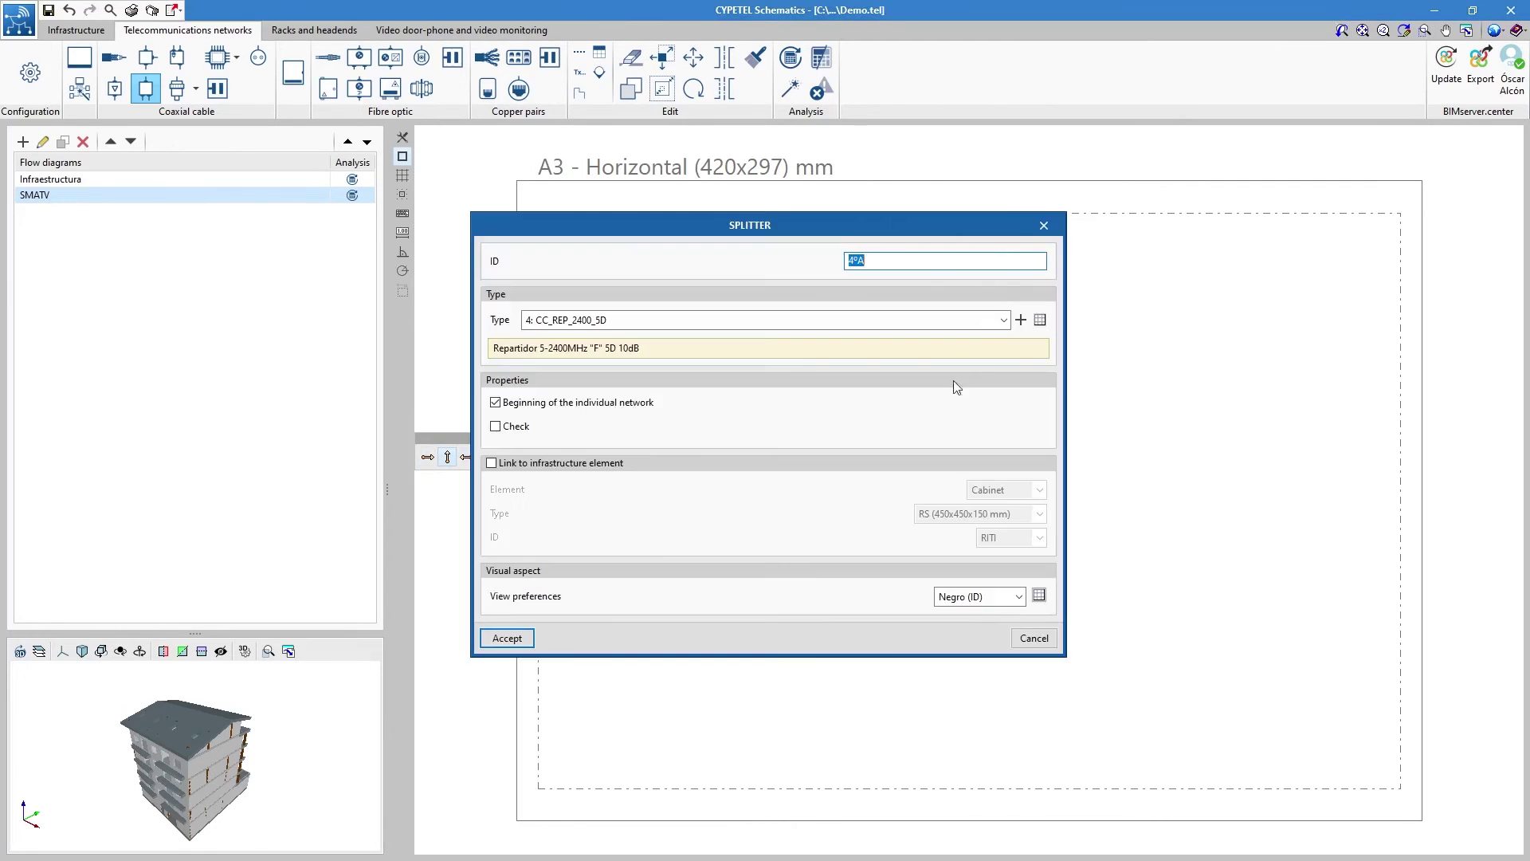
{"action": "key", "text": "Return"}
Place a CC_TOM_FM_TV_SAT outlet with ID Room1 and its check enabled, above and beside splitter 4ºA.
{"action": "left_click", "coordinate": [270, 69]}
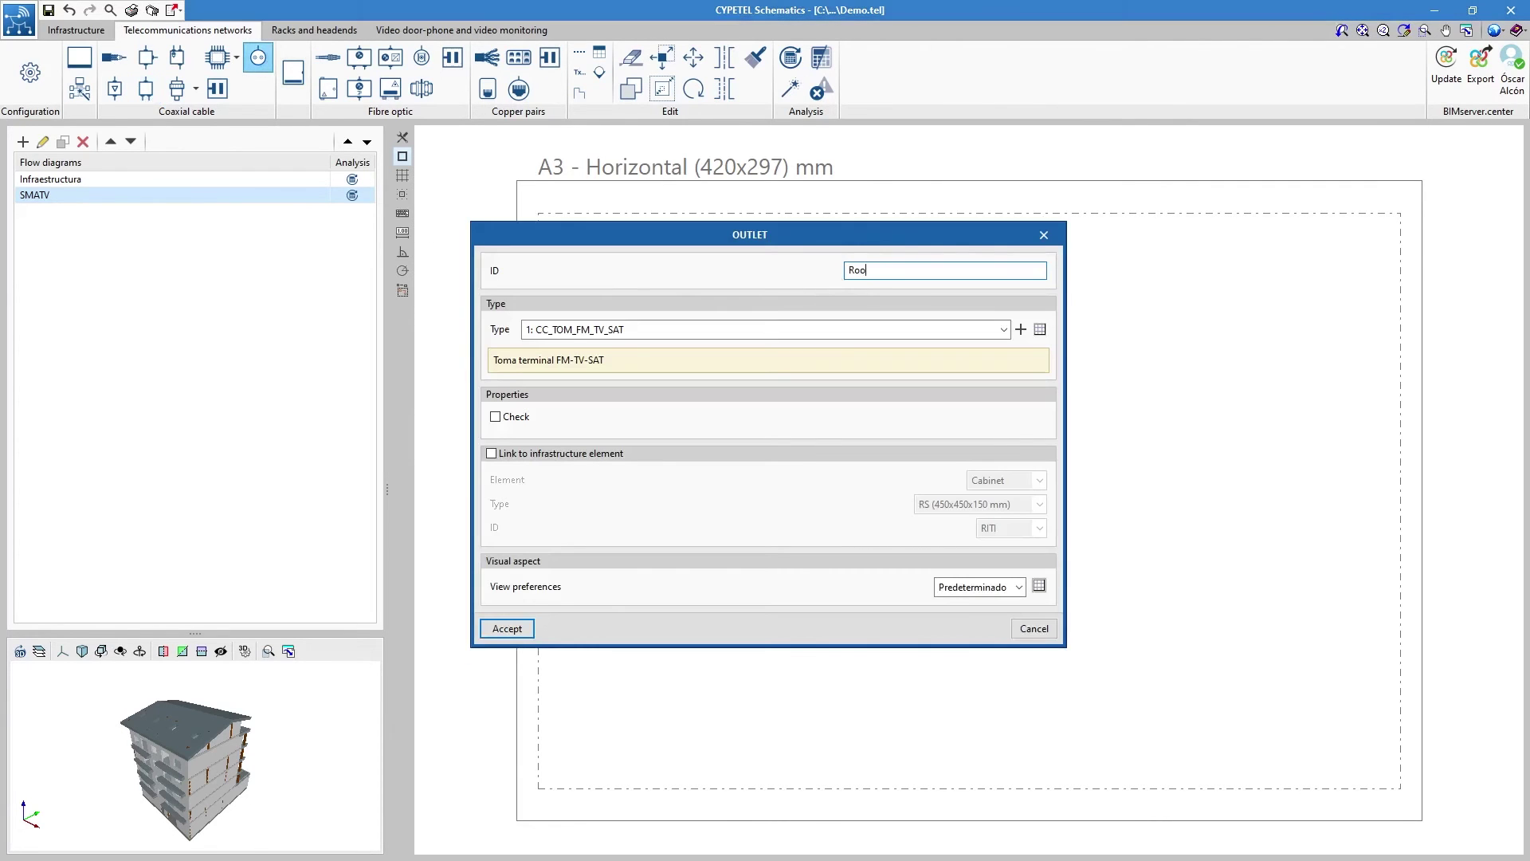
{"action": "left_click", "coordinate": [508, 417]}
{"action": "left_click", "coordinate": [968, 587]}
{"action": "left_click", "coordinate": [971, 621]}
{"action": "key", "text": "Return"}
{"action": "left_click", "coordinate": [1028, 334]}
{"action": "key", "text": "Return"}
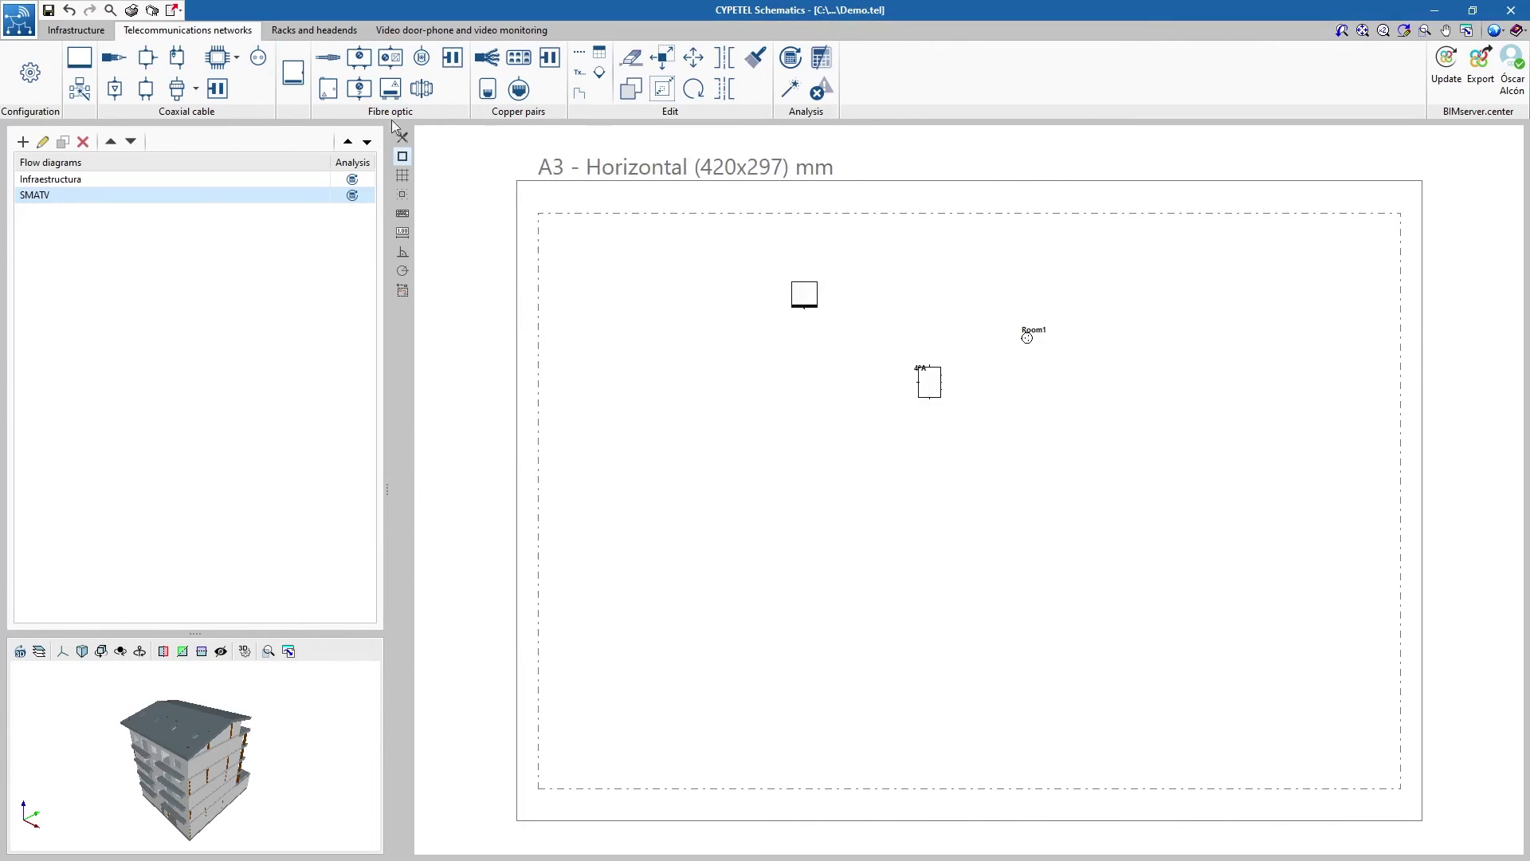
Connect splitter 4ºA to outlet Room1 with a 15 m CC_CAB_1 coaxial cable shown as Rojo.
{"action": "left_click", "coordinate": [114, 57]}
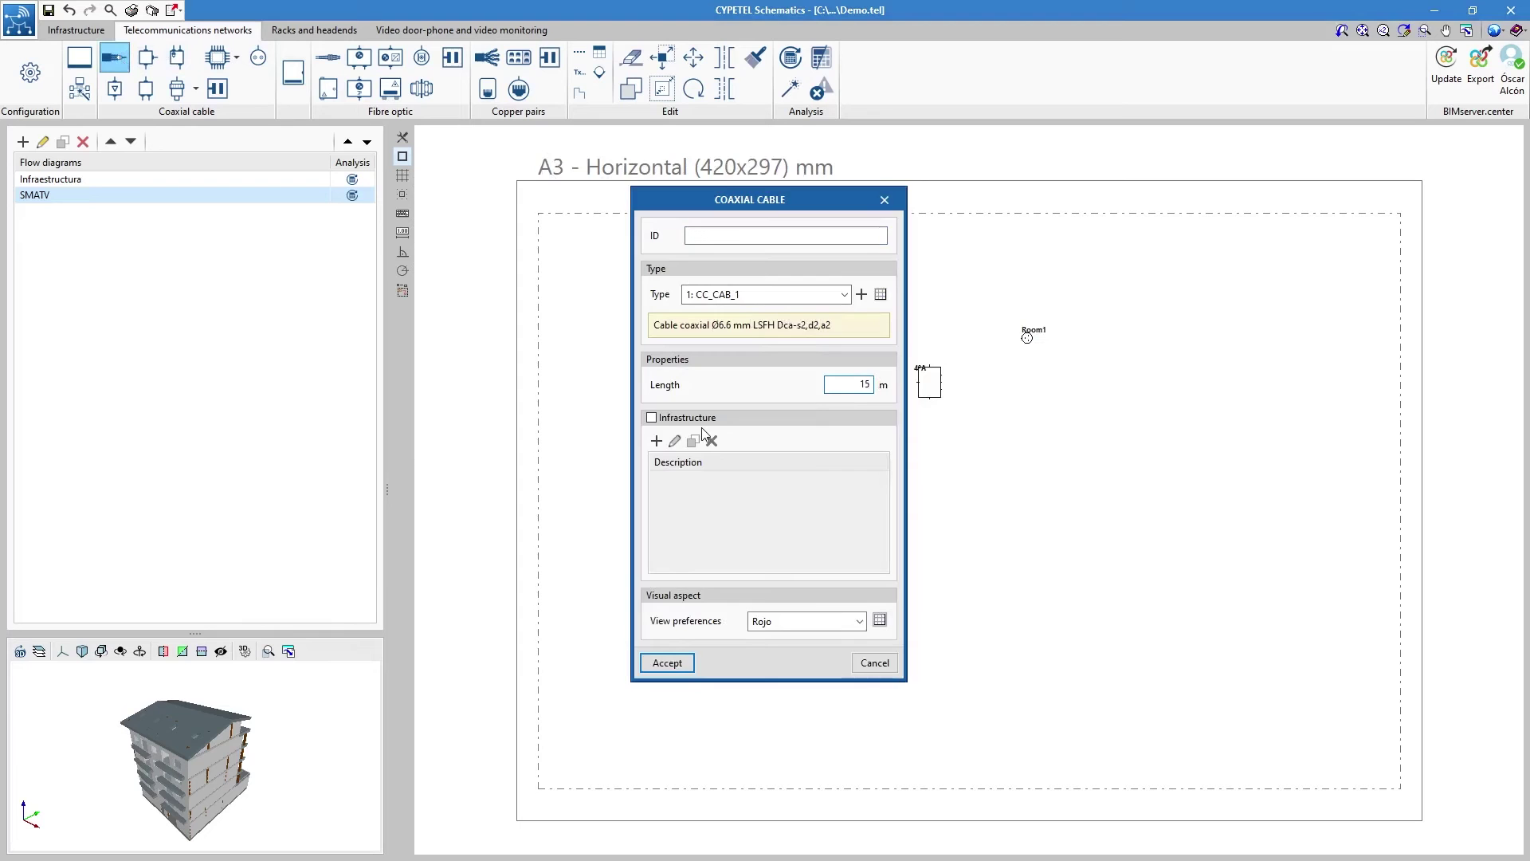
{"action": "key", "text": "Return"}
{"action": "left_click", "coordinate": [916, 381]}
{"action": "left_click", "coordinate": [1027, 337]}
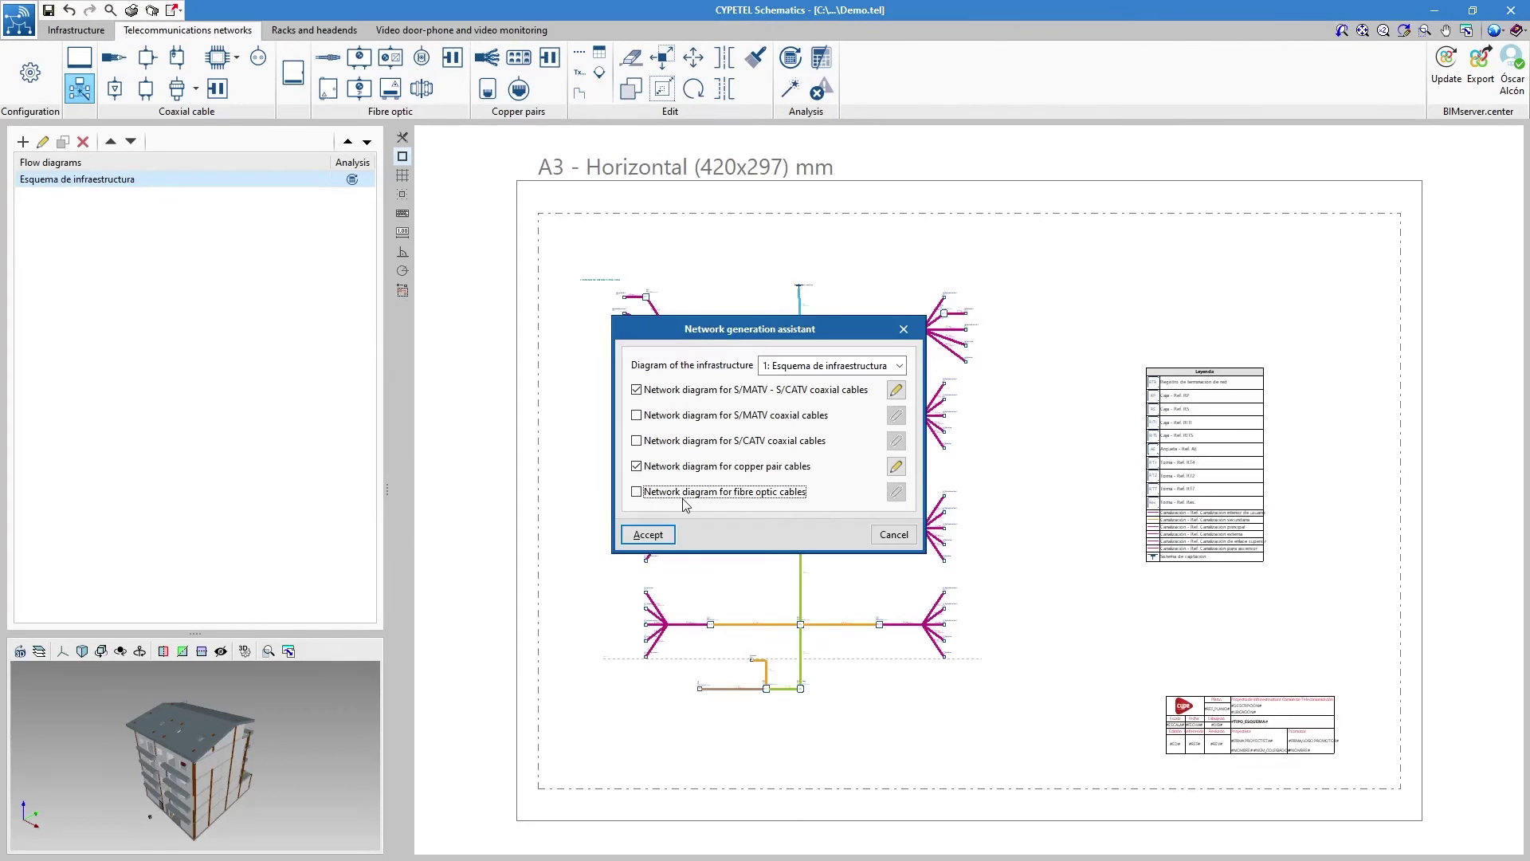
Enable the fibre optic cable network diagram, start it at the RITI (2000x1000x500 mm) and import the 1310 nm wavelength at 10.0 dBm.
{"action": "left_click", "coordinate": [682, 493]}
{"action": "left_click", "coordinate": [837, 218]}
{"action": "left_click", "coordinate": [829, 284]}
{"action": "left_click", "coordinate": [630, 328]}
{"action": "left_click", "coordinate": [739, 486]}
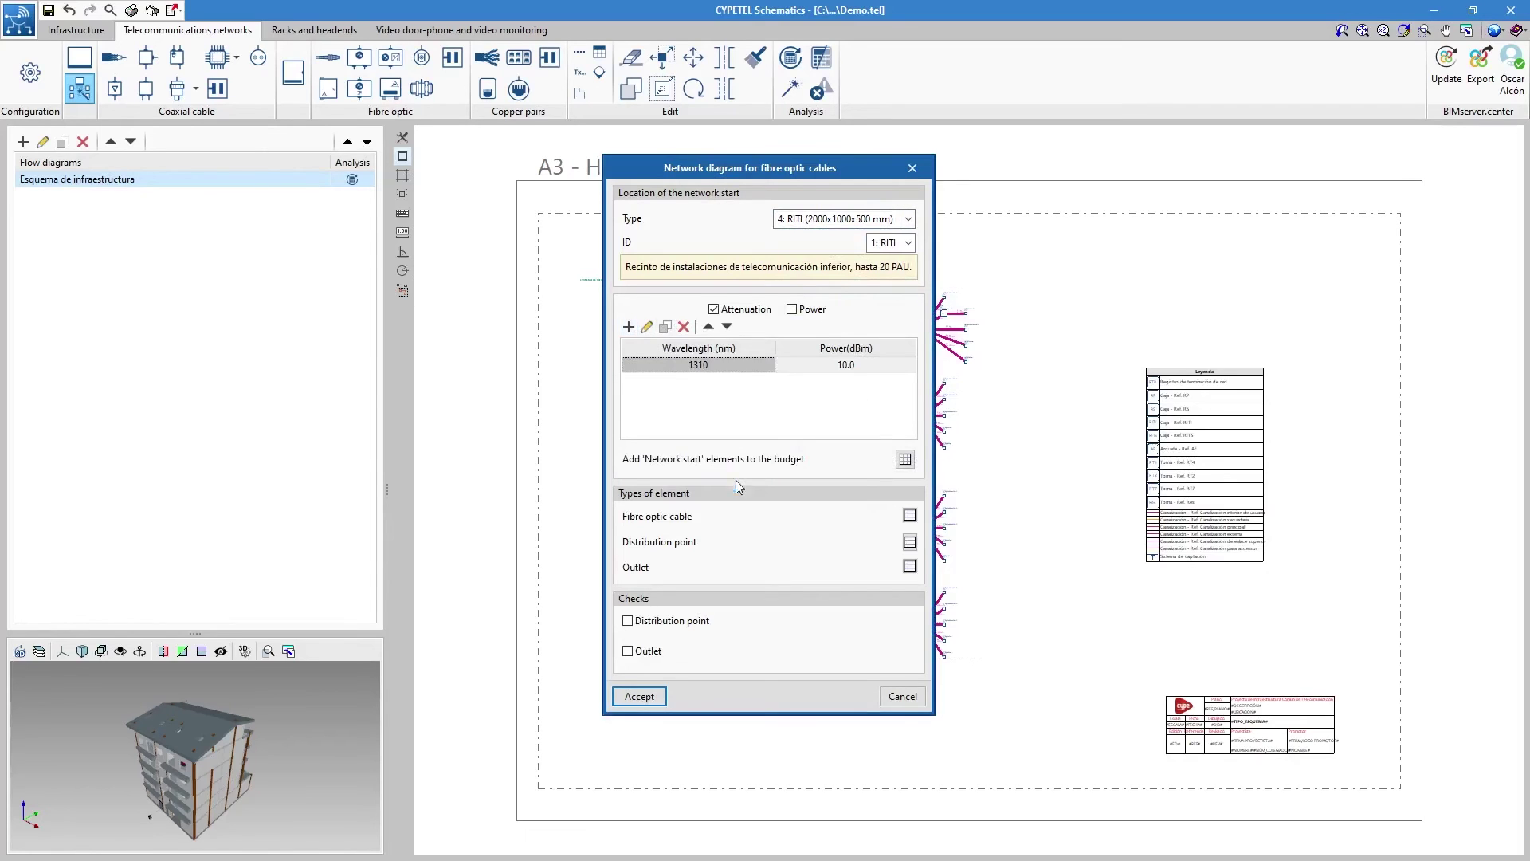
Import further wavelengths for the fibre optic network start, including 1550 nm at 10.0 dBm.
{"action": "left_click", "coordinate": [629, 327]}
{"action": "left_click", "coordinate": [837, 416]}
{"action": "left_click", "coordinate": [701, 428]}
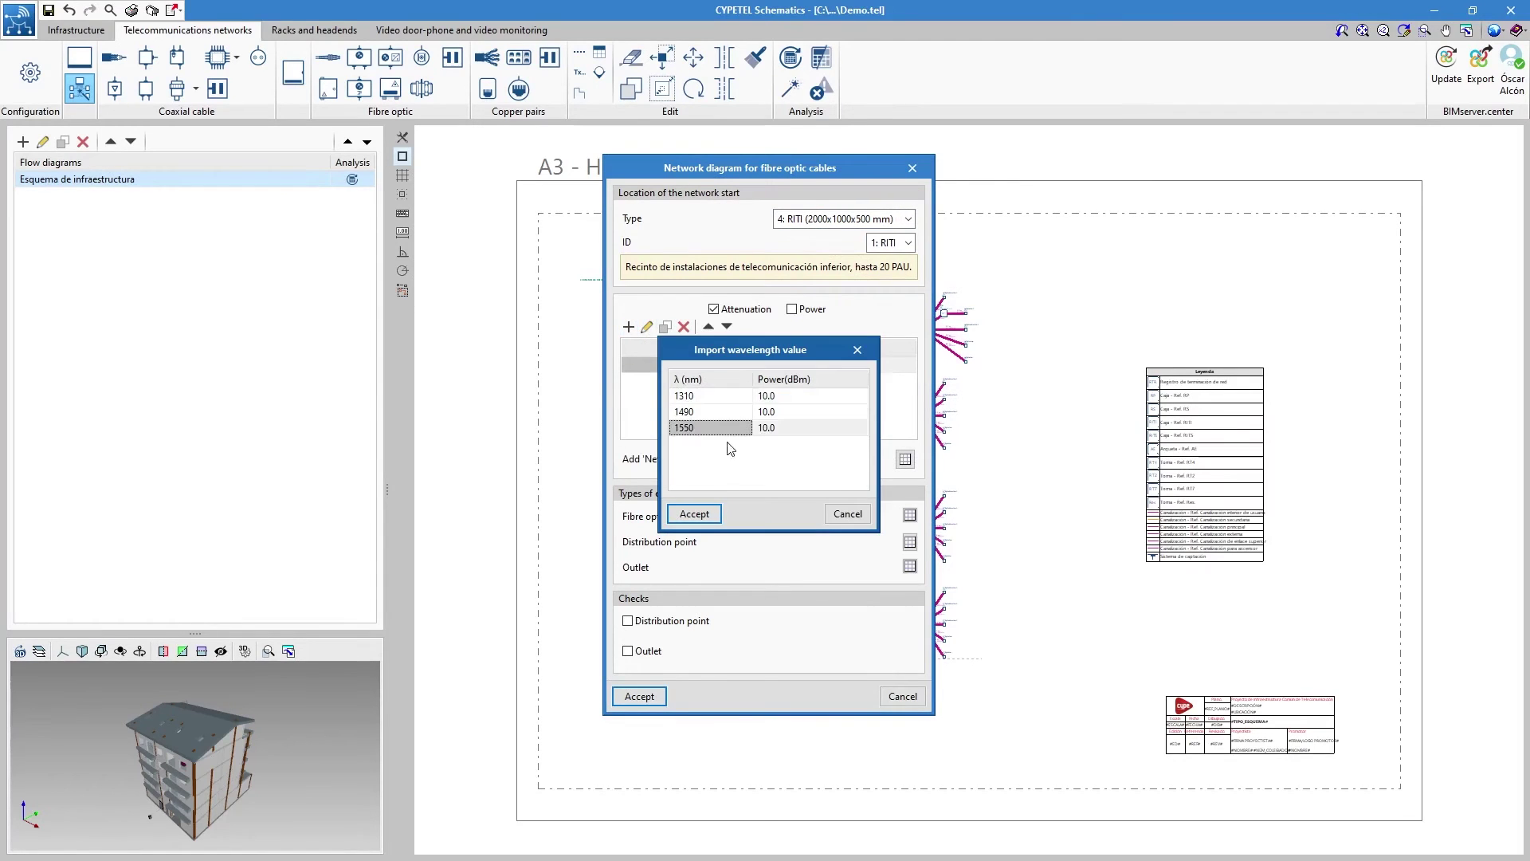
{"action": "left_click", "coordinate": [705, 505]}
{"action": "left_click", "coordinate": [706, 484]}
Set the distribution point and outlet checks for fibre optics, accept the settings and generate the selected network diagrams.
{"action": "left_click", "coordinate": [666, 624]}
{"action": "left_click", "coordinate": [666, 629]}
{"action": "left_click", "coordinate": [845, 625]}
{"action": "left_click", "coordinate": [843, 662]}
{"action": "left_click", "coordinate": [639, 695]}
{"action": "left_click", "coordinate": [647, 532]}
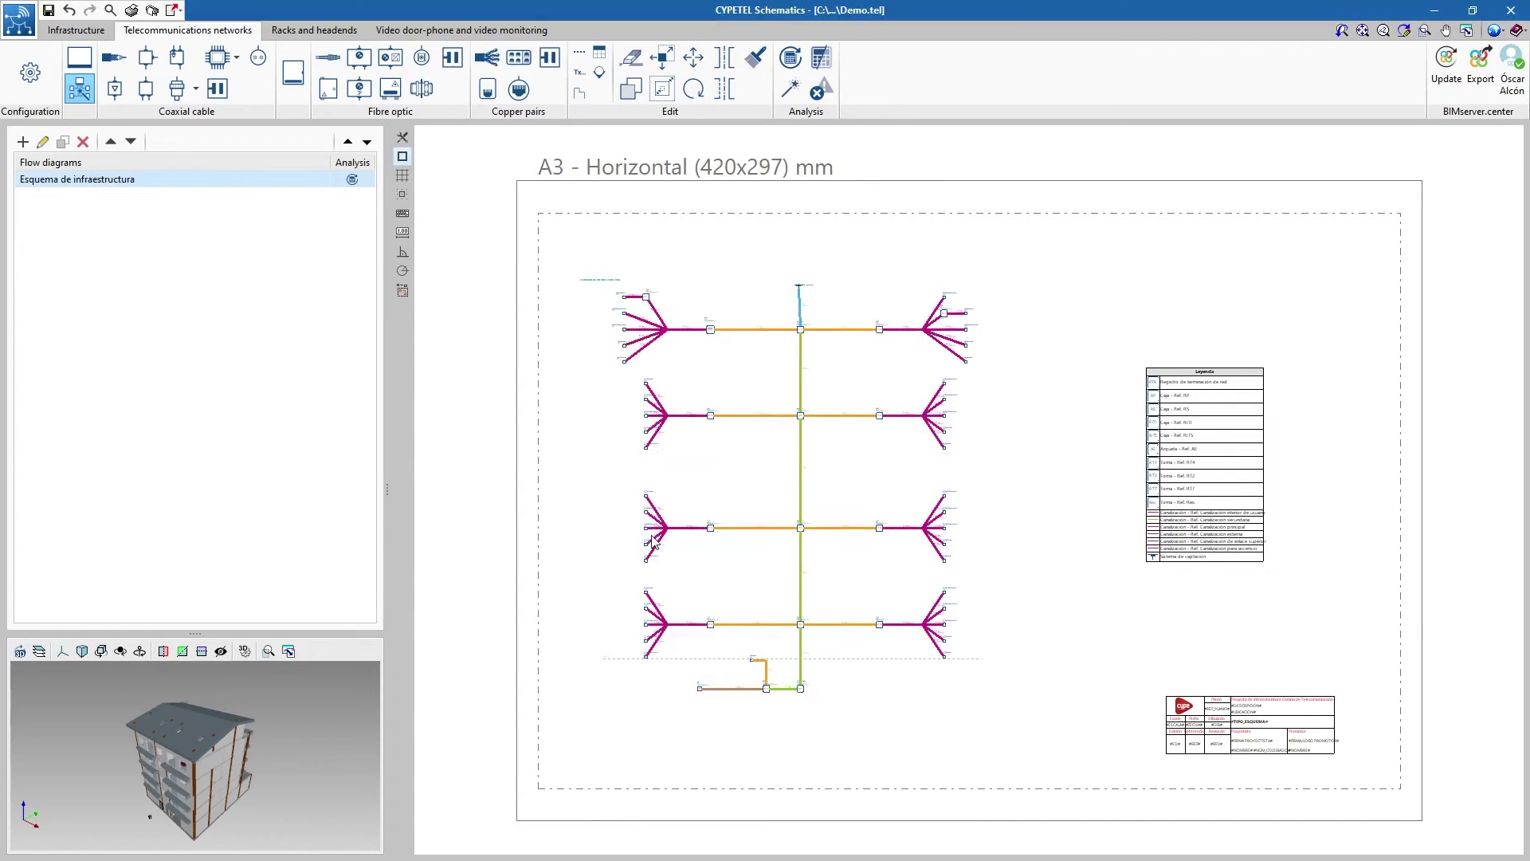
Review the generated coaxial, copper pair and fibre optic network diagrams in turn.
{"action": "left_click", "coordinate": [294, 197]}
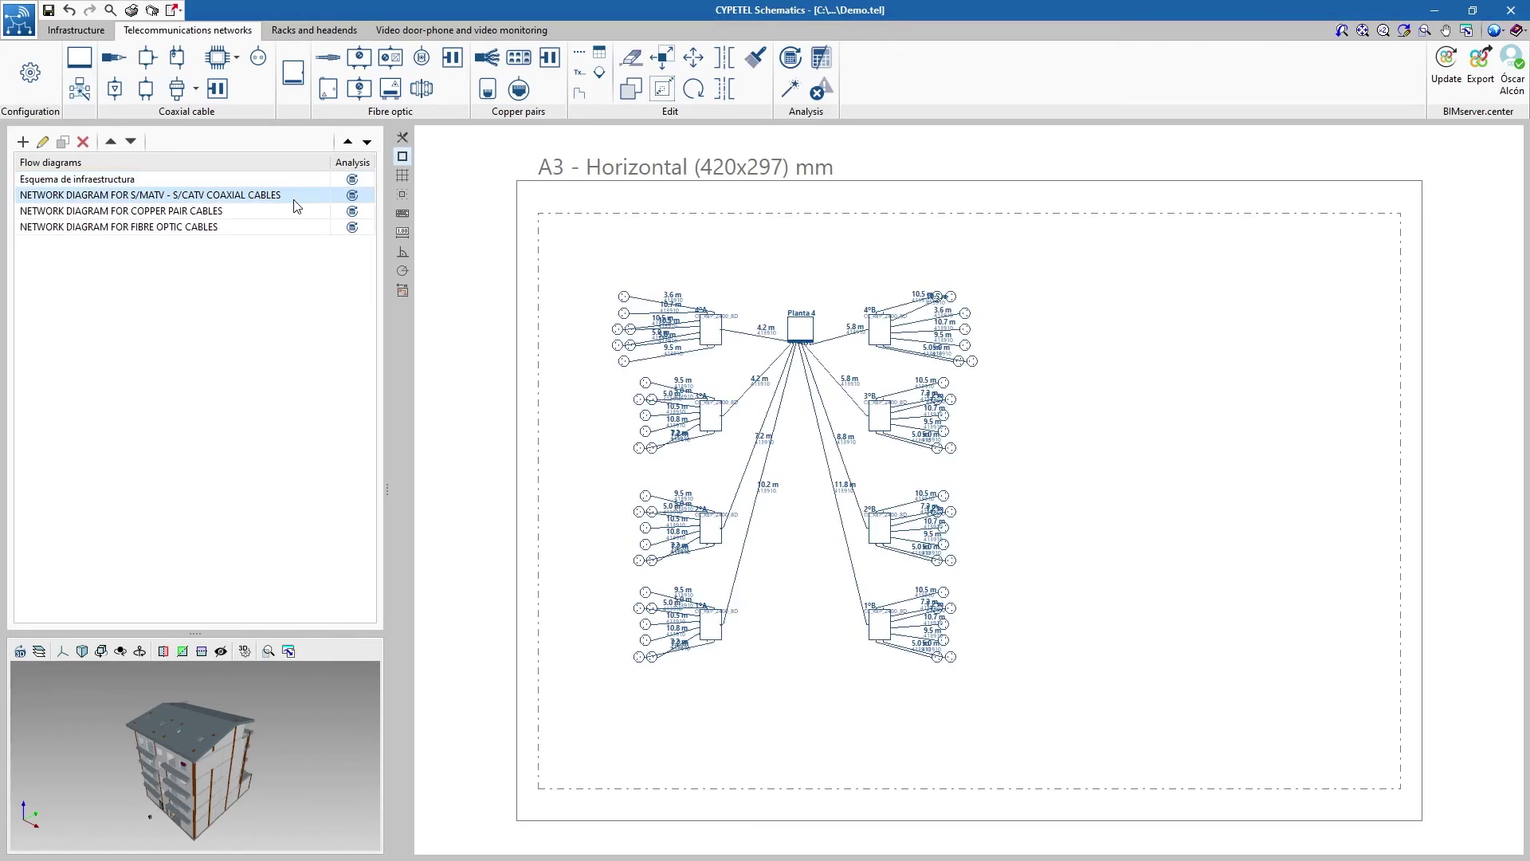
{"action": "left_click", "coordinate": [294, 209]}
{"action": "left_click", "coordinate": [295, 227]}
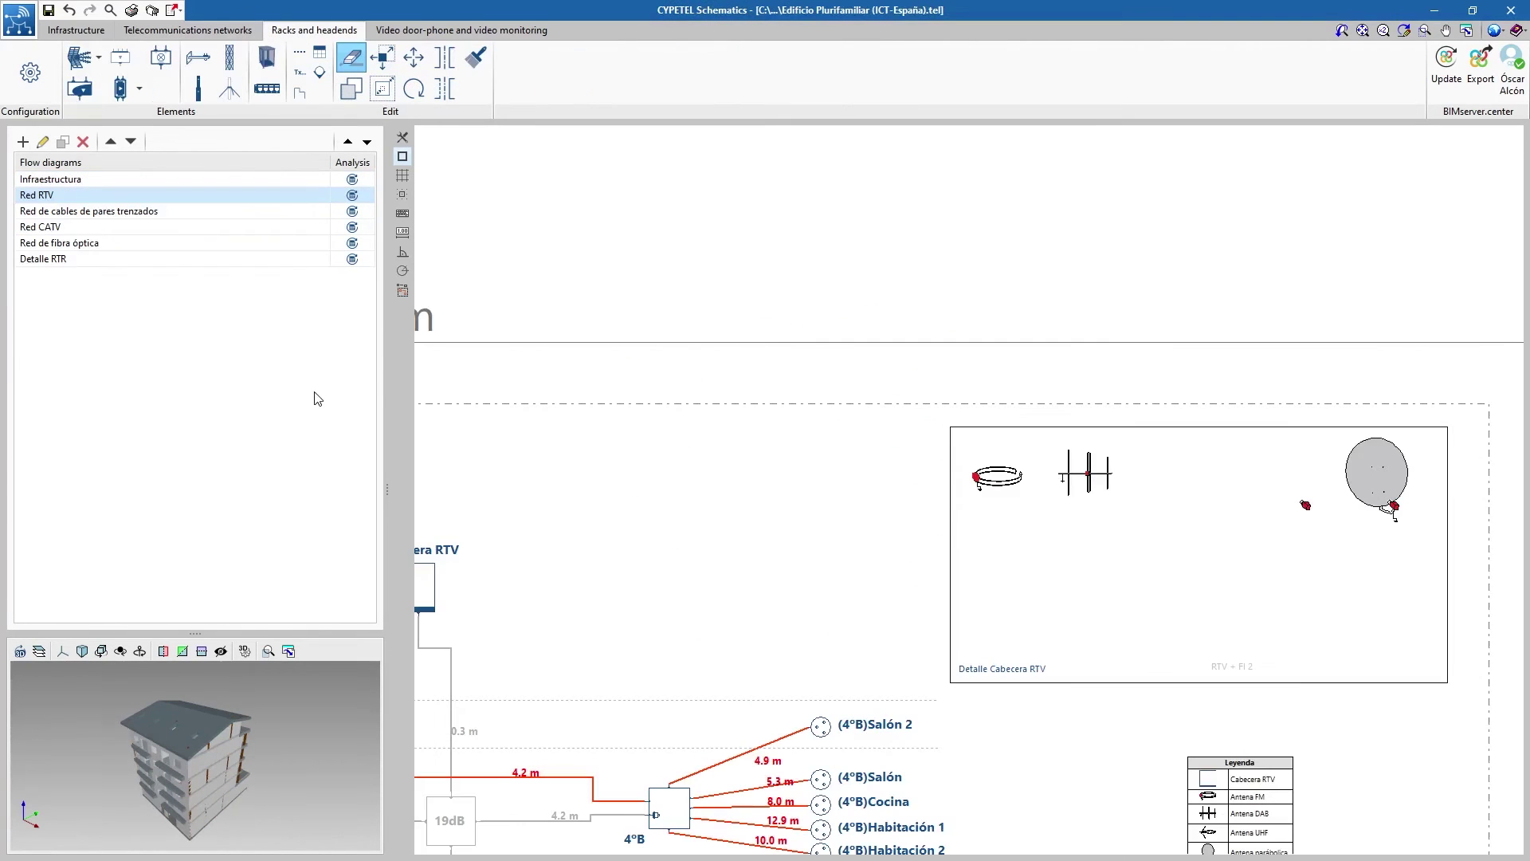
Place a CC_ANT_UHF_13 UHF antenna with Predeterminado view preferences beside the DAB antenna in the Detalle Cabecera RTV frame.
{"action": "left_click", "coordinate": [139, 88]}
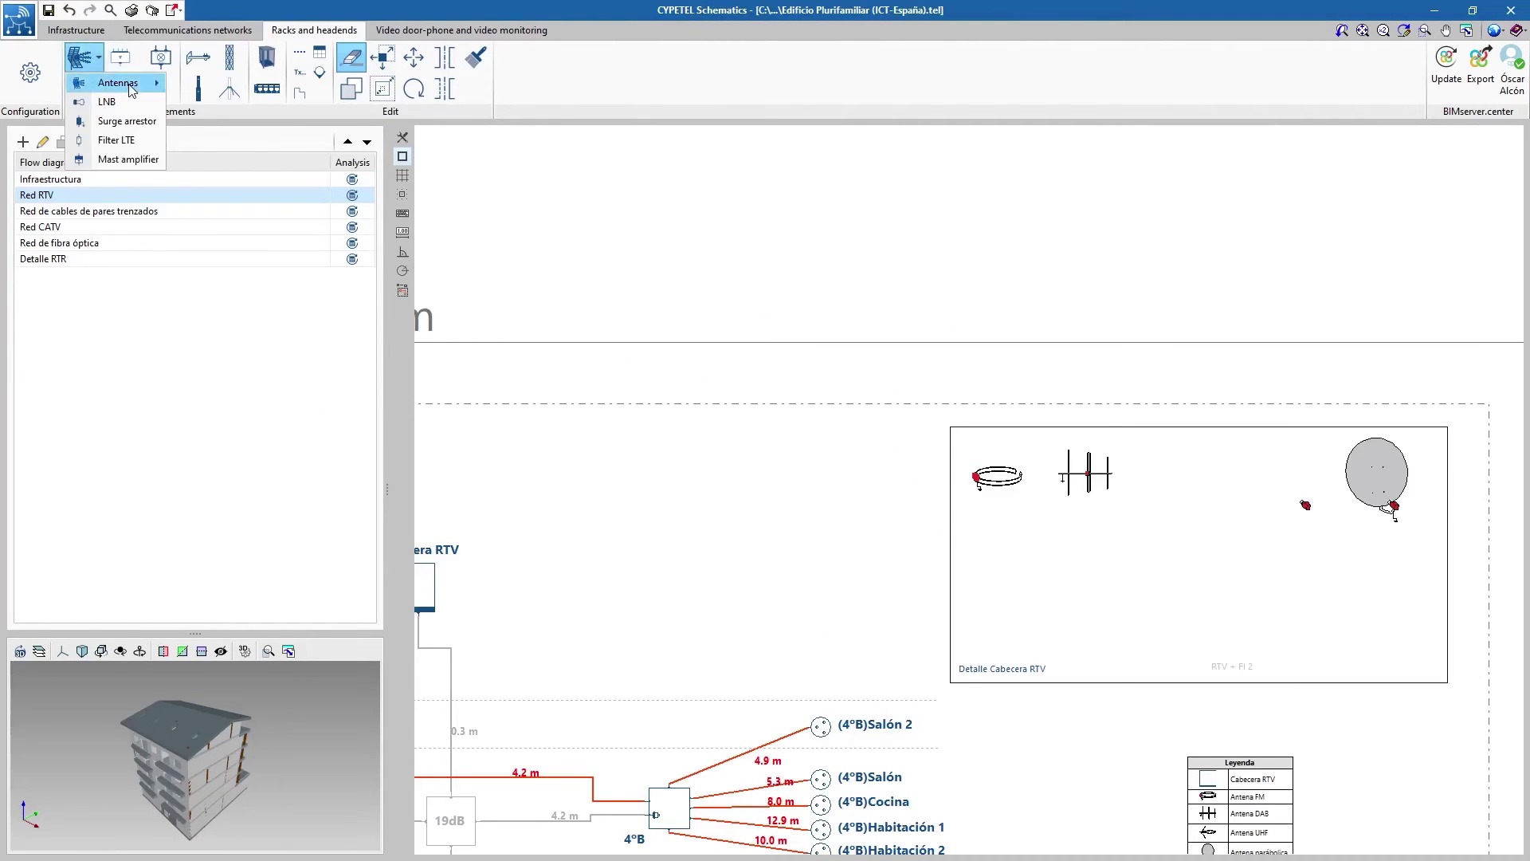
{"action": "left_click", "coordinate": [132, 62]}
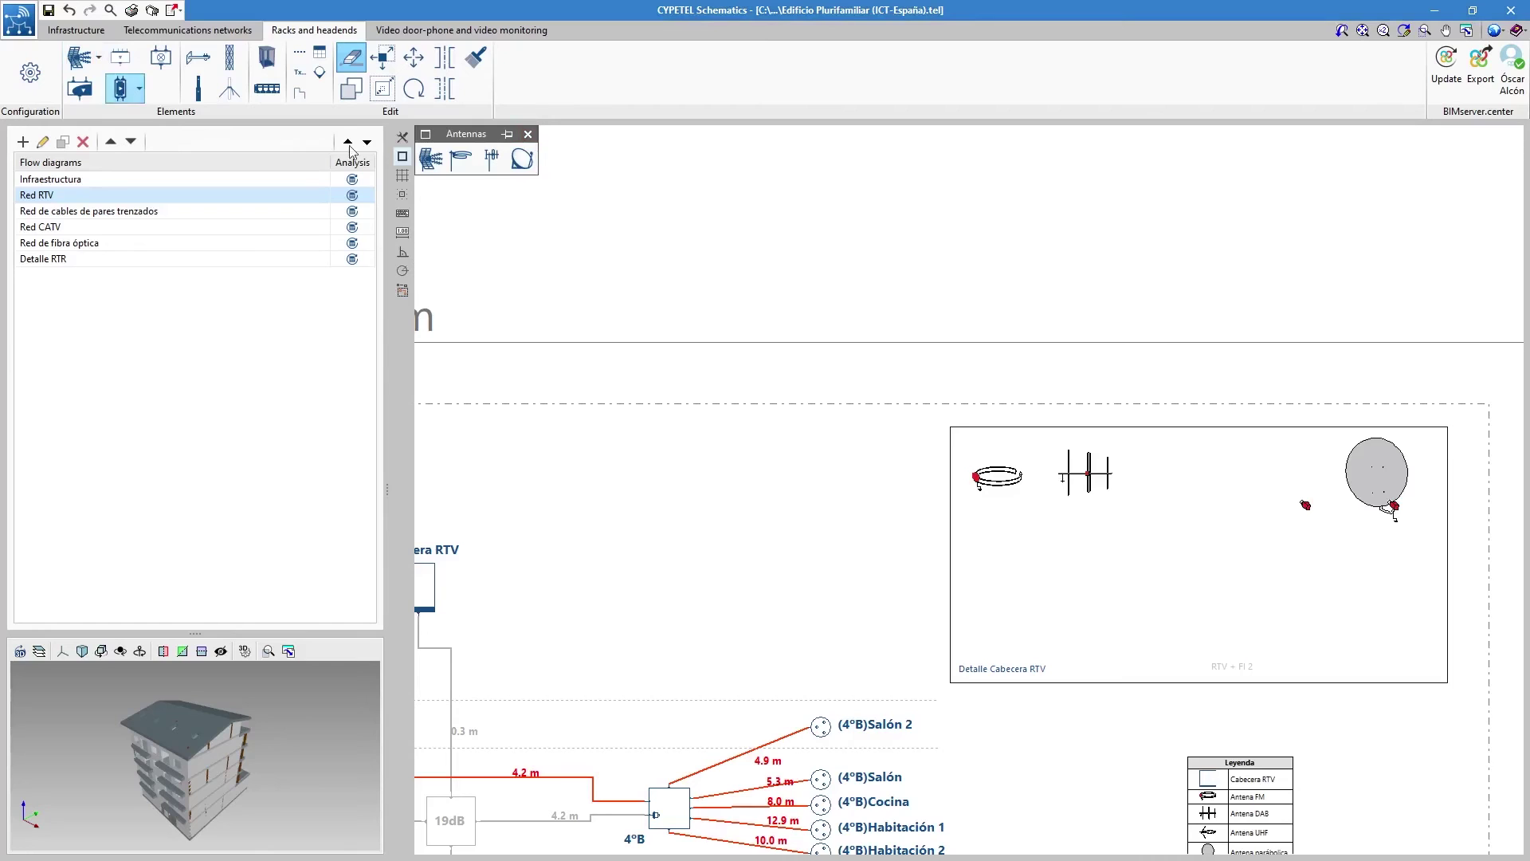
{"action": "left_click", "coordinate": [430, 160]}
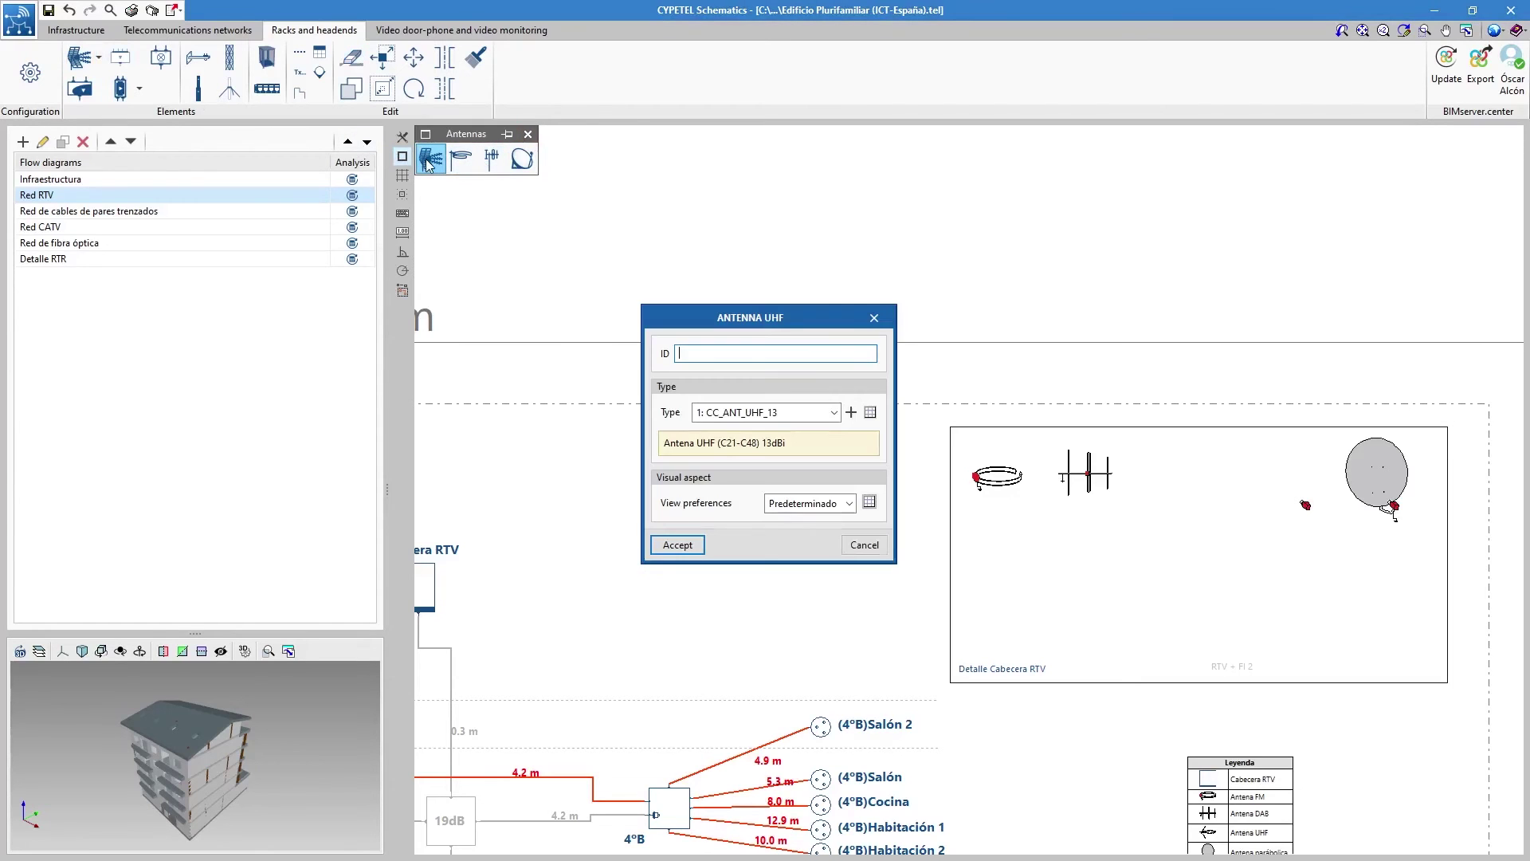
{"action": "left_click", "coordinate": [677, 545]}
{"action": "scroll", "coordinate": [1172, 438], "scroll_direction": "up", "scroll_amount": 3}
{"action": "scroll", "coordinate": [1188, 510], "scroll_direction": "up", "scroll_amount": 2}
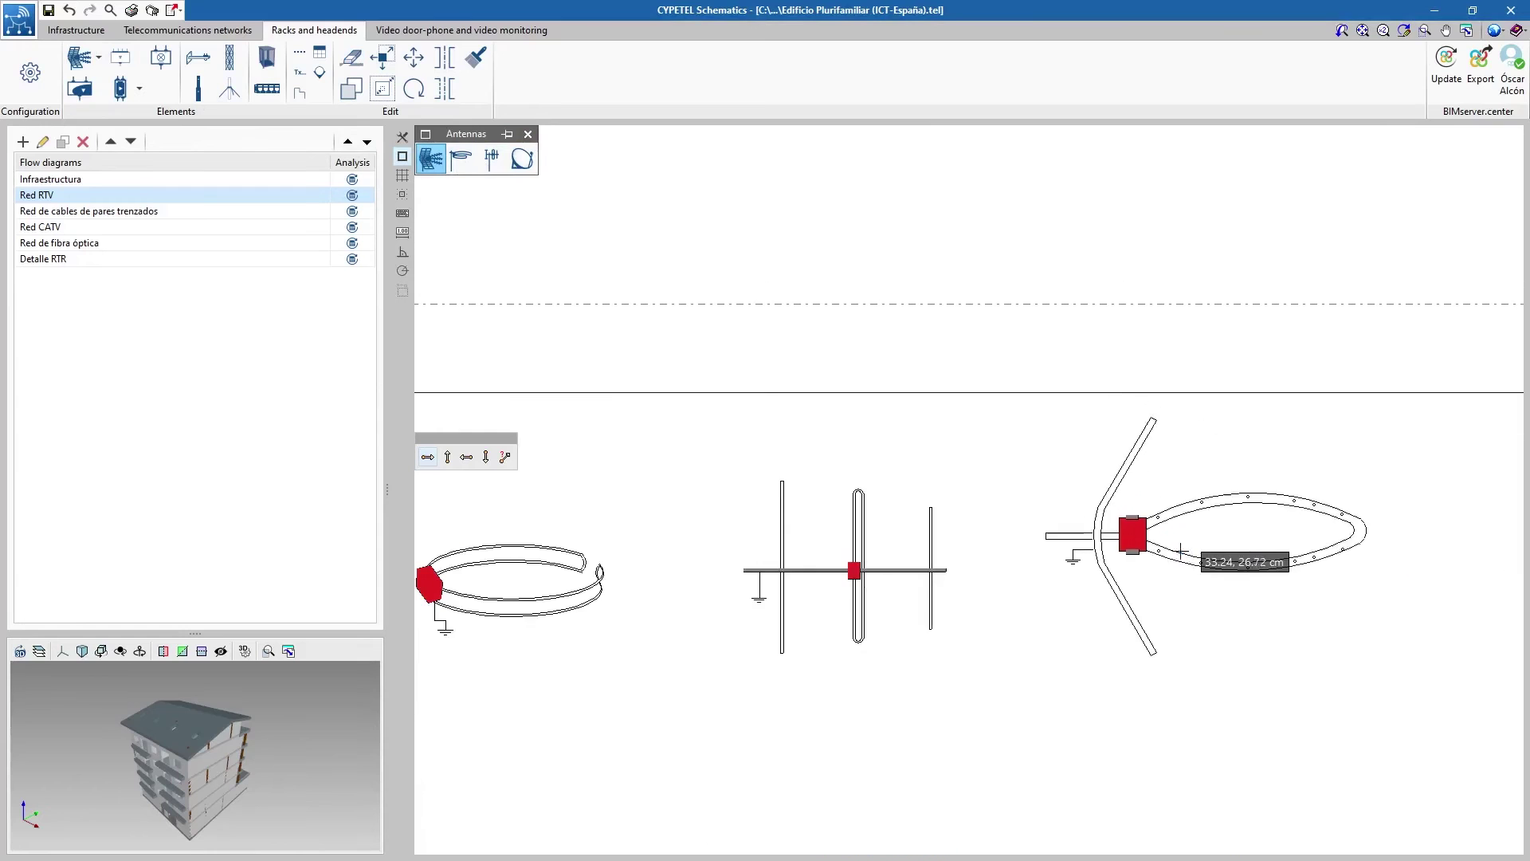
{"action": "left_click", "coordinate": [1194, 570]}
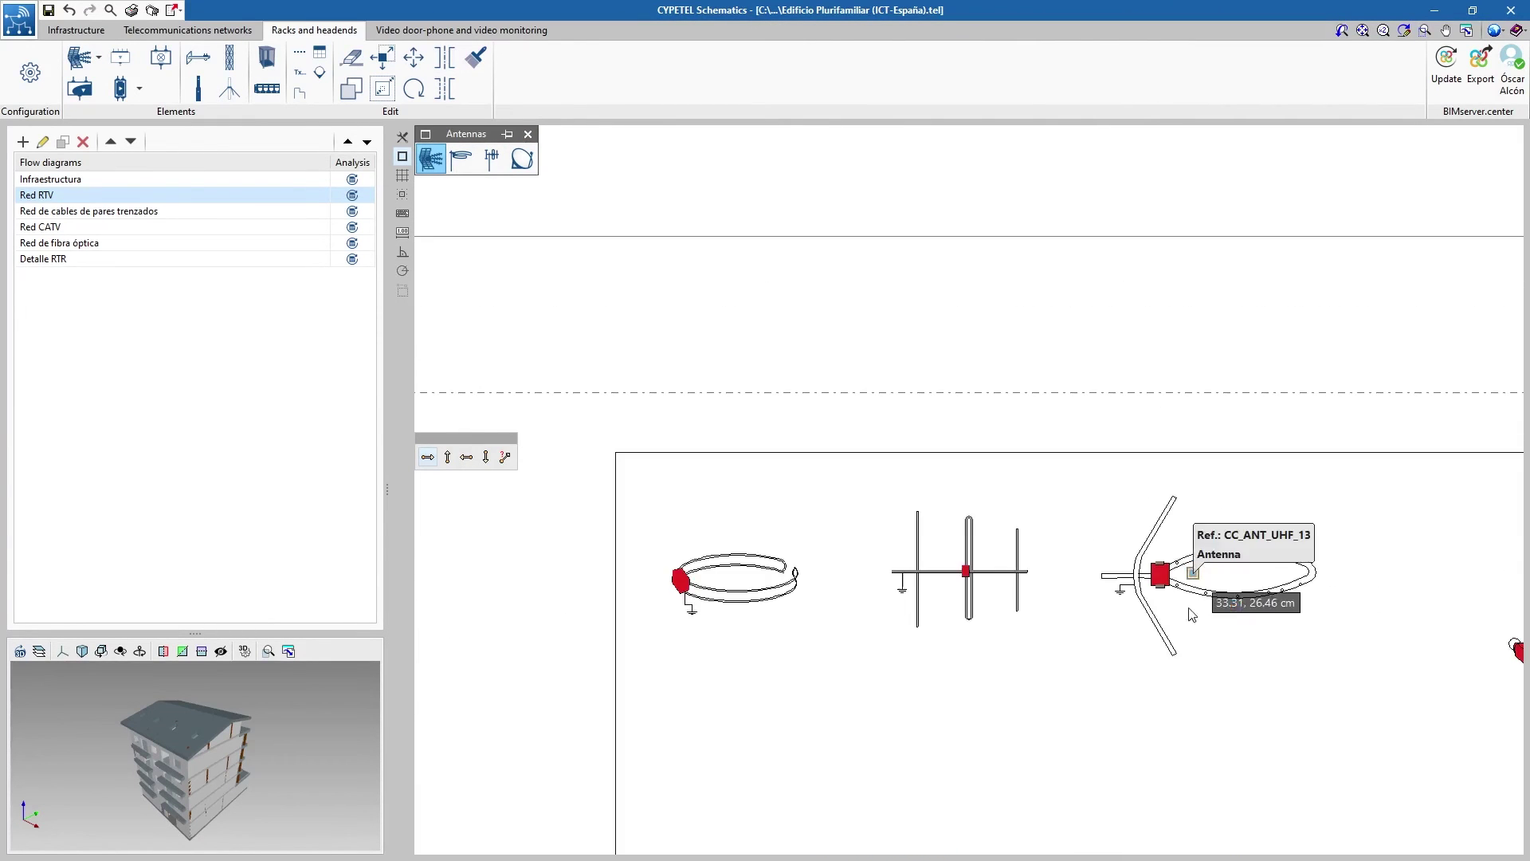
Place a parabolic antenna over the loose LNB beside the existing dish in the Detalle Cabecera RTV frame.
{"action": "left_click", "coordinate": [522, 159]}
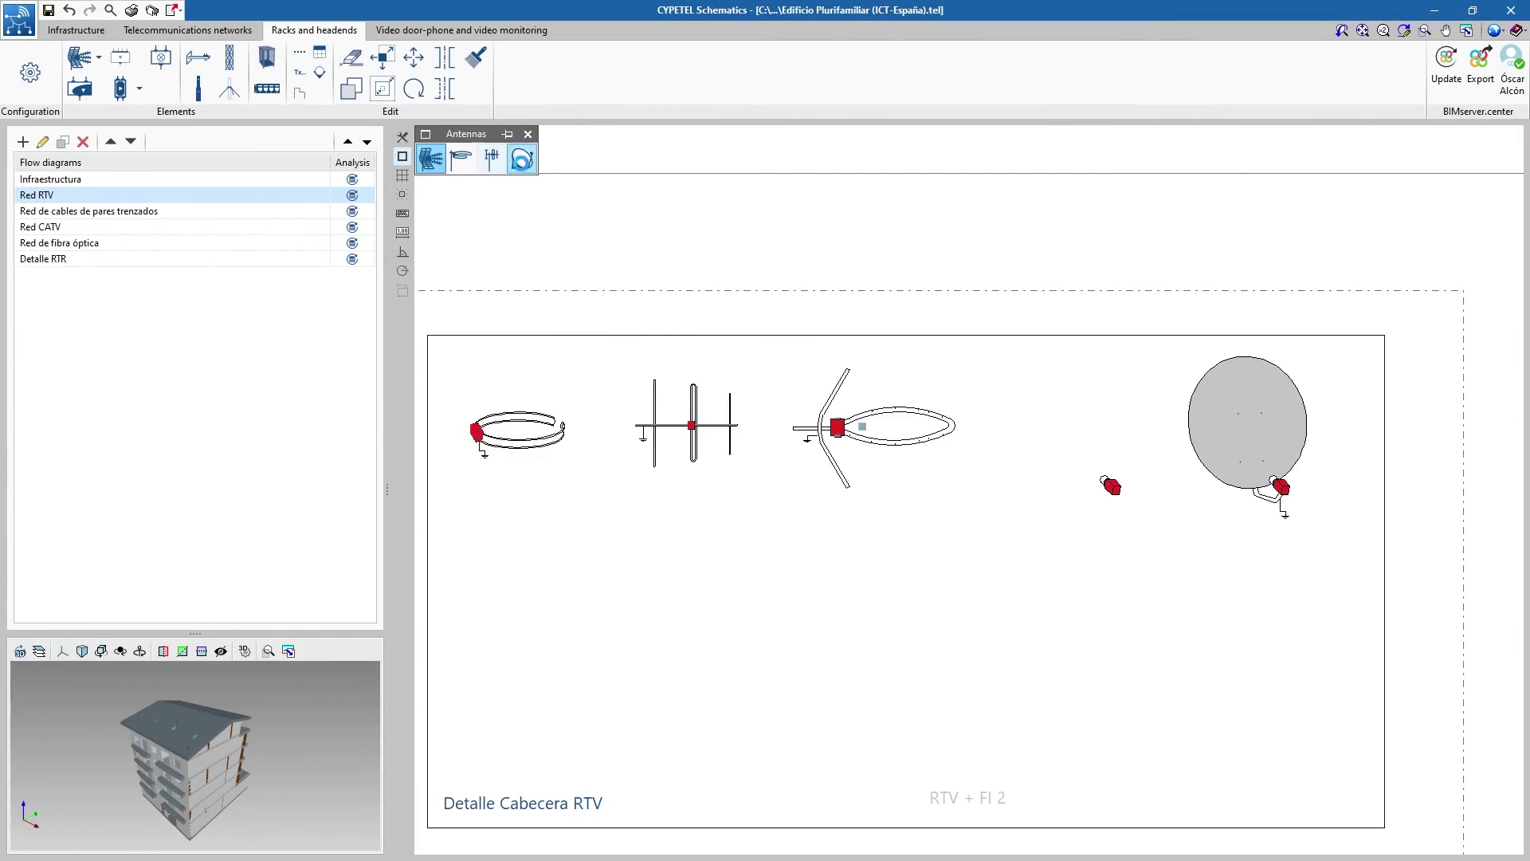
{"action": "left_click", "coordinate": [668, 544]}
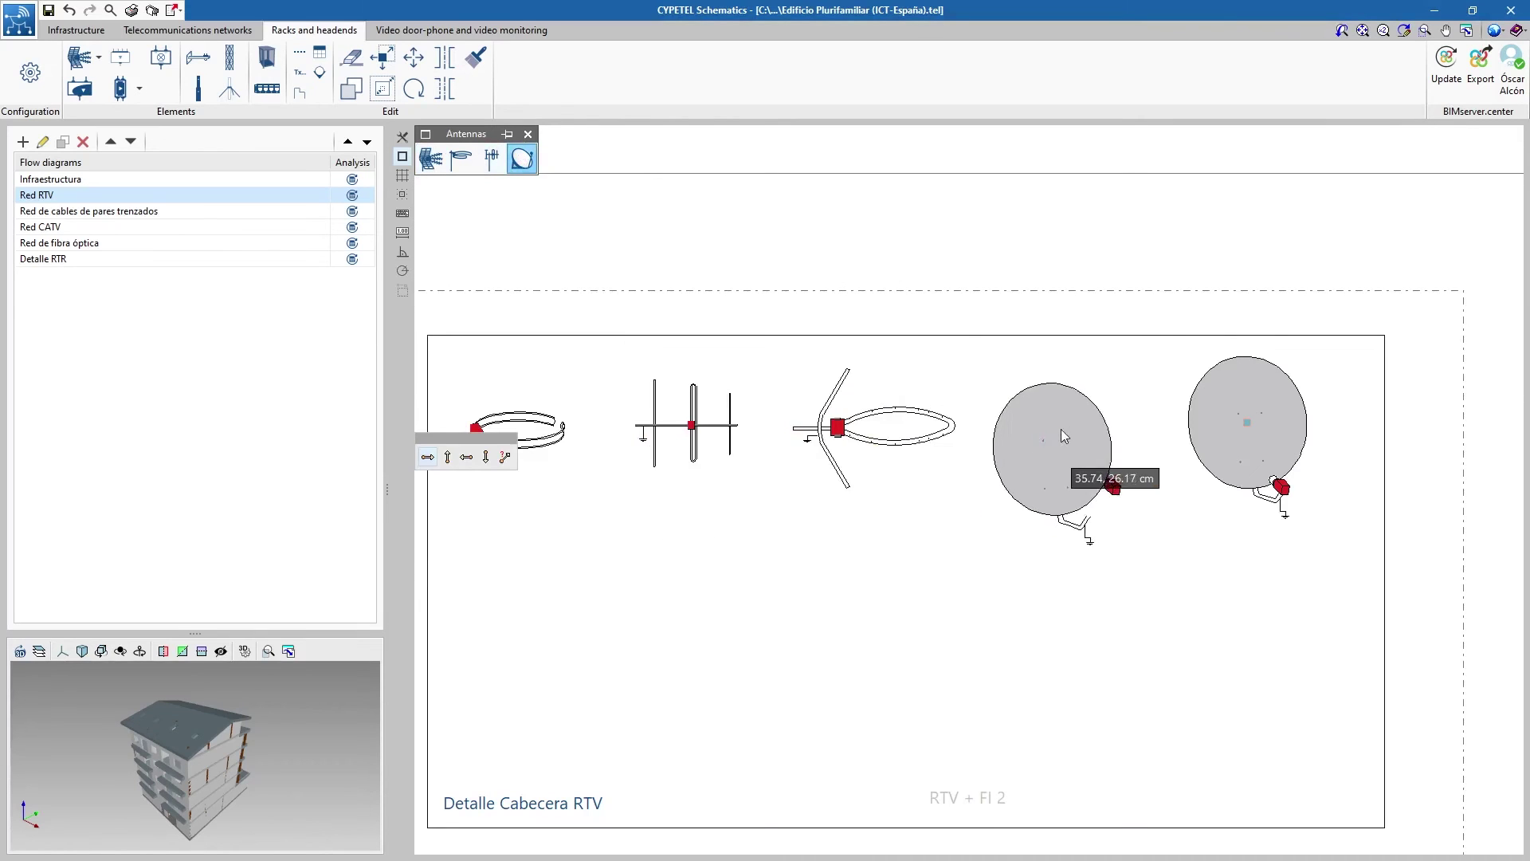
{"action": "left_click", "coordinate": [1070, 422]}
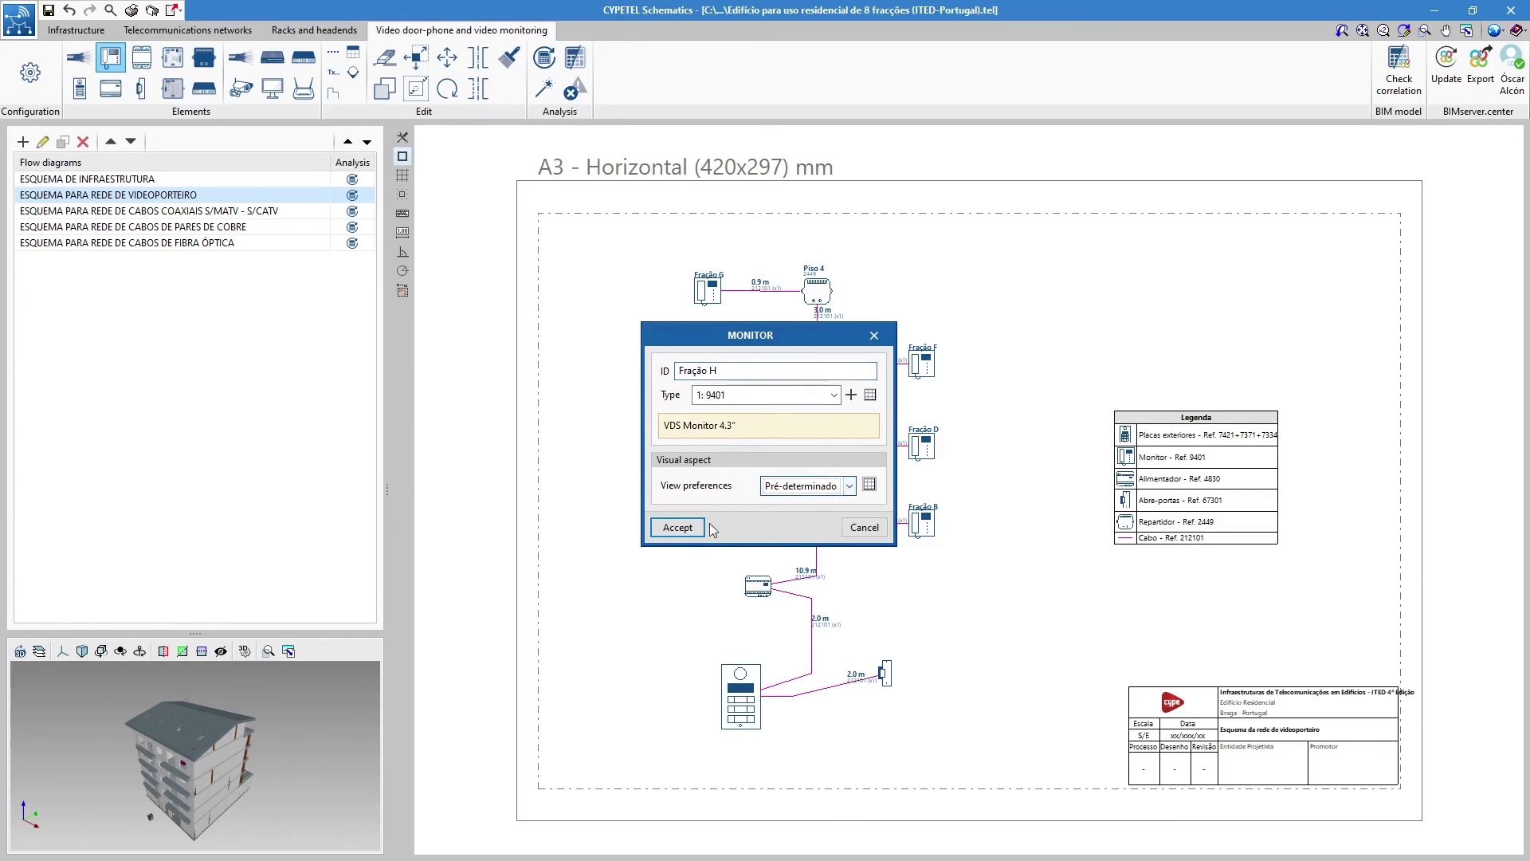
Place a type 9401 monitor with ID Fração H beside the Piso 4 distributor, above monitor Fração F.
{"action": "left_click", "coordinate": [678, 526]}
{"action": "scroll", "coordinate": [925, 297], "scroll_direction": "up", "scroll_amount": 3}
{"action": "left_click", "coordinate": [923, 292]}
Connect the Piso 4 distributor to monitor Fração H with one 4.3 m cable of type 212101 shown as Pré-determinado.
{"action": "left_click", "coordinate": [79, 57]}
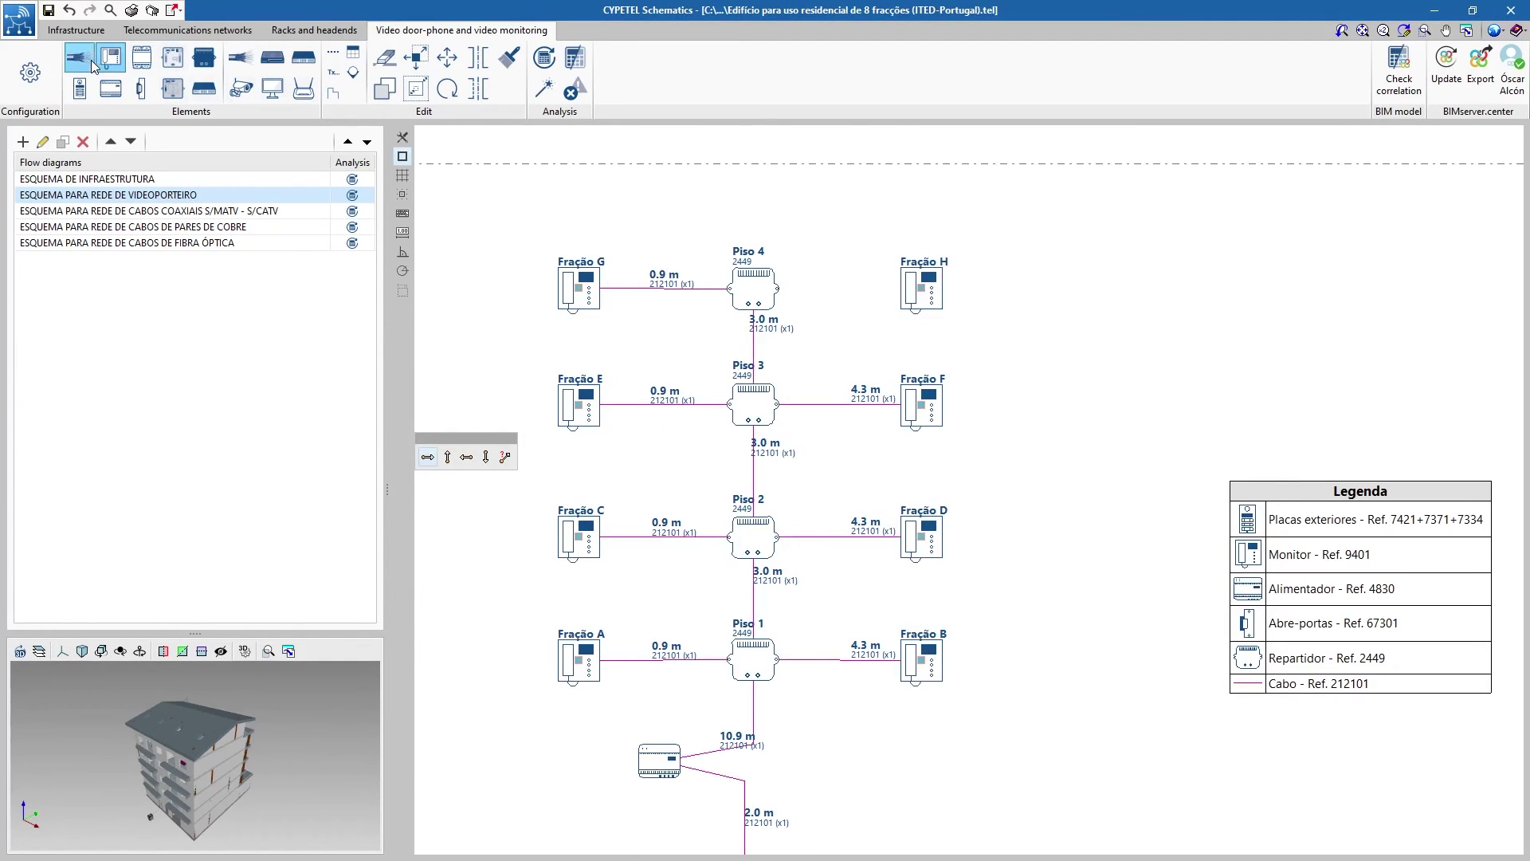
{"action": "left_click", "coordinate": [626, 388]}
{"action": "left_click", "coordinate": [679, 523]}
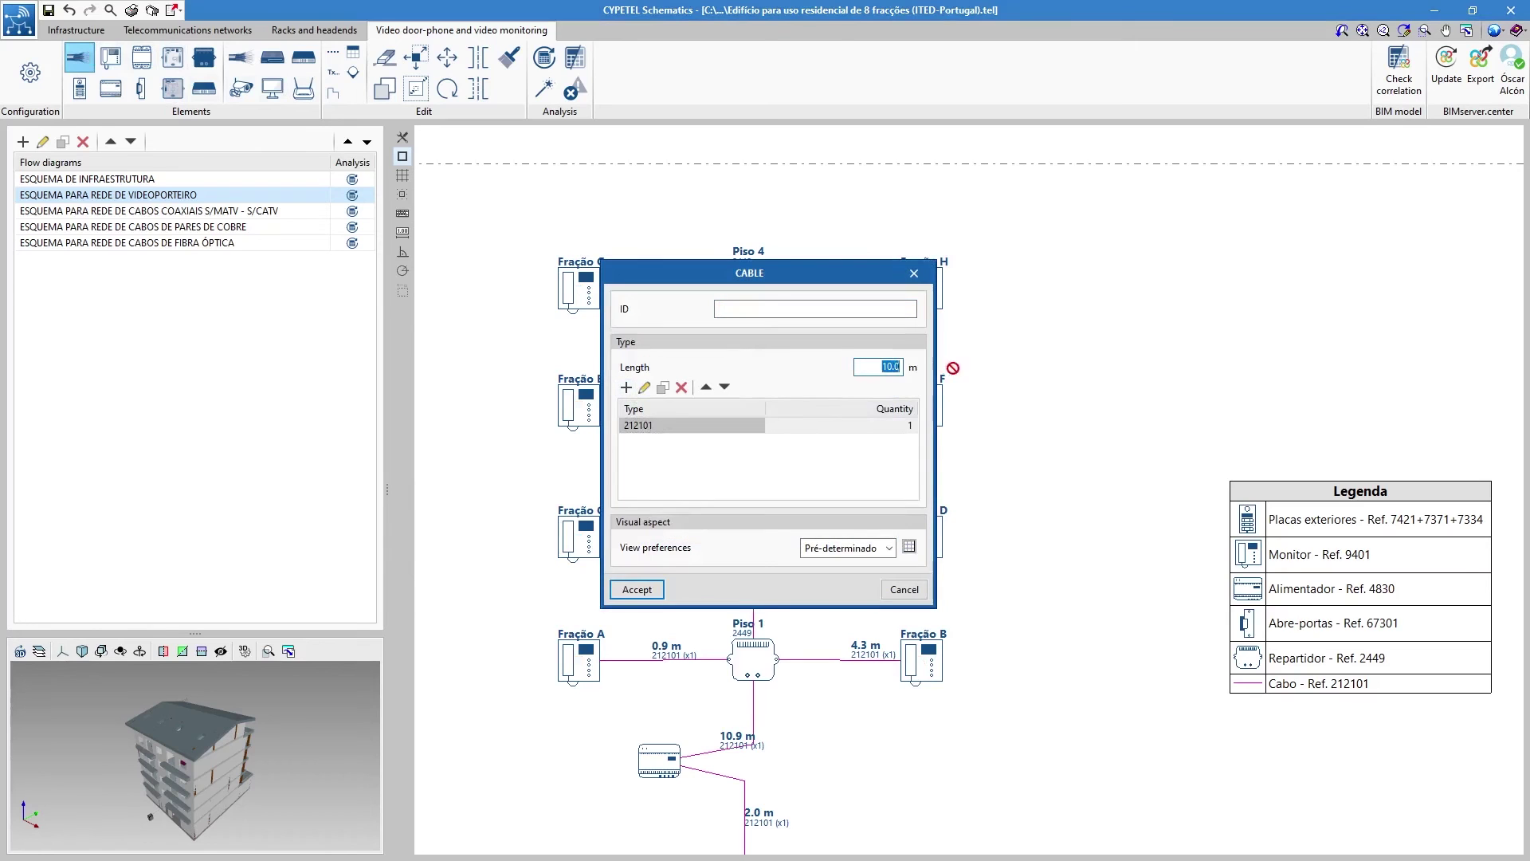
{"action": "left_click", "coordinate": [888, 548]}
{"action": "left_click", "coordinate": [845, 563]}
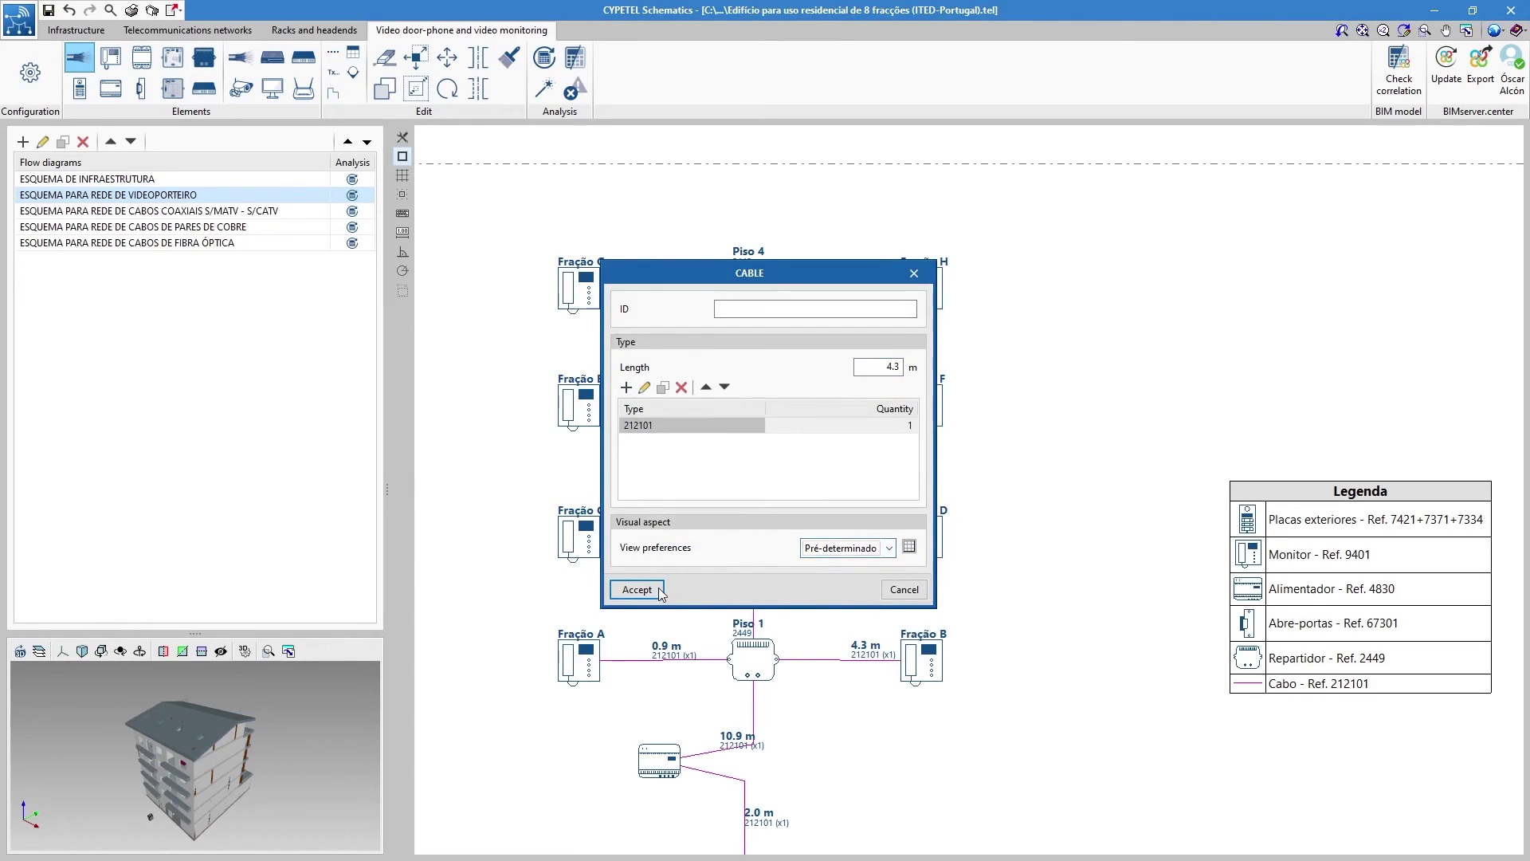
{"action": "left_click", "coordinate": [637, 589]}
{"action": "left_click", "coordinate": [754, 291]}
{"action": "left_click", "coordinate": [915, 296]}
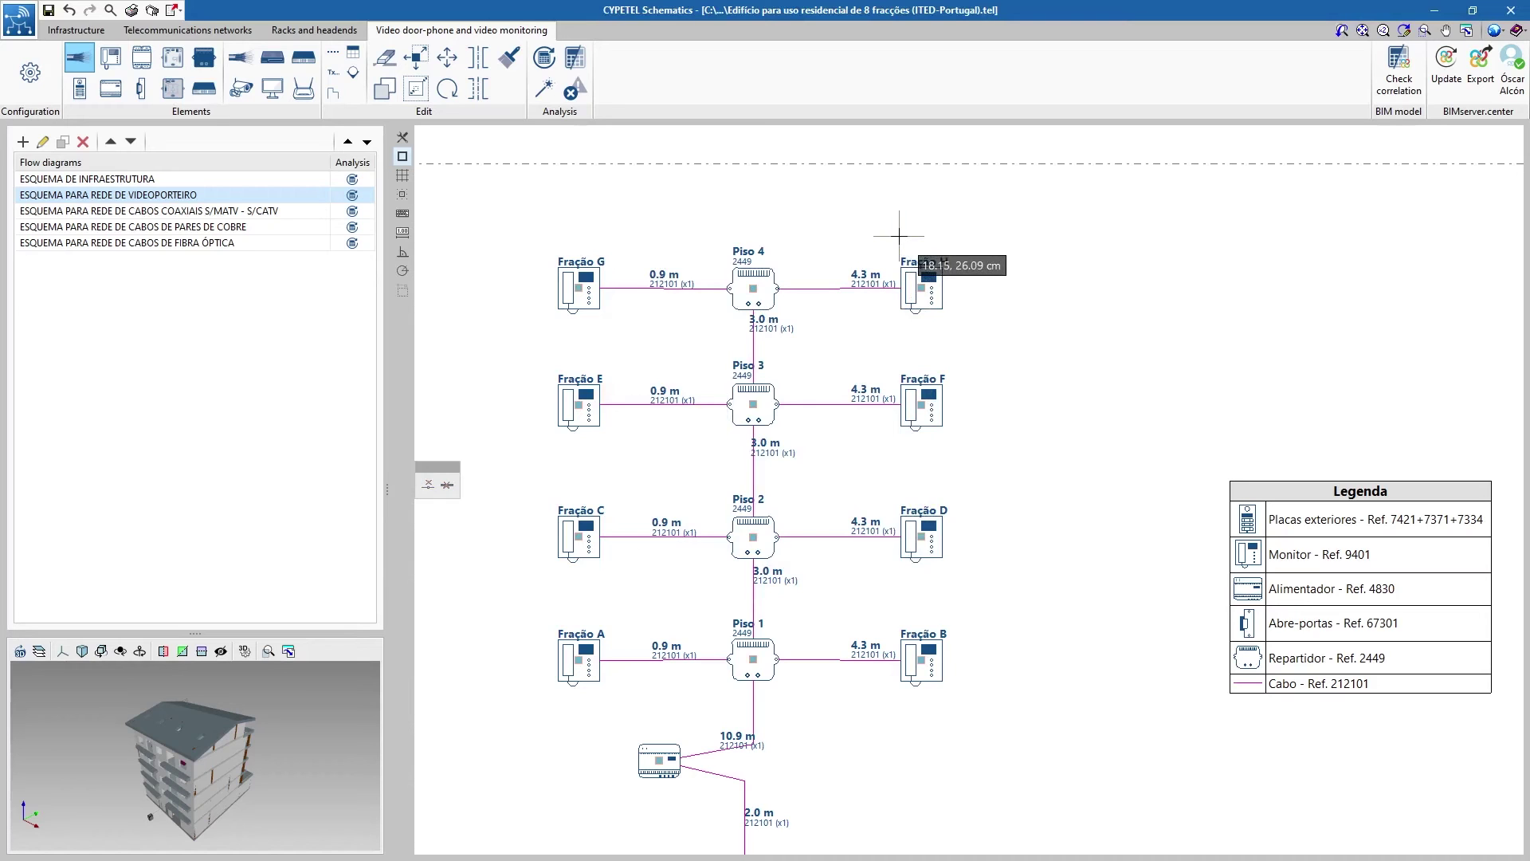
Check the correlation of the schematics with the BIM model and close the report.
{"action": "left_click", "coordinate": [1405, 83]}
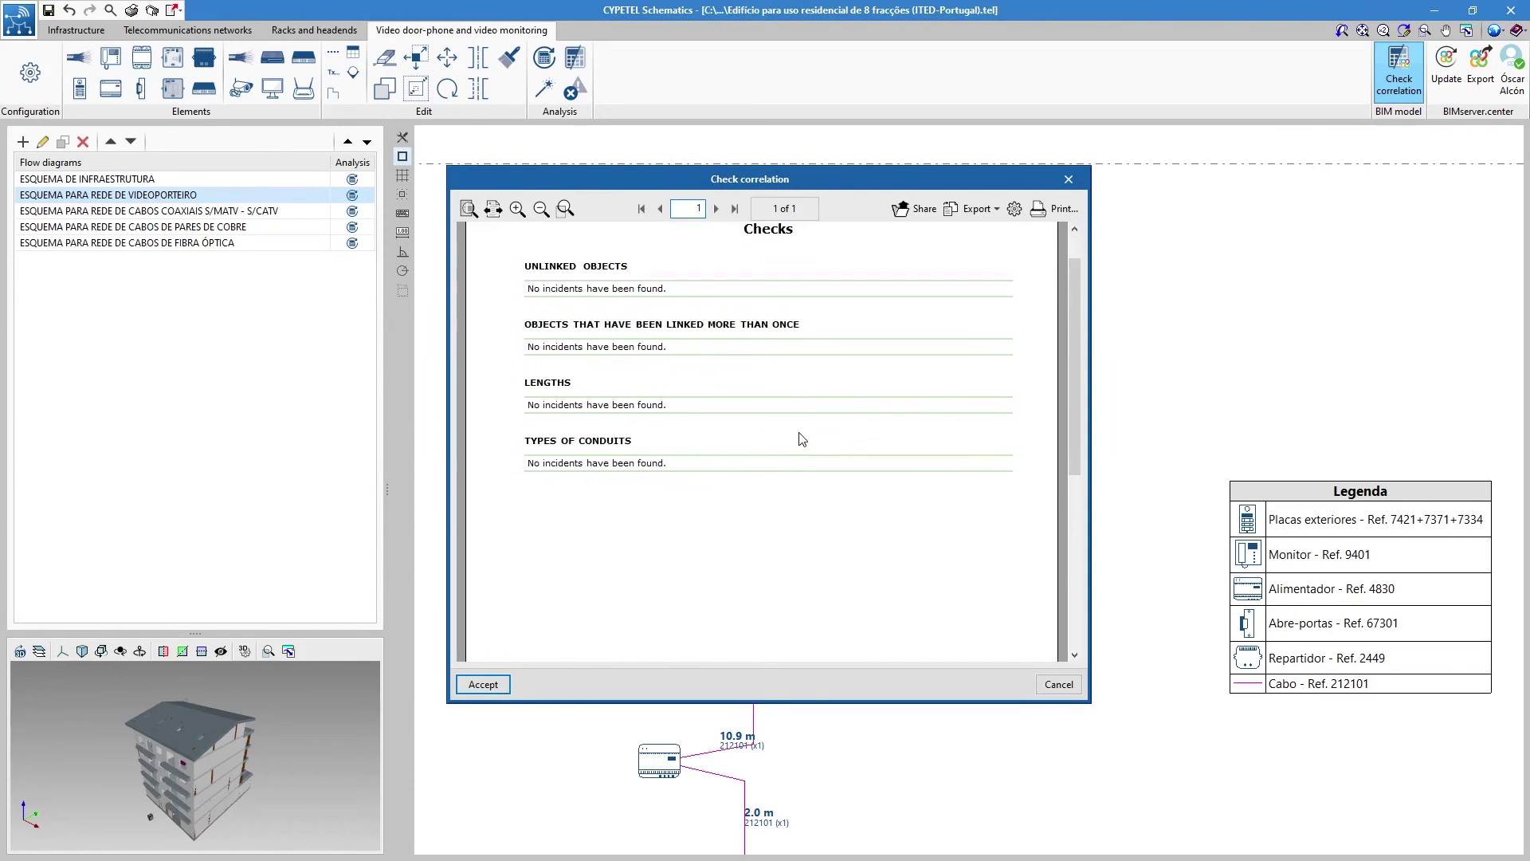
{"action": "left_click", "coordinate": [483, 684]}
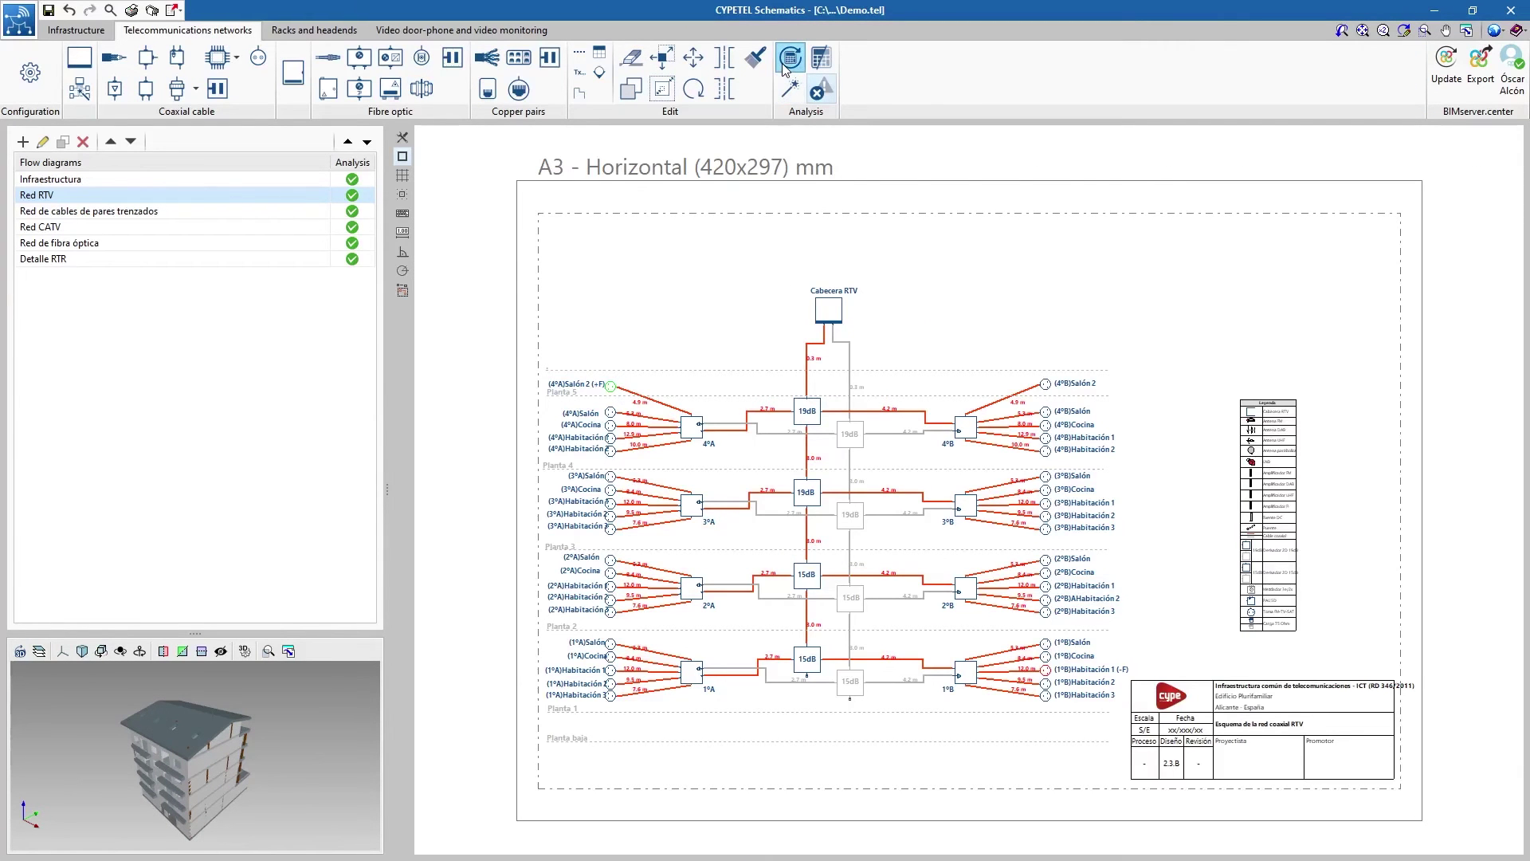
Analyse the Red RTV network and examine the signal results at the outlets of dwellings 4ºB and 3ºB.
{"action": "left_click", "coordinate": [791, 57]}
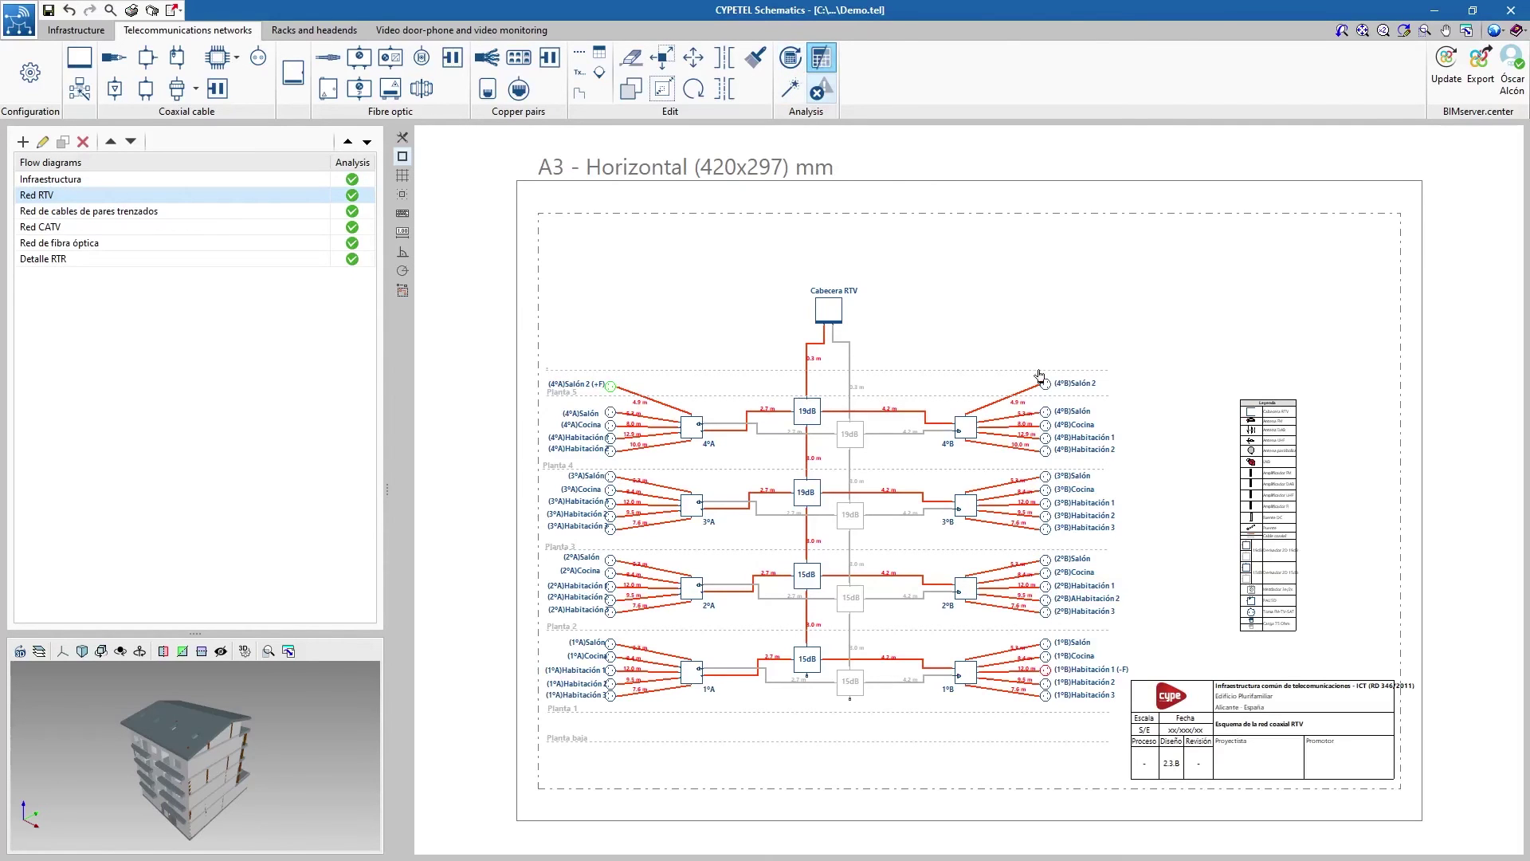
{"action": "mouse_move", "coordinate": [1046, 386]}
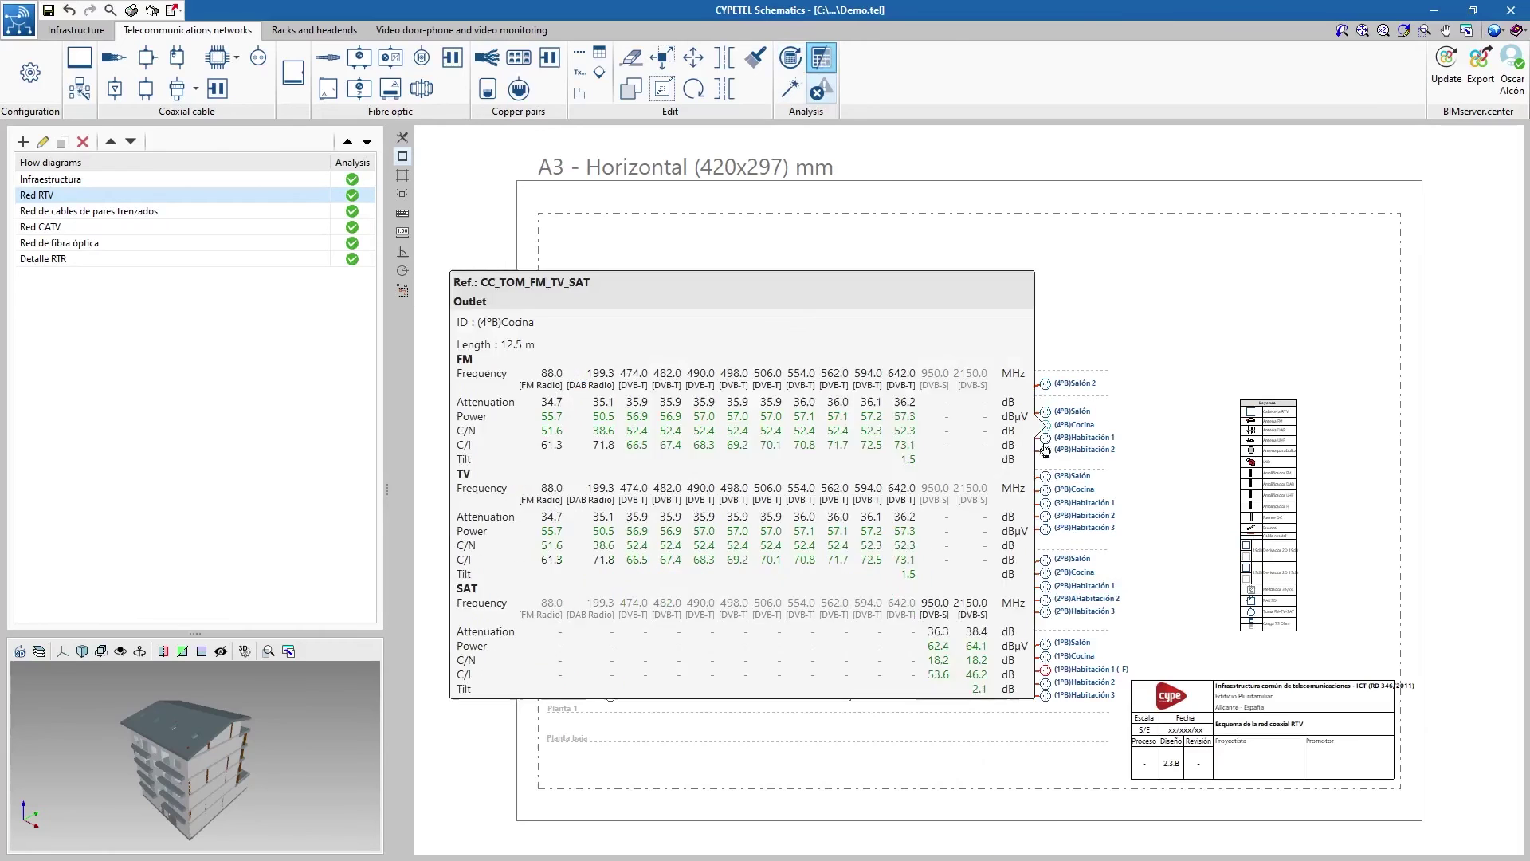
{"action": "mouse_move", "coordinate": [1044, 479]}
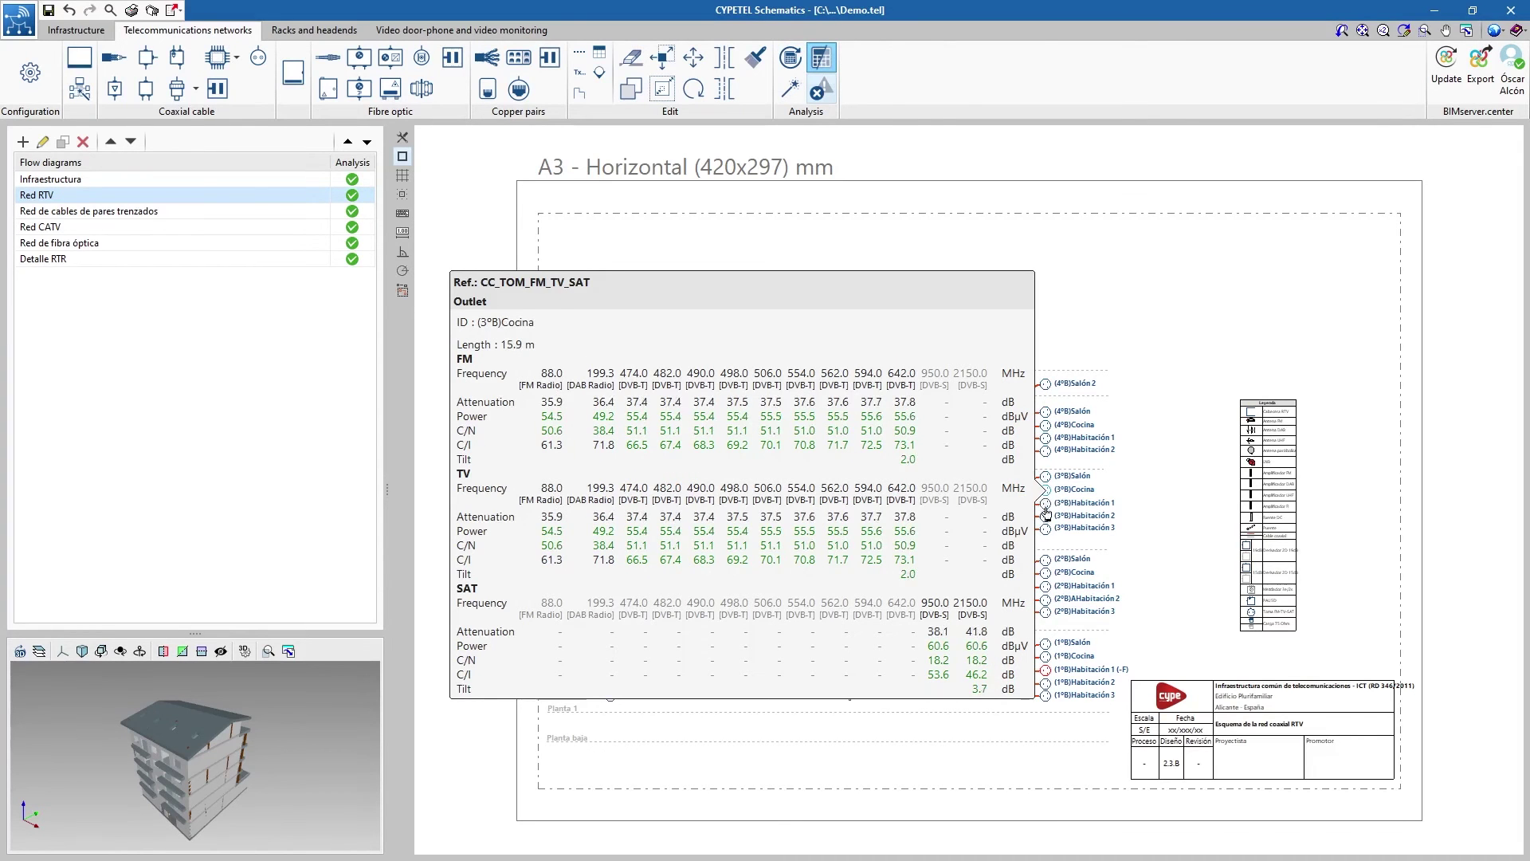
{"action": "mouse_move", "coordinate": [1046, 529]}
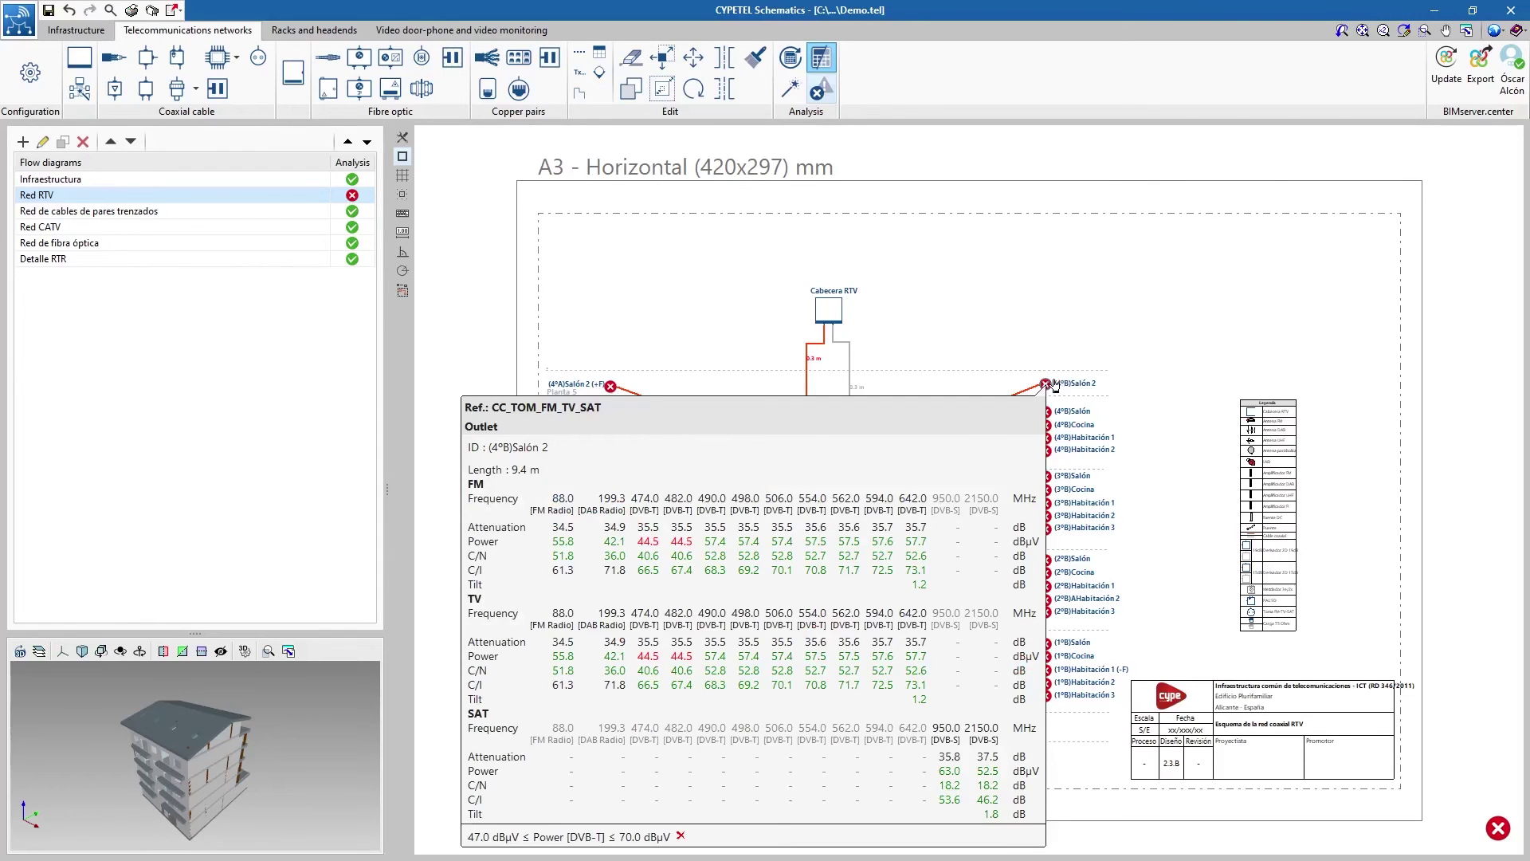
{"action": "mouse_move", "coordinate": [1051, 438]}
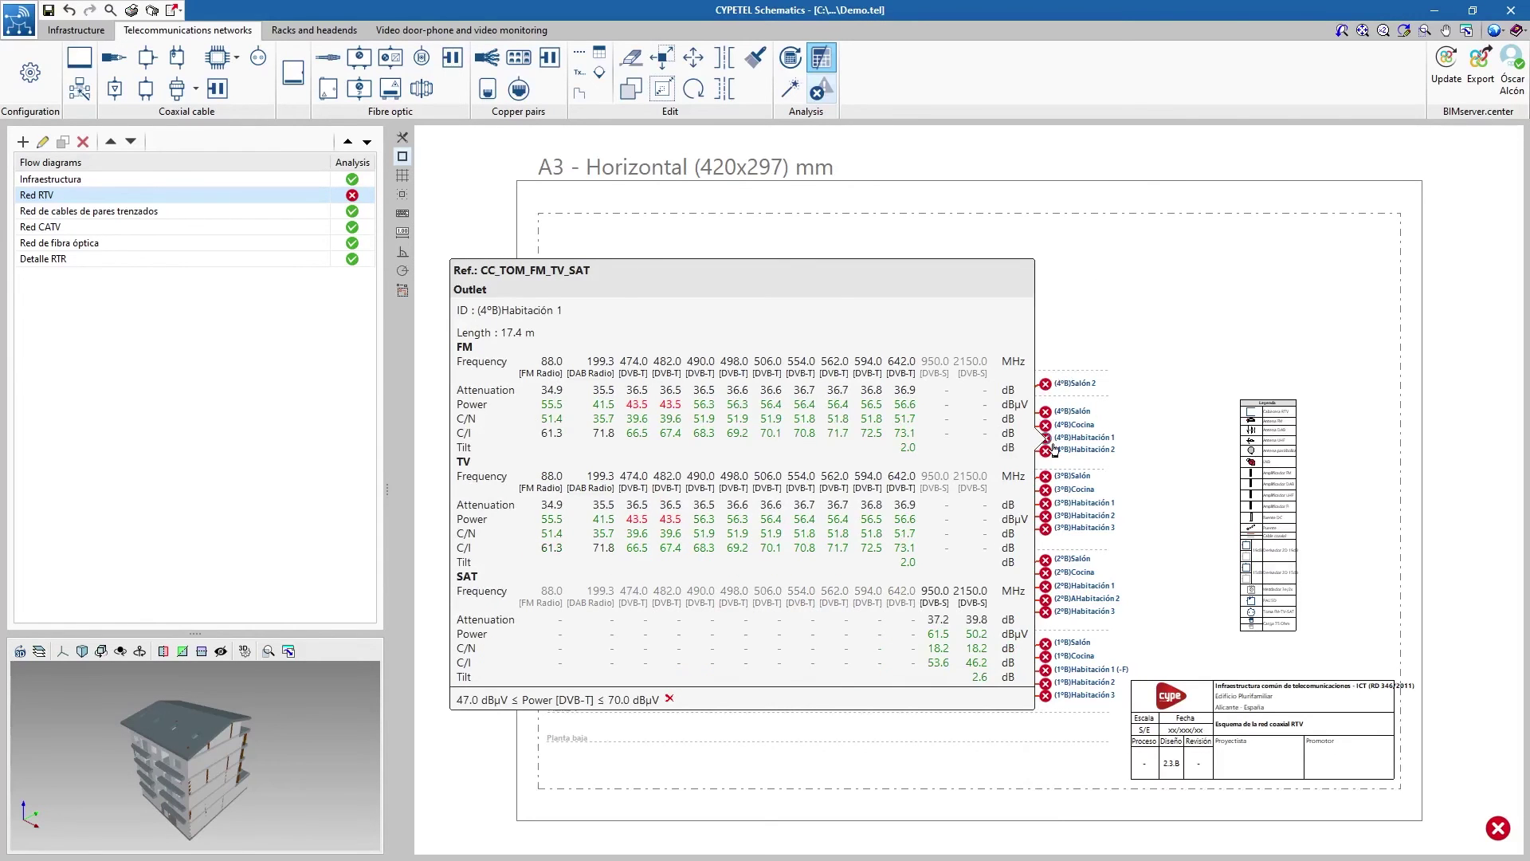
Automatically adjust only the Cabecera RTV headend to minimum levels of 55.0 dBµV, excluding Red CATV, and inspect a 4ºB outlet's results.
{"action": "left_click", "coordinate": [789, 89]}
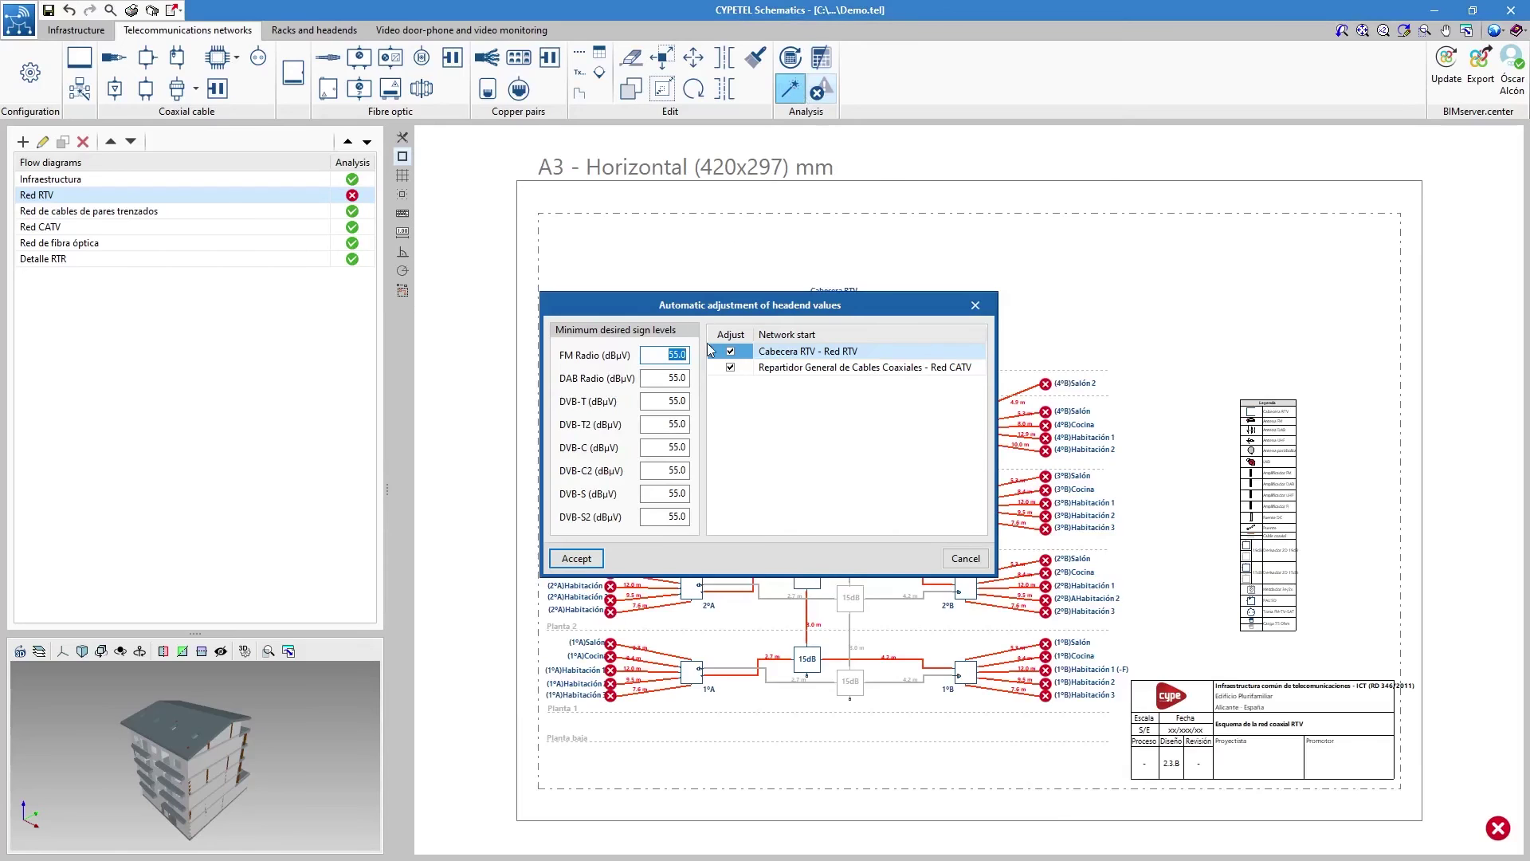
{"action": "left_click", "coordinate": [730, 368]}
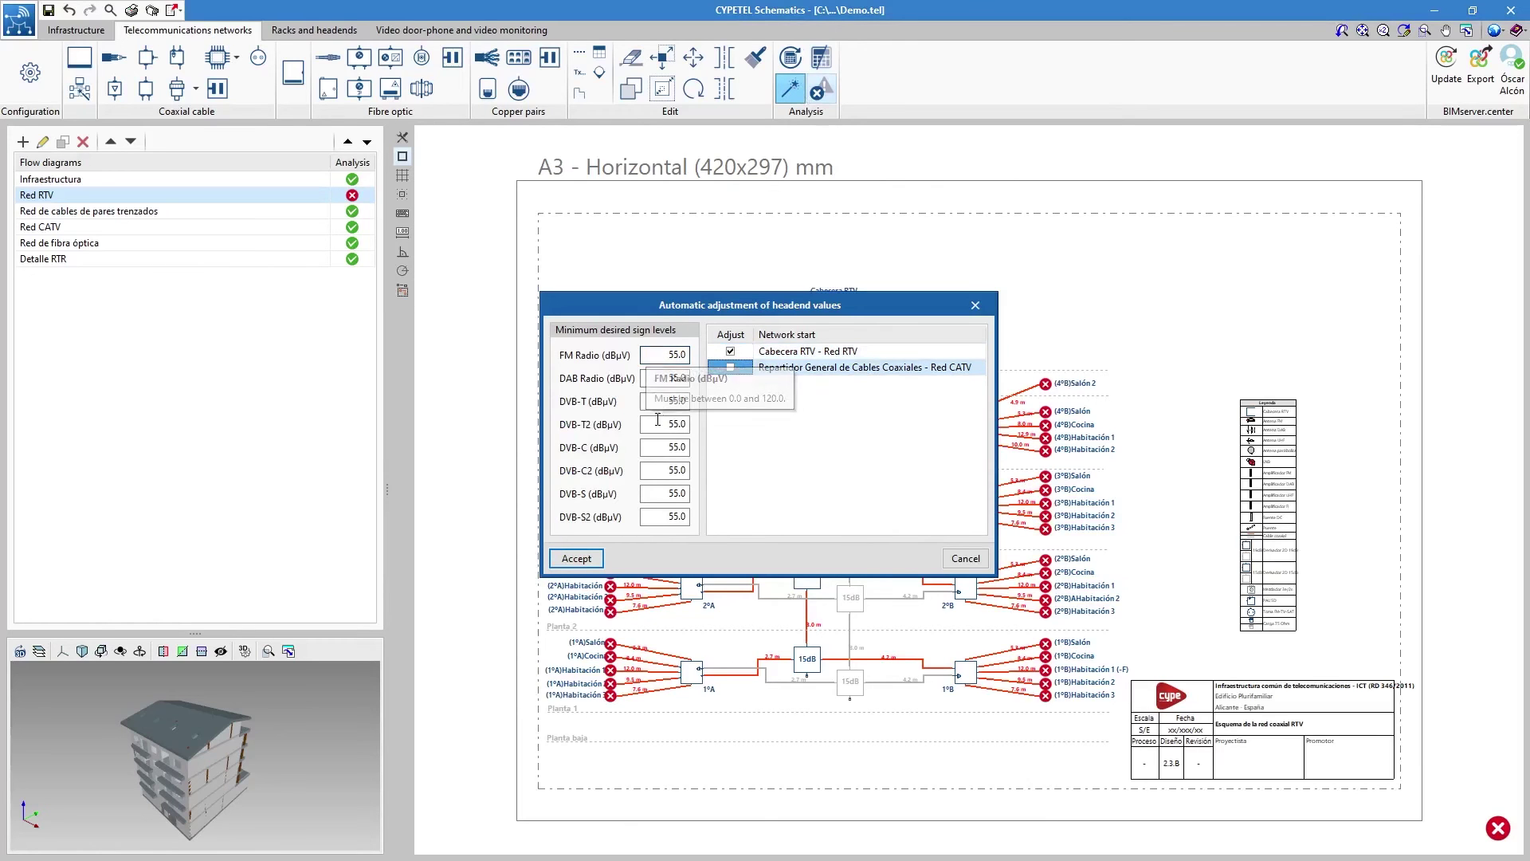
{"action": "left_click", "coordinate": [587, 562]}
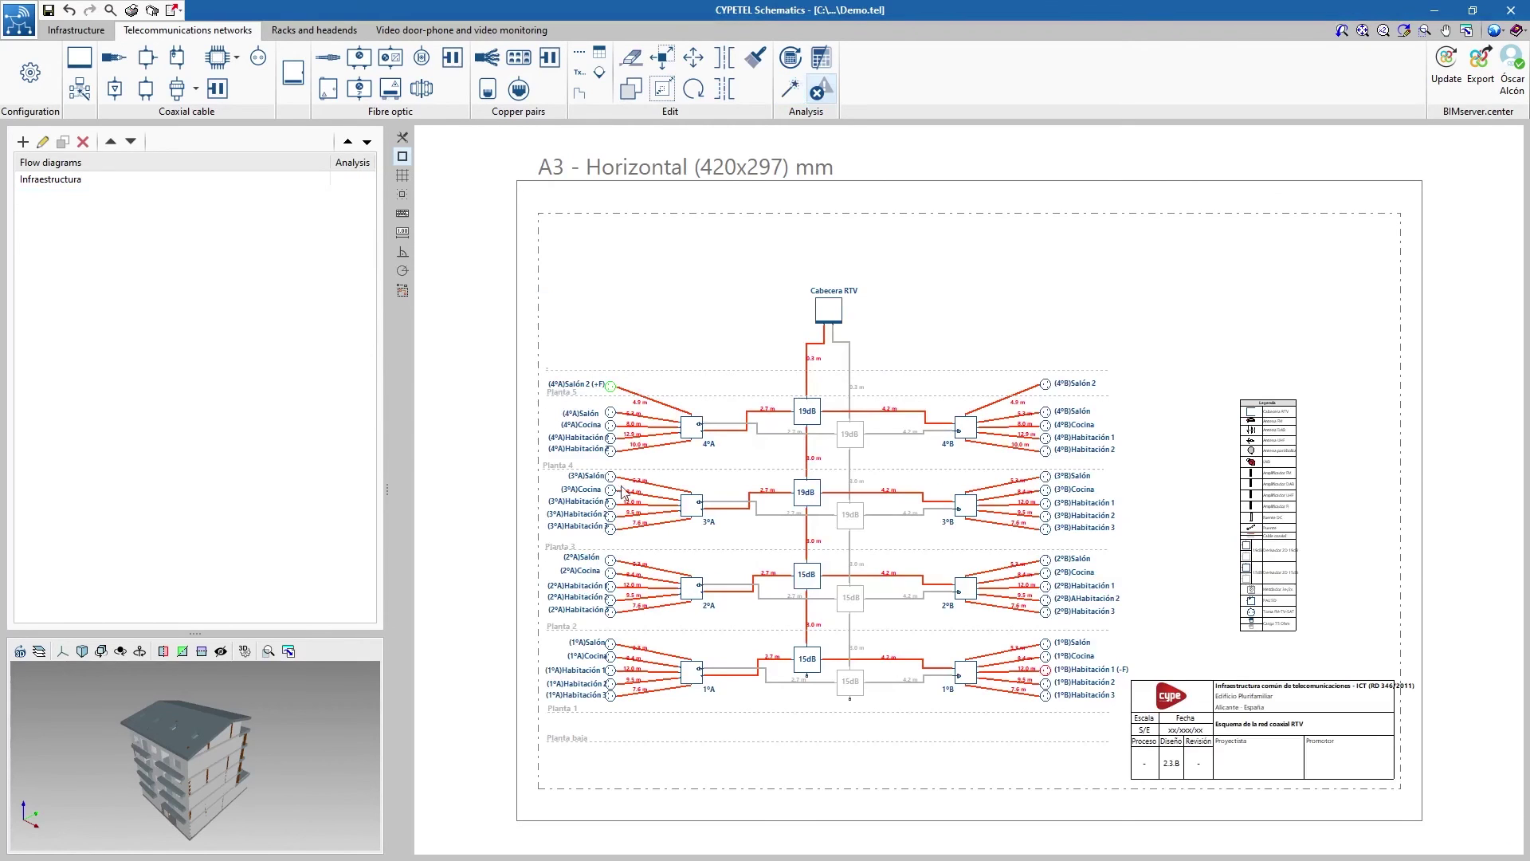
{"action": "left_click", "coordinate": [820, 58]}
{"action": "mouse_move", "coordinate": [1045, 388]}
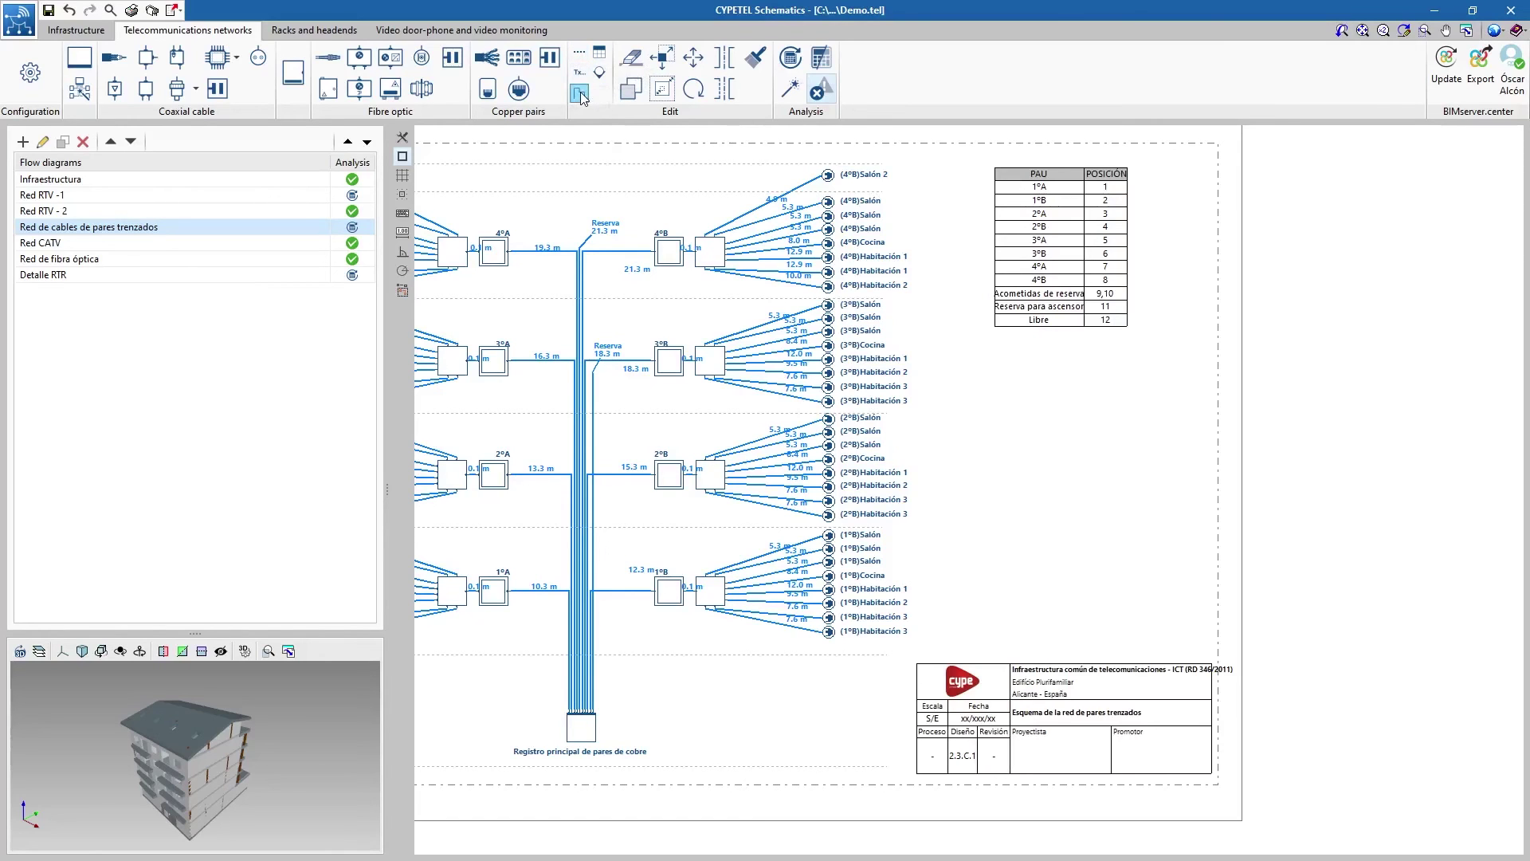
Insert the Leyenda PC table below the PAU position table in the twisted pair diagram, at about 34.07, 14.16 cm.
{"action": "left_click", "coordinate": [602, 57]}
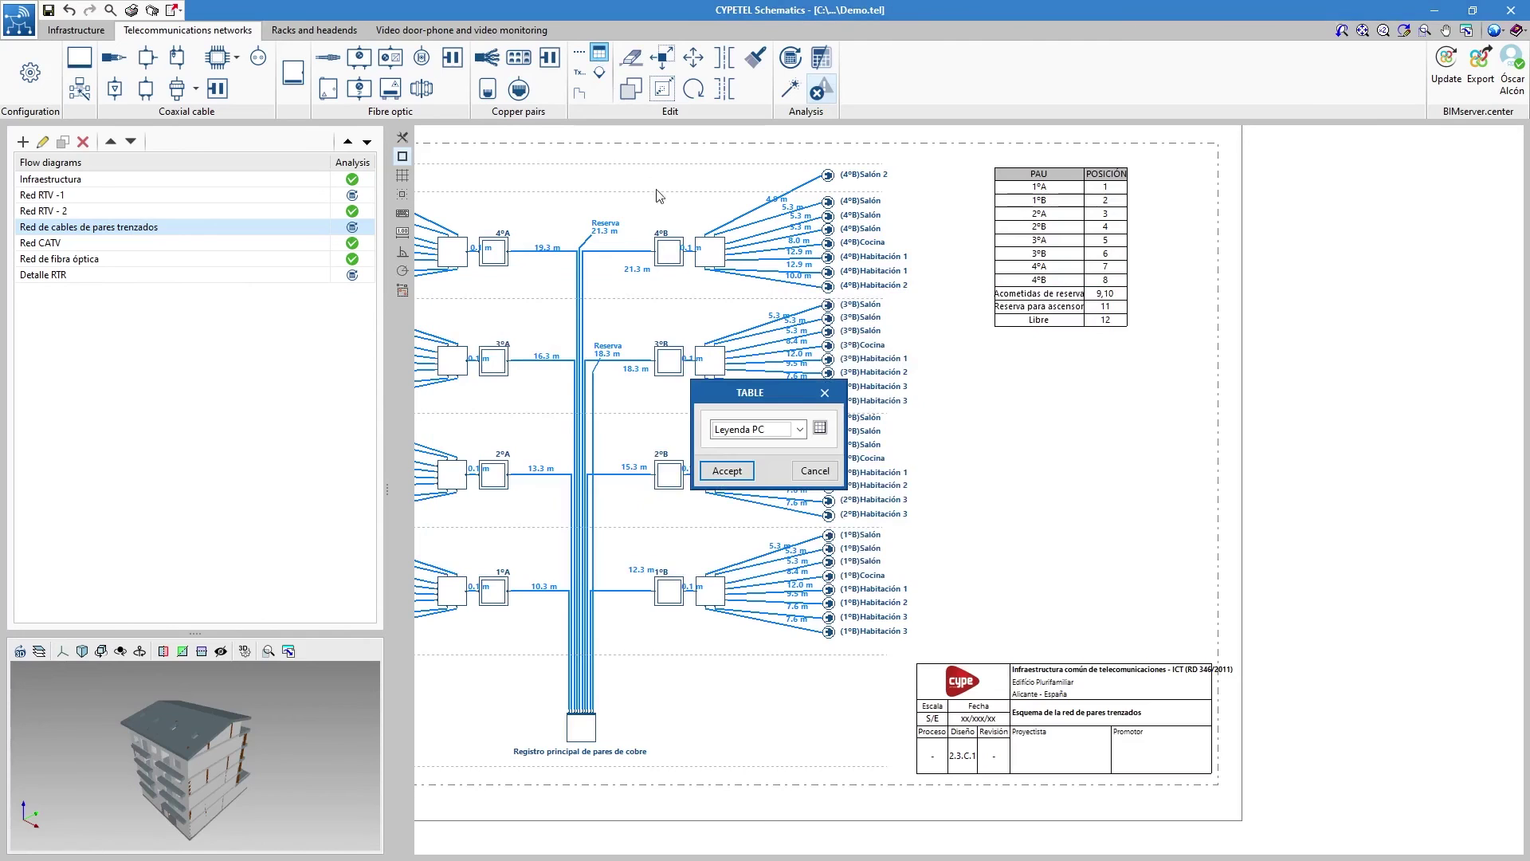
{"action": "left_click", "coordinate": [743, 473]}
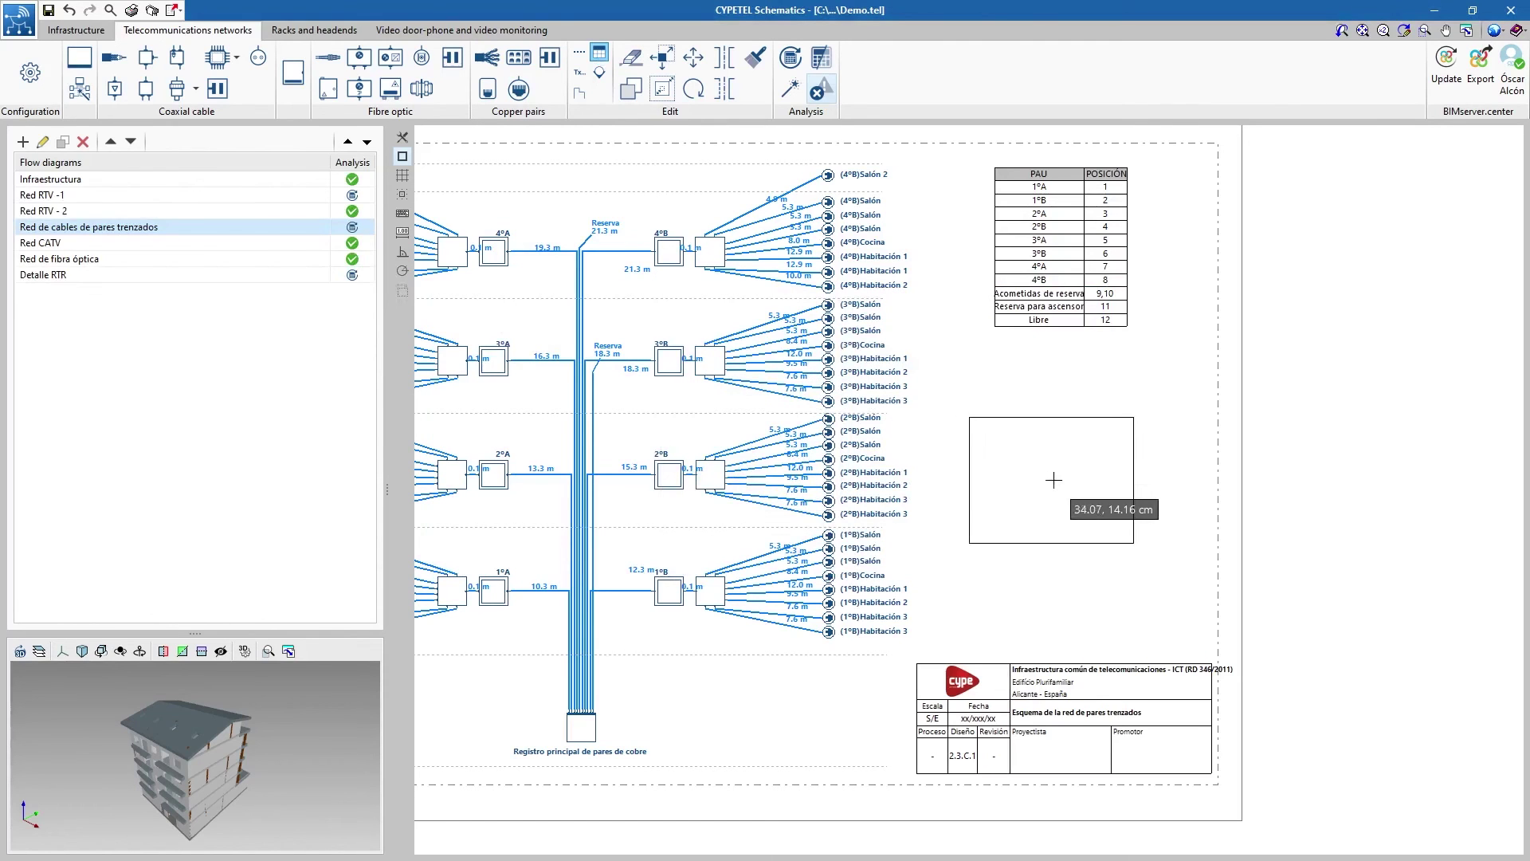
{"action": "left_click", "coordinate": [1054, 480]}
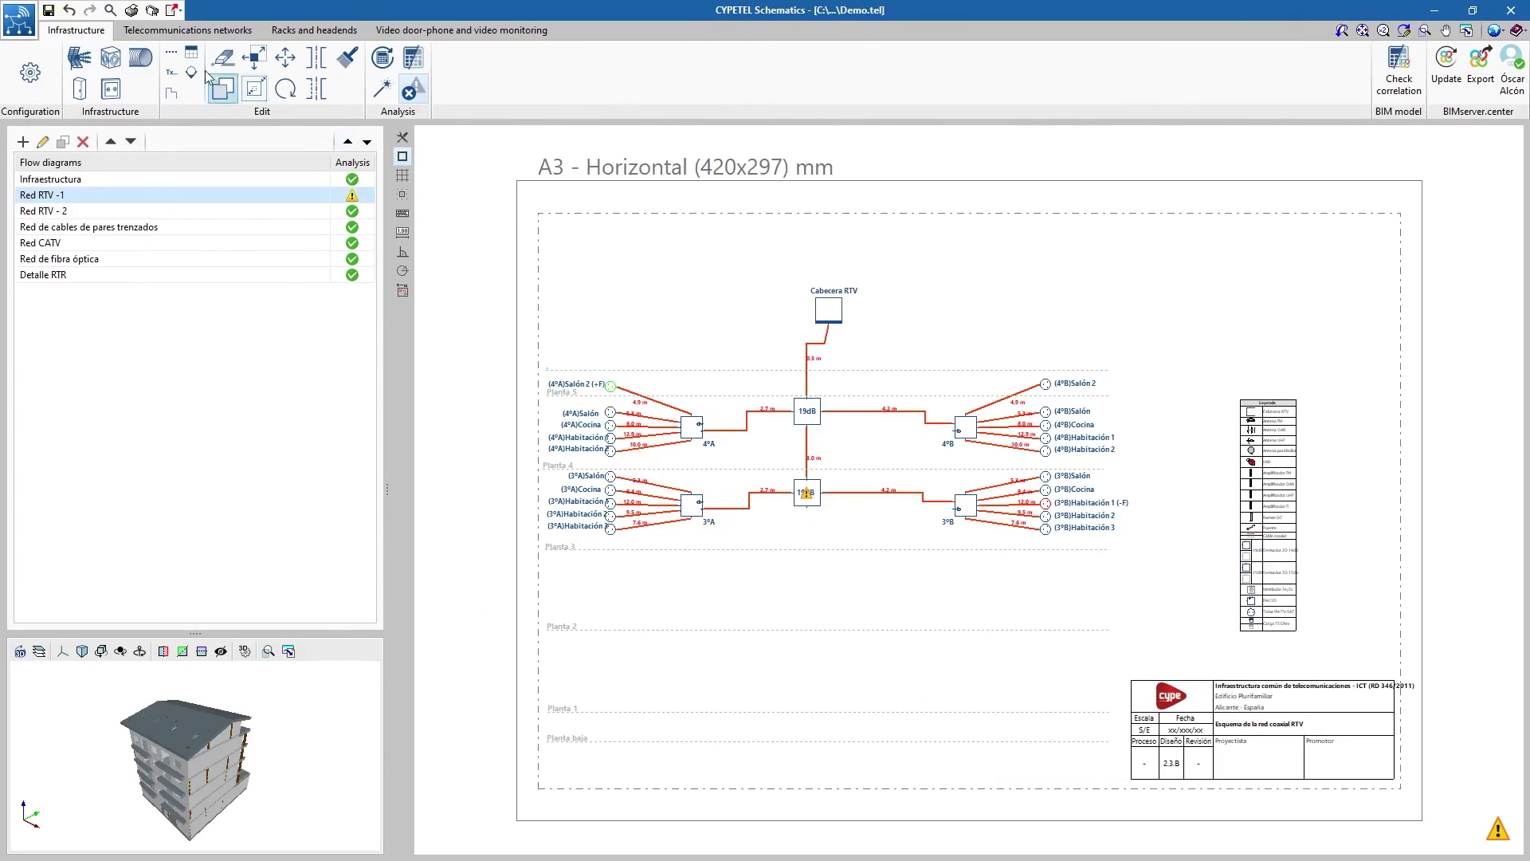
Place a continuation point with ID L1 on the output below the lower 19dB tap in Red RTV -1.
{"action": "left_click", "coordinate": [191, 72]}
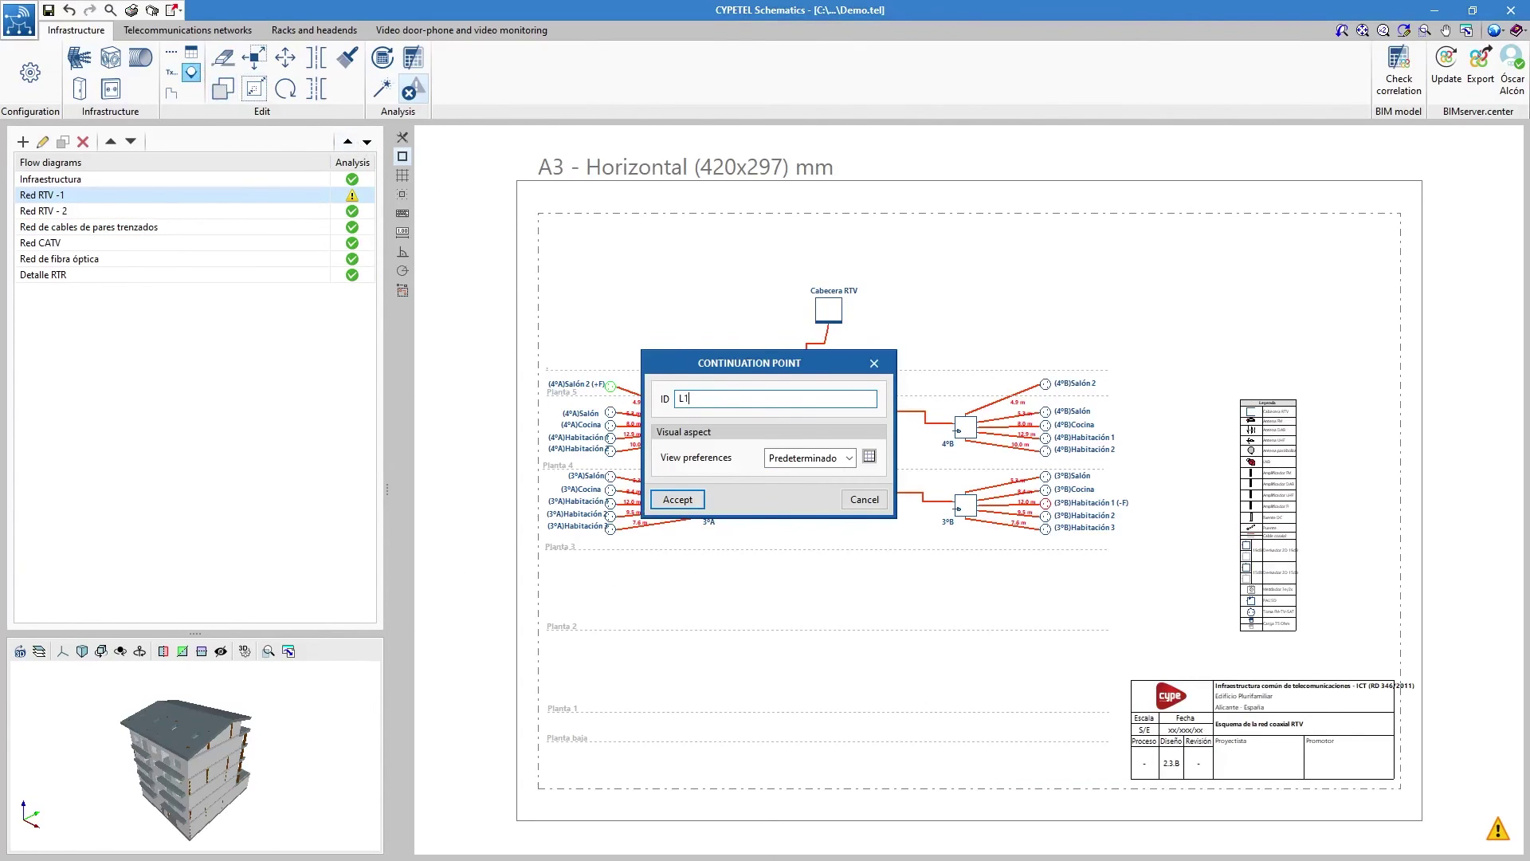
{"action": "left_click", "coordinate": [678, 499]}
{"action": "scroll", "coordinate": [829, 526], "scroll_direction": "up", "scroll_amount": 5}
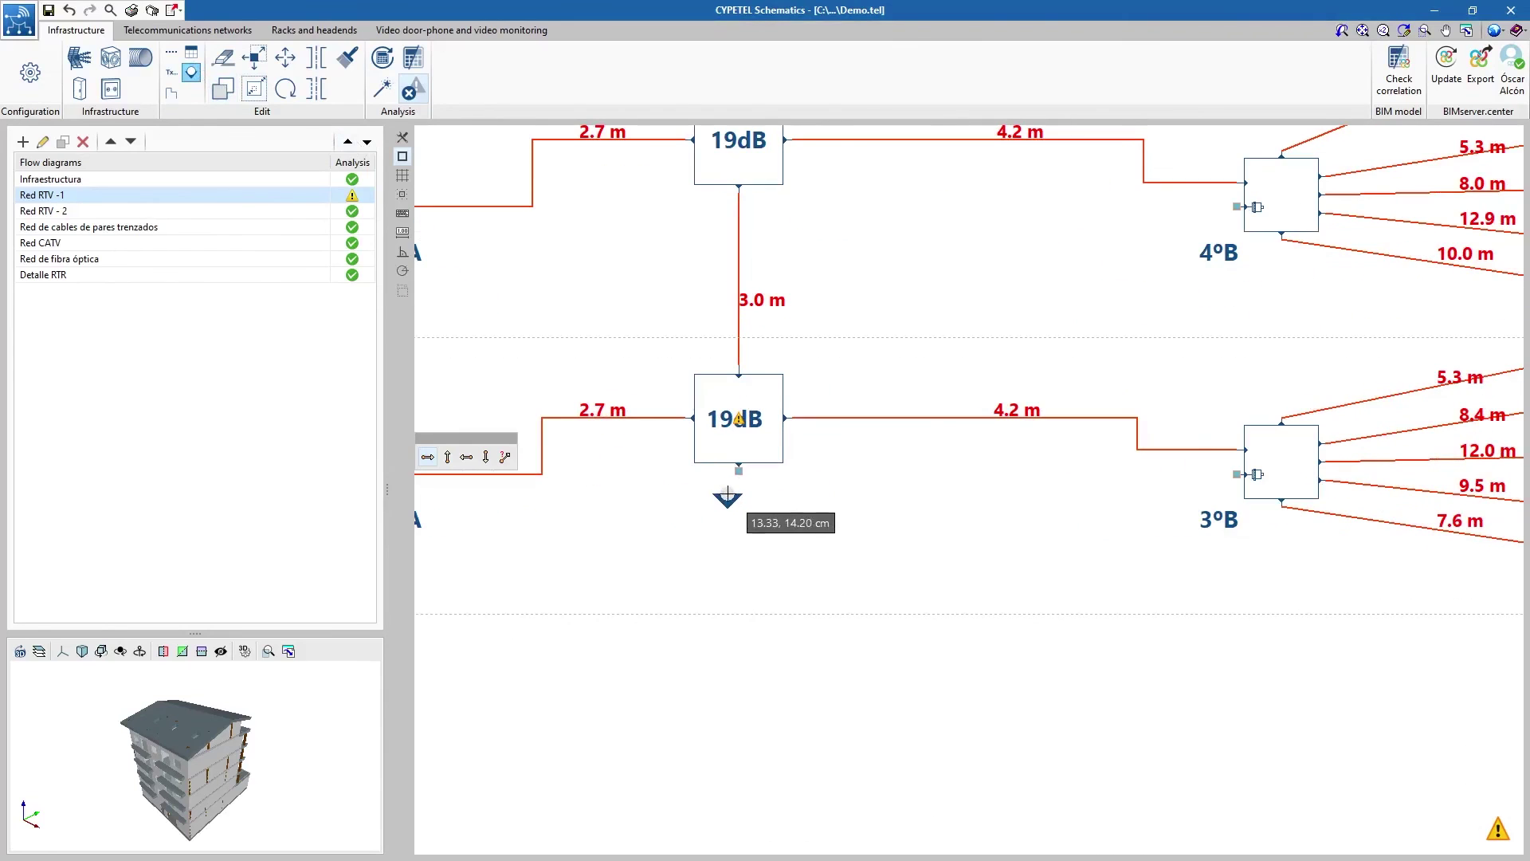
{"action": "left_click", "coordinate": [738, 472]}
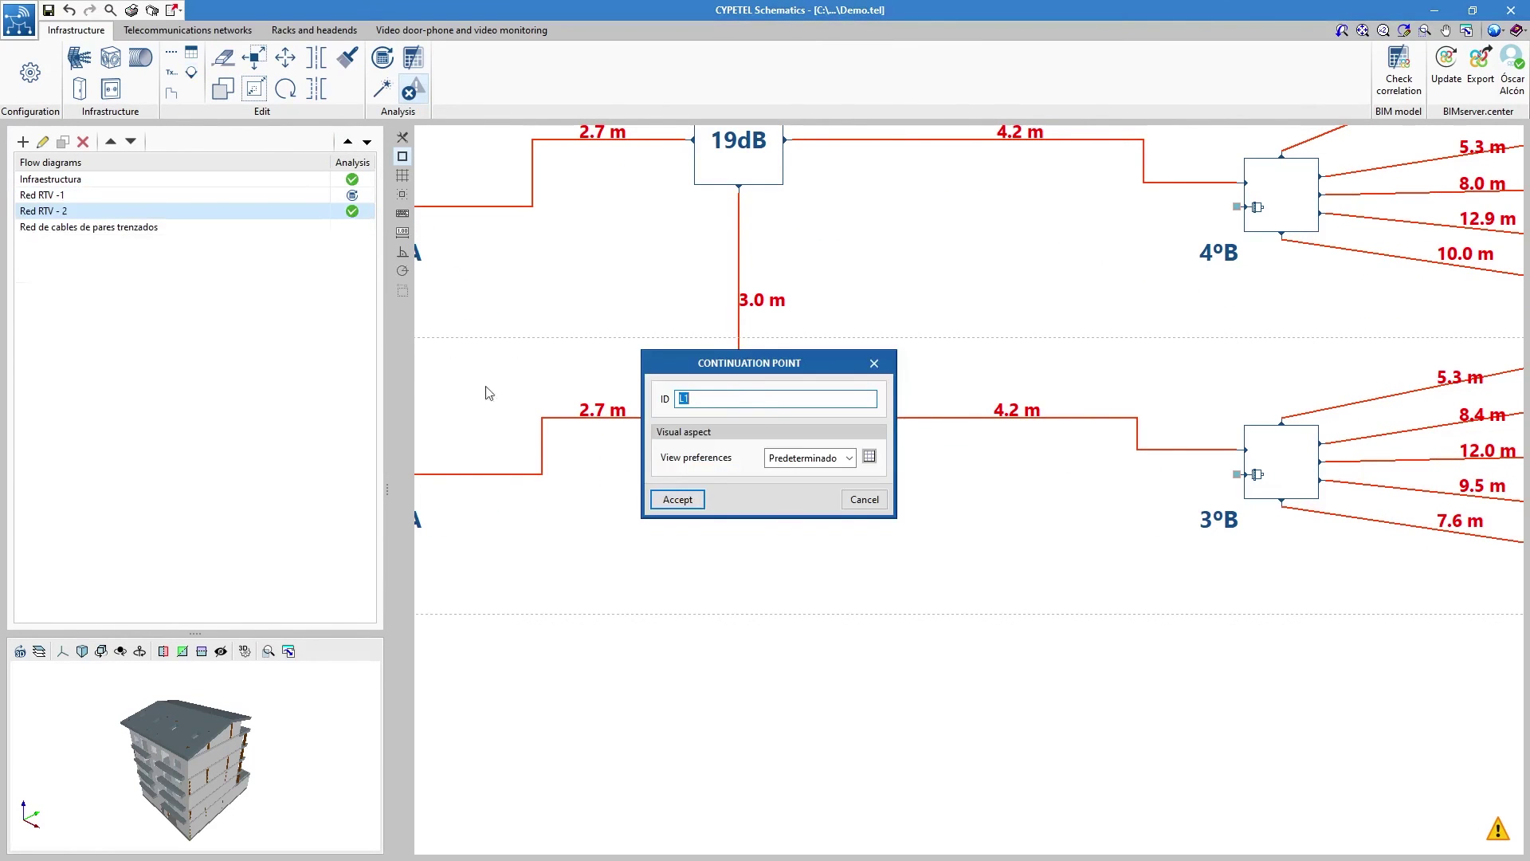
Place the matching continuation point L1 at the upper end of the riser cable in Red RTV - 2.
{"action": "left_click", "coordinate": [678, 499]}
{"action": "left_click", "coordinate": [807, 507]}
{"action": "left_click", "coordinate": [874, 364]}
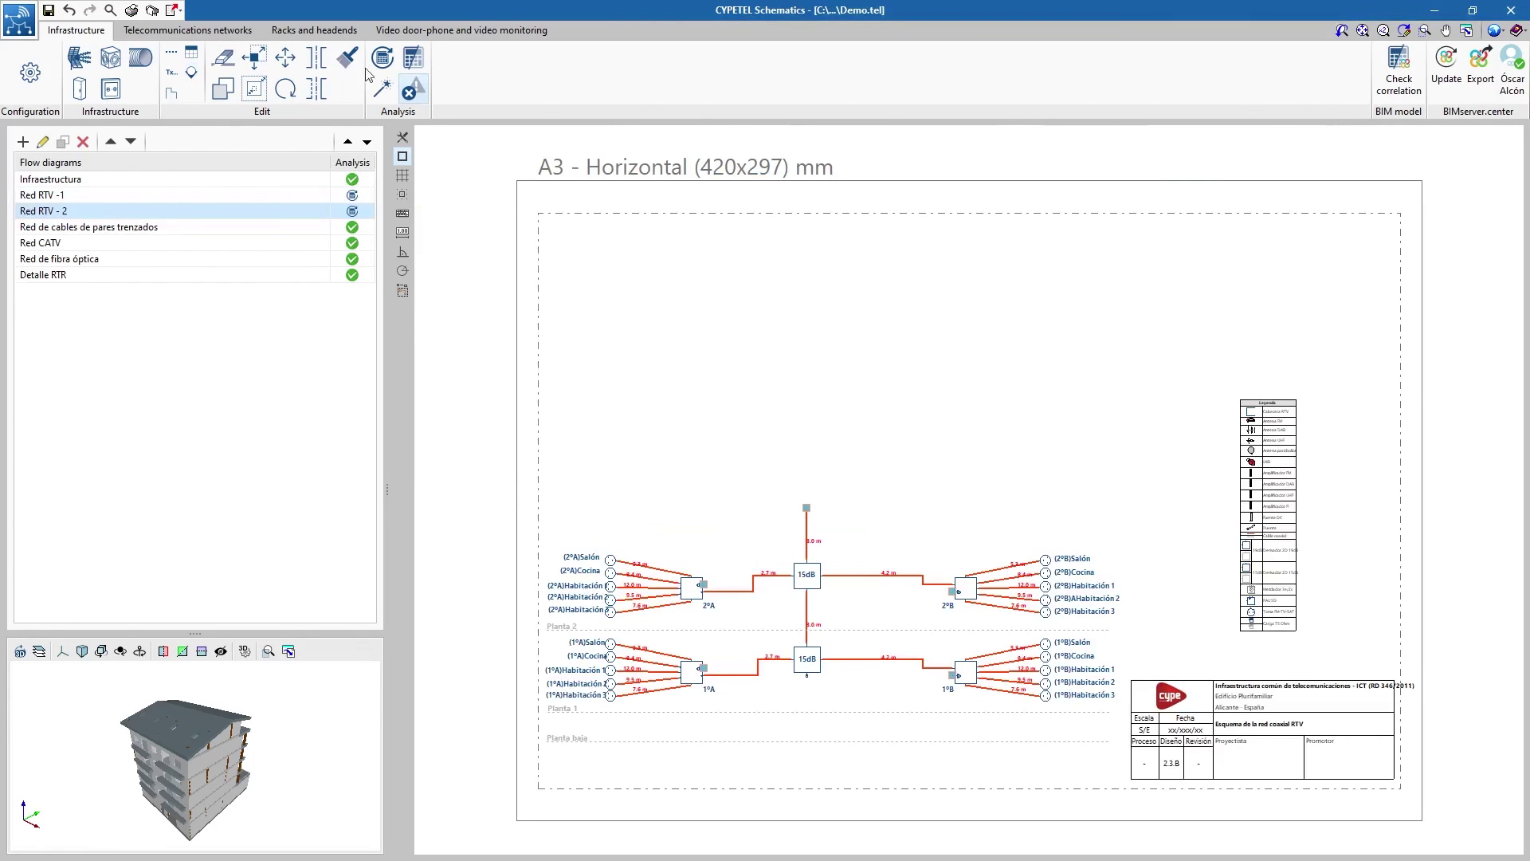
Run the analysis of the RTV network diagrams linked by the L1 continuation points.
{"action": "left_click", "coordinate": [414, 58]}
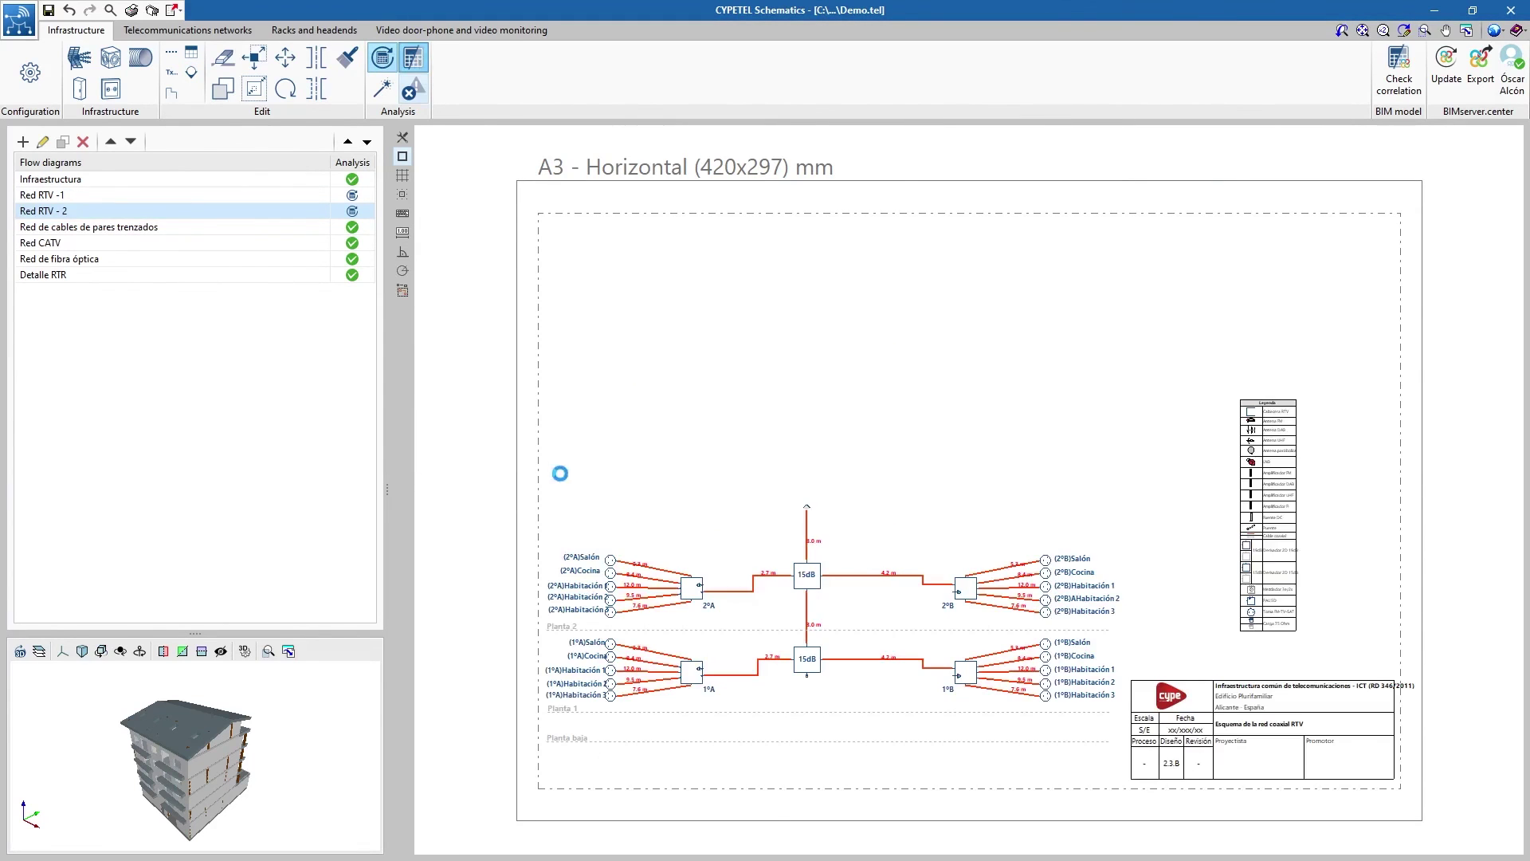
{"action": "mouse_move", "coordinate": [610, 593]}
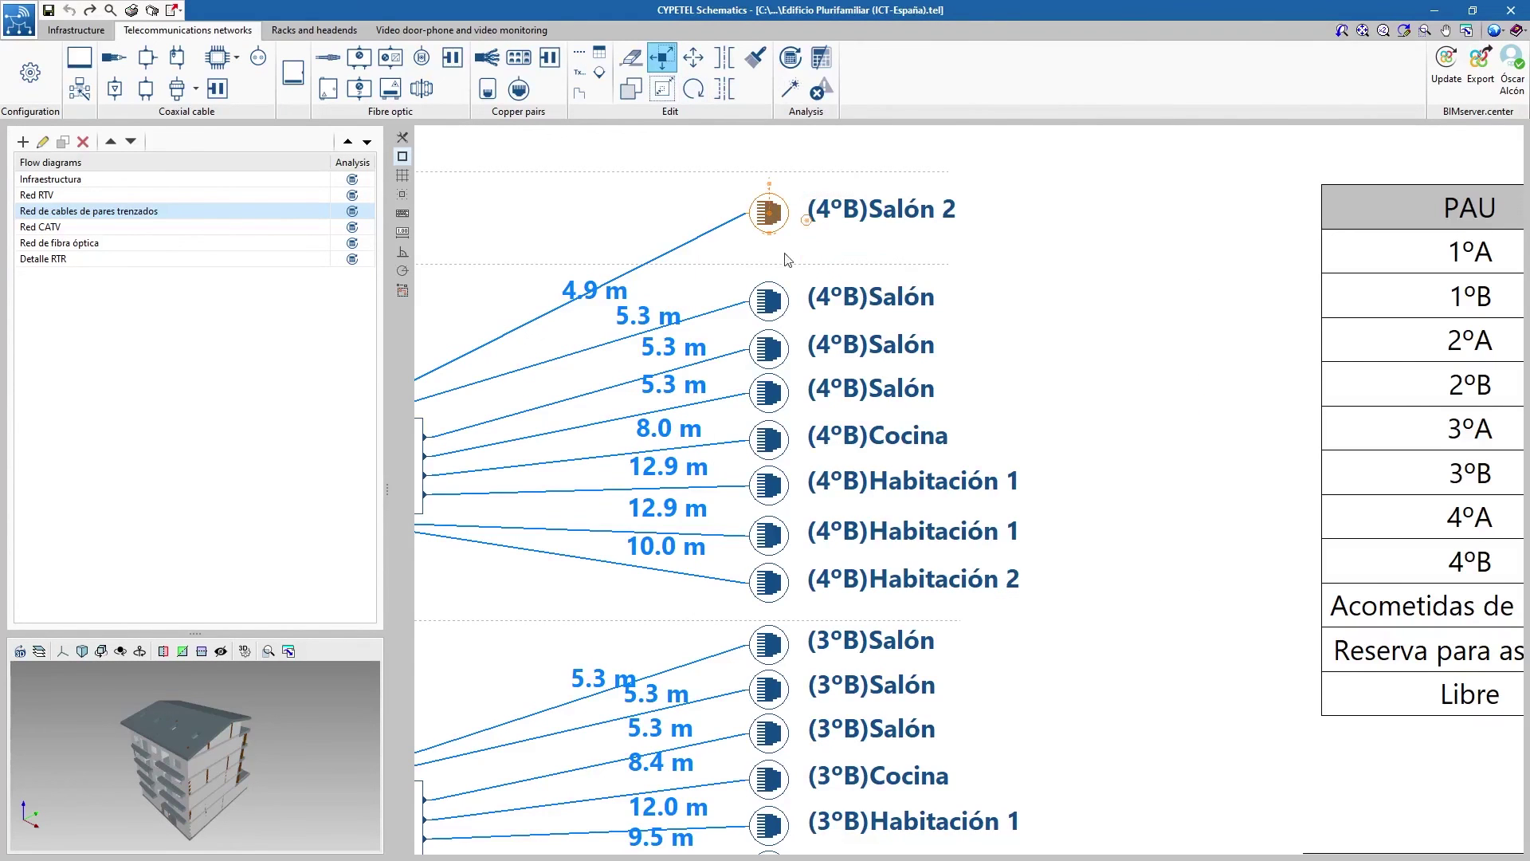
Enlarge the (4ºB)Salón 2 outlet symbol in the twisted pair diagram, lower its label, rotate the symbol and shift it left.
{"action": "left_click", "coordinate": [806, 219]}
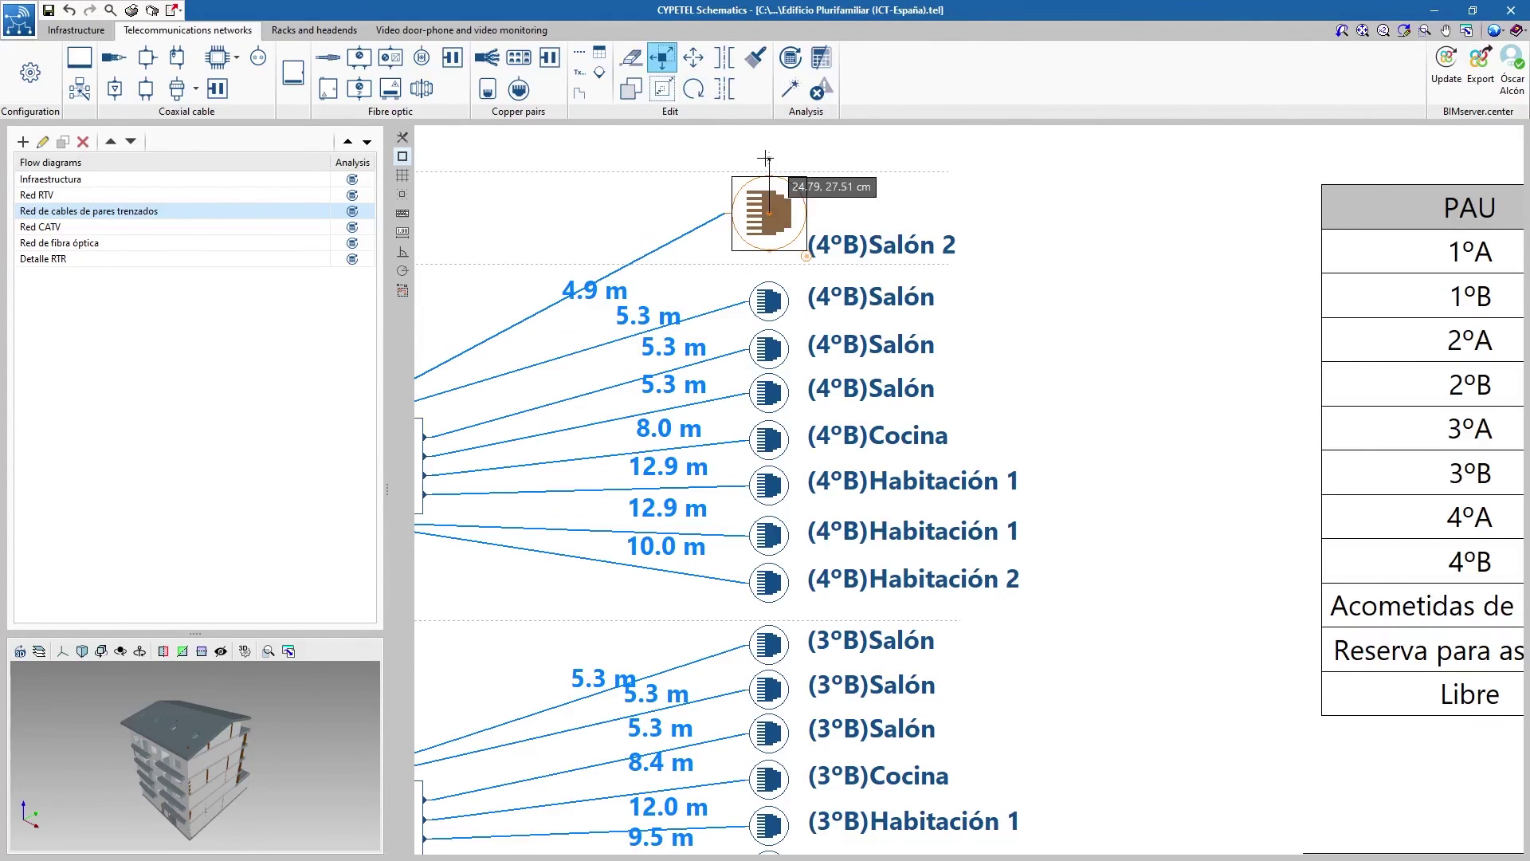
{"action": "left_click", "coordinate": [768, 211]}
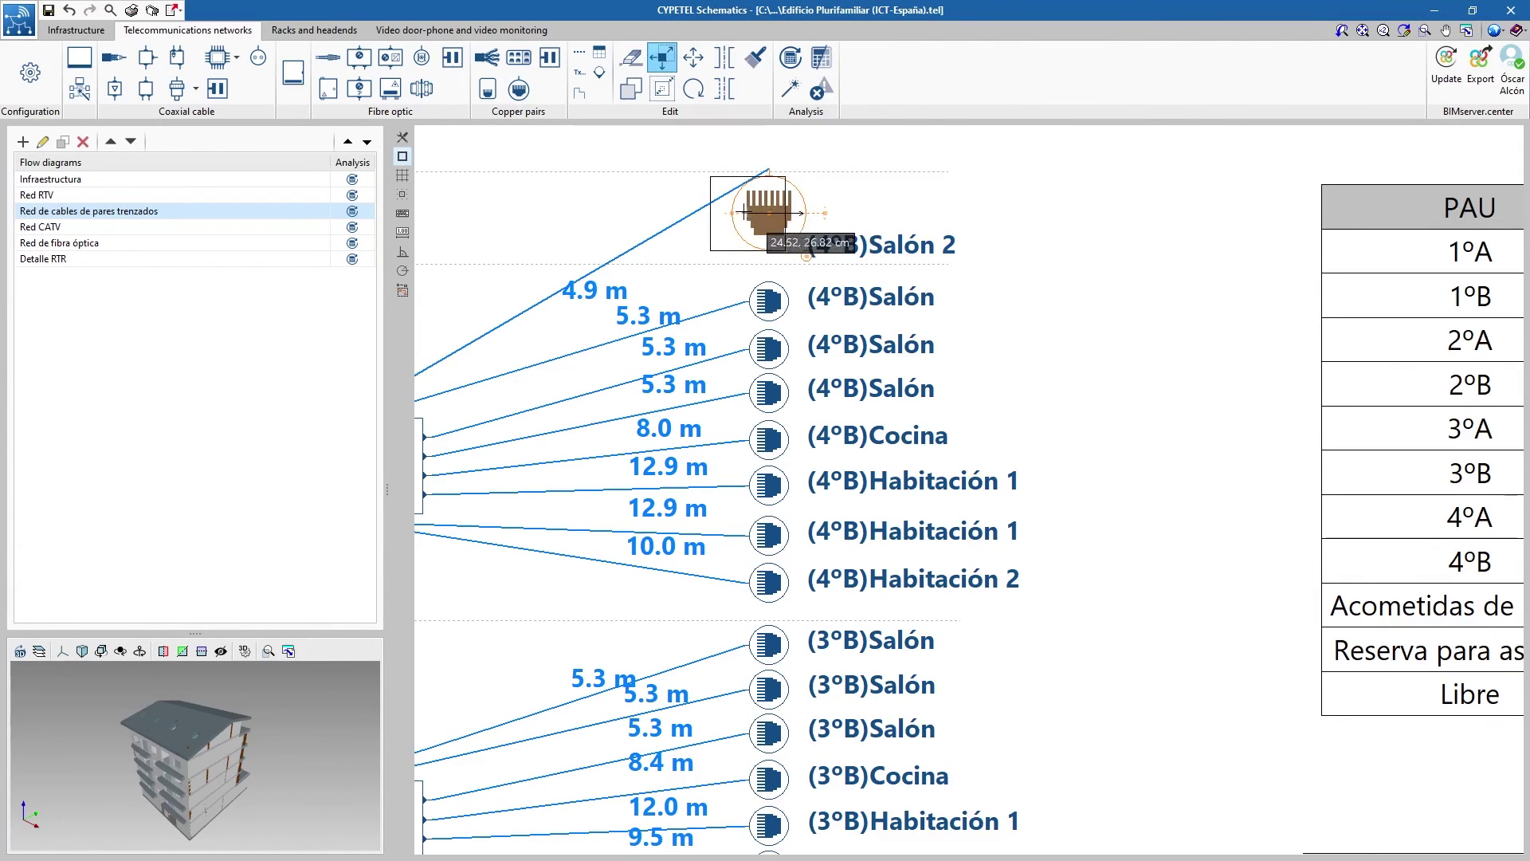
{"action": "left_click", "coordinate": [732, 213]}
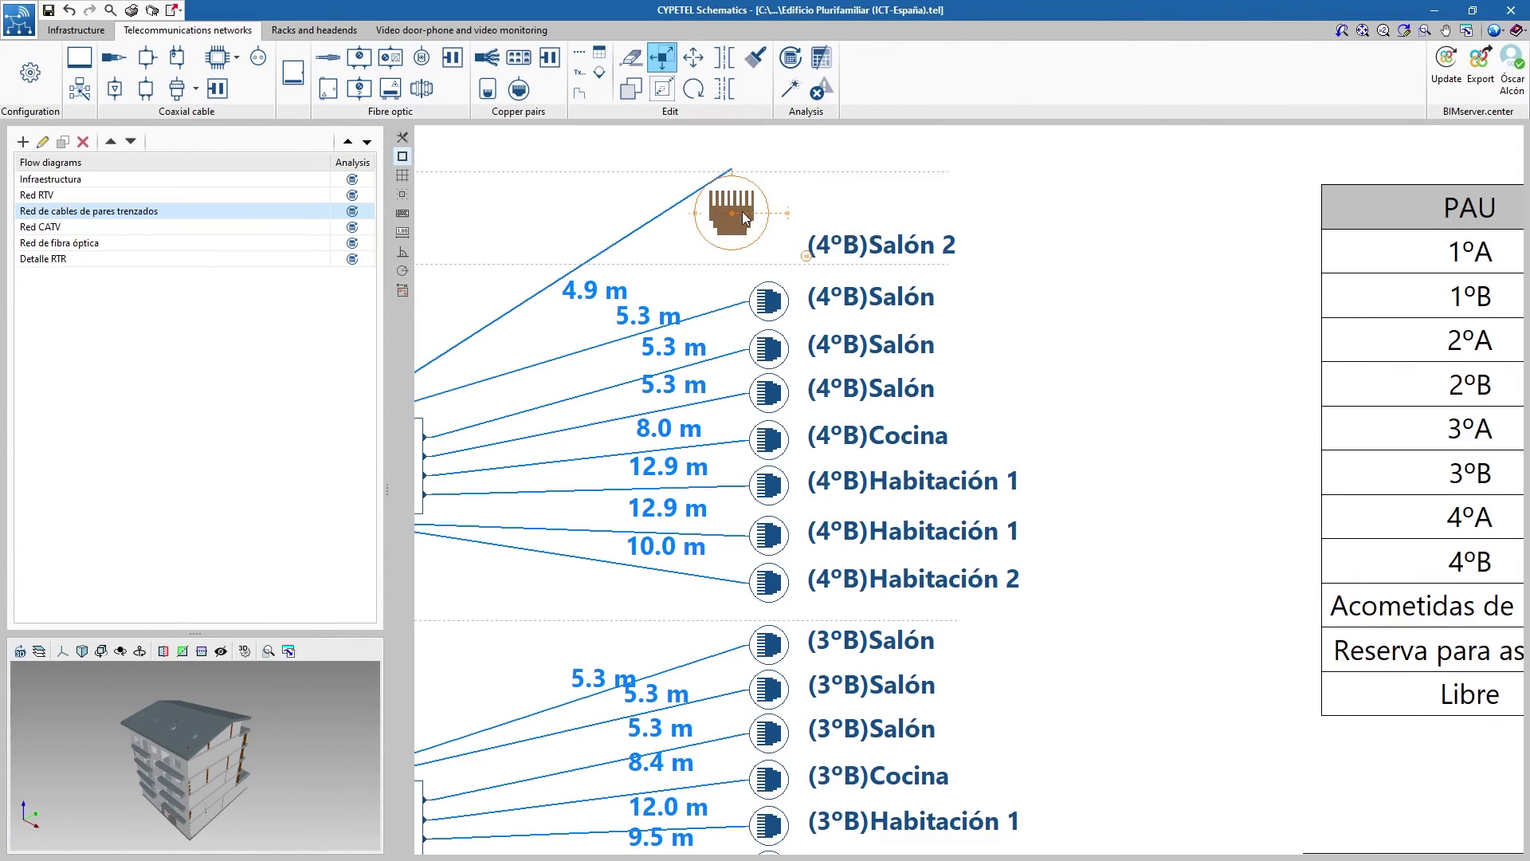
{"action": "middle_click", "coordinate": [743, 212]}
Reduce the entire twisted pair network schematic to 50% as a scale factor, consulting the help for that option.
{"action": "left_click", "coordinate": [668, 91]}
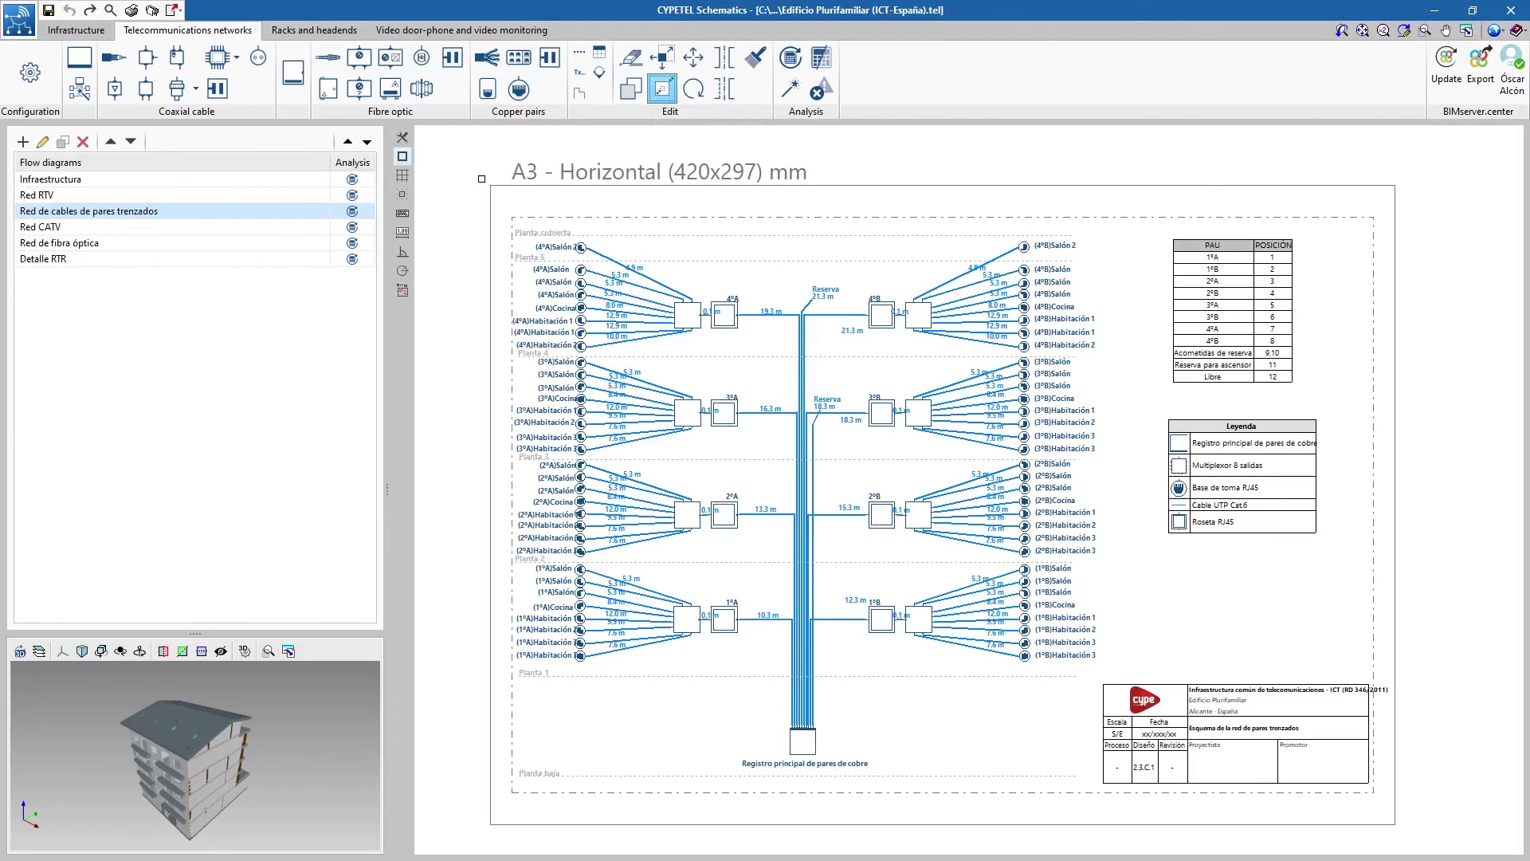
{"action": "left_click", "coordinate": [481, 179]}
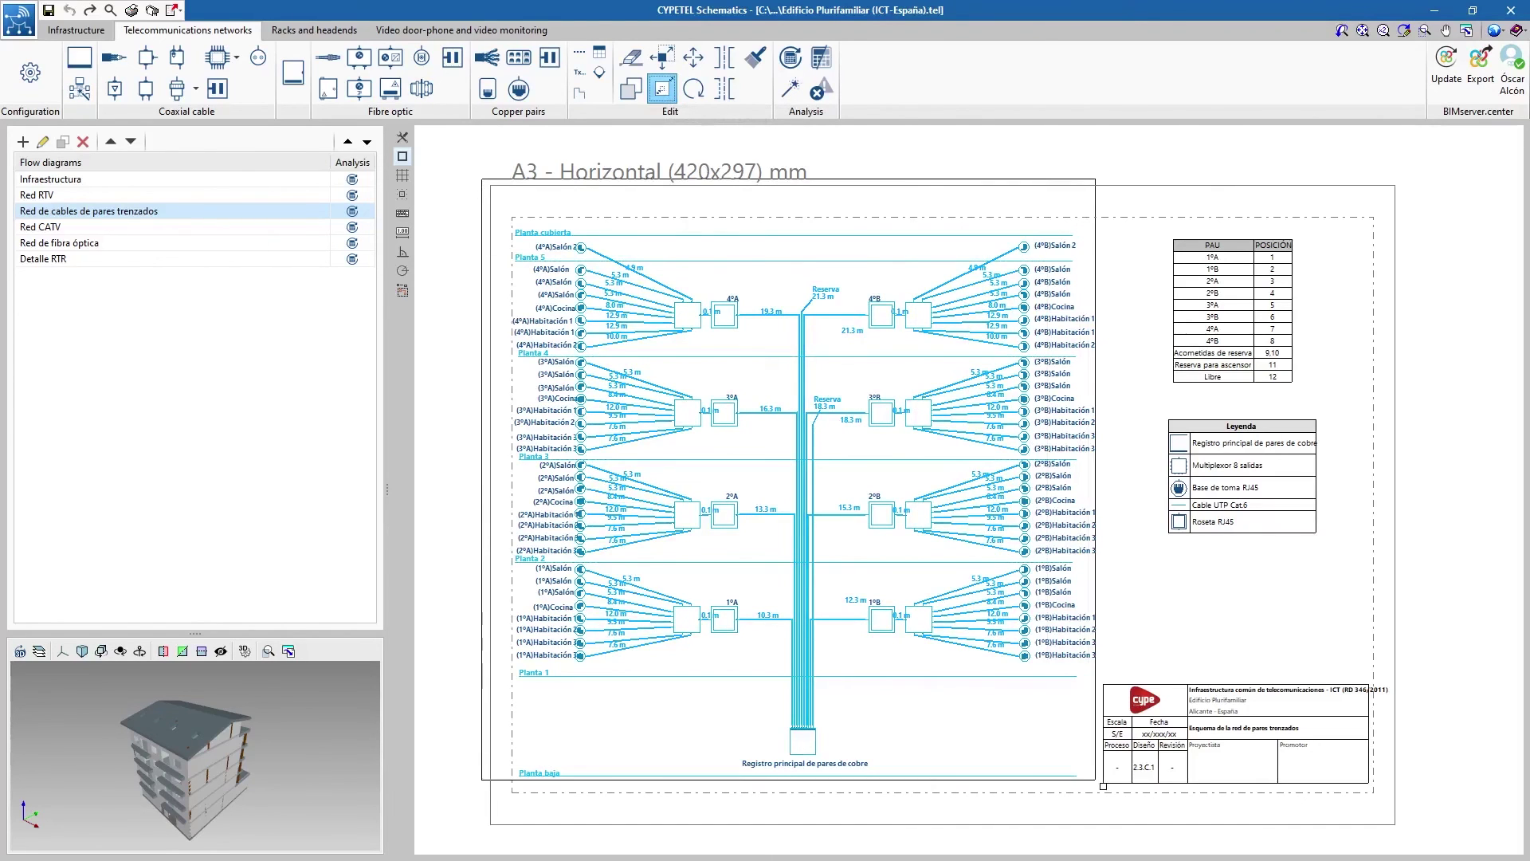
{"action": "left_click", "coordinate": [1103, 786]}
{"action": "right_click", "coordinate": [1060, 767]}
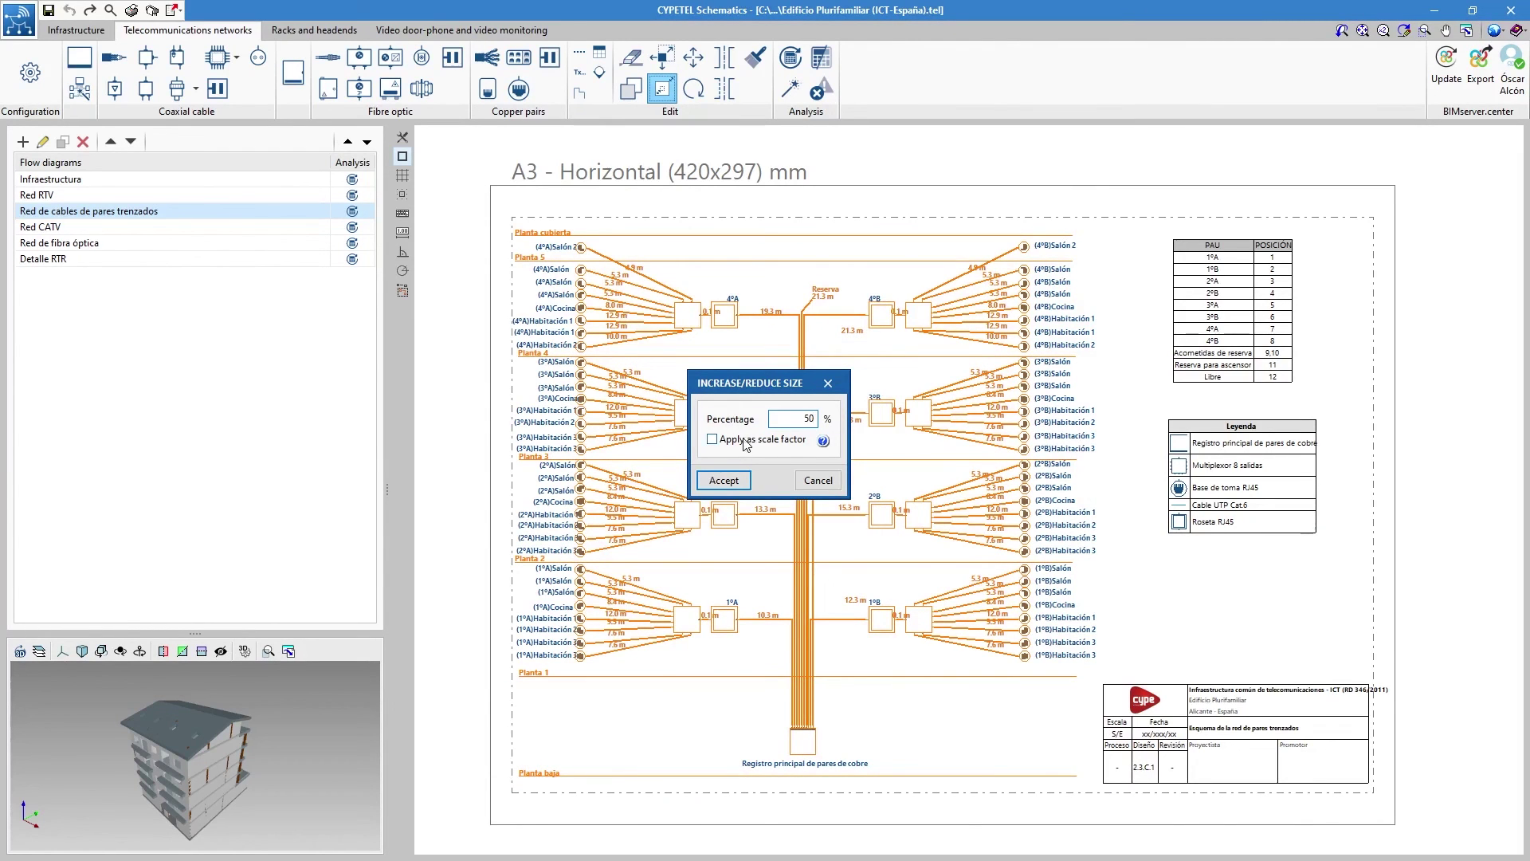
{"action": "left_click", "coordinate": [824, 442]}
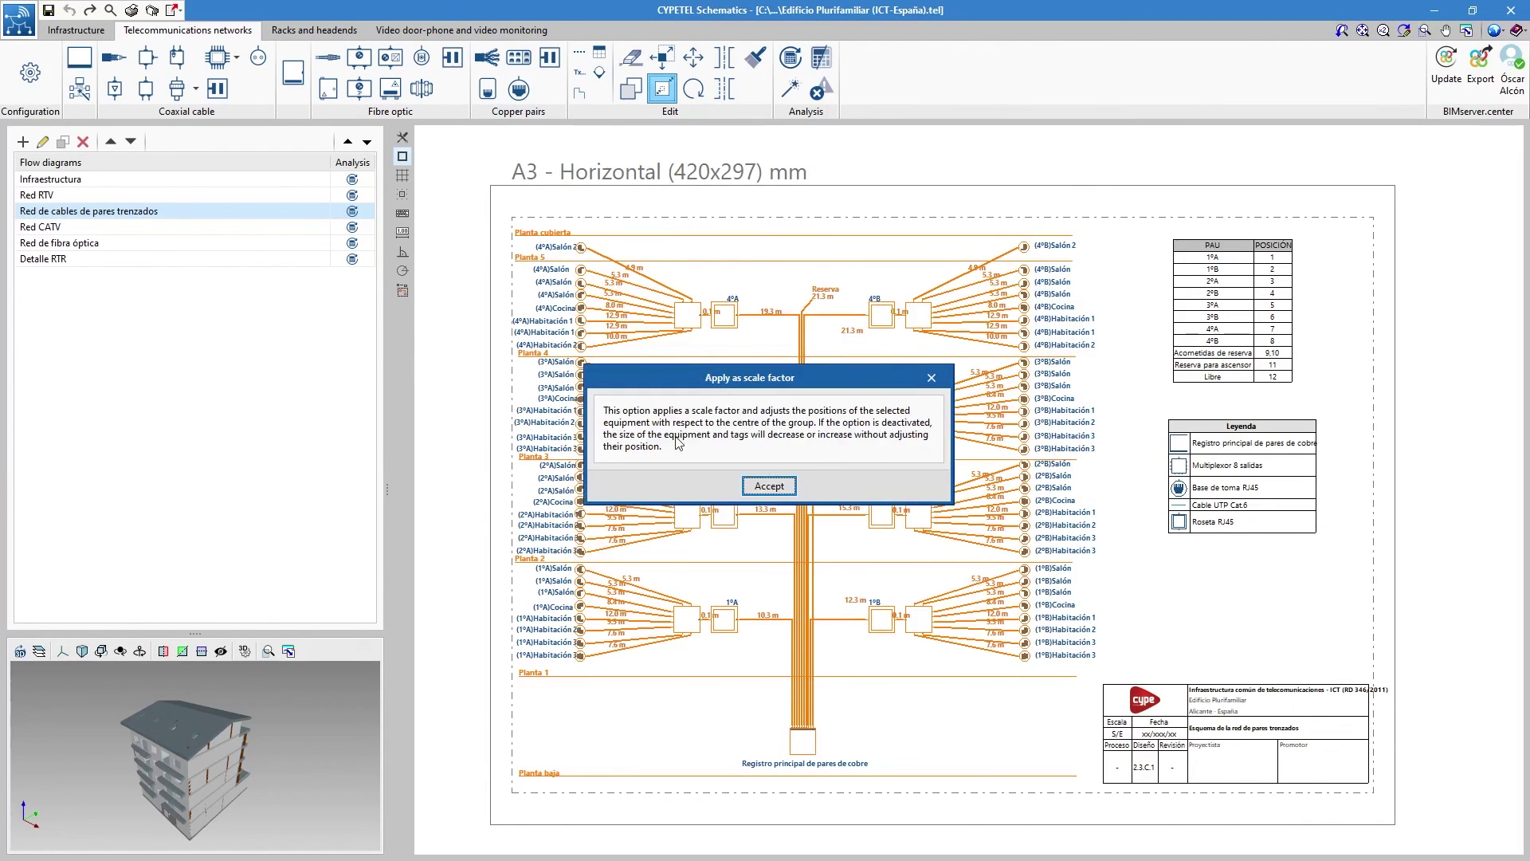
{"action": "left_click", "coordinate": [787, 483]}
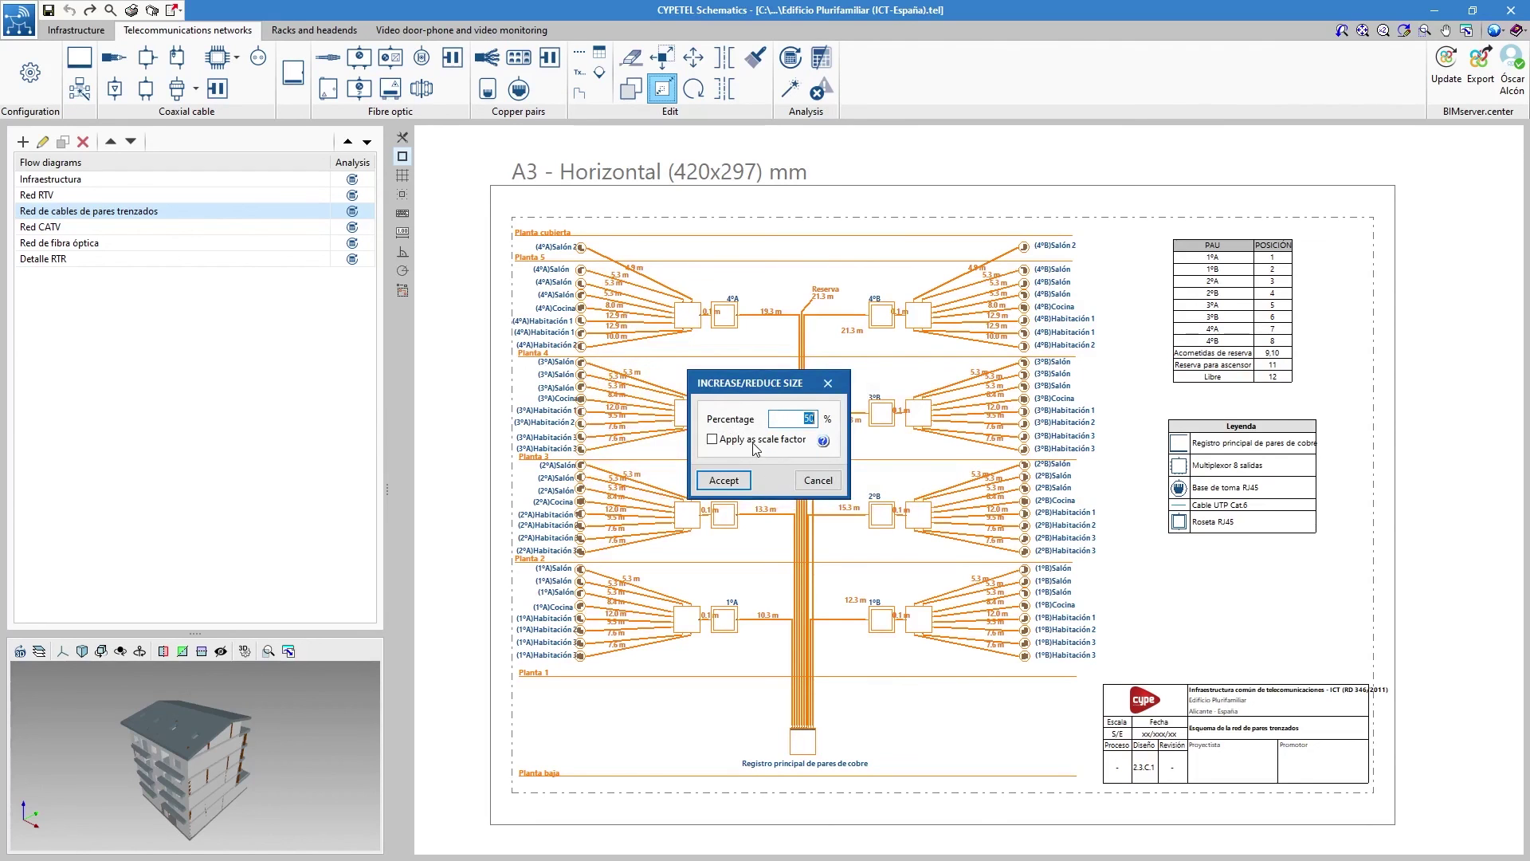
{"action": "left_click", "coordinate": [724, 480]}
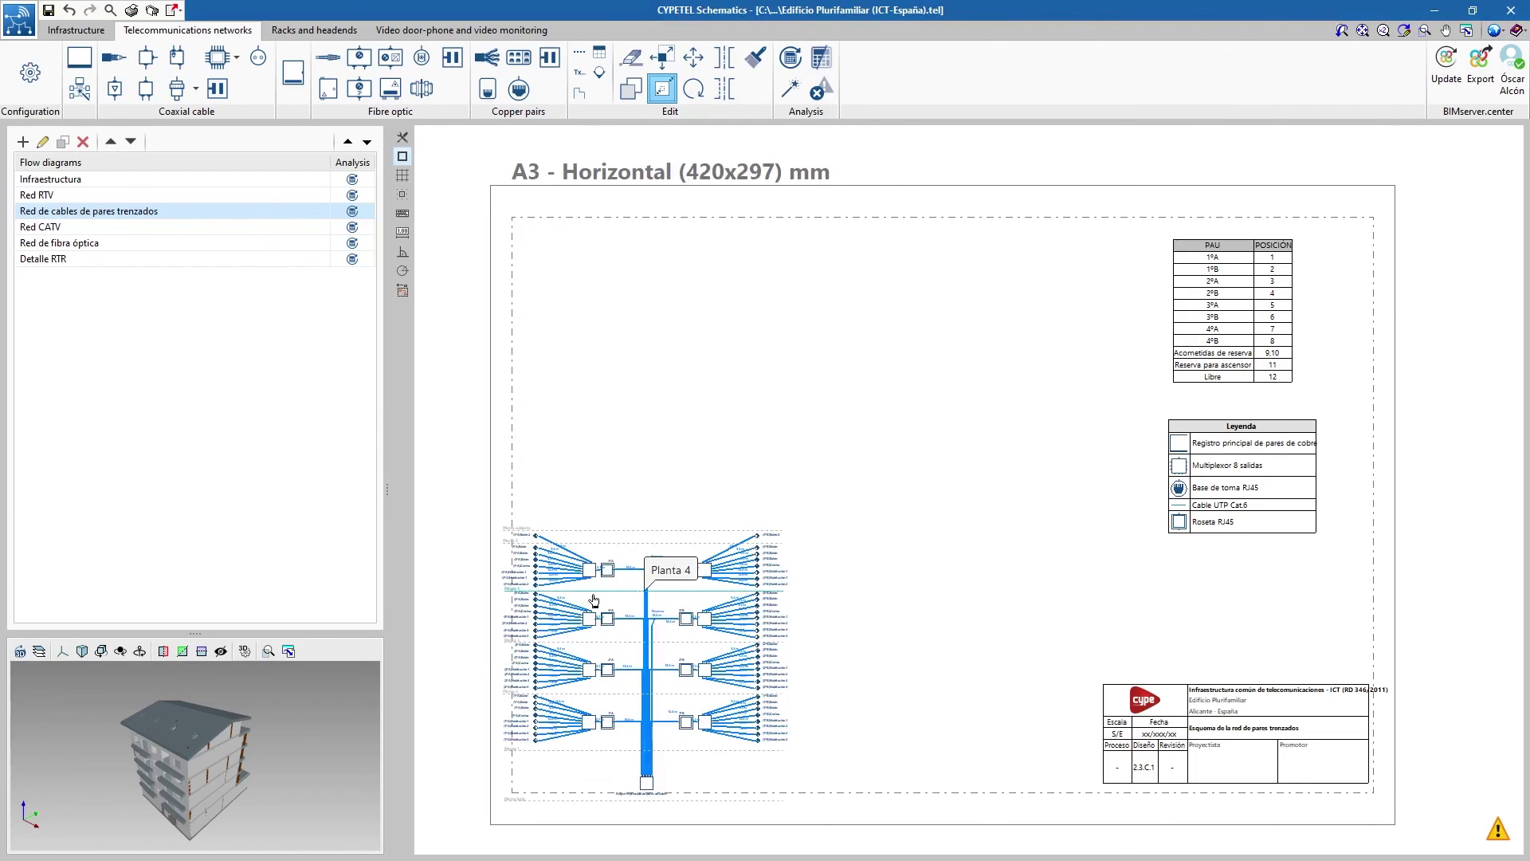
{"action": "scroll", "coordinate": [483, 743], "scroll_direction": "up", "scroll_amount": 5}
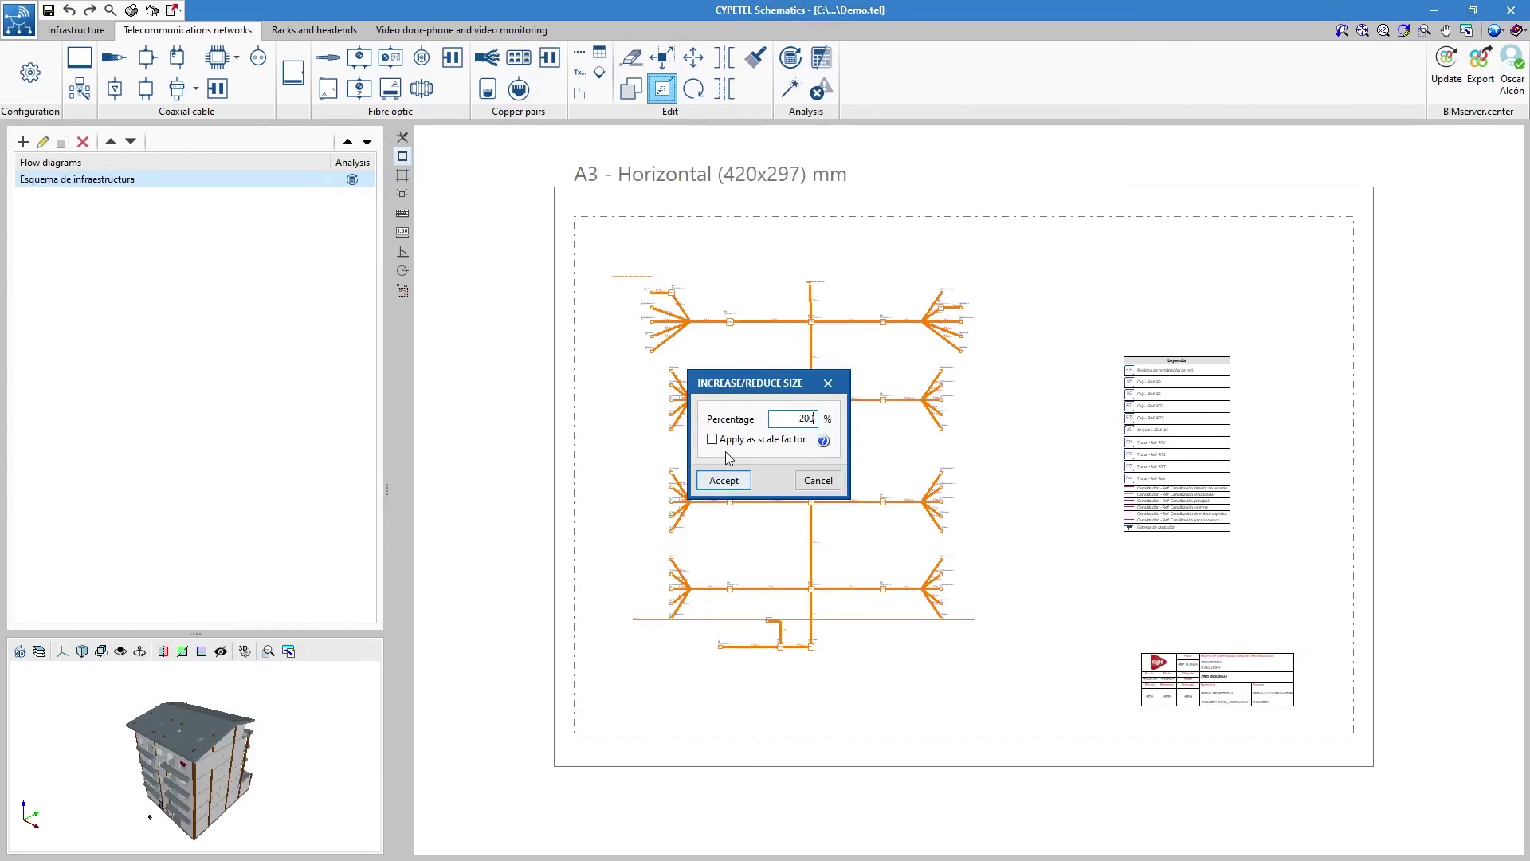
Enlarge the selected equipment and tags in Esquema de infraestructura to 200% without applying it as a scale factor.
{"action": "left_click", "coordinate": [722, 480]}
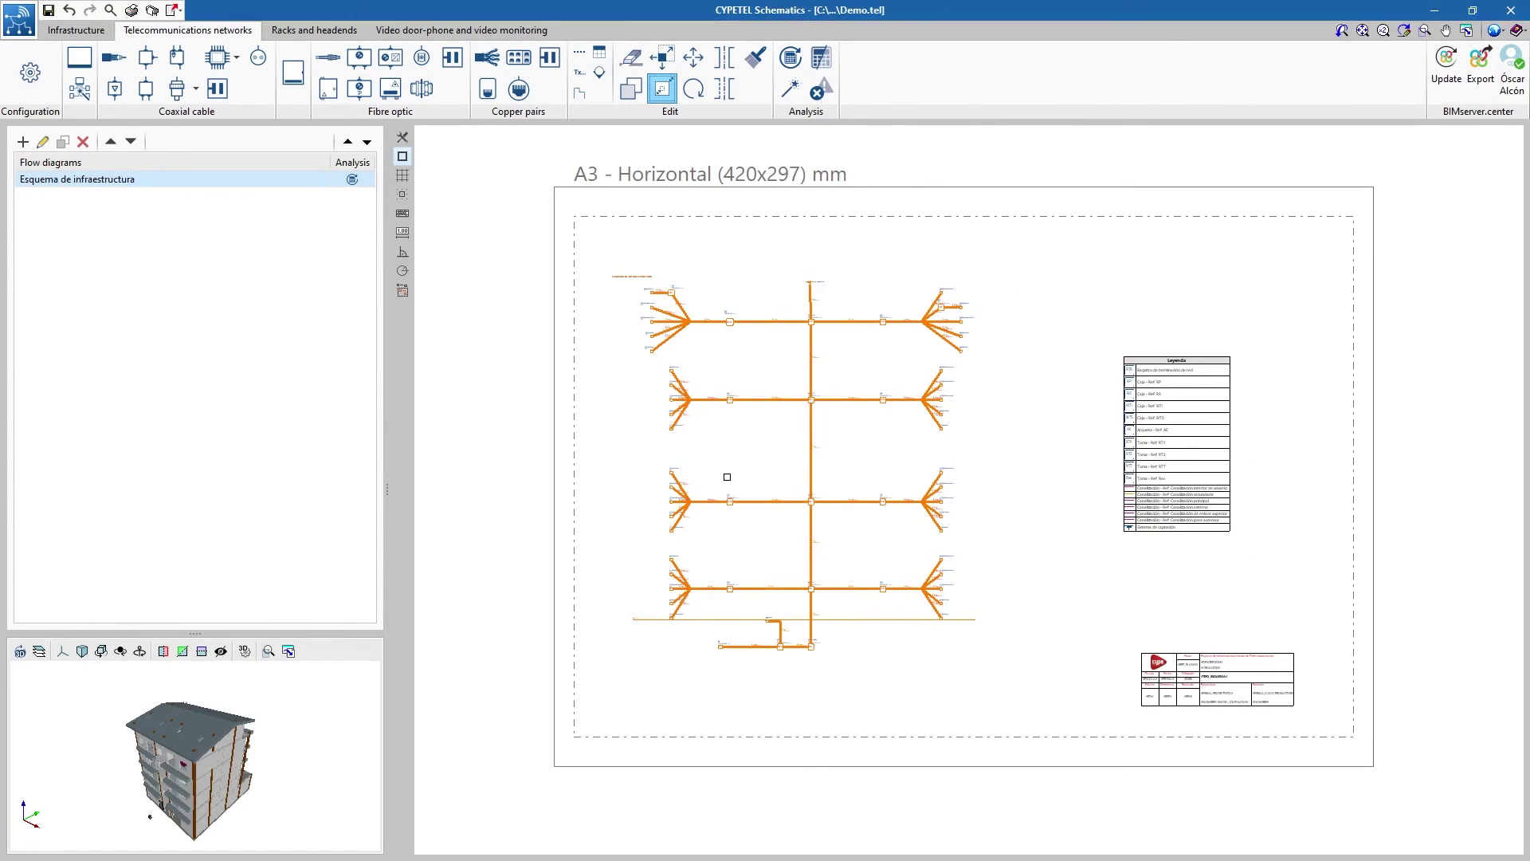
{"action": "scroll", "coordinate": [833, 293], "scroll_direction": "up", "scroll_amount": 2}
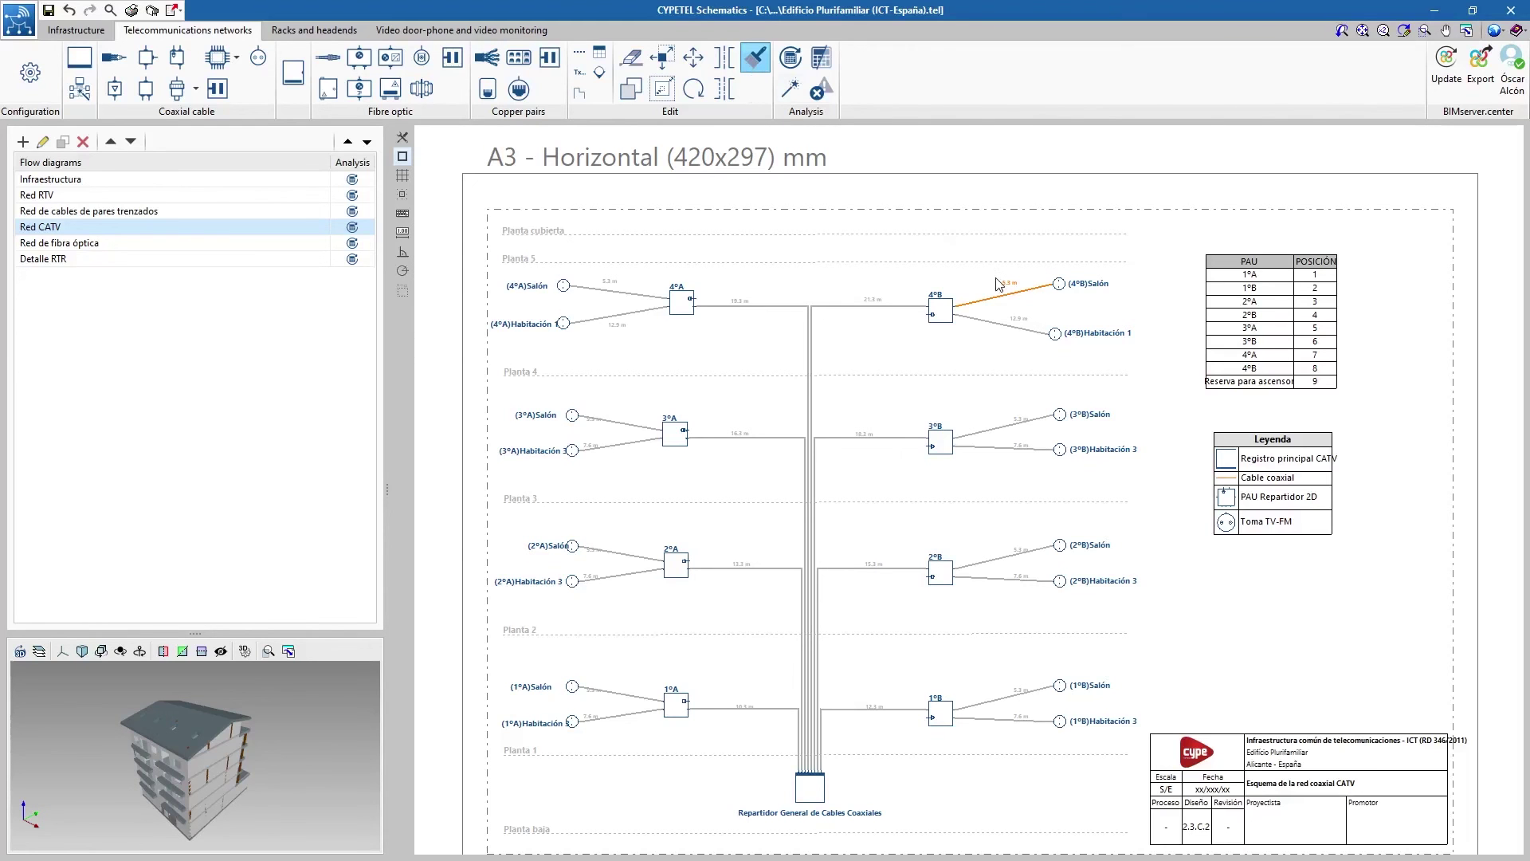
Copy the type and visual aspect of the (4ºB)Salón coaxial cable to all the other cables in Red CATV.
{"action": "left_click", "coordinate": [1014, 296]}
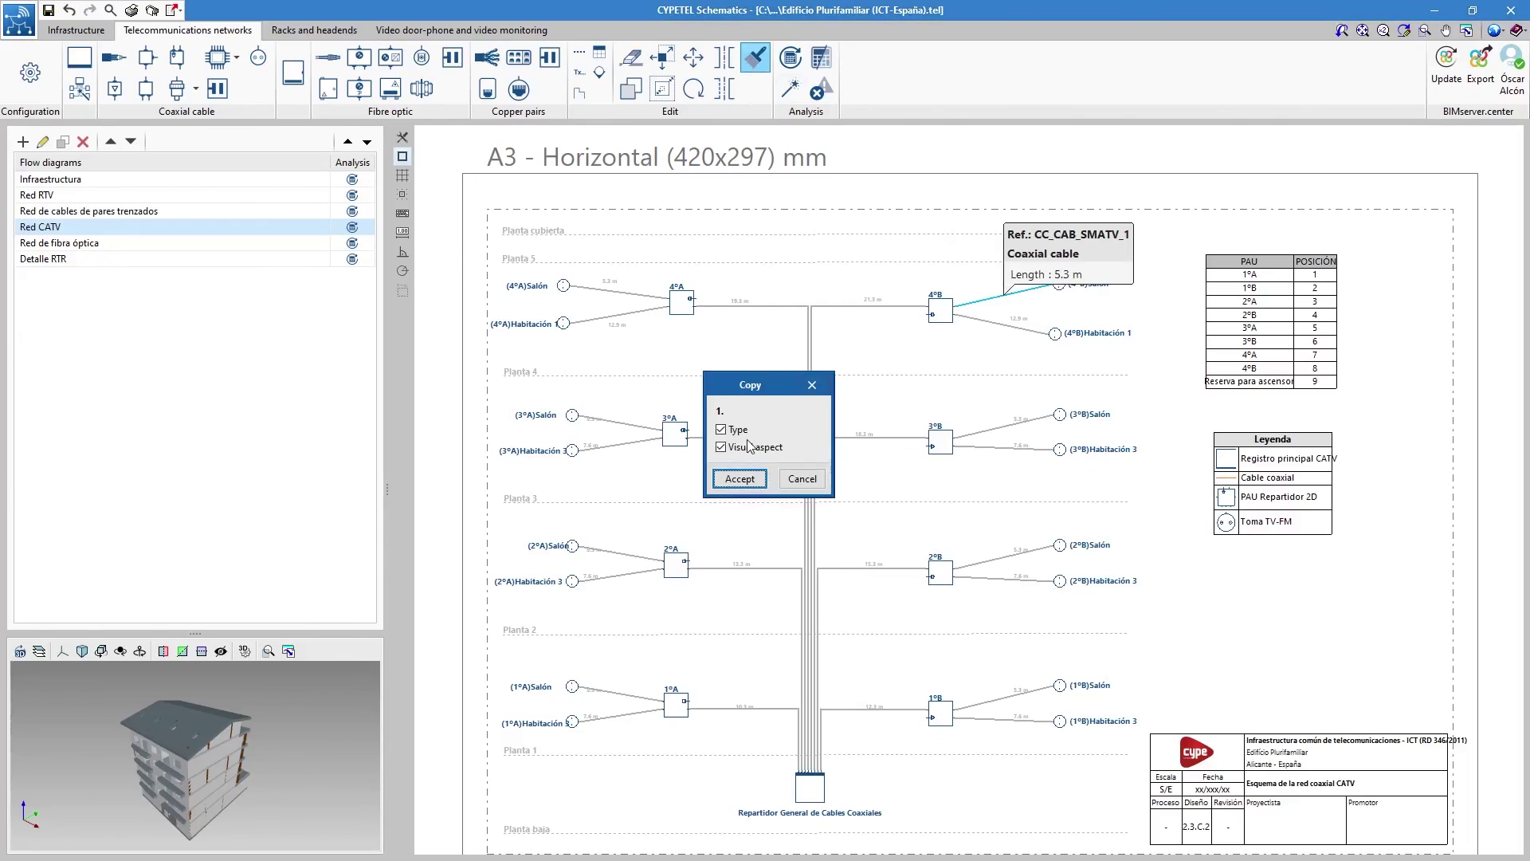
{"action": "left_click", "coordinate": [740, 478]}
{"action": "left_click_drag", "start_coordinate": [516, 229], "coordinate": [1087, 805]}
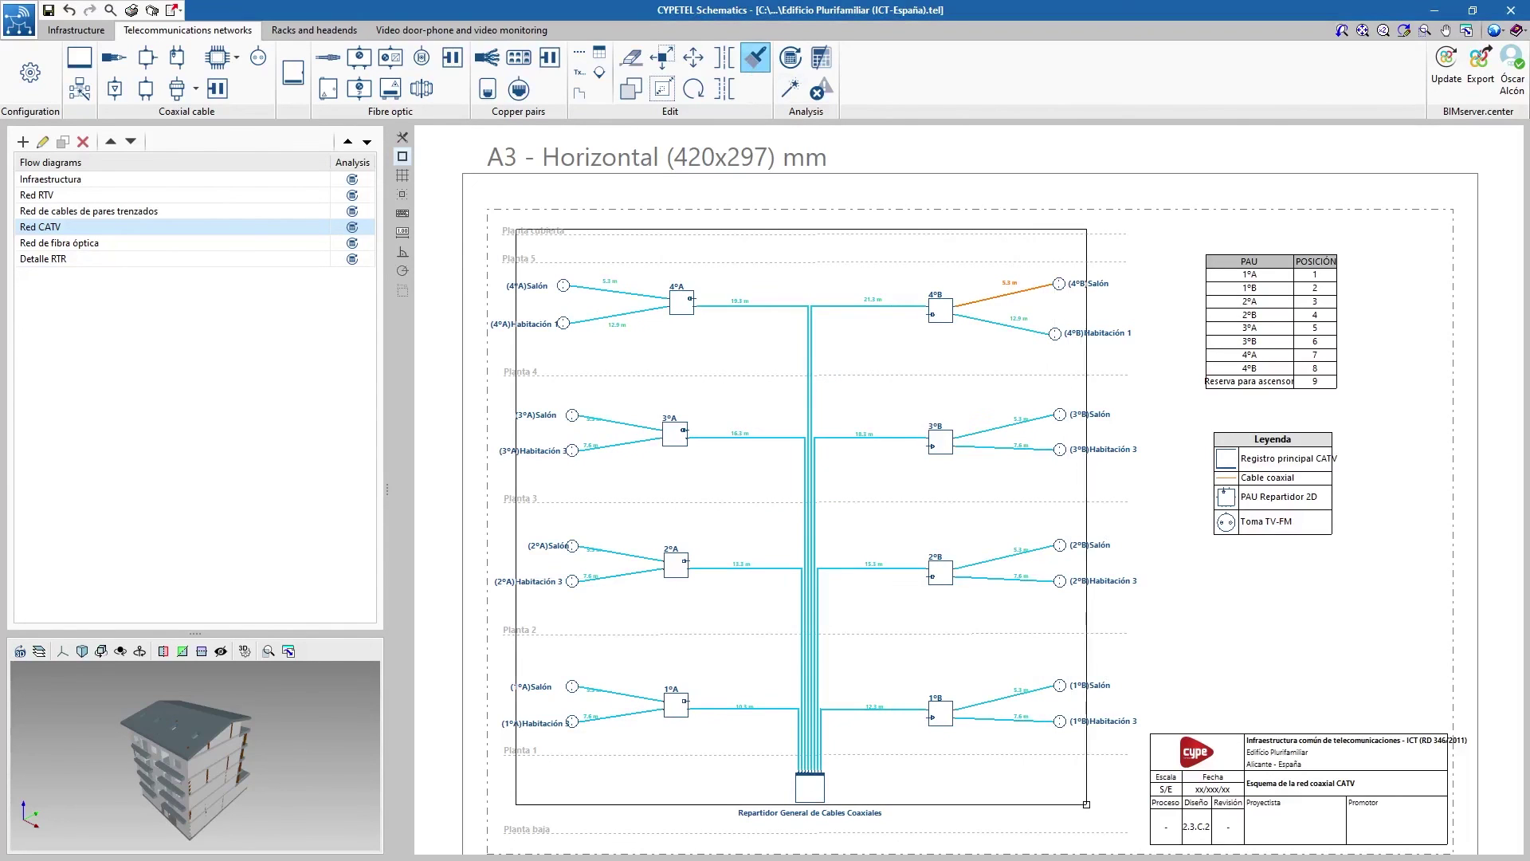
{"action": "left_click", "coordinate": [1087, 805]}
{"action": "key", "text": "Escape"}
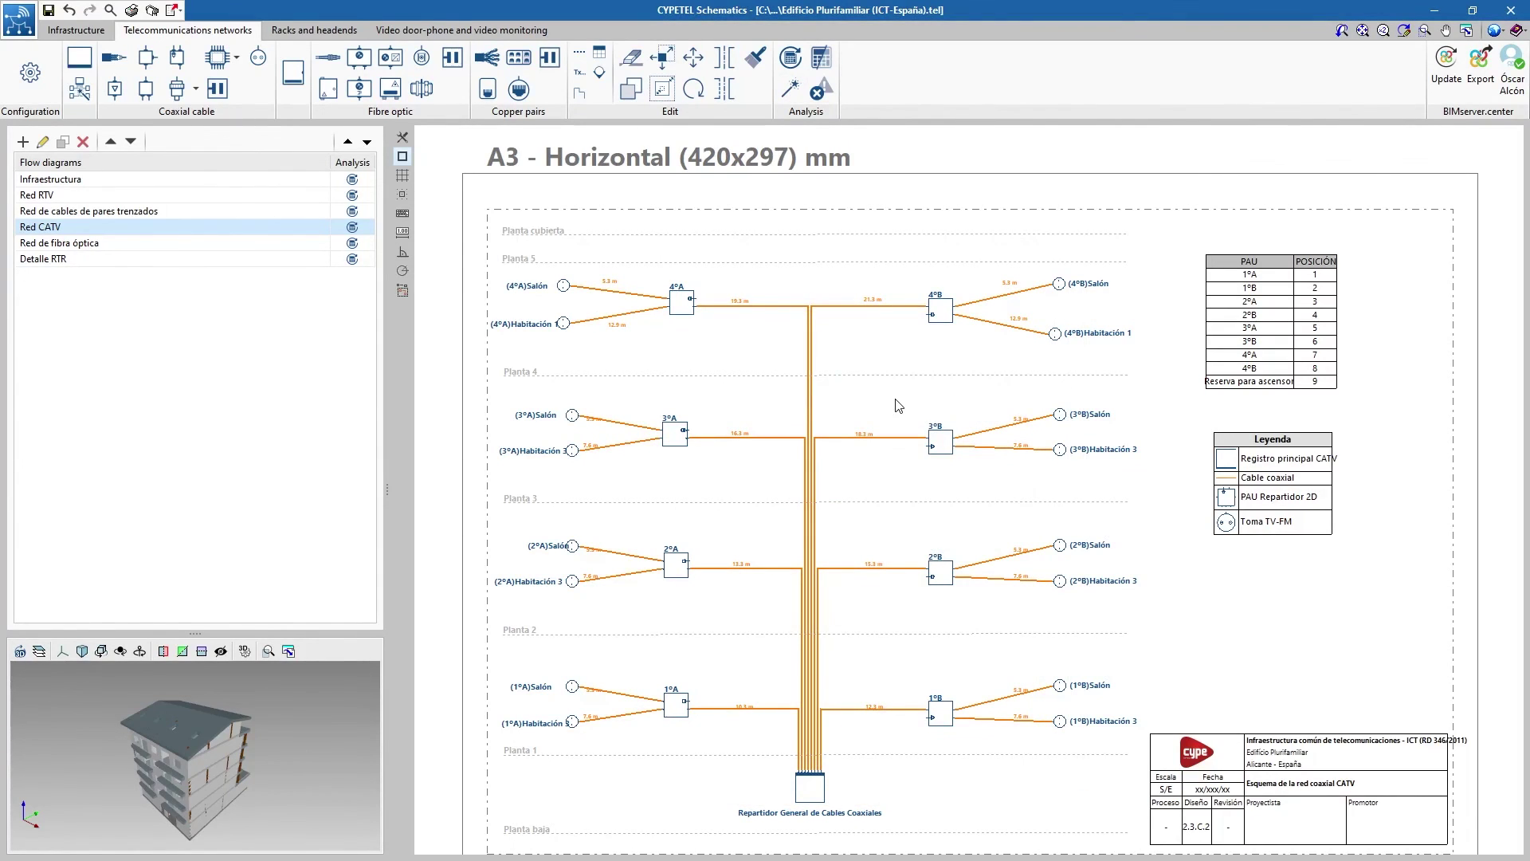
Generate the design results report and review it through page 3, and examine the materials schedule report.
{"action": "left_click", "coordinate": [162, 182]}
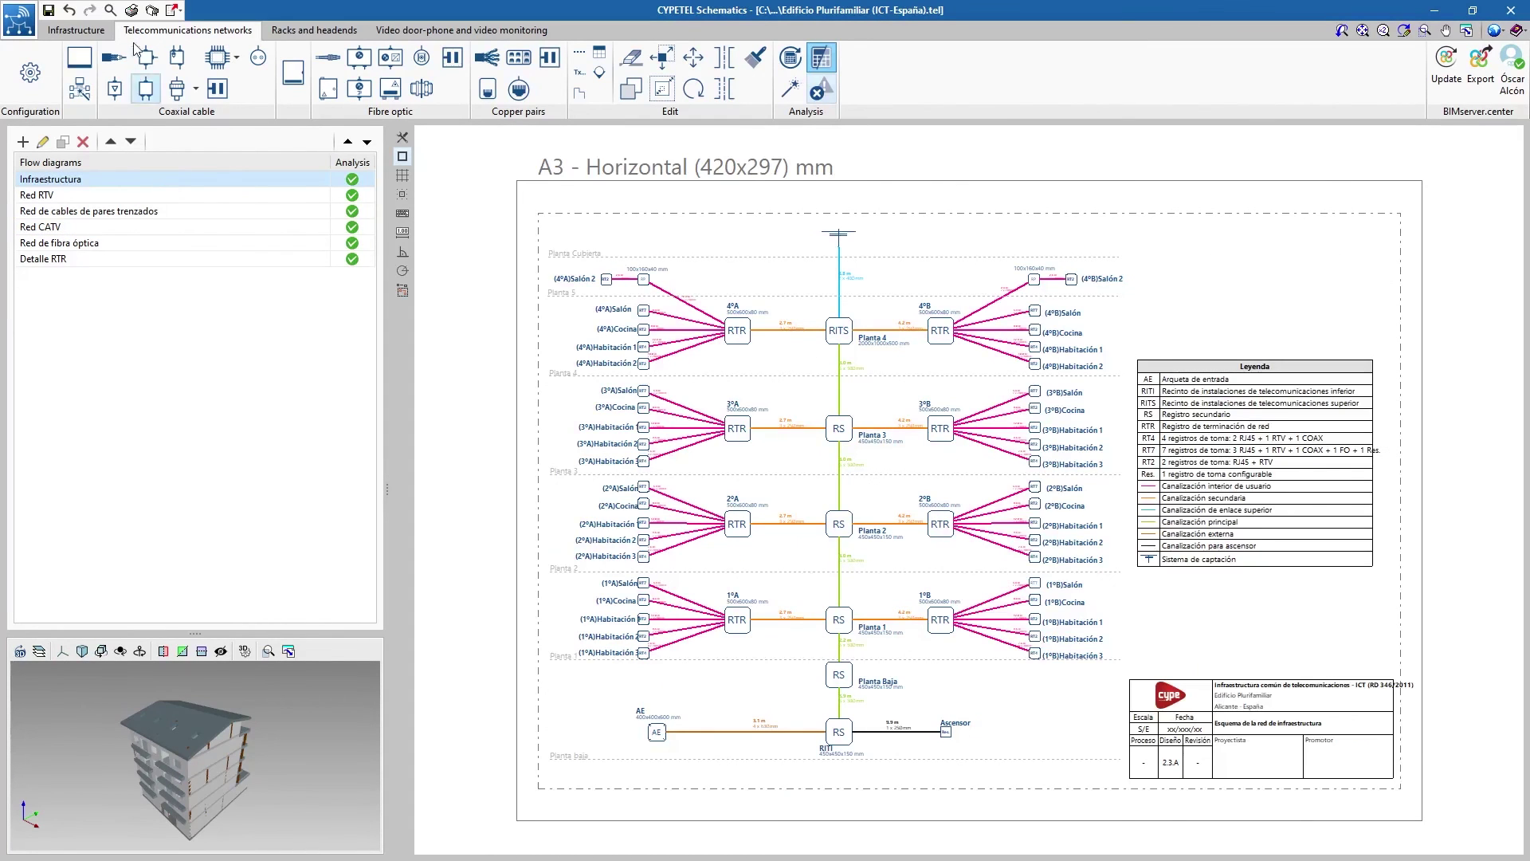
{"action": "left_click", "coordinate": [132, 11]}
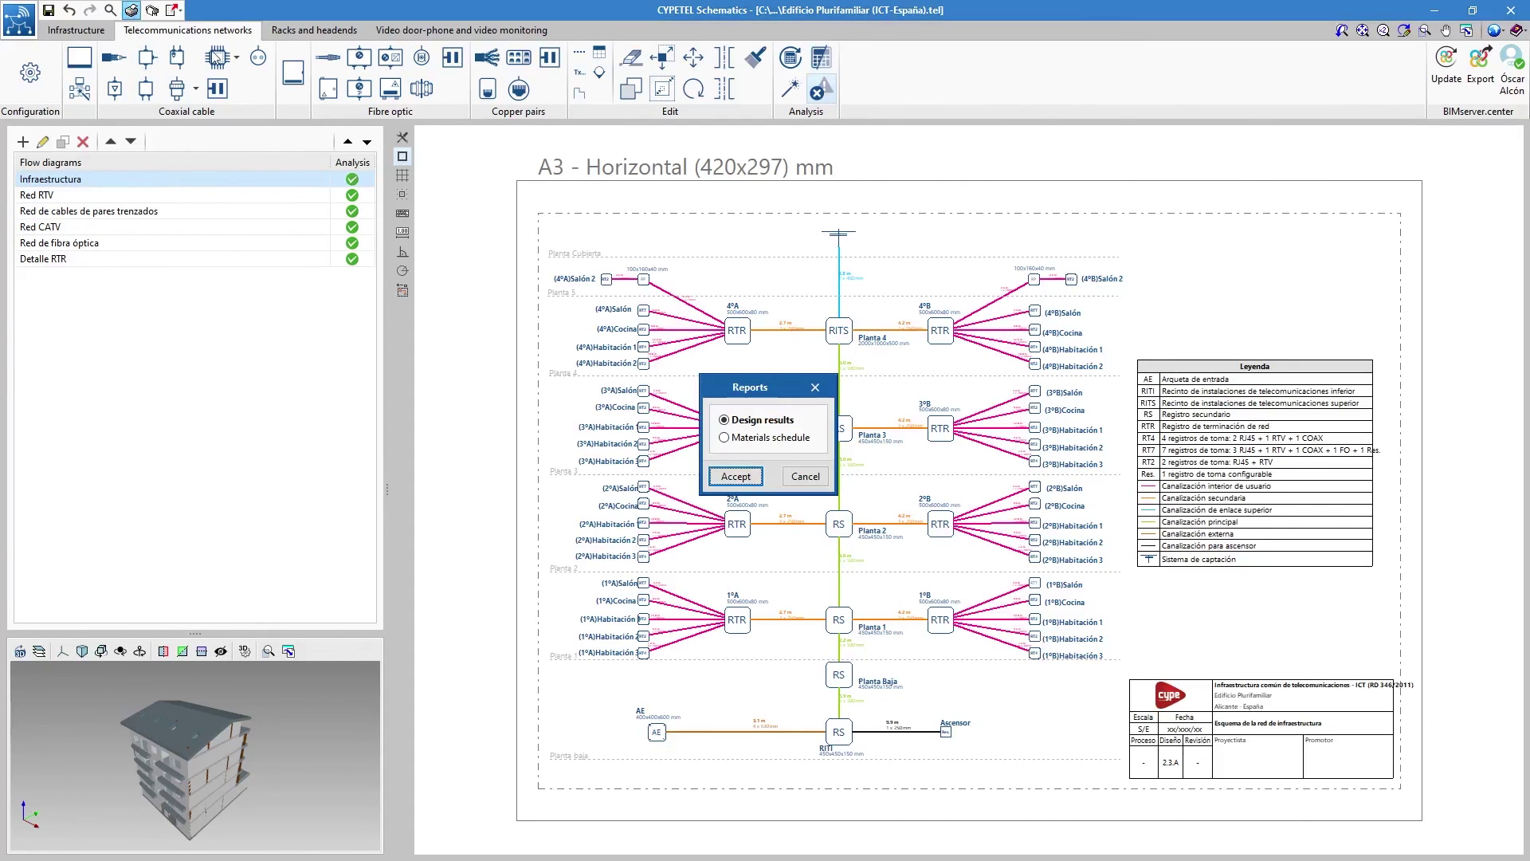
{"action": "left_click", "coordinate": [740, 477]}
{"action": "left_click", "coordinate": [712, 40]}
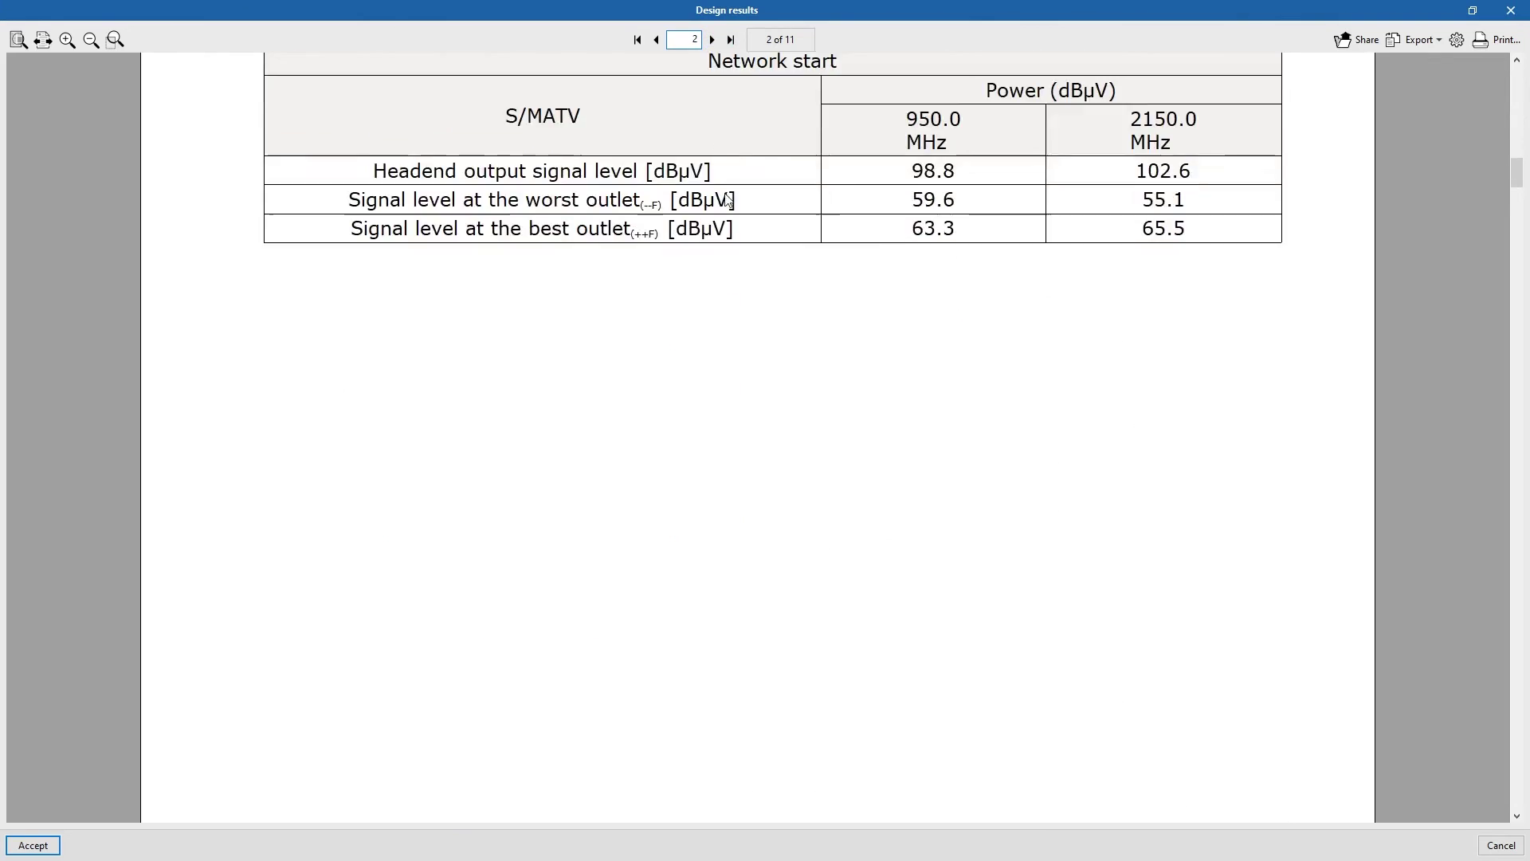
{"action": "left_click", "coordinate": [712, 39]}
{"action": "scroll", "coordinate": [791, 318], "scroll_direction": "down", "scroll_amount": 10}
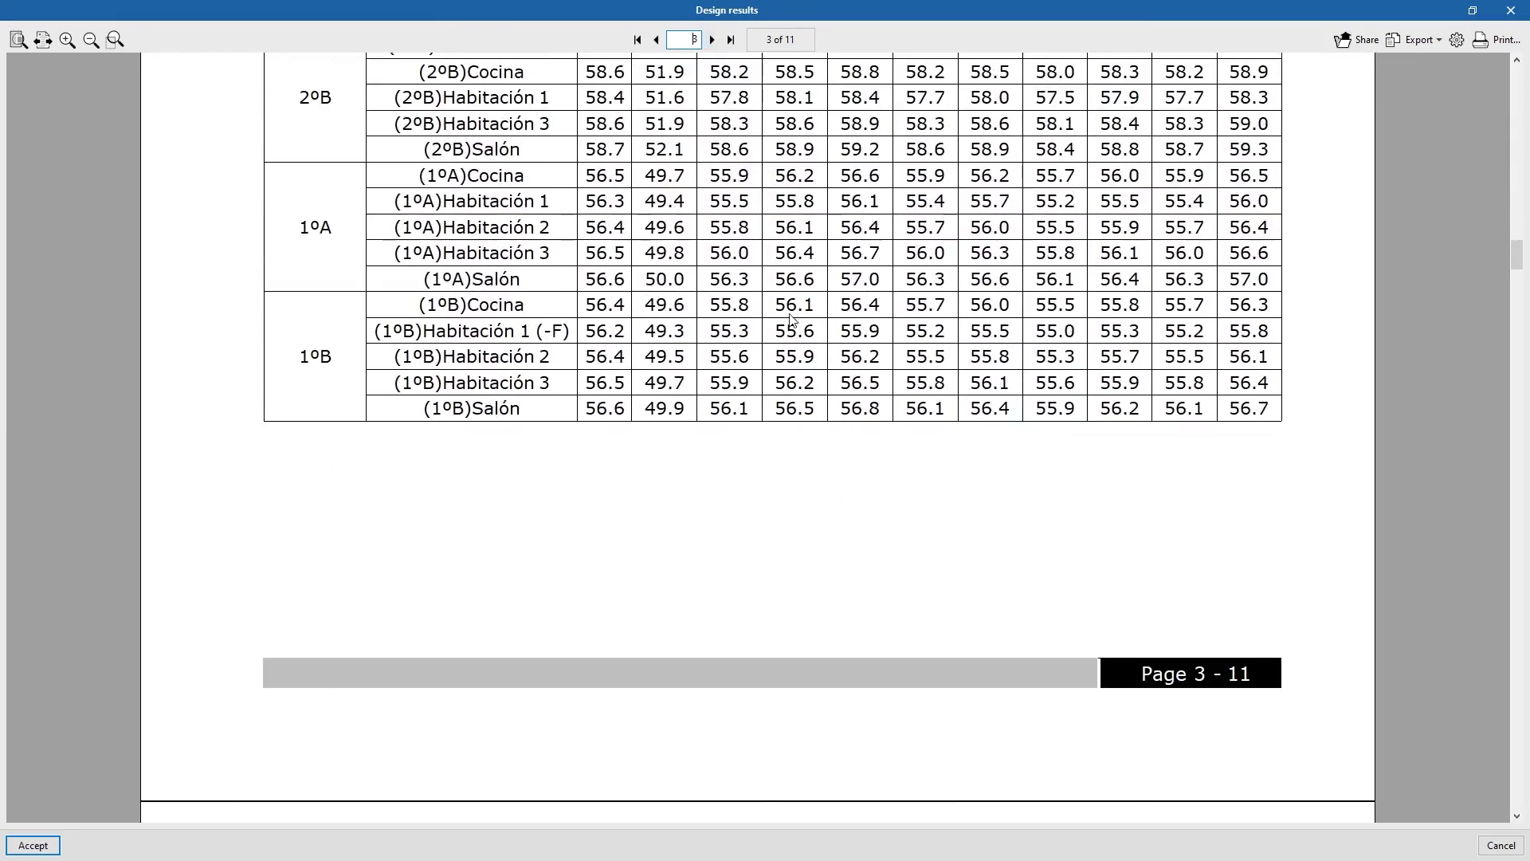
{"action": "left_click", "coordinate": [1519, 9]}
{"action": "scroll", "coordinate": [749, 433], "scroll_direction": "down", "scroll_amount": 10}
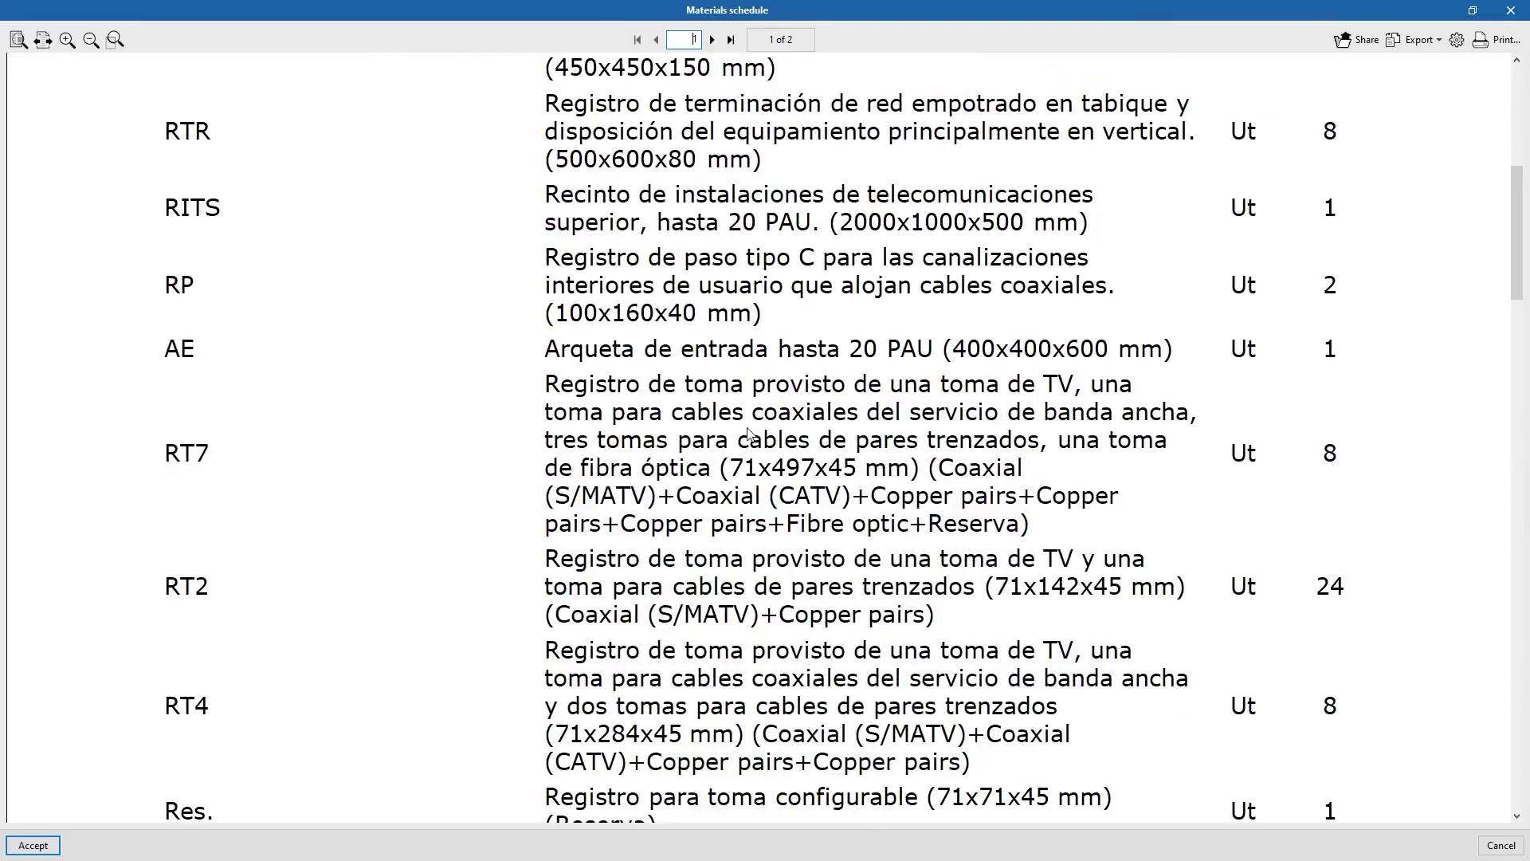
{"action": "scroll", "coordinate": [750, 433], "scroll_direction": "down", "scroll_amount": 10}
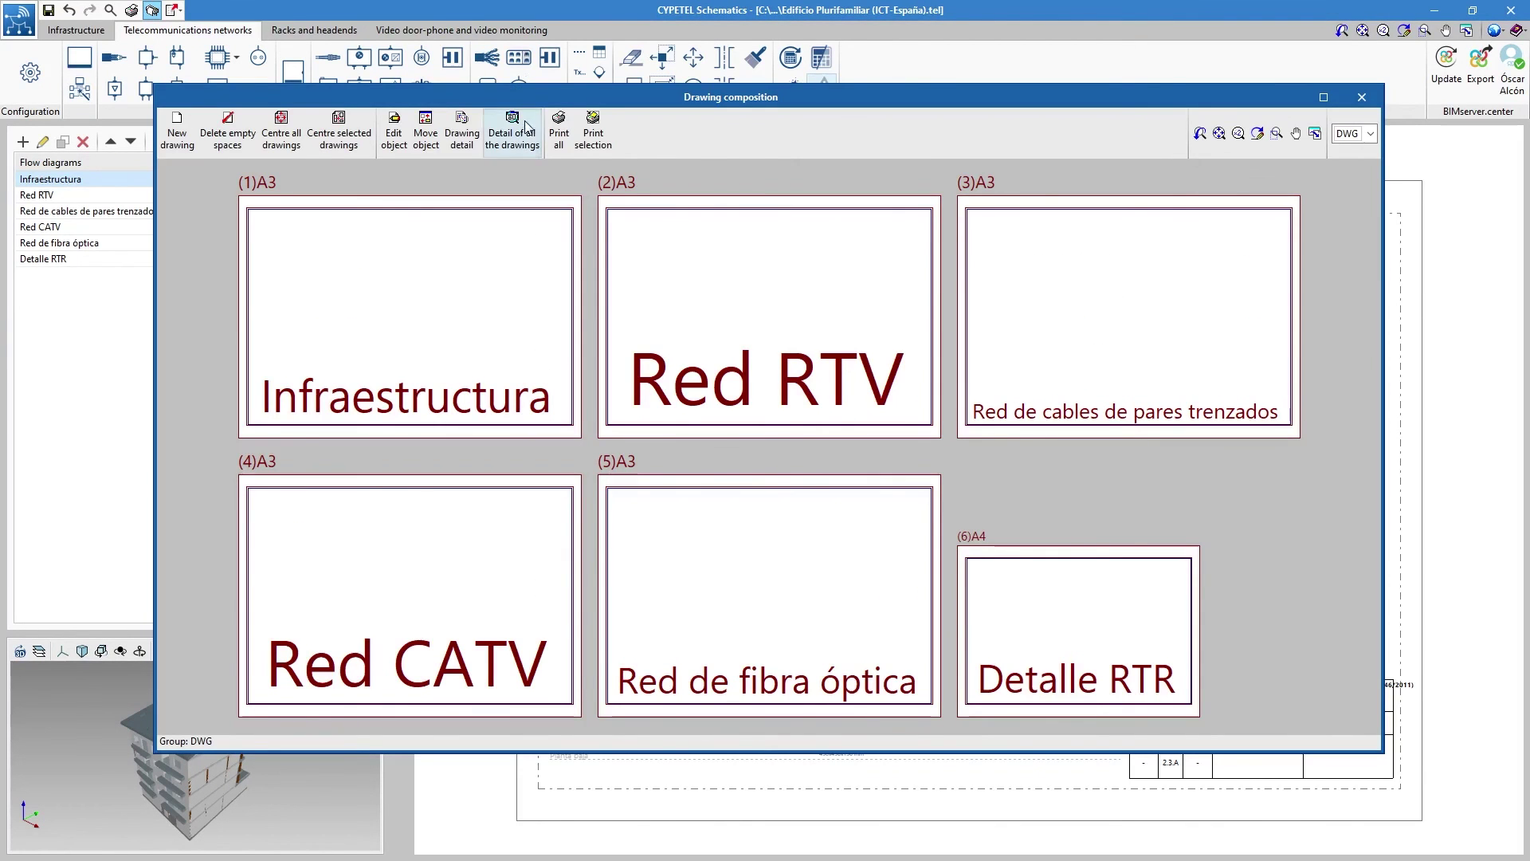
Show the detail of all the sheets in the DWG drawing composition.
{"action": "left_click", "coordinate": [523, 129]}
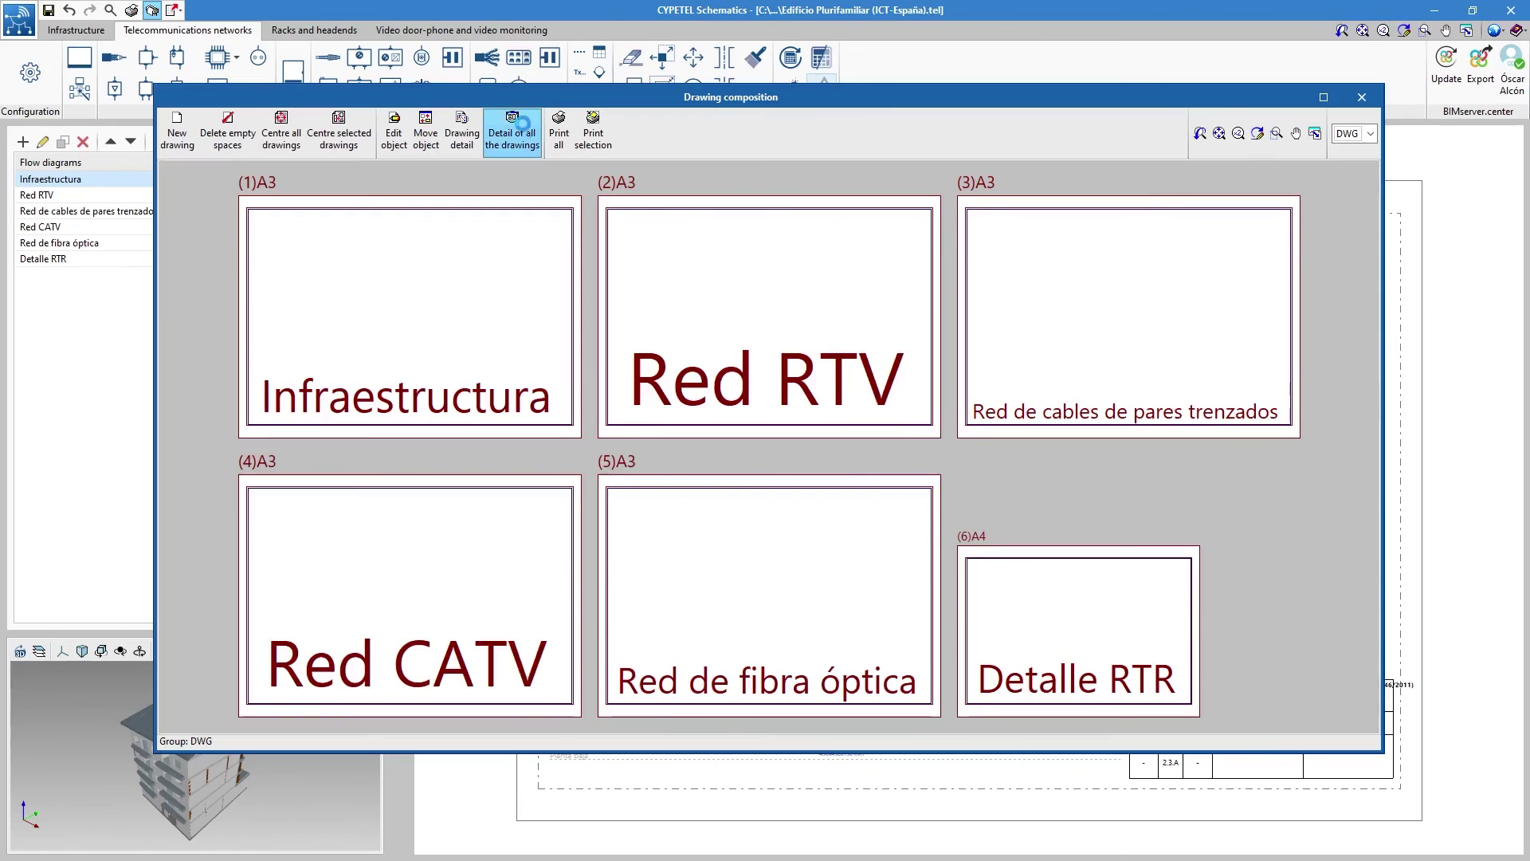
{"action": "left_click", "coordinate": [538, 137]}
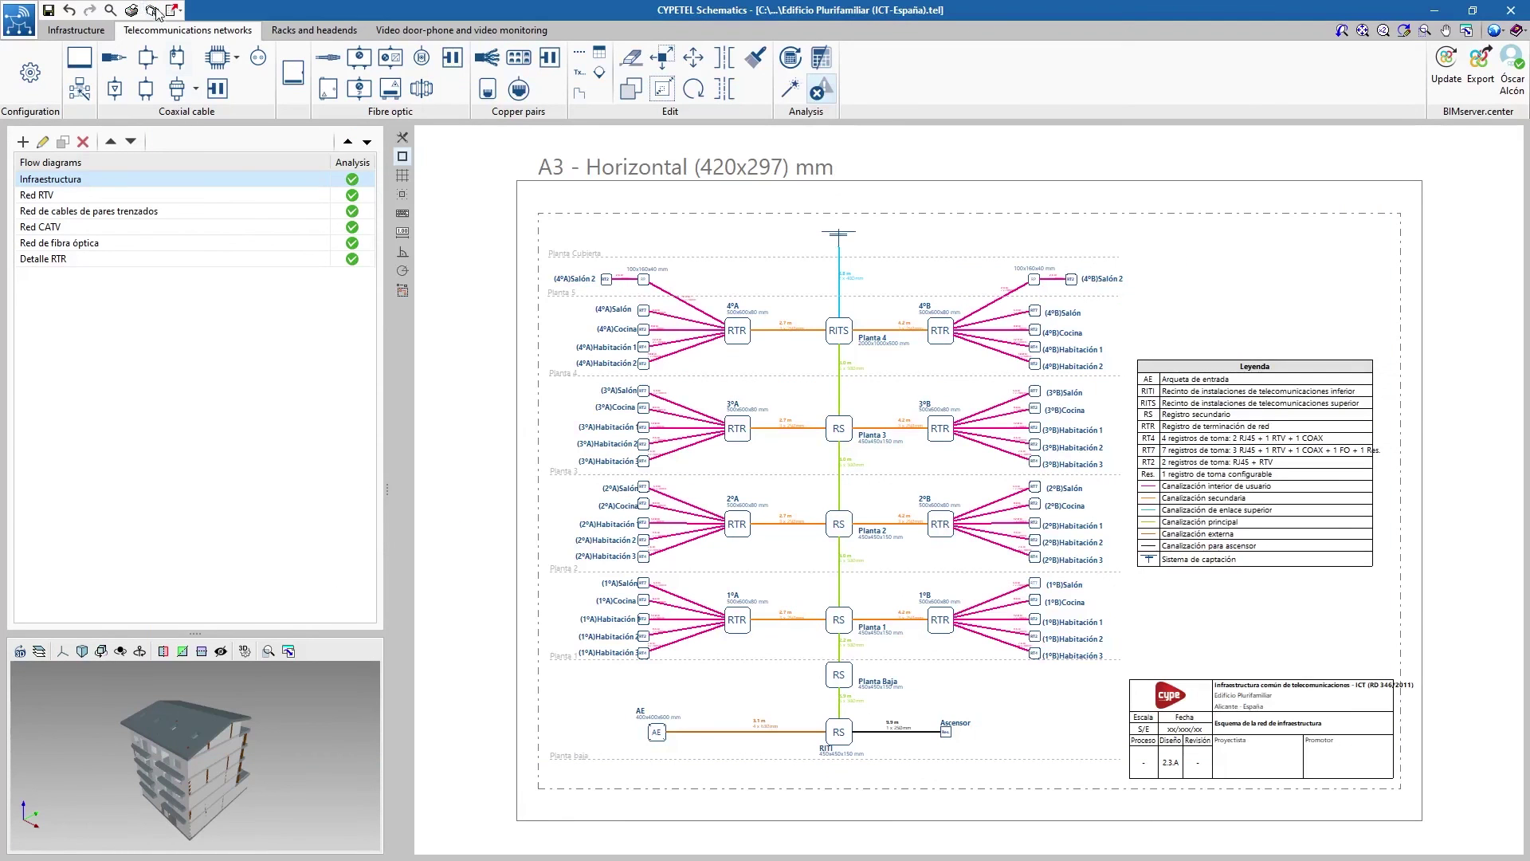
Export the project's quantities in BC3 format.
{"action": "left_click", "coordinate": [177, 12]}
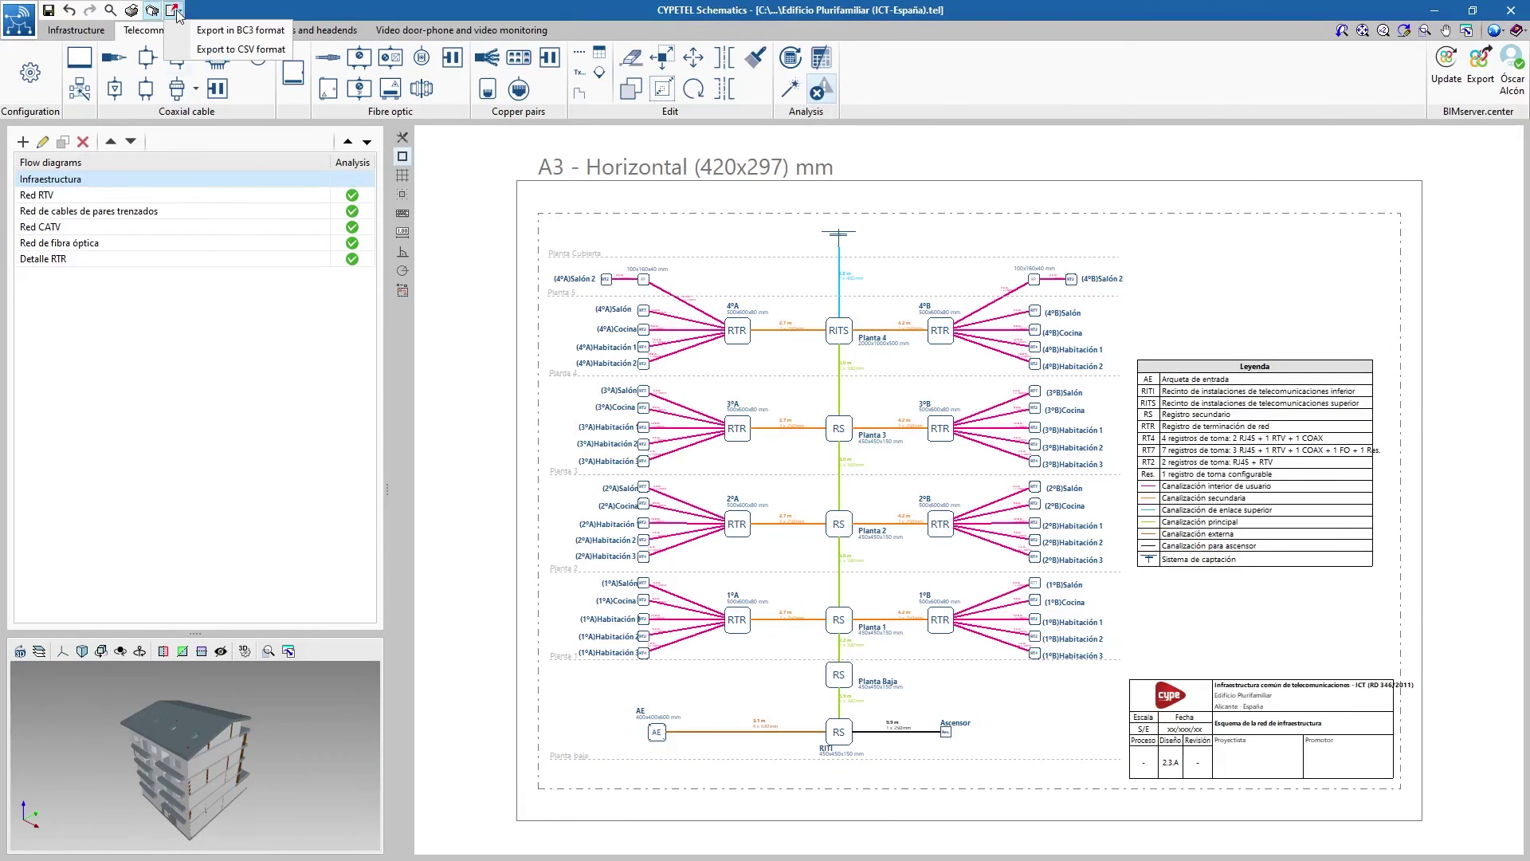
{"action": "left_click", "coordinate": [240, 31]}
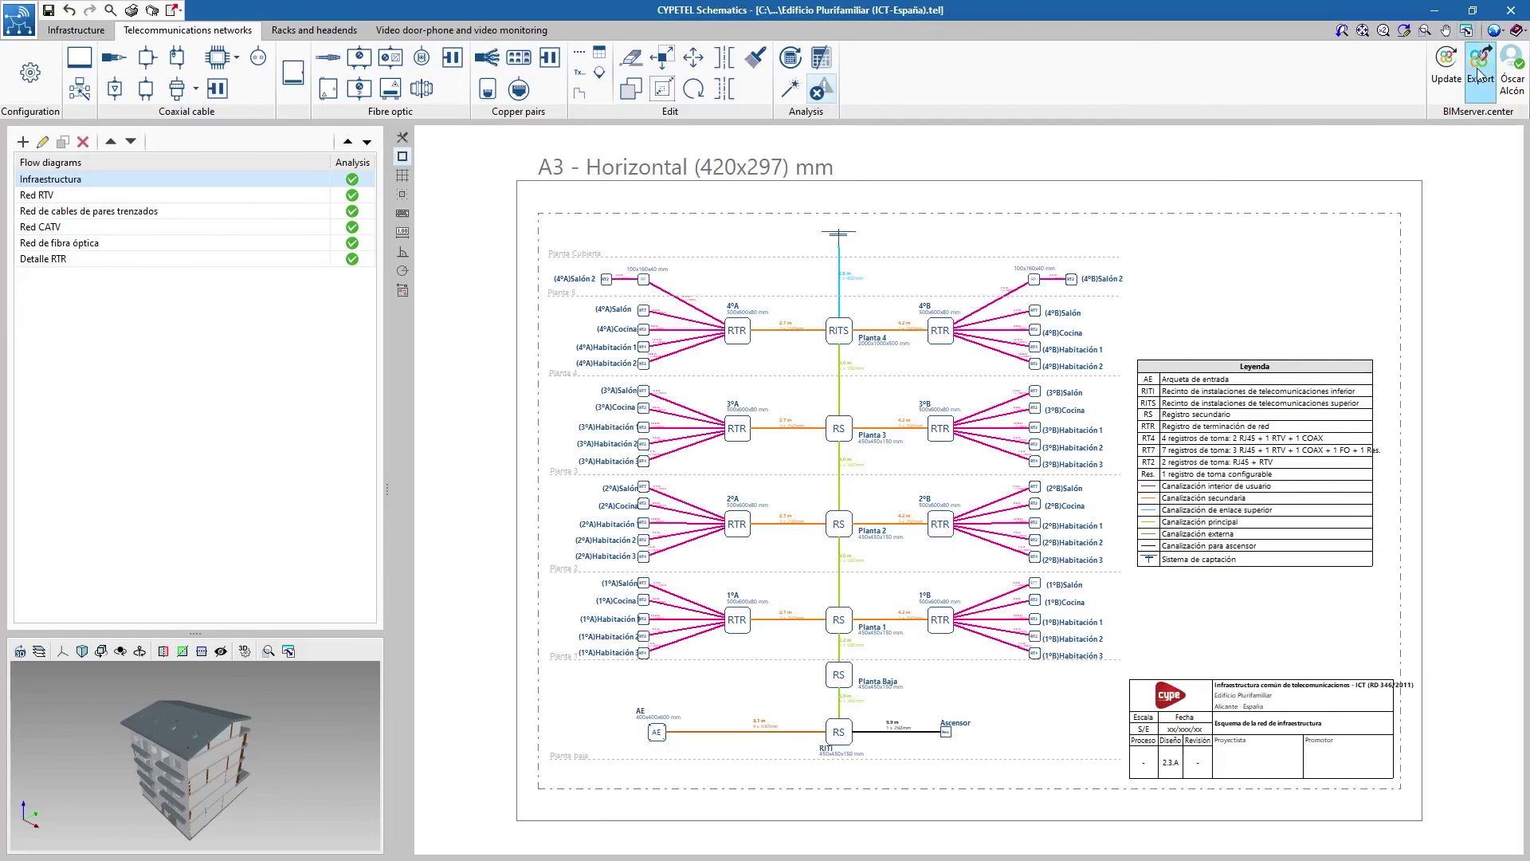
Export Schematics Project Demo to BIMserver.center, described as "Proyecto ICT para edificio plurifamiliar de 8 viviendas", with design results, materials schedule and DXF/DWG drawings.
{"action": "left_click", "coordinate": [1479, 74]}
{"action": "left_click", "coordinate": [728, 397]}
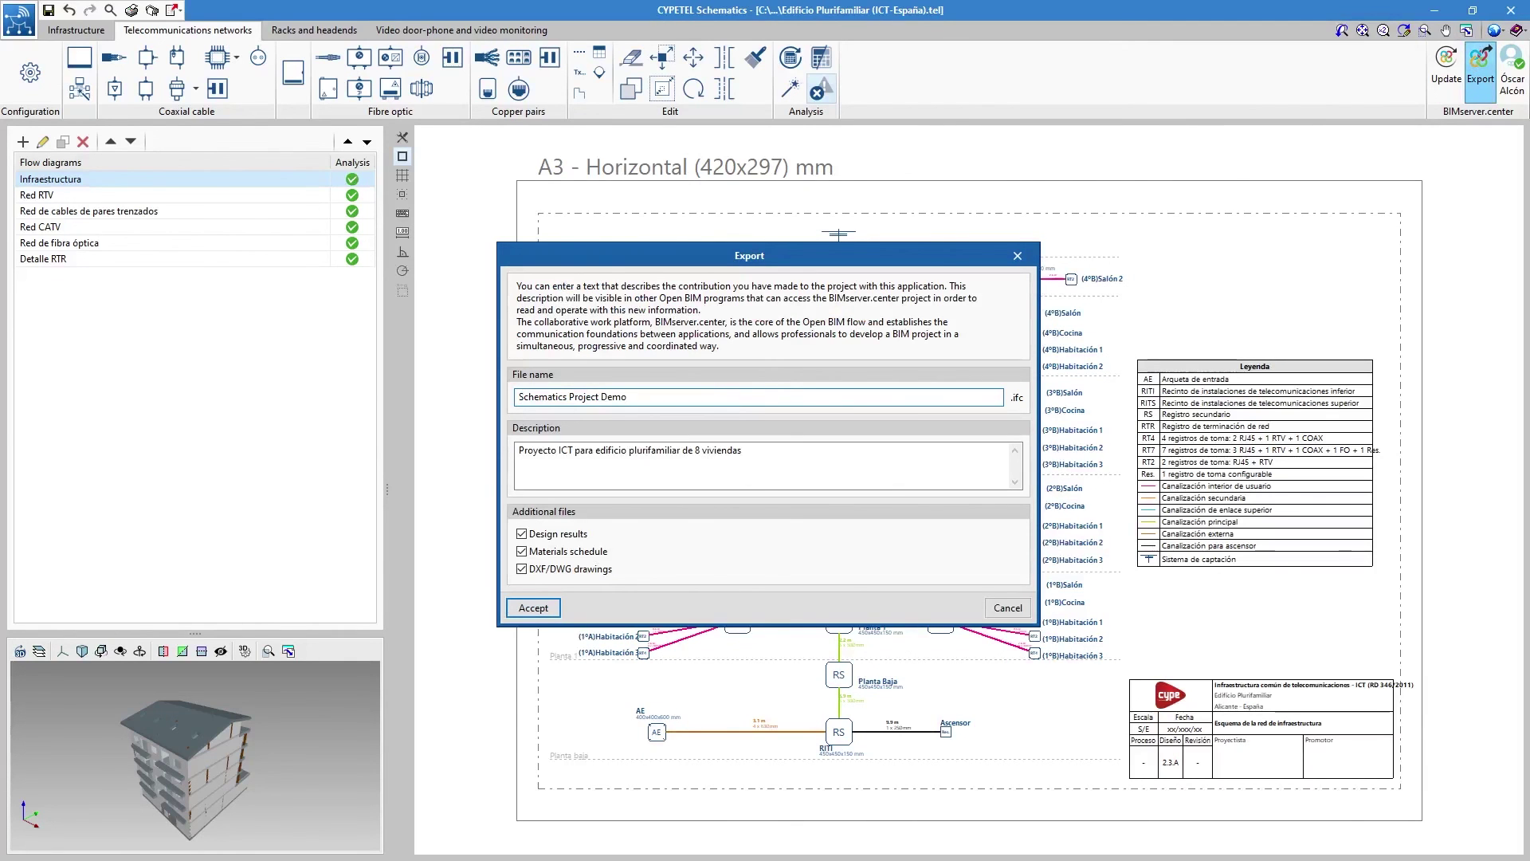
{"action": "left_click", "coordinate": [533, 608]}
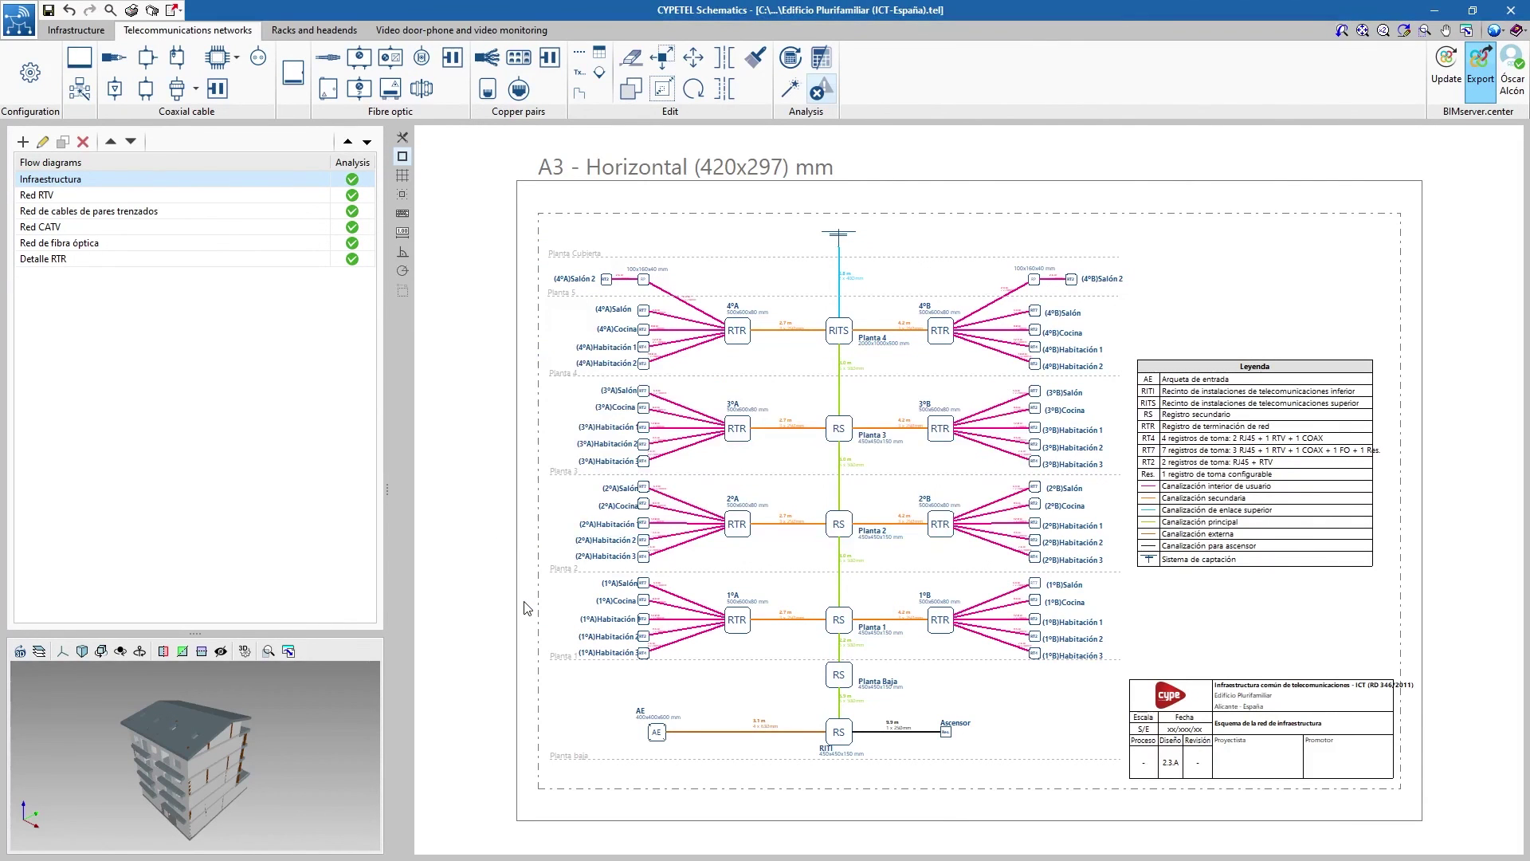
{"action": "left_click", "coordinate": [768, 481]}
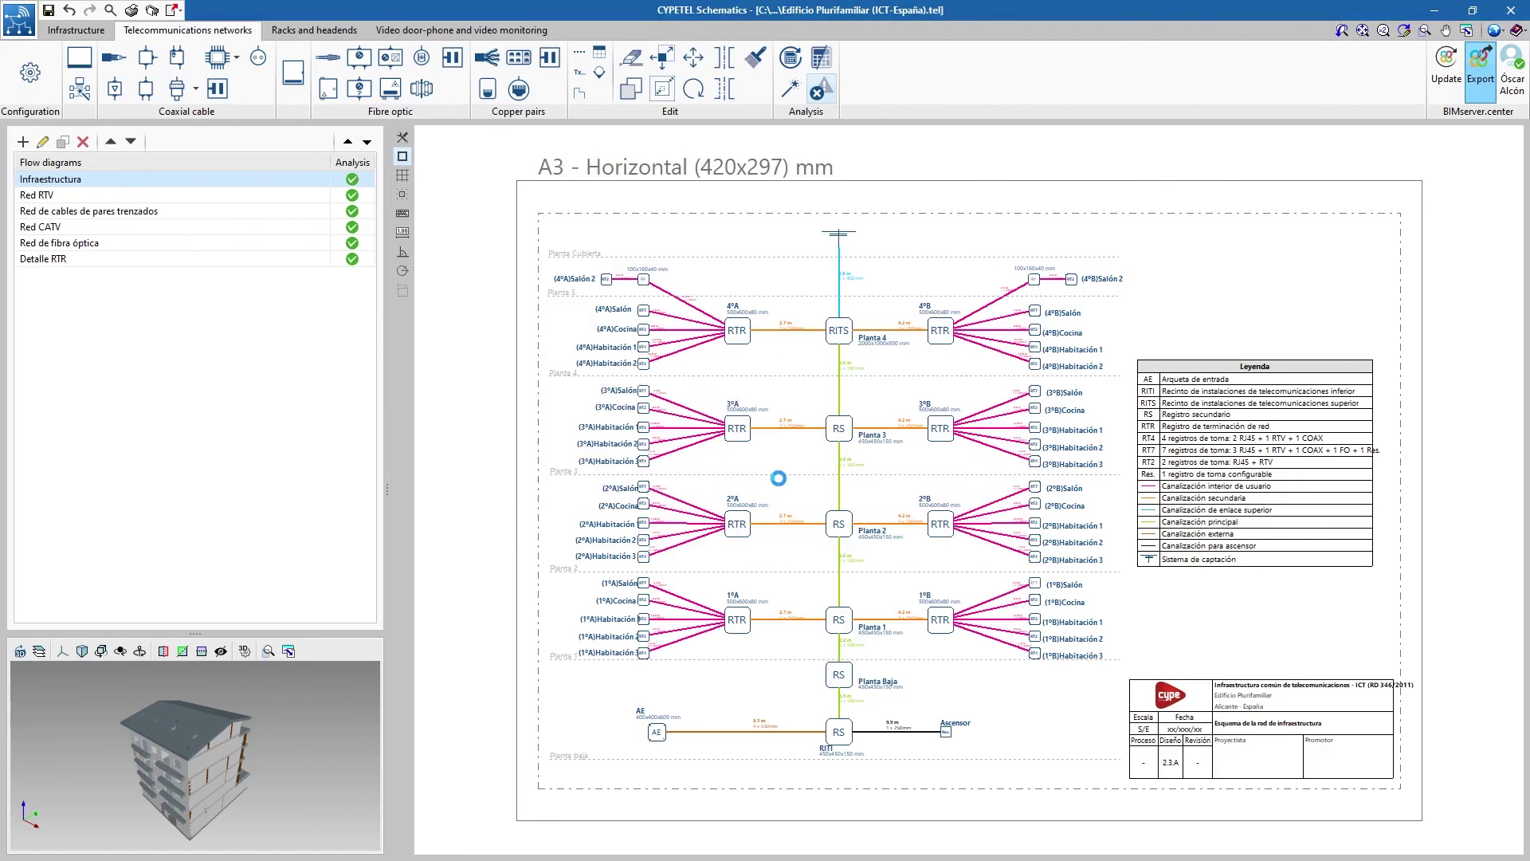